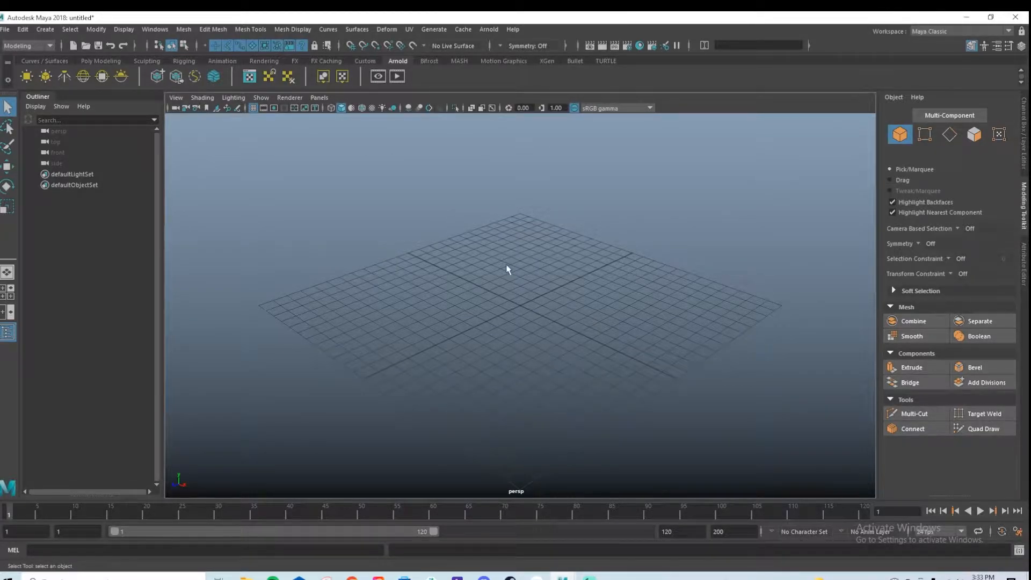
Switch to the front orthographic view and start importing an image plane.
{"action": "key", "text": "space"}
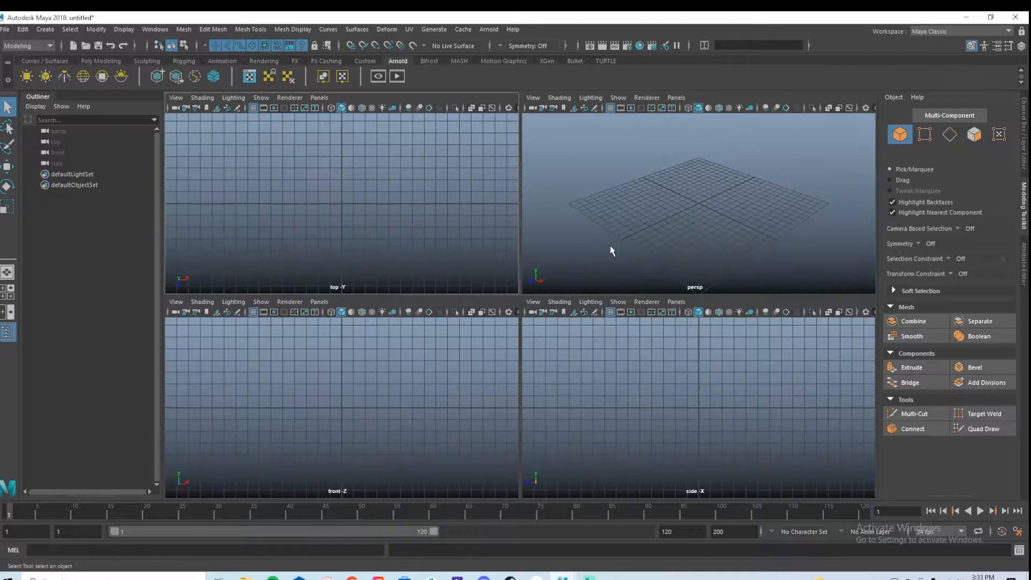
{"action": "key", "text": "space"}
{"action": "scroll", "coordinate": [510, 267], "scroll_direction": "up", "scroll_amount": 3}
{"action": "left_click", "coordinate": [173, 97]}
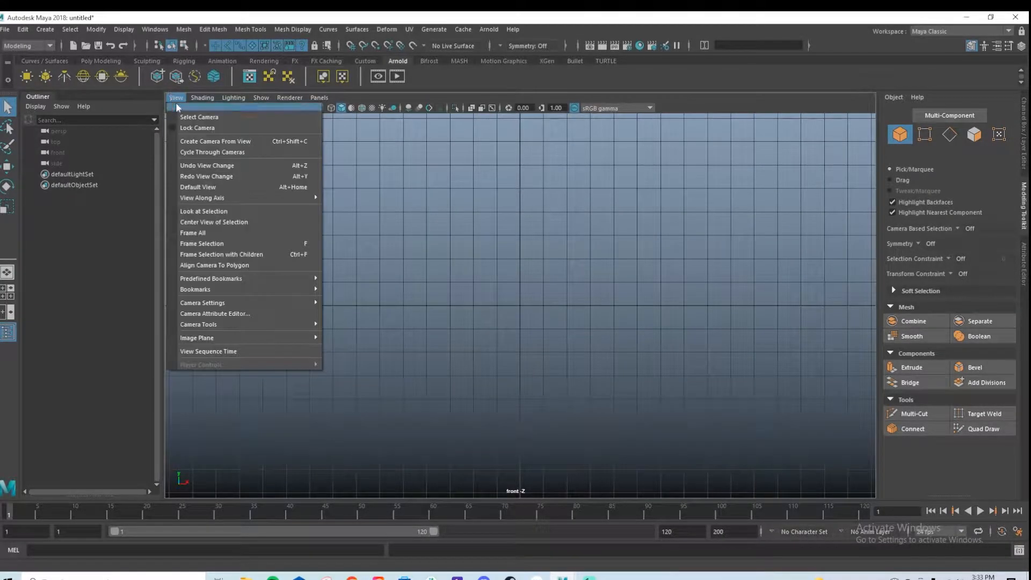
{"action": "mouse_move", "coordinate": [312, 338]}
{"action": "left_click", "coordinate": [363, 348]}
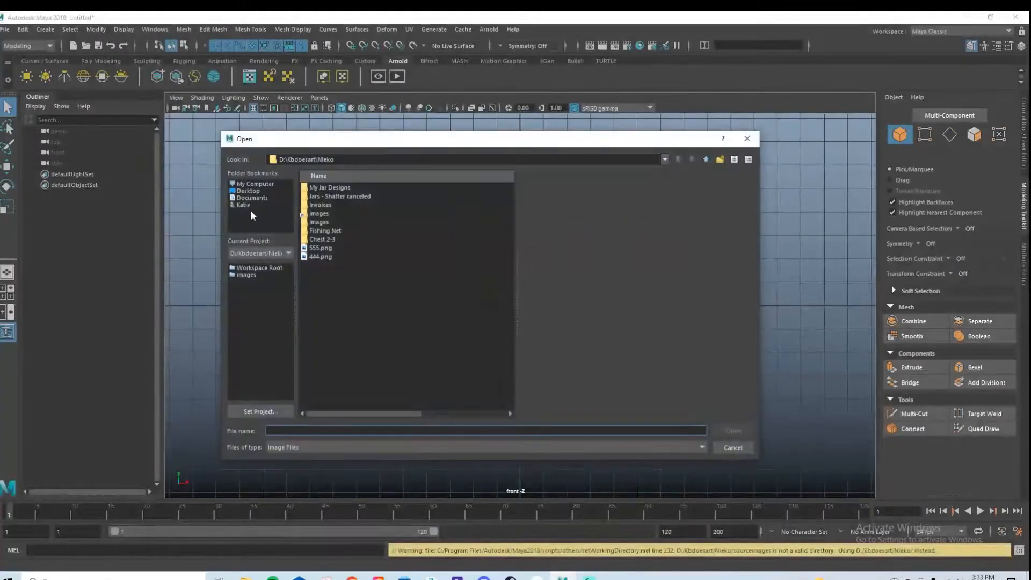
Browse the images in the Downloads folder and load gold-key-13988904.jpg as the front view's reference image.
{"action": "left_click", "coordinate": [266, 205]}
{"action": "double_click", "coordinate": [336, 248]}
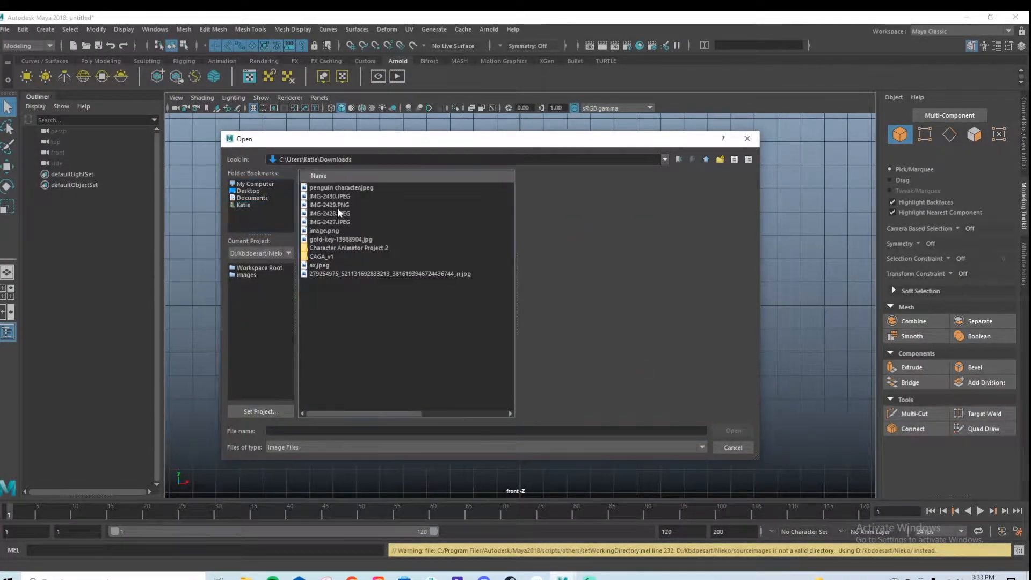
{"action": "left_click", "coordinate": [337, 205]}
{"action": "left_click", "coordinate": [360, 188]}
{"action": "left_click", "coordinate": [353, 214]}
{"action": "left_click", "coordinate": [351, 222]}
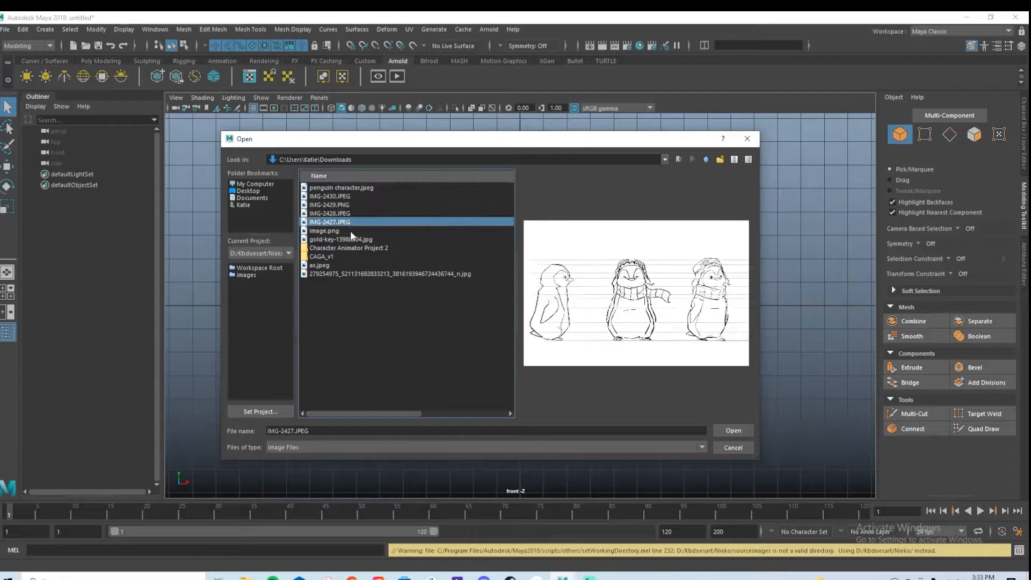
{"action": "left_click", "coordinate": [352, 230]}
{"action": "left_click", "coordinate": [351, 266]}
{"action": "left_click", "coordinate": [353, 274]}
{"action": "double_click", "coordinate": [354, 239]}
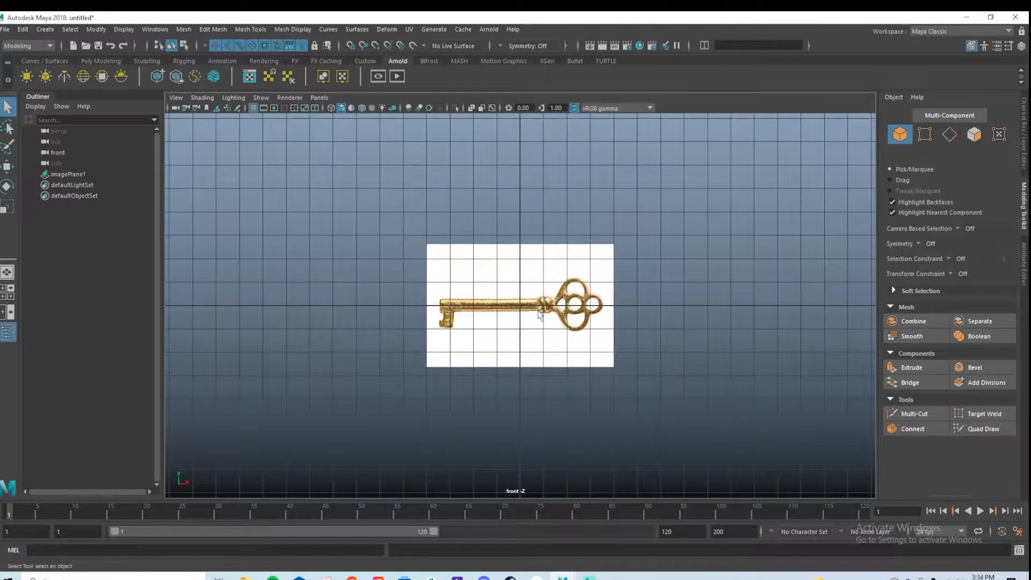
Enlarge the key reference image in the front view and delete the cube over the key's bow.
{"action": "left_click", "coordinate": [537, 314]}
{"action": "key", "text": "r"}
{"action": "left_click_drag", "start_coordinate": [525, 310], "coordinate": [520, 224]}
{"action": "key", "text": "w"}
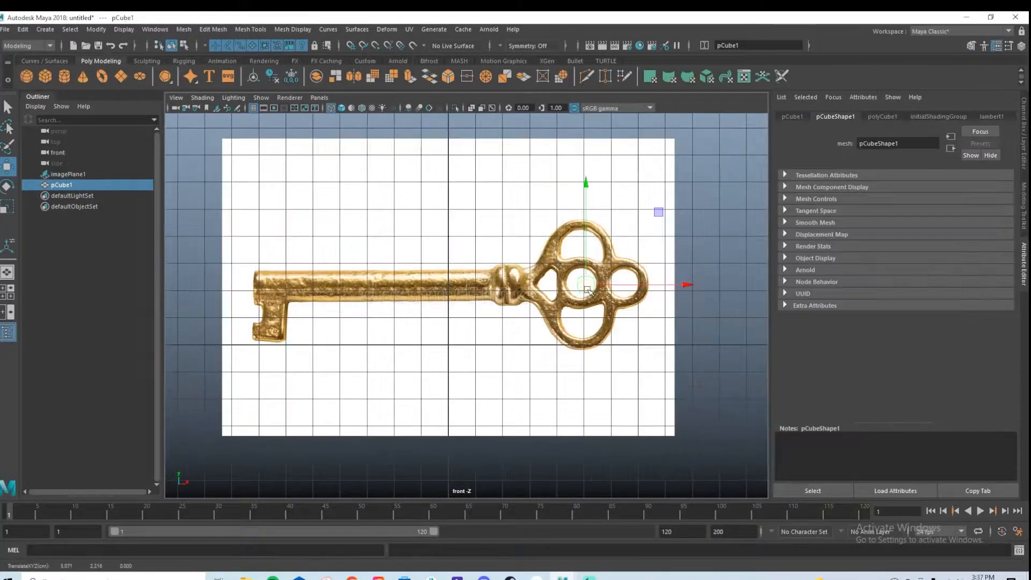
{"action": "key", "text": "Delete"}
Create a polygon cylinder and move it over the middle of the key's shaft.
{"action": "right_click_drag", "start_coordinate": [416, 285], "coordinate": [476, 287], "text": "alt"}
{"action": "middle_click_drag", "start_coordinate": [476, 288], "coordinate": [556, 280], "text": "alt"}
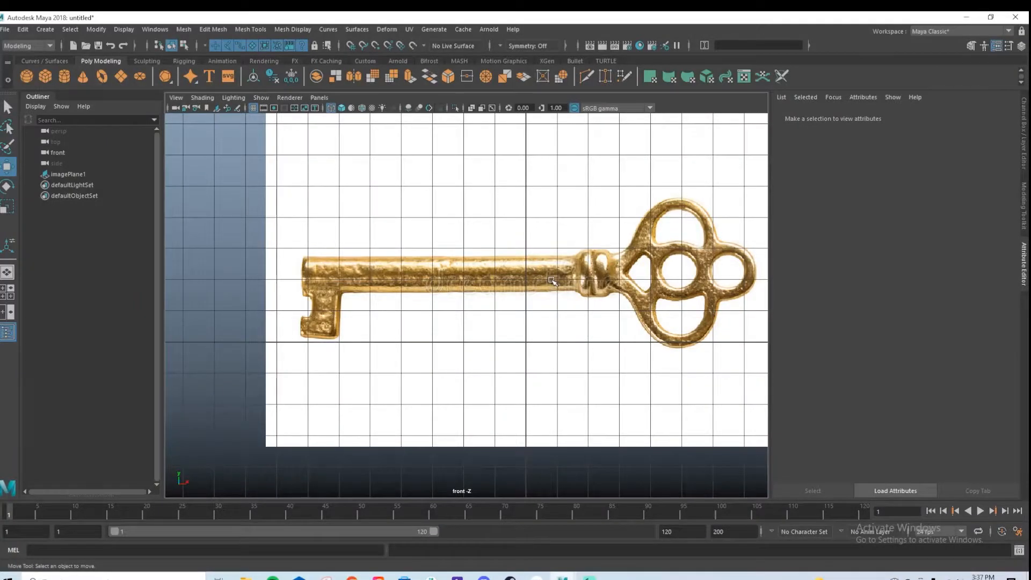
{"action": "scroll", "coordinate": [301, 268], "scroll_direction": "up", "scroll_amount": 4}
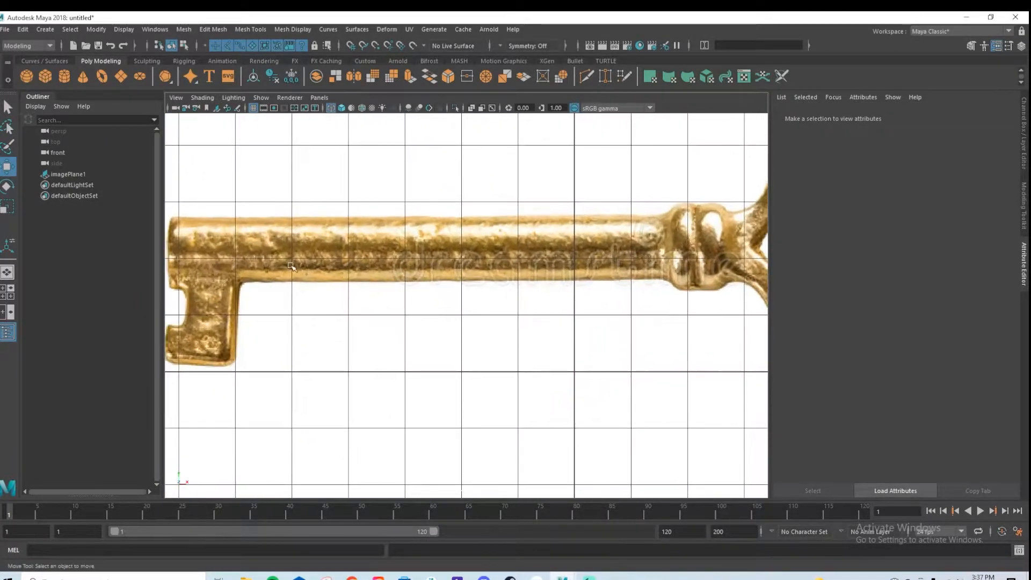
{"action": "left_click", "coordinate": [64, 76]}
{"action": "scroll", "coordinate": [591, 333], "scroll_direction": "down", "scroll_amount": 3}
{"action": "left_click_drag", "start_coordinate": [583, 288], "coordinate": [584, 184]}
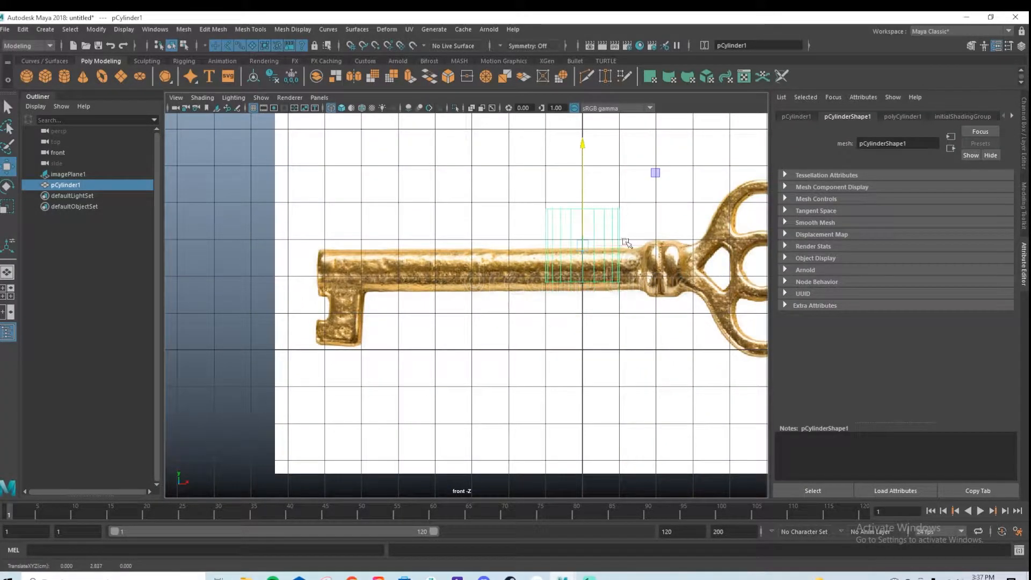
{"action": "left_click_drag", "start_coordinate": [634, 246], "coordinate": [503, 246]}
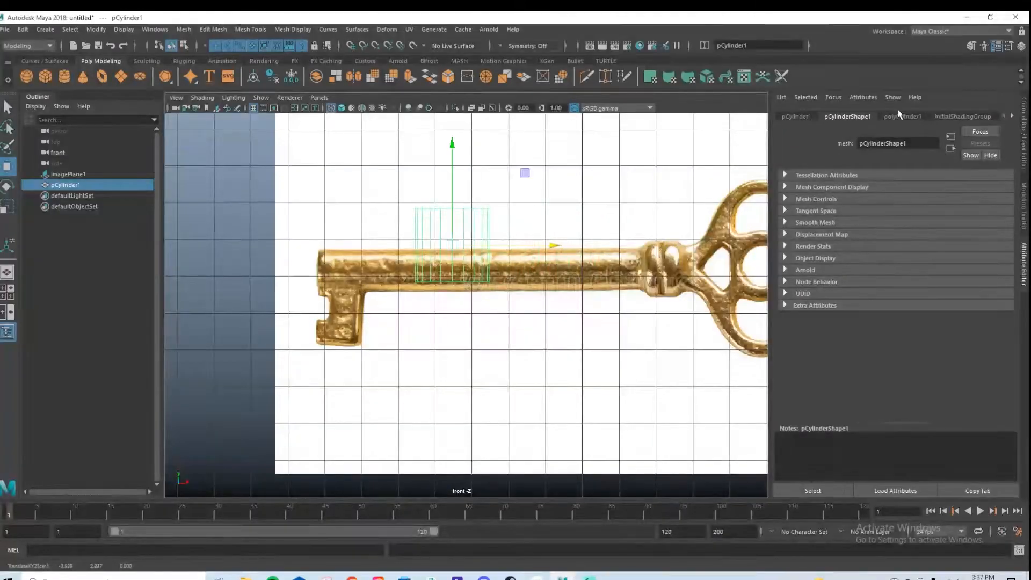
Set the cylinder's axis subdivisions to 12, height to 10 and radius to 0.6.
{"action": "left_click", "coordinate": [902, 116]}
{"action": "type", "text": "12"}
{"action": "key", "text": "Return"}
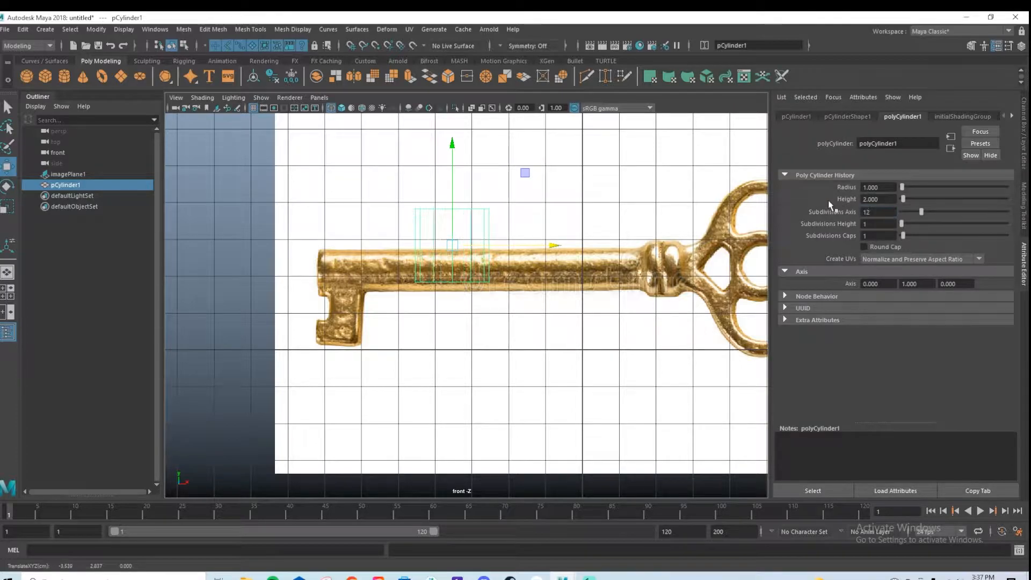
{"action": "type", "text": "10"}
{"action": "key", "text": "Return"}
{"action": "left_click", "coordinate": [847, 187]}
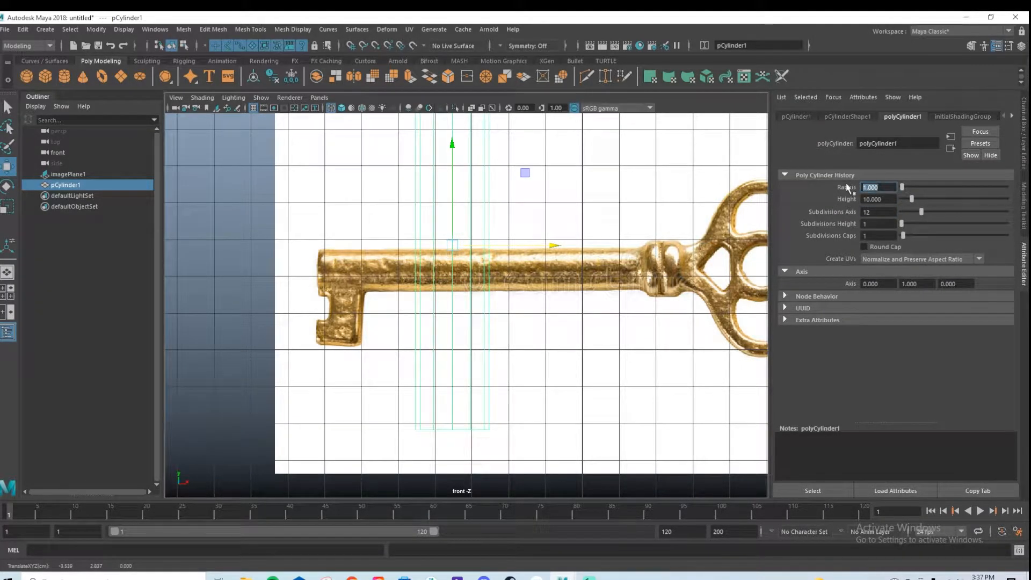
{"action": "type", "text": "0.6"}
{"action": "key", "text": "Return"}
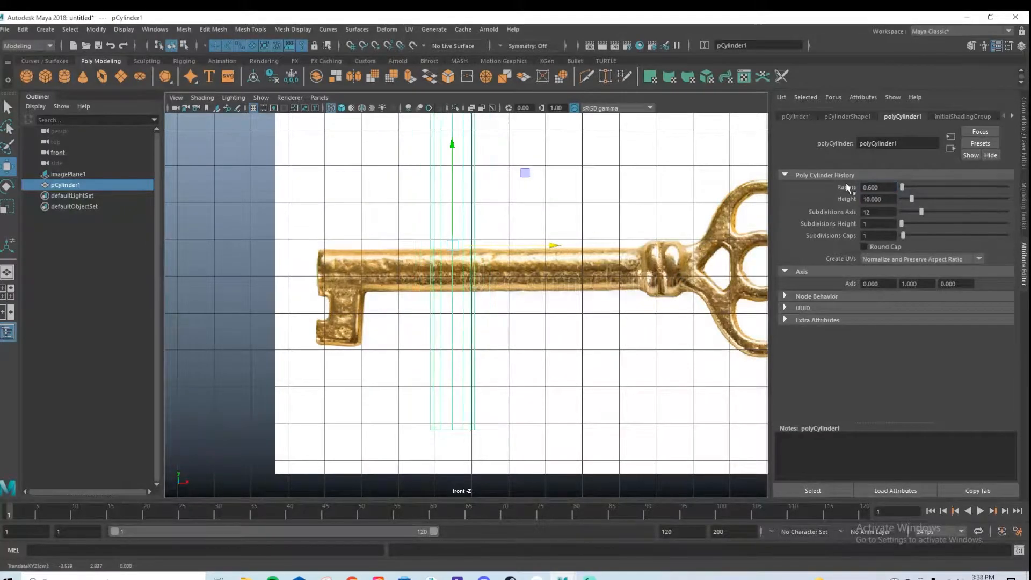
Rotate the cylinder 90 degrees in X and Y and position it lengthwise over the key's shaft.
{"action": "left_click", "coordinate": [847, 116]}
{"action": "left_click", "coordinate": [796, 116]}
{"action": "type", "text": "90"}
{"action": "key", "text": "Return"}
{"action": "type", "text": "90"}
{"action": "key", "text": "Return"}
{"action": "left_click_drag", "start_coordinate": [506, 246], "coordinate": [554, 254]}
{"action": "left_click_drag", "start_coordinate": [504, 186], "coordinate": [507, 208]}
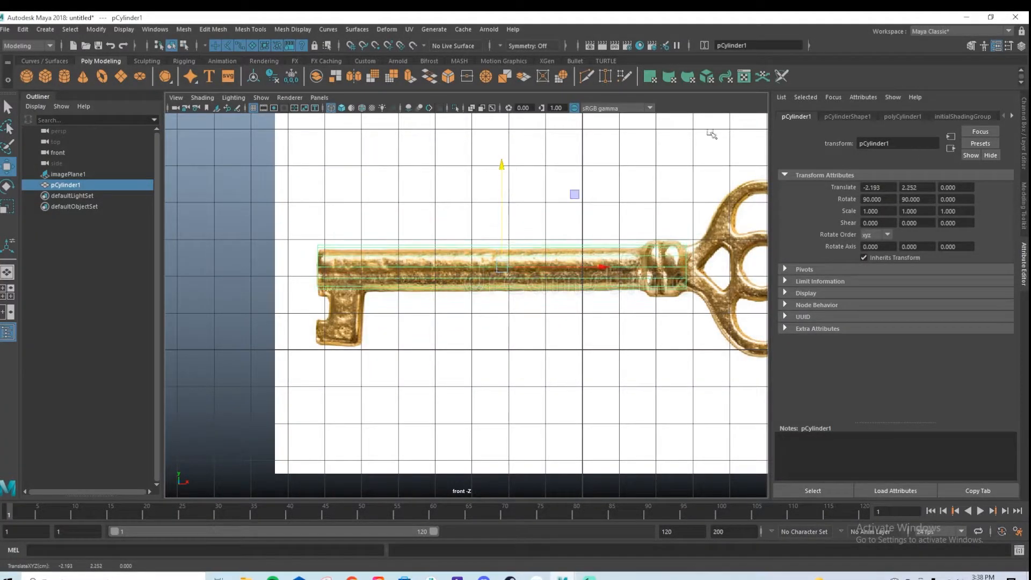
Set the cylinder's radius to 0.3 and raise it onto the upper half of the key's shaft.
{"action": "left_click", "coordinate": [903, 116]}
{"action": "double_click", "coordinate": [885, 187]}
{"action": "type", "text": "0.3"}
{"action": "key", "text": "Return"}
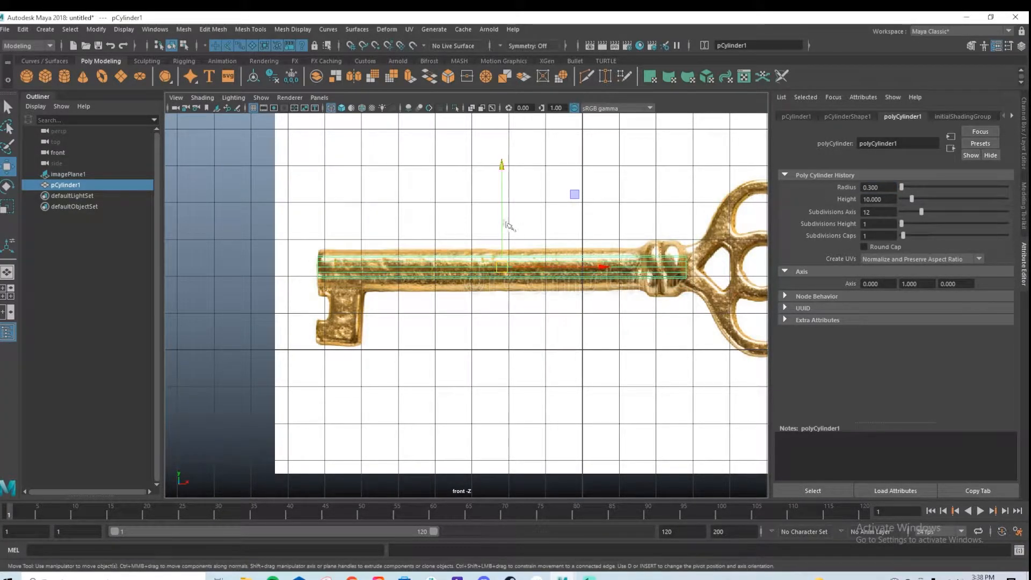
{"action": "scroll", "coordinate": [568, 242], "scroll_direction": "up", "scroll_amount": 2}
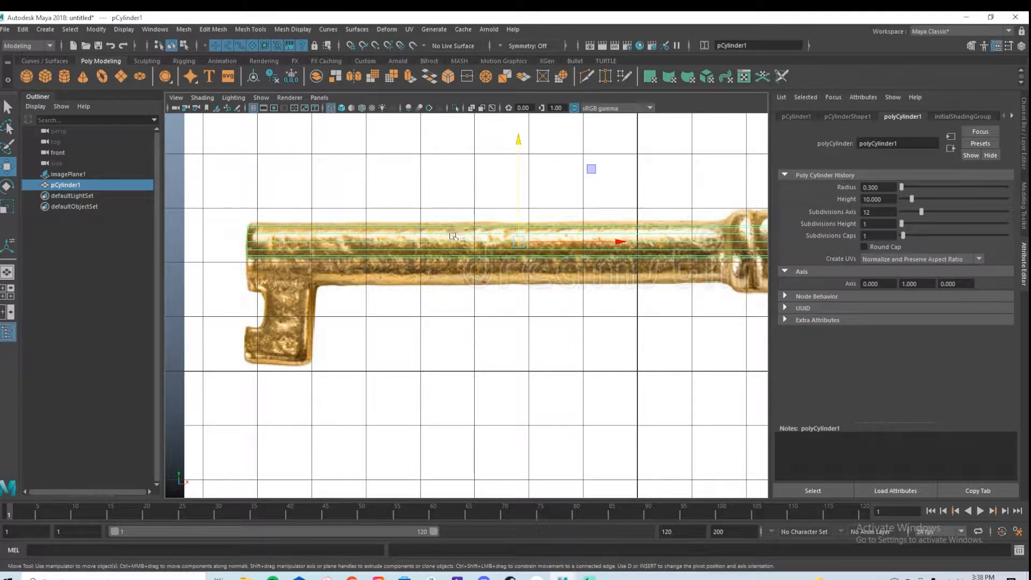
Duplicate the cylinder, move the copy down to the shaft's lower half and scale it slimmer.
{"action": "key", "text": "ctrl+d"}
{"action": "left_click_drag", "start_coordinate": [518, 179], "coordinate": [533, 215]}
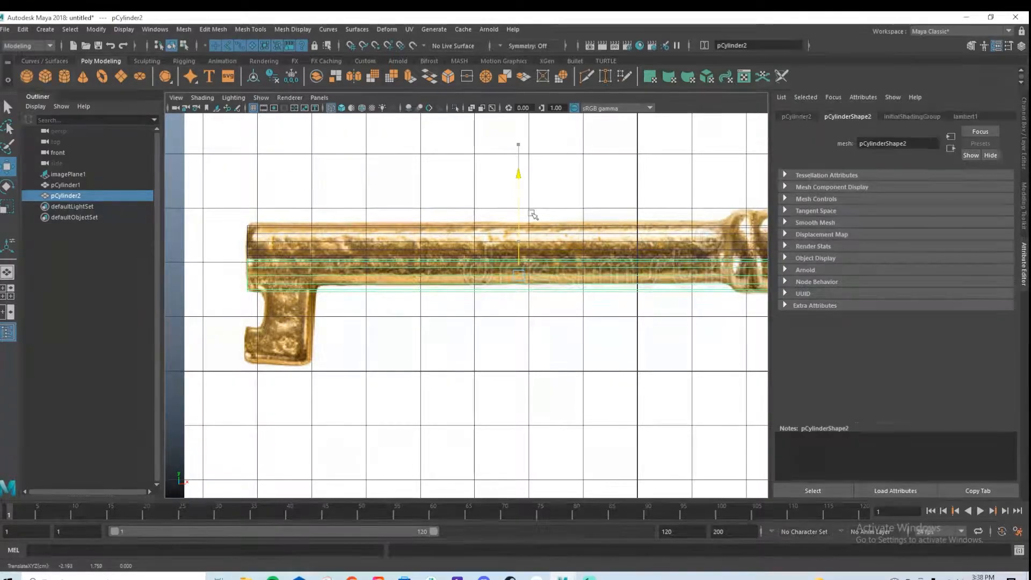
{"action": "key", "text": "r"}
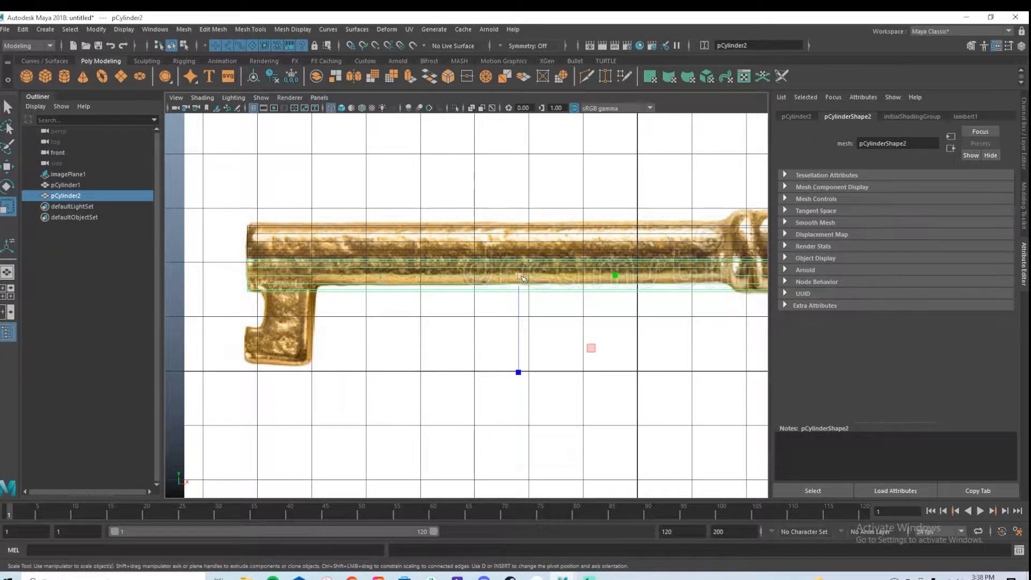
{"action": "left_click_drag", "start_coordinate": [517, 309], "coordinate": [519, 325]}
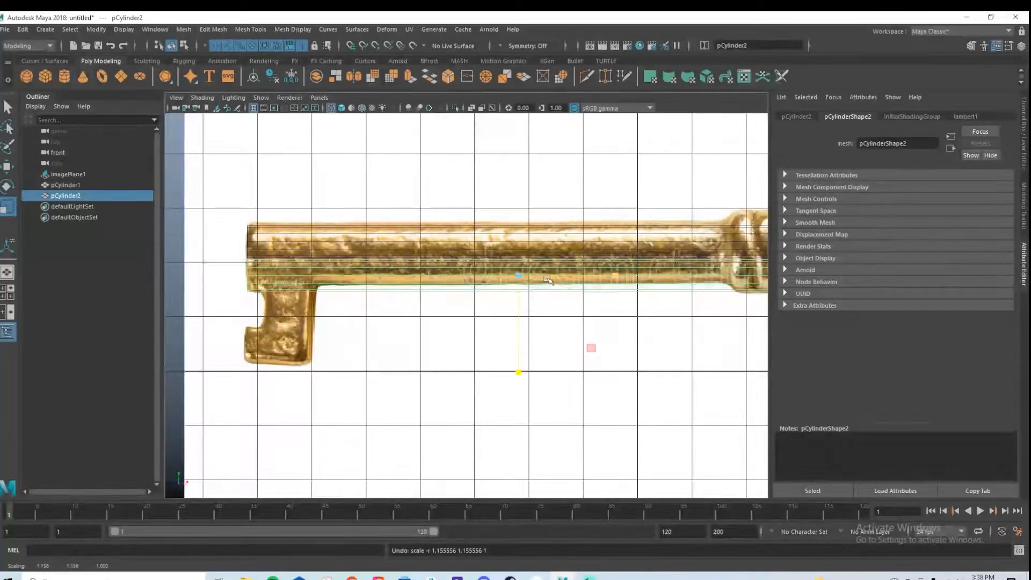
{"action": "left_click_drag", "start_coordinate": [562, 278], "coordinate": [507, 274]}
Create a polygon cube in the perspective view and move it onto the shaft between the two cylinders.
{"action": "key", "text": "space"}
{"action": "key", "text": "space"}
{"action": "left_click_drag", "start_coordinate": [507, 322], "coordinate": [548, 321], "text": "alt"}
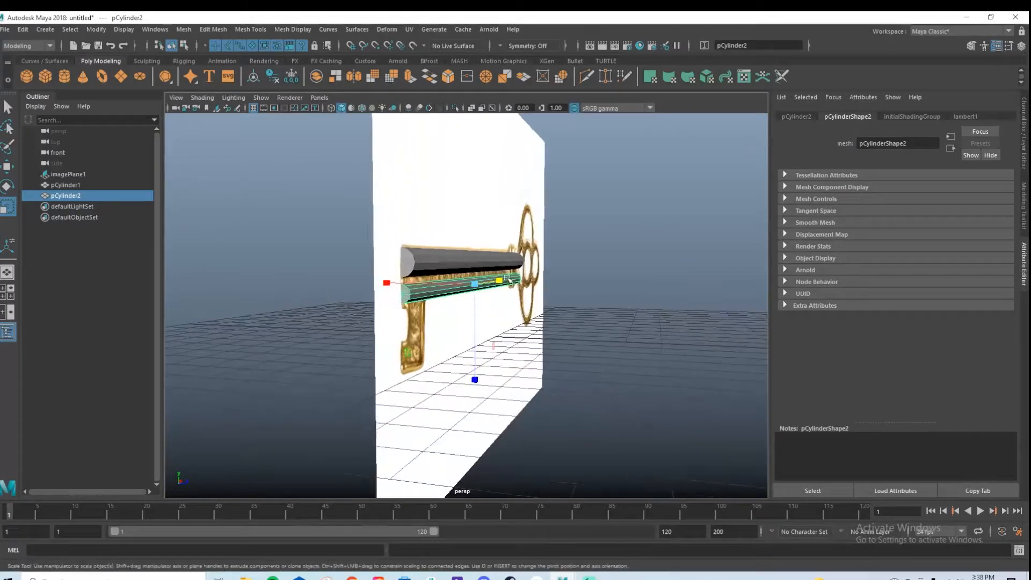
{"action": "left_click_drag", "start_coordinate": [506, 282], "coordinate": [455, 295], "text": "alt"}
{"action": "left_click_drag", "start_coordinate": [521, 315], "coordinate": [486, 344], "text": "alt"}
{"action": "left_click", "coordinate": [45, 77]}
{"action": "key", "text": "w"}
{"action": "left_click_drag", "start_coordinate": [625, 365], "coordinate": [541, 246]}
{"action": "left_click", "coordinate": [549, 378]}
{"action": "left_click", "coordinate": [558, 372]}
Stretch the cube lengthwise along the key's shaft.
{"action": "right_click_drag", "start_coordinate": [558, 301], "coordinate": [739, 284], "text": "alt"}
{"action": "left_click_drag", "start_coordinate": [739, 284], "coordinate": [652, 339], "text": "alt"}
{"action": "key", "text": "r"}
{"action": "right_click_drag", "start_coordinate": [695, 328], "coordinate": [588, 326], "text": "alt"}
{"action": "left_click_drag", "start_coordinate": [588, 325], "coordinate": [1029, 298], "text": "alt"}
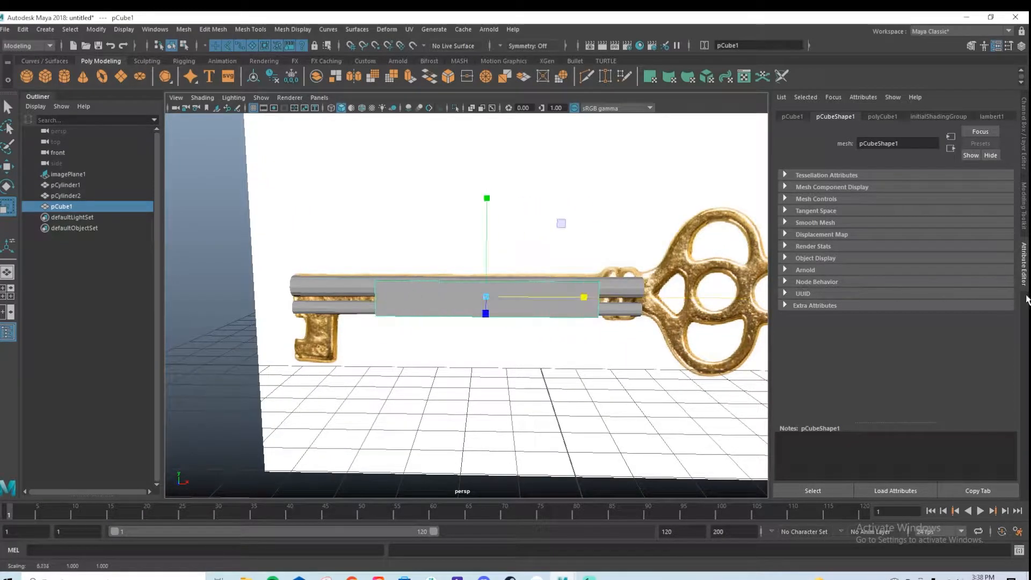
{"action": "left_click_drag", "start_coordinate": [545, 298], "coordinate": [506, 299]}
{"action": "key", "text": "w"}
In the front view, lengthen and shift the cube so that its ends line up with both cylinders.
{"action": "key", "text": "space"}
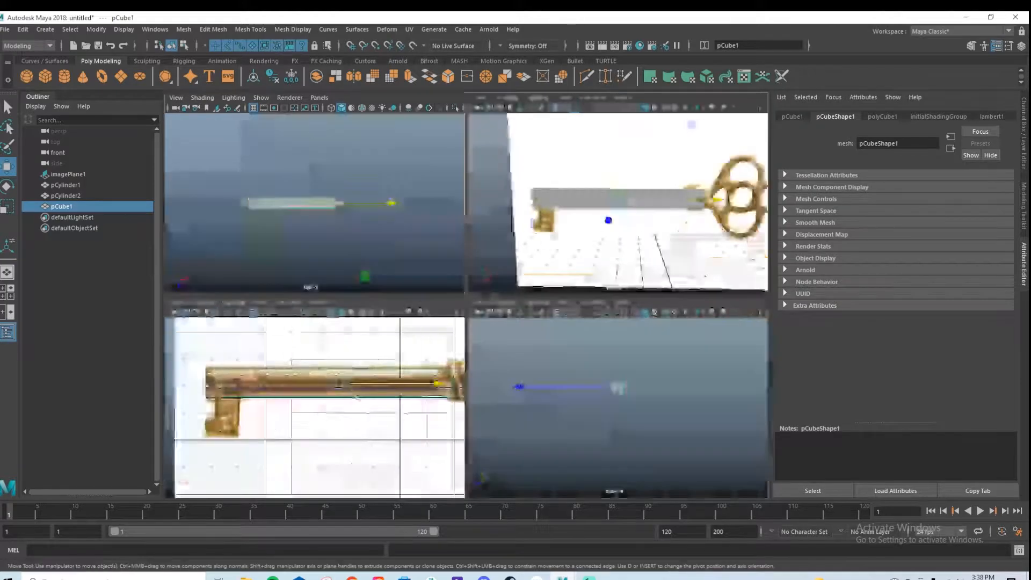
{"action": "key", "text": "space"}
{"action": "left_click", "coordinate": [341, 108]}
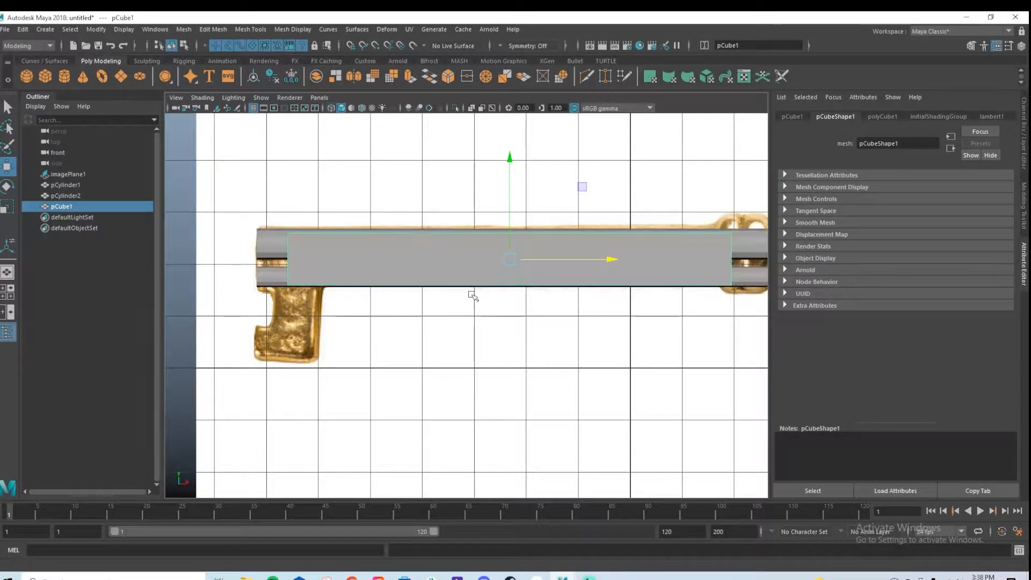
{"action": "scroll", "coordinate": [483, 315], "scroll_direction": "down", "scroll_amount": 4}
{"action": "key", "text": "r"}
{"action": "left_click_drag", "start_coordinate": [559, 285], "coordinate": [574, 285]}
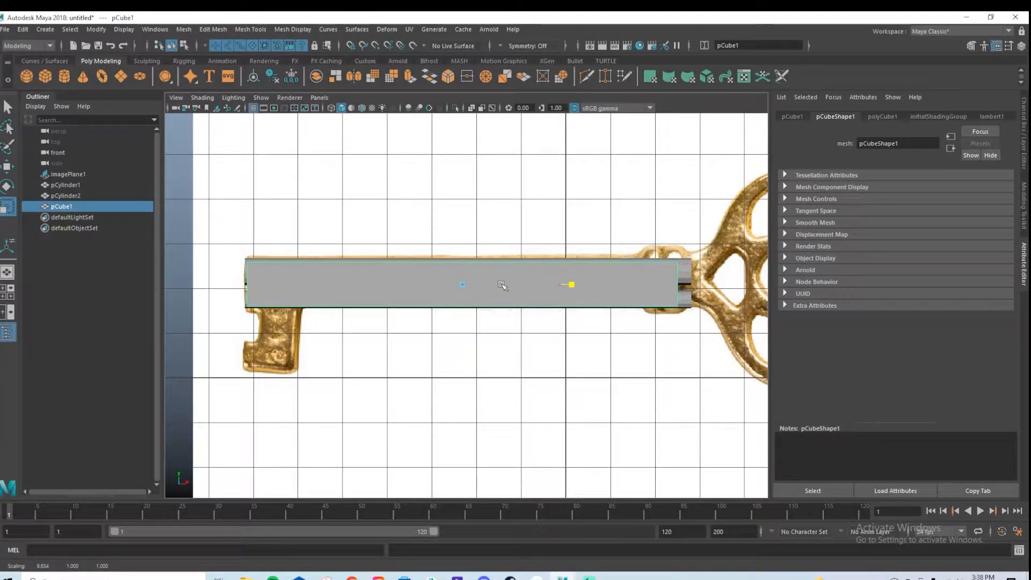
{"action": "key", "text": "w"}
{"action": "left_click_drag", "start_coordinate": [502, 285], "coordinate": [516, 285]}
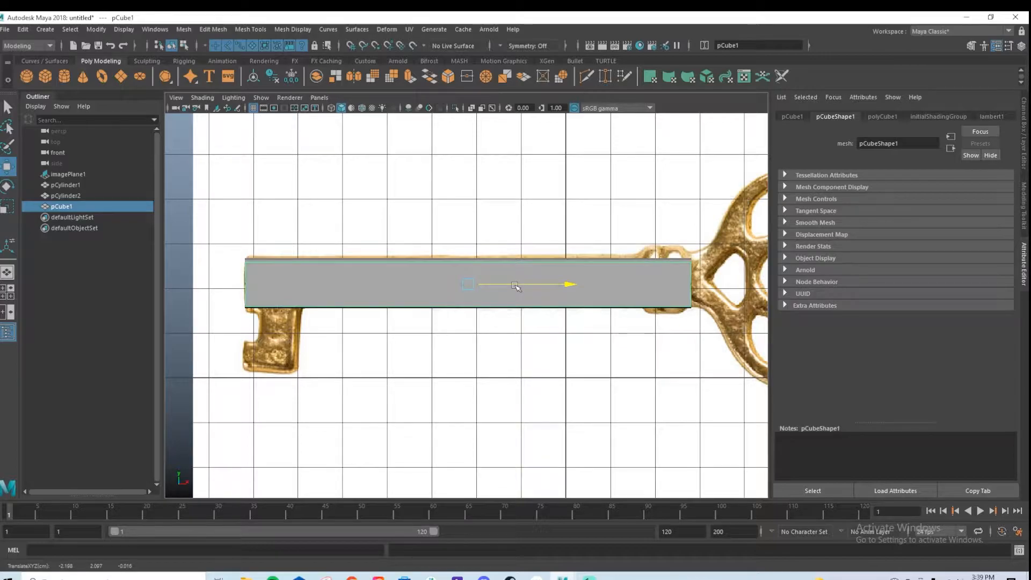
In the perspective view, thin the cube's depth so it sits recessed between the two cylinders, and deselect it.
{"action": "key", "text": "space"}
{"action": "key", "text": "space"}
{"action": "left_click_drag", "start_coordinate": [437, 317], "coordinate": [474, 338], "text": "alt"}
{"action": "key", "text": "r"}
{"action": "scroll", "coordinate": [564, 320], "scroll_direction": "up", "scroll_amount": 1}
{"action": "key", "text": "w"}
{"action": "left_click_drag", "start_coordinate": [492, 255], "coordinate": [526, 348]}
{"action": "key", "text": "r"}
{"action": "left_click", "coordinate": [604, 357]}
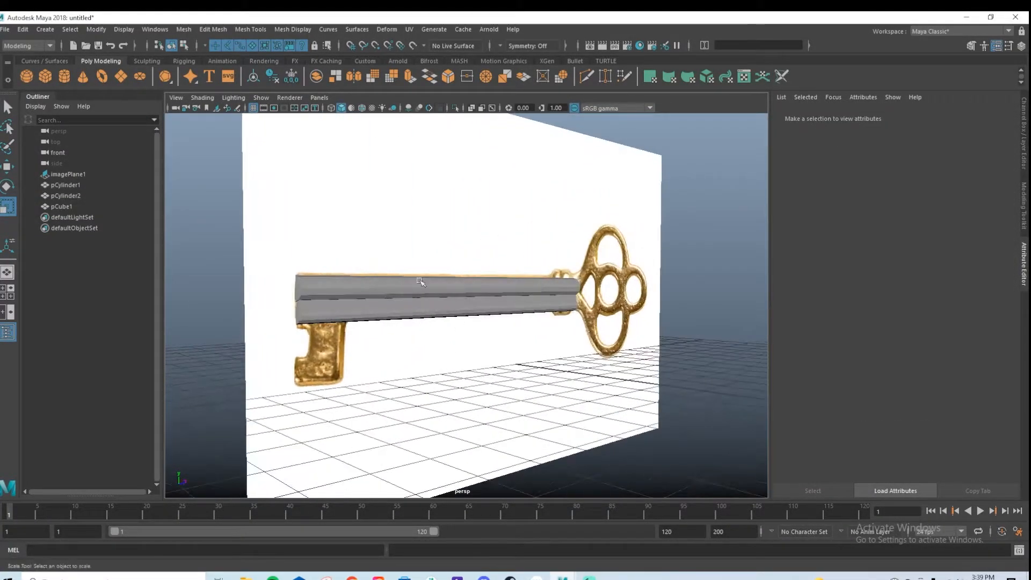
Insert two edge loops in the lower cylinder with Multi-Cut, at both sides of the key's bit.
{"action": "left_click", "coordinate": [304, 323]}
{"action": "scroll", "coordinate": [306, 324], "scroll_direction": "up", "scroll_amount": 3}
{"action": "left_click_drag", "start_coordinate": [345, 329], "coordinate": [457, 332], "text": "alt"}
{"action": "middle_click_drag", "start_coordinate": [465, 350], "coordinate": [492, 351], "text": "alt"}
{"action": "left_click_drag", "start_coordinate": [492, 350], "coordinate": [548, 345], "text": "alt"}
{"action": "left_click_drag", "start_coordinate": [300, 322], "coordinate": [327, 317], "text": "alt"}
{"action": "left_click", "coordinate": [324, 286]}
{"action": "left_click", "coordinate": [331, 305]}
{"action": "middle_click_drag", "start_coordinate": [330, 319], "coordinate": [432, 387], "text": "alt"}
{"action": "scroll", "coordinate": [457, 414], "scroll_direction": "up", "scroll_amount": 5}
{"action": "middle_click_drag", "start_coordinate": [460, 419], "coordinate": [500, 296], "text": "alt"}
{"action": "right_click_drag", "start_coordinate": [346, 242], "coordinate": [325, 241], "text": "shift"}
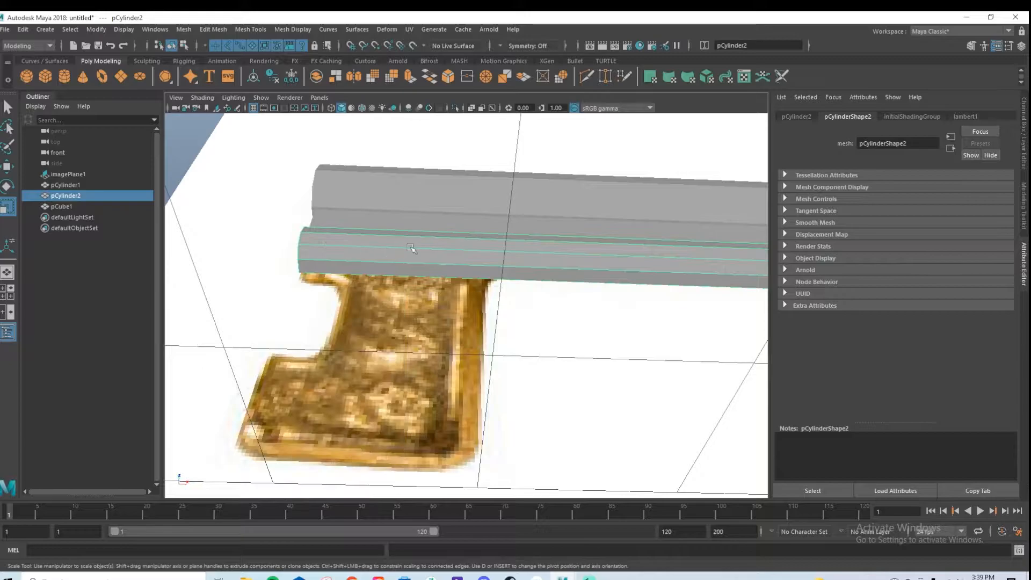
{"action": "right_click_drag", "start_coordinate": [412, 246], "coordinate": [327, 247], "text": "shift"}
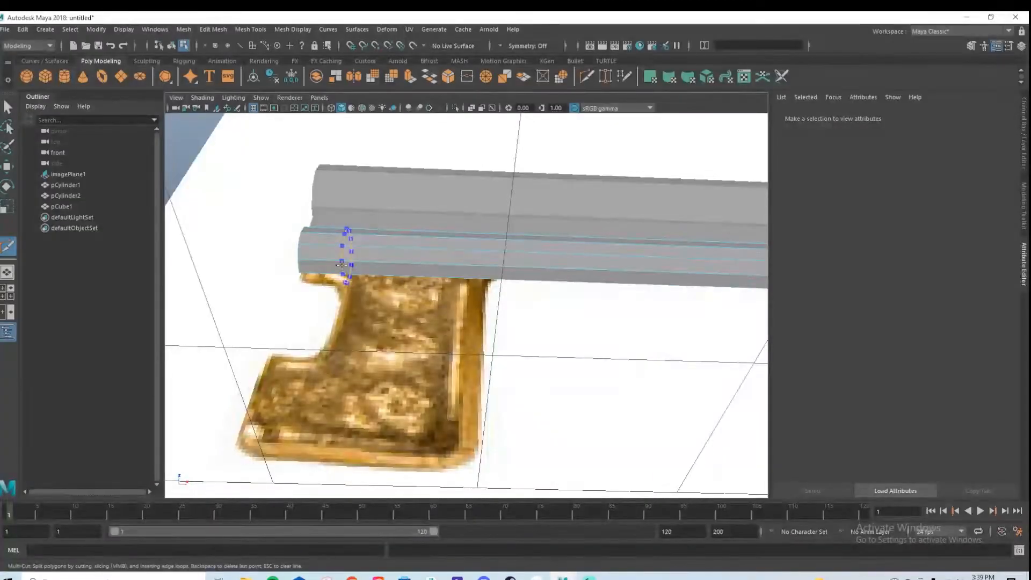
{"action": "left_click", "coordinate": [341, 265], "text": "ctrl"}
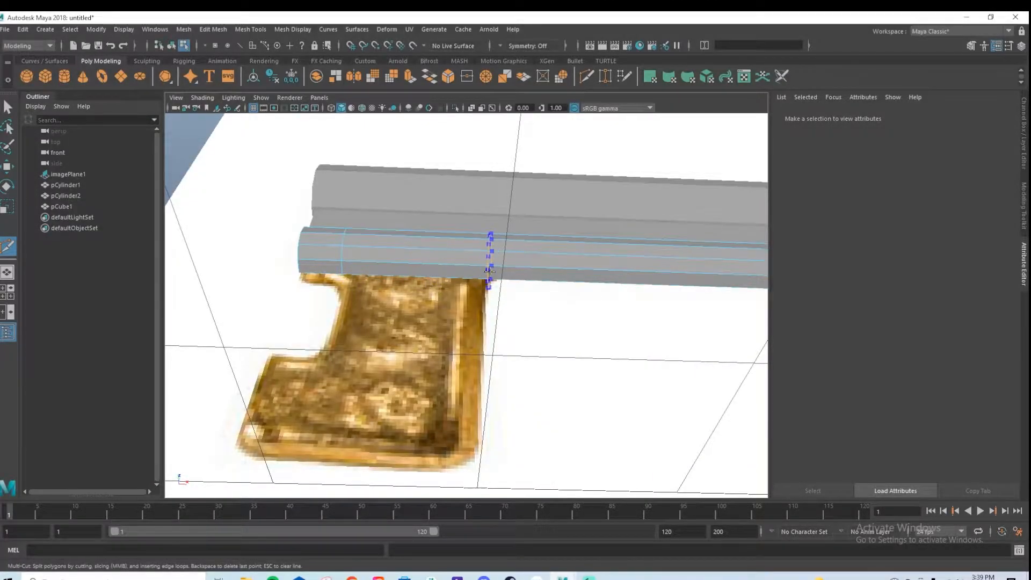
{"action": "key", "text": "q"}
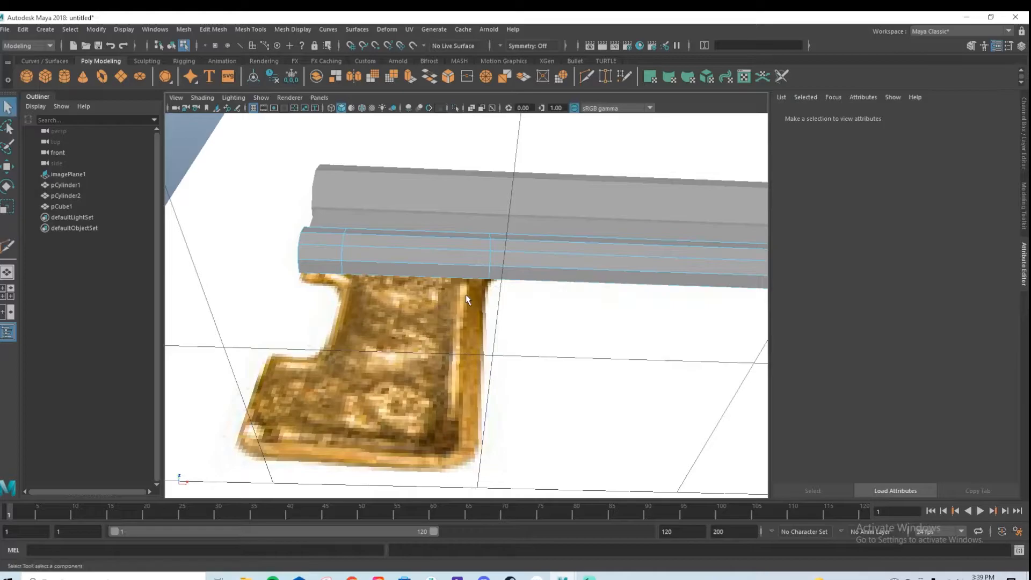
Extrude the lower cylinder's two bottom faces between the new edge loops slightly toward the key's bit.
{"action": "left_click", "coordinate": [349, 271]}
{"action": "left_click_drag", "start_coordinate": [401, 308], "coordinate": [406, 272], "text": "alt"}
{"action": "left_click", "coordinate": [342, 206], "text": "shift"}
{"action": "left_click_drag", "start_coordinate": [500, 267], "coordinate": [381, 287], "text": "alt"}
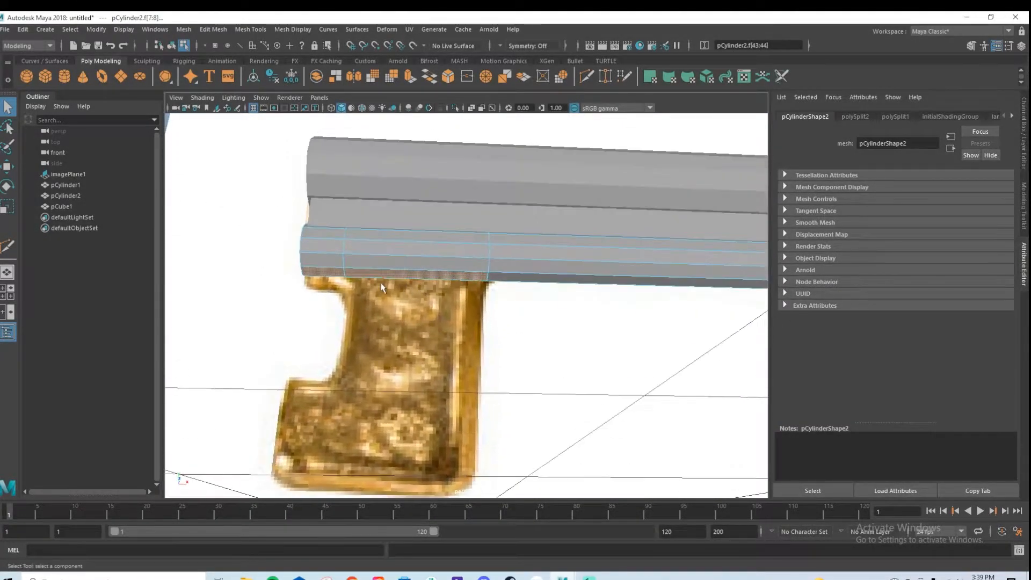
{"action": "key", "text": "ctrl+e"}
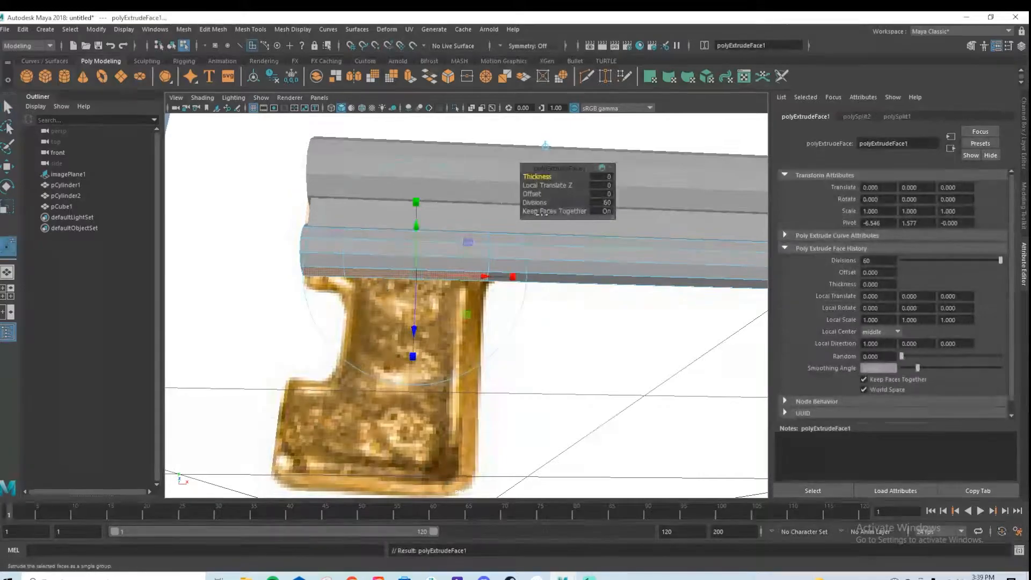
{"action": "left_click", "coordinate": [606, 202]}
{"action": "key", "text": "Return"}
{"action": "left_click_drag", "start_coordinate": [537, 177], "coordinate": [545, 177]}
Extrude the two bottom faces above the key's bit again with 1 division and a thickness of 1.3.
{"action": "left_click", "coordinate": [392, 288]}
{"action": "left_click_drag", "start_coordinate": [483, 403], "coordinate": [433, 291], "text": "alt"}
{"action": "left_click", "coordinate": [424, 215], "text": "shift"}
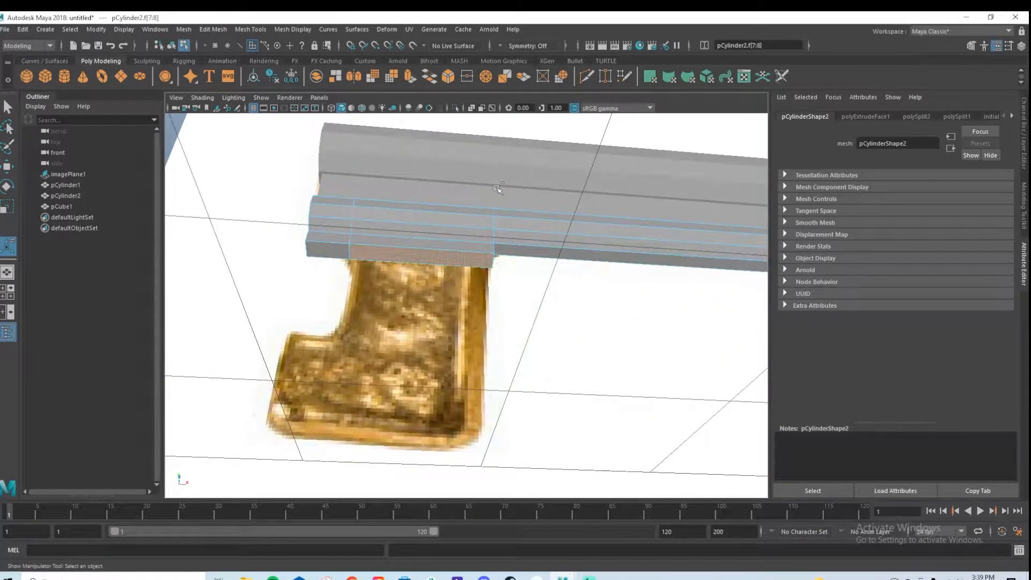
{"action": "key", "text": "ctrl+e"}
{"action": "left_click", "coordinate": [606, 203]}
{"action": "type", "text": "1"}
{"action": "key", "text": "Return"}
{"action": "left_click_drag", "start_coordinate": [534, 178], "coordinate": [541, 180]}
{"action": "left_click_drag", "start_coordinate": [491, 263], "coordinate": [471, 317], "text": "alt"}
{"action": "left_click_drag", "start_coordinate": [538, 177], "coordinate": [540, 177]}
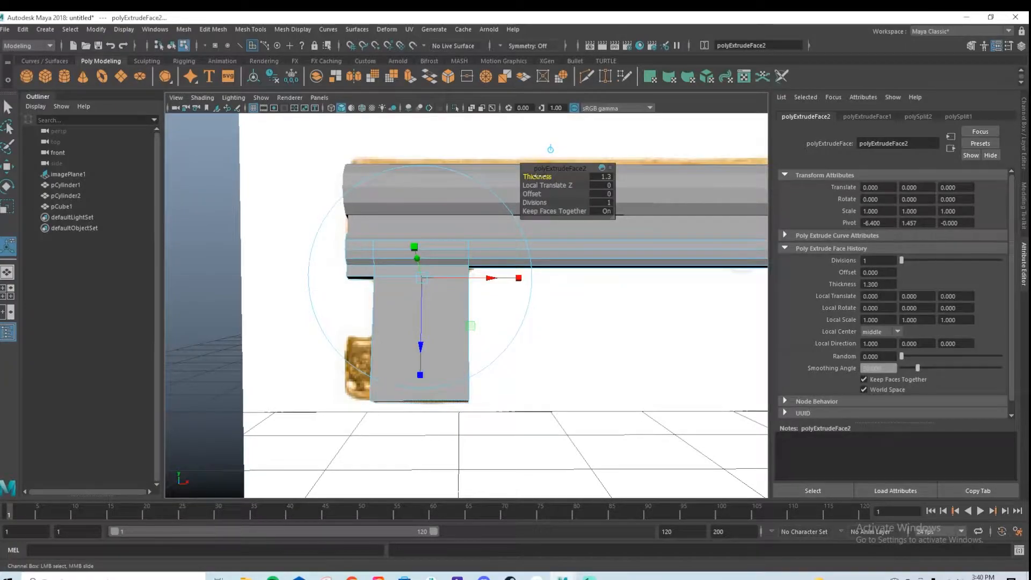
Insert a horizontal edge loop across the key's bit with Multi-Cut, level with the top of the reference's protruding lower tooth.
{"action": "left_click_drag", "start_coordinate": [390, 312], "coordinate": [387, 336], "text": "alt"}
{"action": "scroll", "coordinate": [386, 336], "scroll_direction": "up", "scroll_amount": 3}
{"action": "right_click_drag", "start_coordinate": [360, 341], "coordinate": [296, 339], "text": "shift"}
{"action": "left_click", "coordinate": [312, 355], "text": "ctrl"}
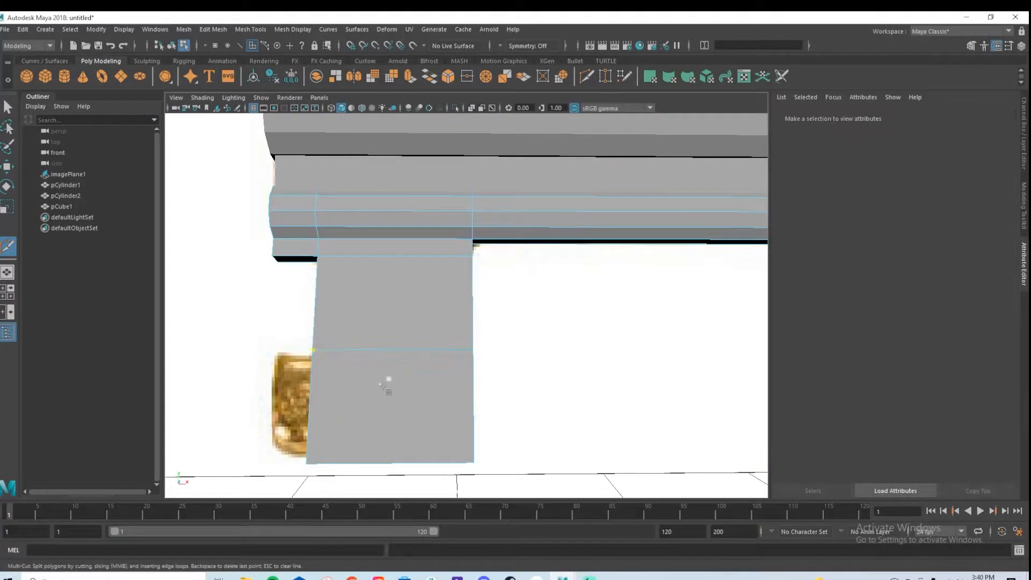
{"action": "key", "text": "q"}
Extrude the two lower end faces of the bit outward with 1 division and a thickness of 0.33 to form the tooth.
{"action": "left_click_drag", "start_coordinate": [328, 383], "coordinate": [455, 382], "text": "alt"}
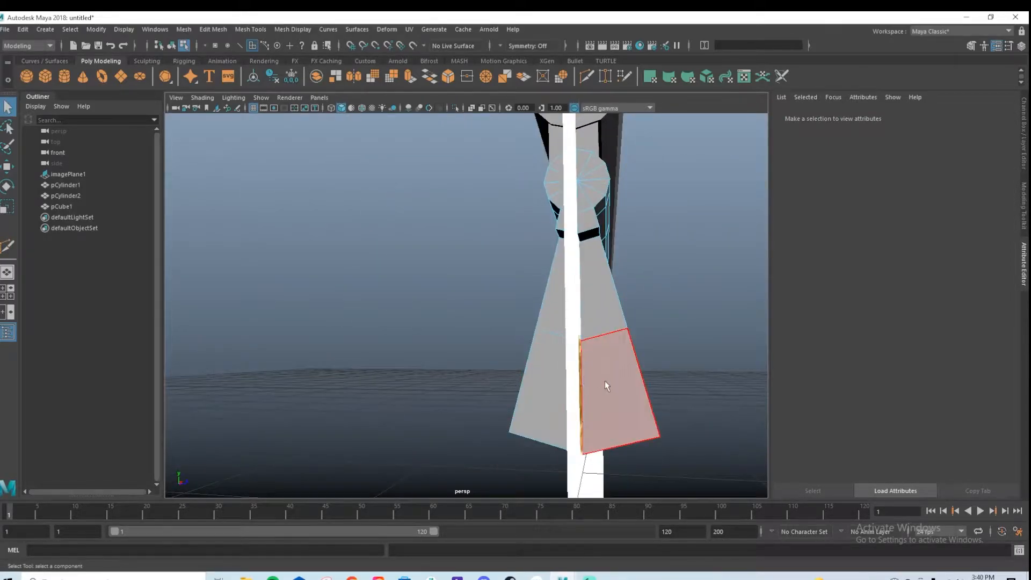
{"action": "left_click", "coordinate": [603, 380]}
{"action": "key", "text": "ctrl+e"}
{"action": "left_click_drag", "start_coordinate": [604, 379], "coordinate": [513, 416], "text": "alt"}
{"action": "left_click", "coordinate": [608, 203]}
{"action": "type", "text": "1"}
{"action": "key", "text": "Return"}
{"action": "left_click_drag", "start_coordinate": [537, 176], "coordinate": [553, 177]}
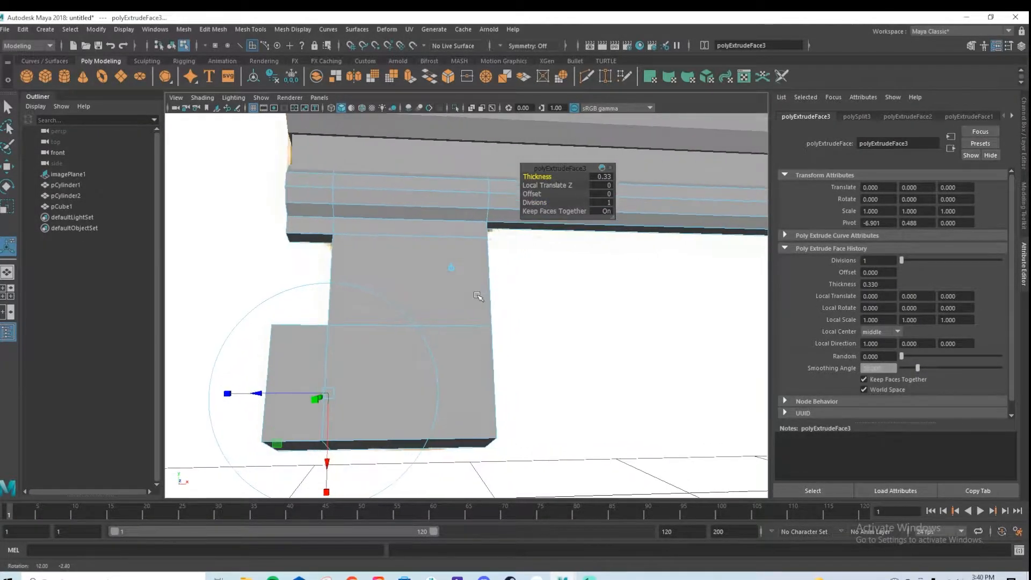
Adjust the vertices at the bit's lower end so its flared sides run straight down.
{"action": "left_click_drag", "start_coordinate": [501, 324], "coordinate": [539, 312], "text": "alt"}
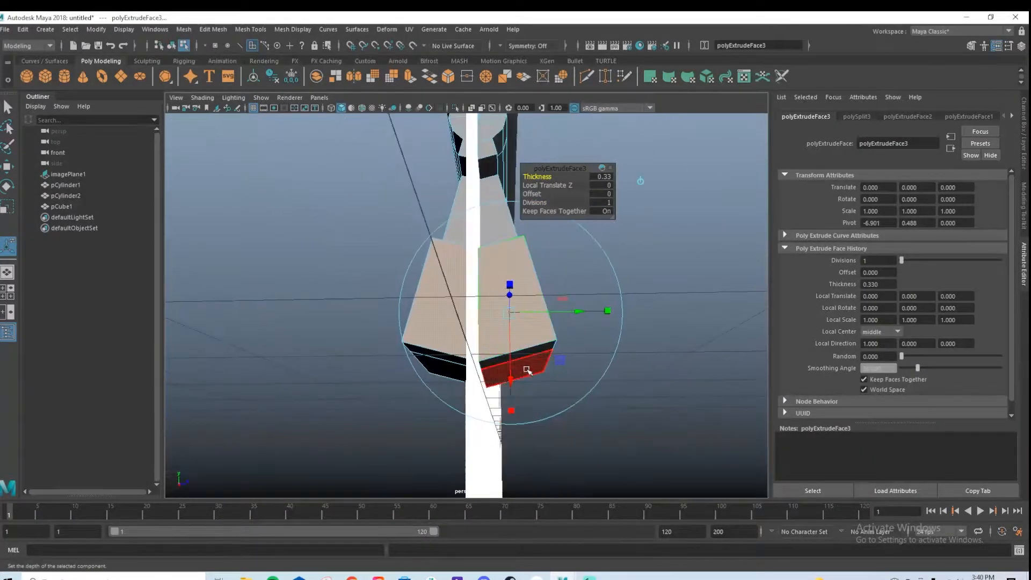
{"action": "left_click_drag", "start_coordinate": [473, 334], "coordinate": [447, 325], "text": "alt"}
{"action": "right_click_drag", "start_coordinate": [448, 285], "coordinate": [419, 282]}
{"action": "mouse_move", "coordinate": [459, 338]}
{"action": "left_mouse_down", "text": "alt"}
{"action": "mouse_move", "coordinate": [448, 320]}
{"action": "mouse_move", "coordinate": [424, 333]}
{"action": "mouse_move", "coordinate": [469, 337]}
{"action": "left_mouse_up", "text": "alt"}
{"action": "left_click", "coordinate": [408, 338]}
{"action": "key", "text": "w"}
{"action": "left_click_drag", "start_coordinate": [525, 308], "coordinate": [585, 365]}
{"action": "left_click_drag", "start_coordinate": [585, 364], "coordinate": [517, 361], "text": "alt"}
Set the reference image plane to display only when looking through the front camera, and deselect it.
{"action": "key", "text": "space"}
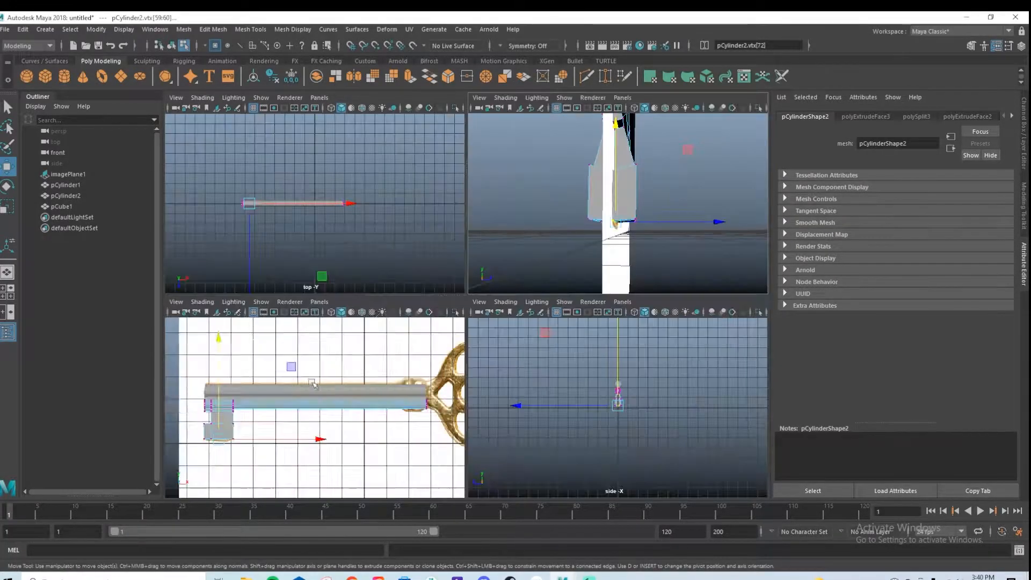
{"action": "key", "text": "space"}
{"action": "left_click", "coordinate": [478, 199]}
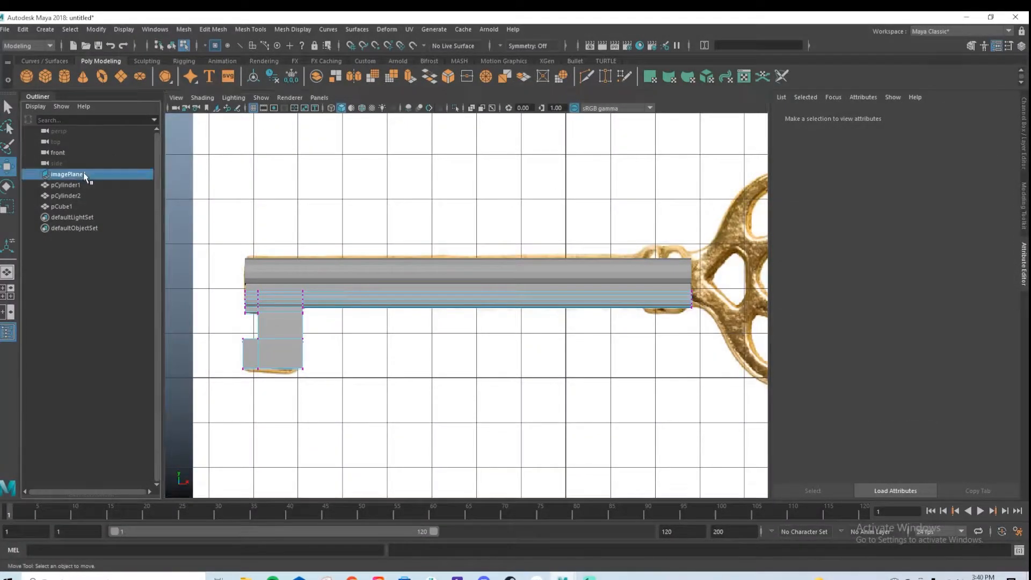
{"action": "left_click", "coordinate": [67, 174]}
{"action": "left_click", "coordinate": [921, 227]}
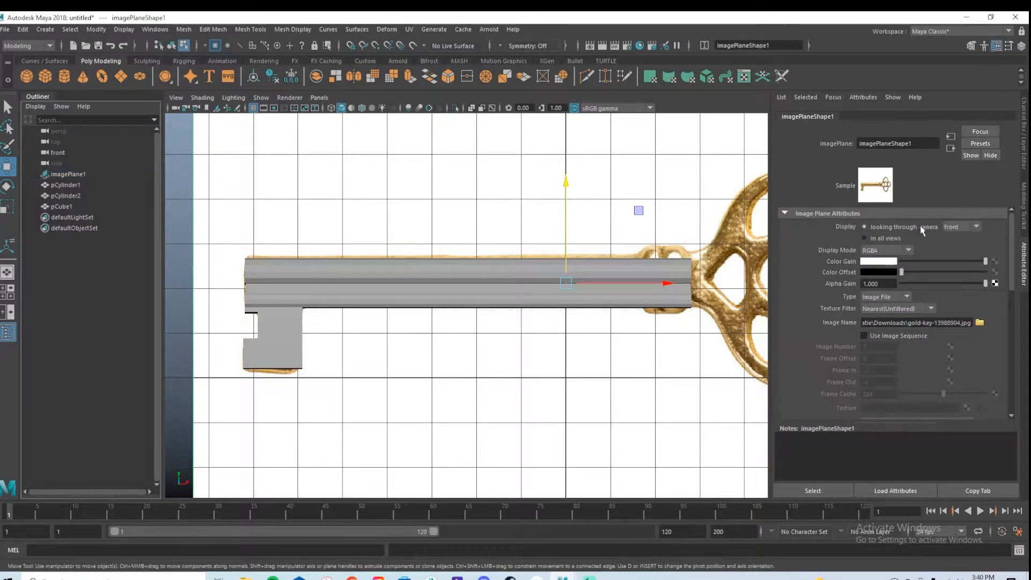
{"action": "left_click", "coordinate": [666, 205]}
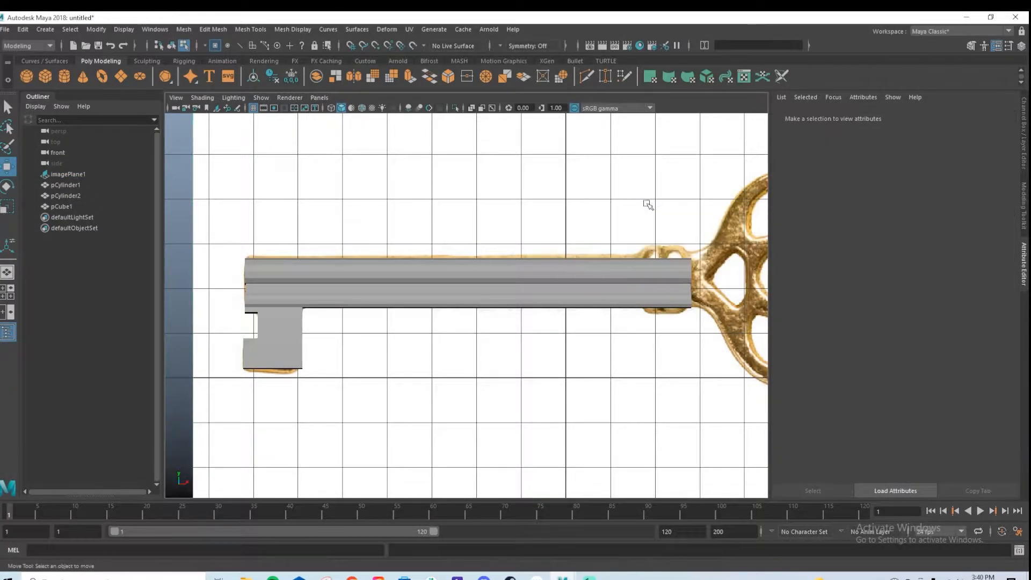
Turn on smooth preview for the lower cylinder in the perspective view and scale the bit's faces thinner in depth.
{"action": "key", "text": "space"}
{"action": "key", "text": "space"}
{"action": "left_click_drag", "start_coordinate": [511, 336], "coordinate": [644, 370], "text": "alt"}
{"action": "key", "text": "3"}
{"action": "scroll", "coordinate": [556, 284], "scroll_direction": "down", "scroll_amount": 8}
{"action": "middle_click_drag", "start_coordinate": [532, 292], "coordinate": [376, 310], "text": "alt"}
{"action": "left_click_drag", "start_coordinate": [376, 310], "coordinate": [440, 285], "text": "alt"}
{"action": "right_click", "coordinate": [439, 286]}
{"action": "right_click_drag", "start_coordinate": [441, 295], "coordinate": [440, 316]}
{"action": "left_click_drag", "start_coordinate": [384, 268], "coordinate": [552, 388]}
{"action": "key", "text": "r"}
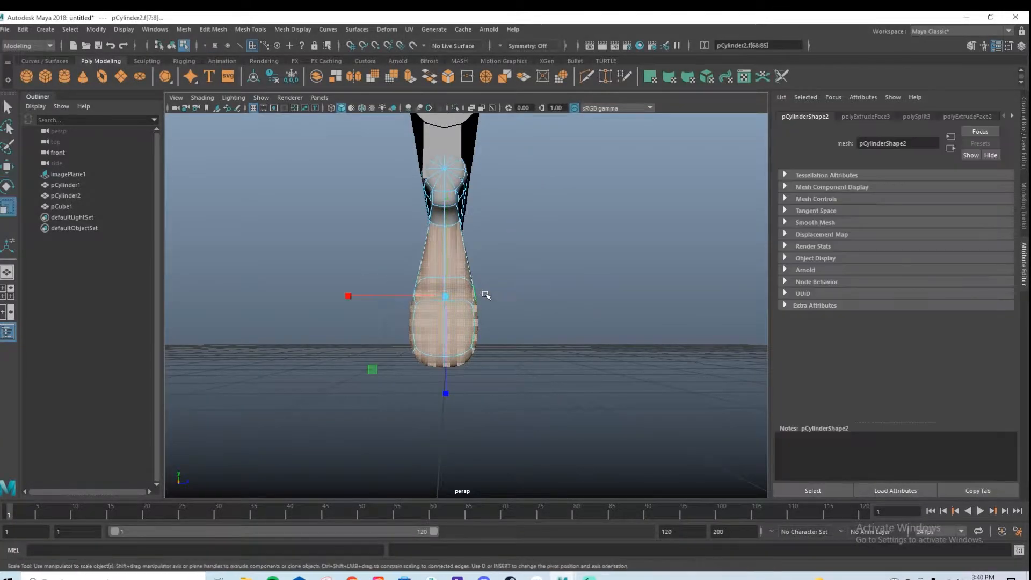
{"action": "left_click_drag", "start_coordinate": [400, 297], "coordinate": [439, 329]}
{"action": "key", "text": "shift+comma"}
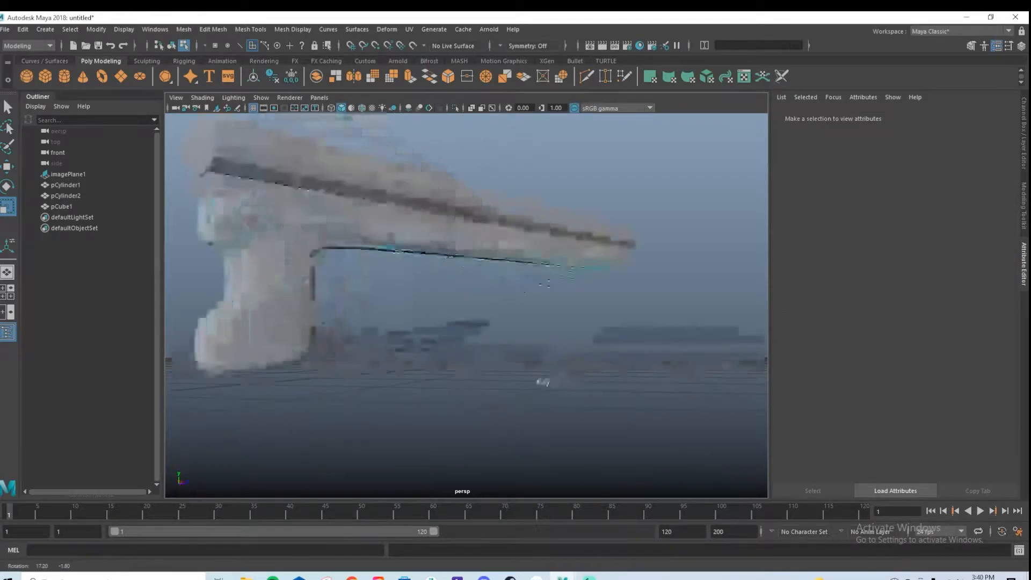
In the front view, pull the bow-side end vertices of both cylinders back to the start of the reference's collar.
{"action": "left_click_drag", "start_coordinate": [441, 242], "coordinate": [530, 257], "text": "alt"}
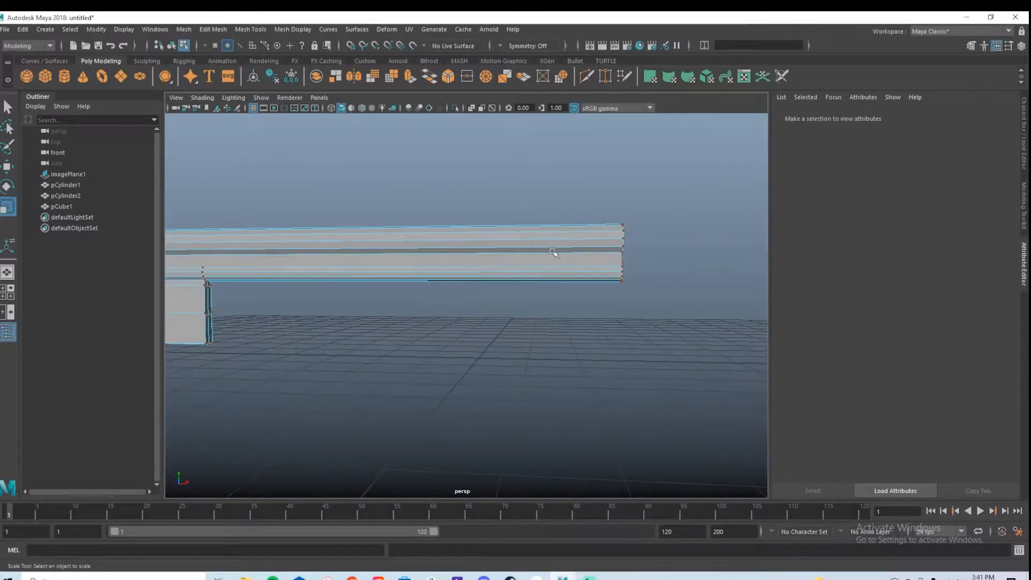
{"action": "key", "text": "space"}
{"action": "key", "text": "space"}
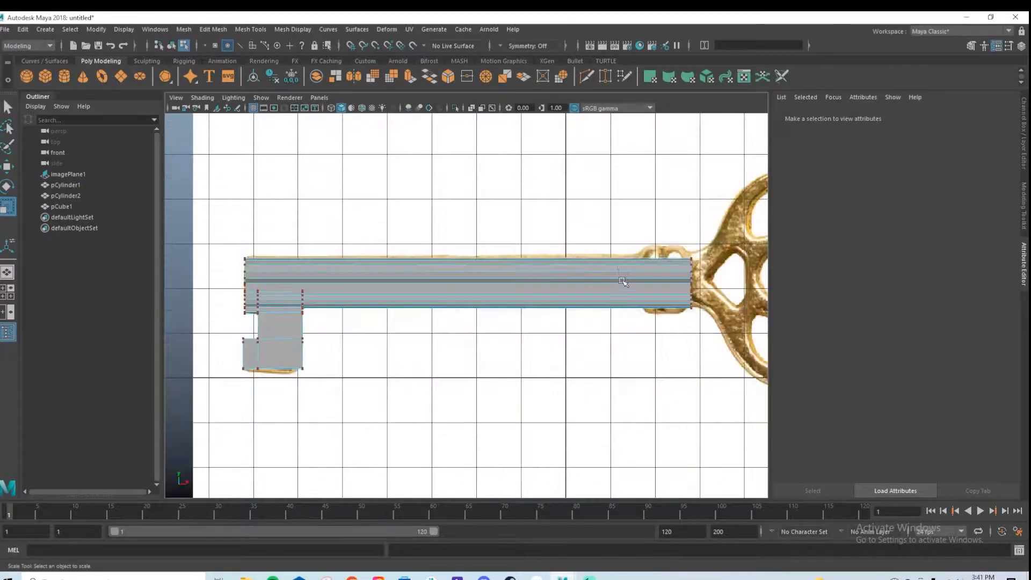
{"action": "scroll", "coordinate": [483, 246], "scroll_direction": "up", "scroll_amount": 8}
{"action": "left_click_drag", "start_coordinate": [483, 245], "coordinate": [540, 399]}
{"action": "key", "text": "w"}
{"action": "right_click", "coordinate": [481, 261]}
{"action": "right_click_drag", "start_coordinate": [508, 278], "coordinate": [462, 278]}
{"action": "left_click_drag", "start_coordinate": [475, 259], "coordinate": [548, 421]}
{"action": "left_click_drag", "start_coordinate": [553, 330], "coordinate": [478, 329]}
Pull the cube's bow-side end vertices back until the cube ends flush with the two cylinders.
{"action": "left_click", "coordinate": [516, 305]}
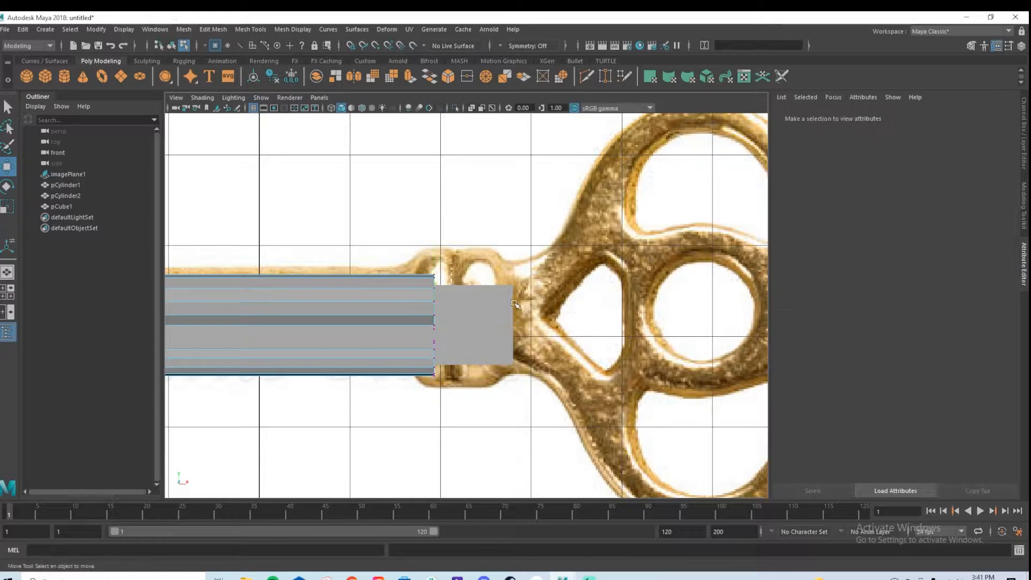
{"action": "right_click_drag", "start_coordinate": [499, 286], "coordinate": [448, 285]}
{"action": "left_click_drag", "start_coordinate": [481, 261], "coordinate": [572, 415]}
{"action": "left_click_drag", "start_coordinate": [565, 326], "coordinate": [483, 343]}
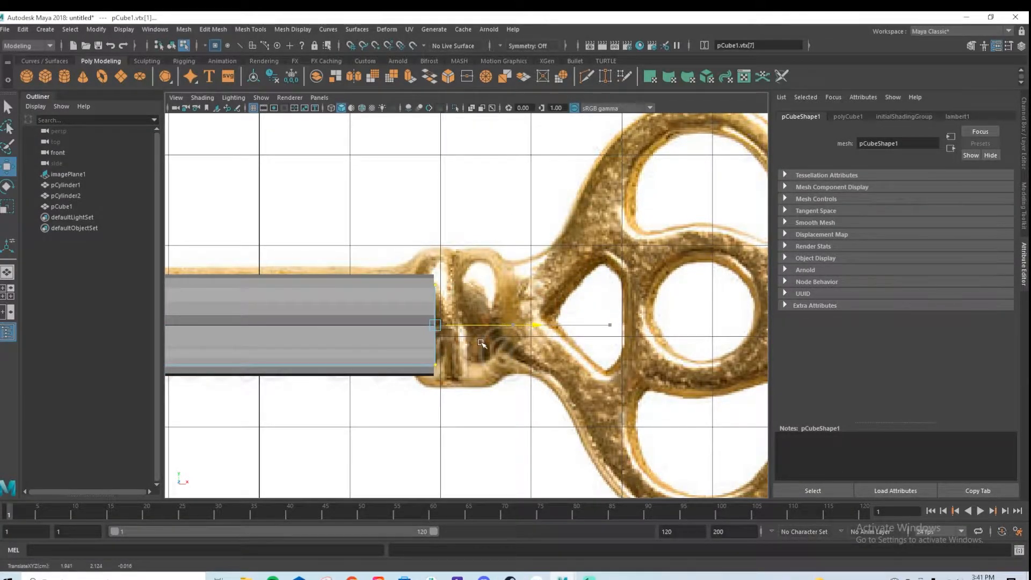
Create a polygon cylinder and move it onto the reference's collar between the shaft and the bow.
{"action": "left_click", "coordinate": [67, 83]}
{"action": "scroll", "coordinate": [487, 288], "scroll_direction": "down", "scroll_amount": 8}
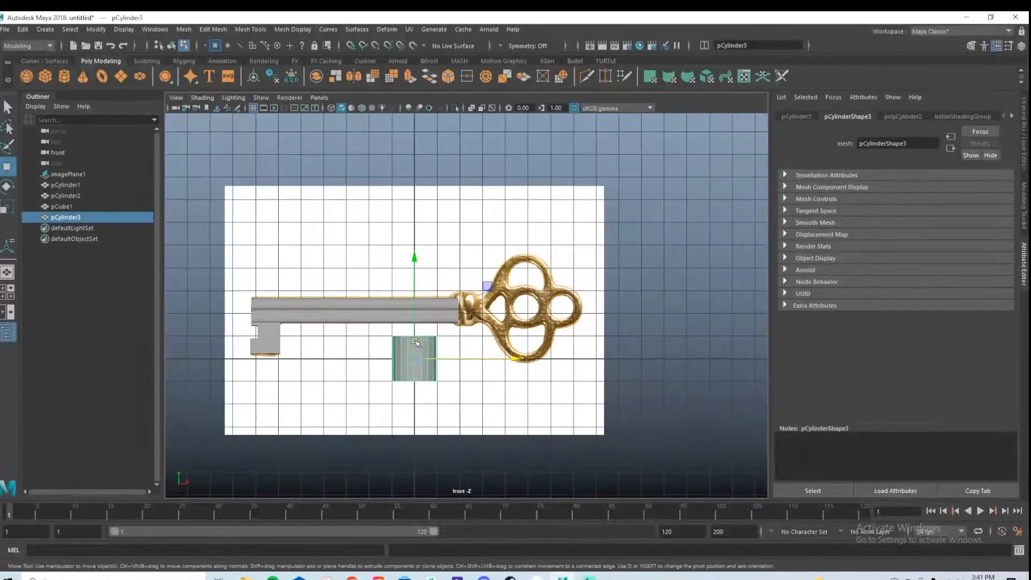
{"action": "scroll", "coordinate": [464, 310], "scroll_direction": "up", "scroll_amount": 2}
{"action": "left_click_drag", "start_coordinate": [392, 324], "coordinate": [392, 252]}
{"action": "left_click_drag", "start_coordinate": [446, 310], "coordinate": [515, 310]}
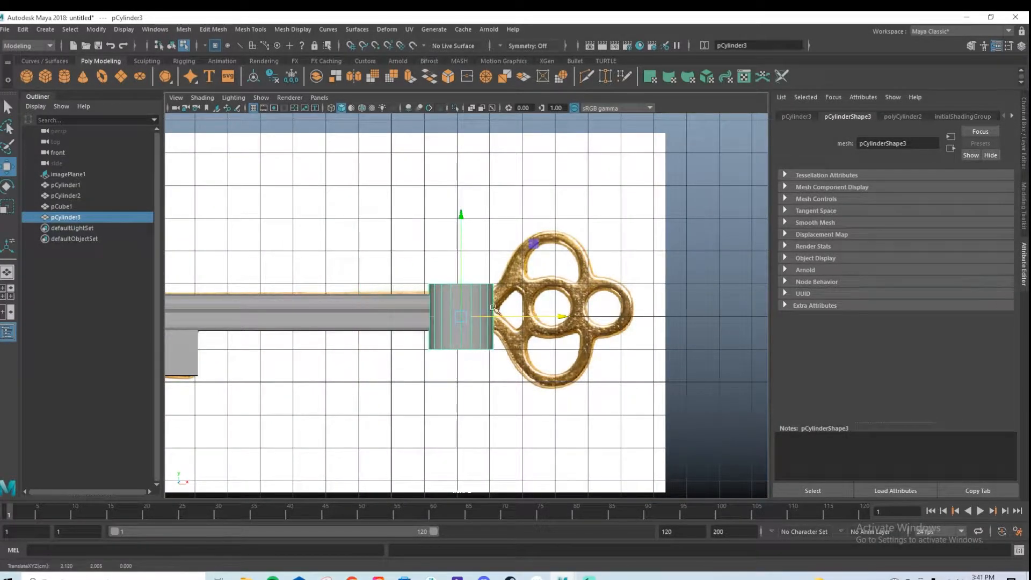
{"action": "scroll", "coordinate": [465, 293], "scroll_direction": "up", "scroll_amount": 3}
Set the collar cylinder to 12 axis subdivisions and rotate it 90 degrees on both X and Y.
{"action": "left_click", "coordinate": [908, 117]}
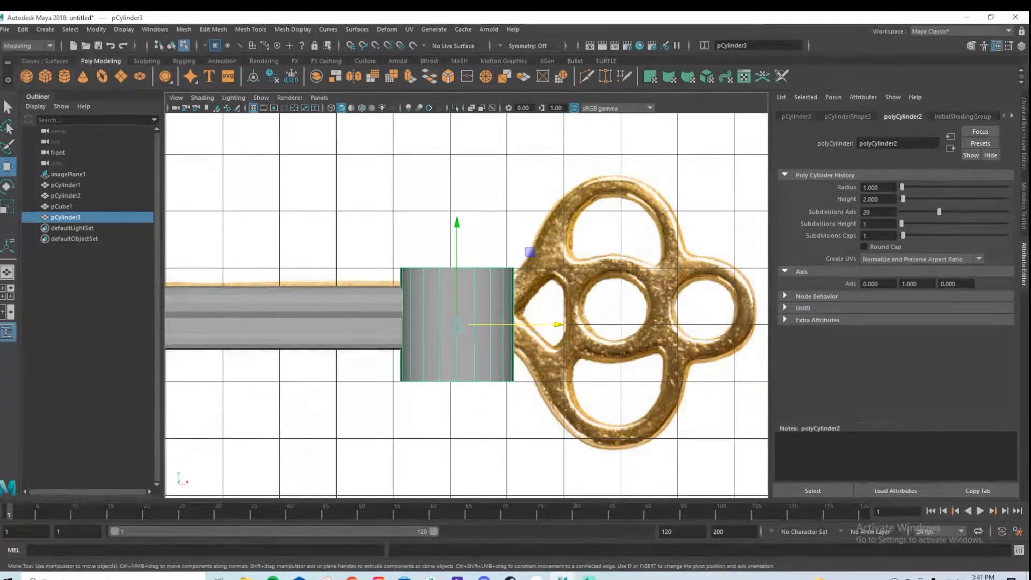
{"action": "type", "text": "12"}
{"action": "key", "text": "Return"}
{"action": "left_click", "coordinate": [797, 116]}
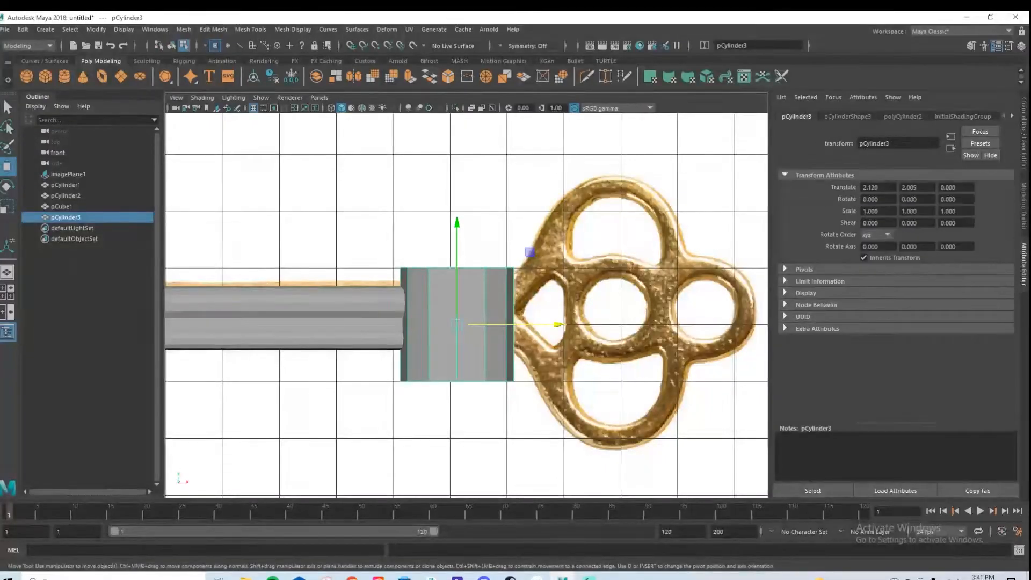
{"action": "type", "text": "90"}
{"action": "key", "text": "Return"}
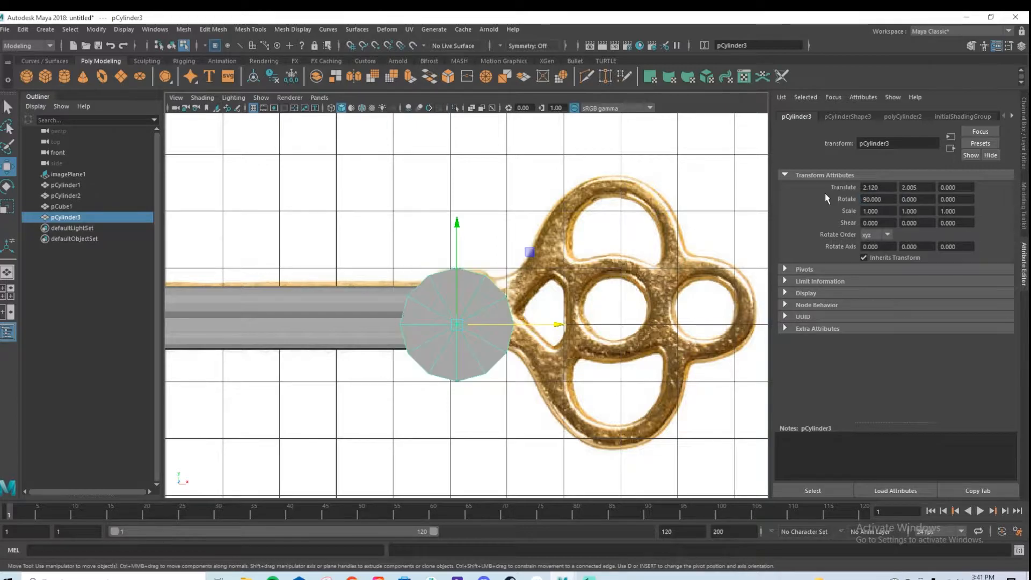
{"action": "key", "text": "Tab"}
{"action": "type", "text": "90"}
{"action": "key", "text": "Return"}
Scale the collar cylinder to 0.754, 0.544, 0.754 and move it to fit the reference's collar.
{"action": "key", "text": "r"}
{"action": "left_click_drag", "start_coordinate": [457, 324], "coordinate": [457, 289]}
{"action": "key", "text": "w"}
{"action": "mouse_move", "coordinate": [509, 315]}
{"action": "left_mouse_down"}
{"action": "mouse_move", "coordinate": [526, 314]}
{"action": "mouse_move", "coordinate": [460, 315]}
{"action": "mouse_move", "coordinate": [501, 311]}
{"action": "left_mouse_up"}
{"action": "key", "text": "r"}
{"action": "key", "text": "w"}
{"action": "key", "text": "r"}
{"action": "key", "text": "w"}
Select the upper shaft cylinder as an object and raise it slightly to match the reference's top edge.
{"action": "middle_click_drag", "start_coordinate": [390, 295], "coordinate": [549, 310], "text": "alt"}
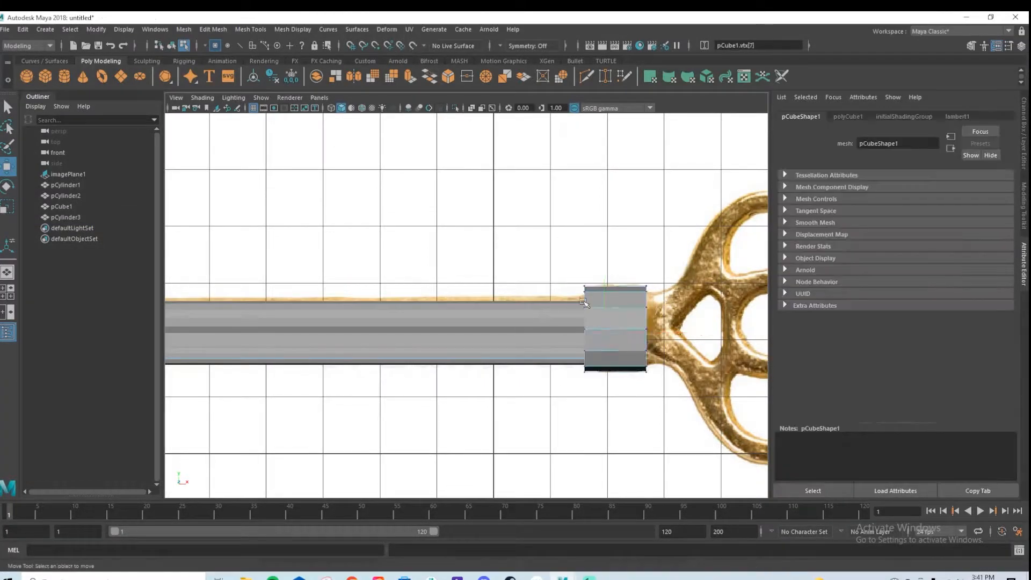
{"action": "left_click", "coordinate": [608, 284]}
{"action": "scroll", "coordinate": [526, 302], "scroll_direction": "down", "scroll_amount": 5}
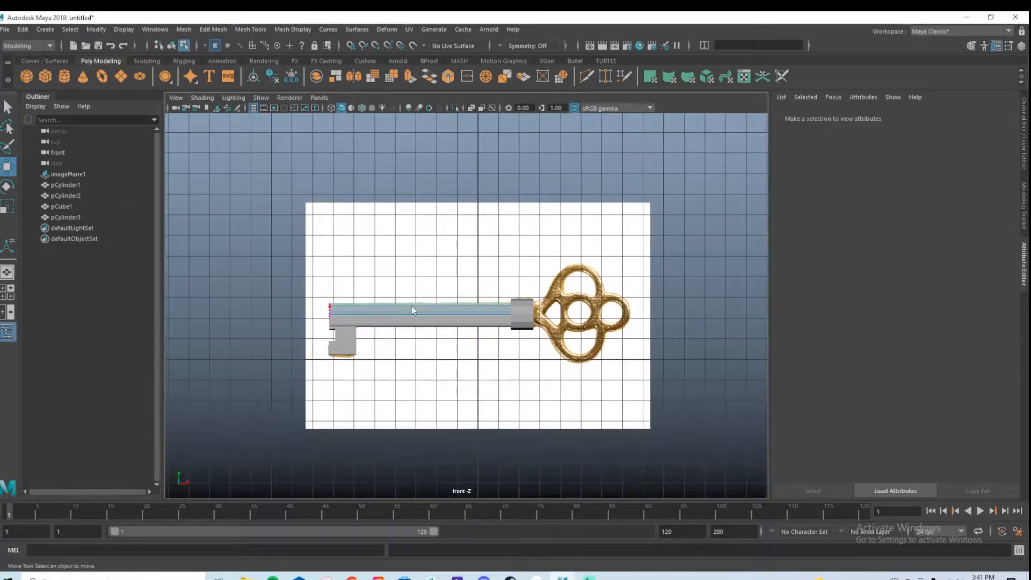
{"action": "left_click", "coordinate": [414, 311]}
{"action": "scroll", "coordinate": [489, 306], "scroll_direction": "up", "scroll_amount": 4}
{"action": "right_click_drag", "start_coordinate": [490, 307], "coordinate": [549, 274]}
{"action": "mouse_move", "coordinate": [397, 283]}
{"action": "left_mouse_down"}
{"action": "mouse_move", "coordinate": [408, 263]}
{"action": "mouse_move", "coordinate": [413, 281]}
{"action": "left_mouse_up"}
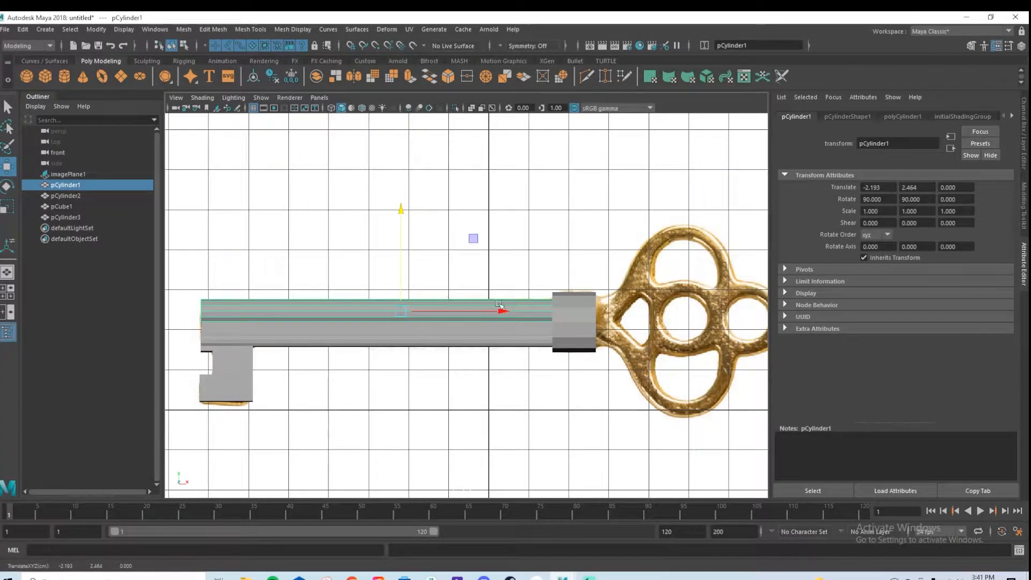
View the model in wireframe and insert an edge loop around the collar cylinder with Multi-Cut, along the reference's central groove.
{"action": "scroll", "coordinate": [479, 302], "scroll_direction": "up", "scroll_amount": 5}
{"action": "left_click", "coordinate": [414, 322]}
{"action": "scroll", "coordinate": [414, 322], "scroll_direction": "up", "scroll_amount": 2}
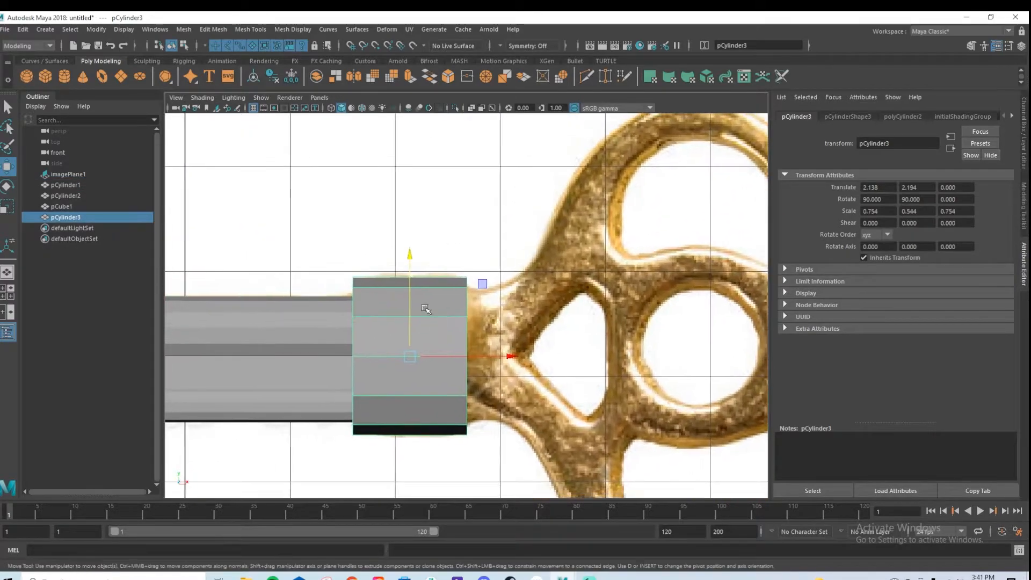
{"action": "left_click", "coordinate": [331, 108]}
{"action": "right_click_drag", "start_coordinate": [430, 306], "coordinate": [371, 307], "text": "shift"}
{"action": "key", "text": "q"}
{"action": "scroll", "coordinate": [475, 323], "scroll_direction": "down", "scroll_amount": 3}
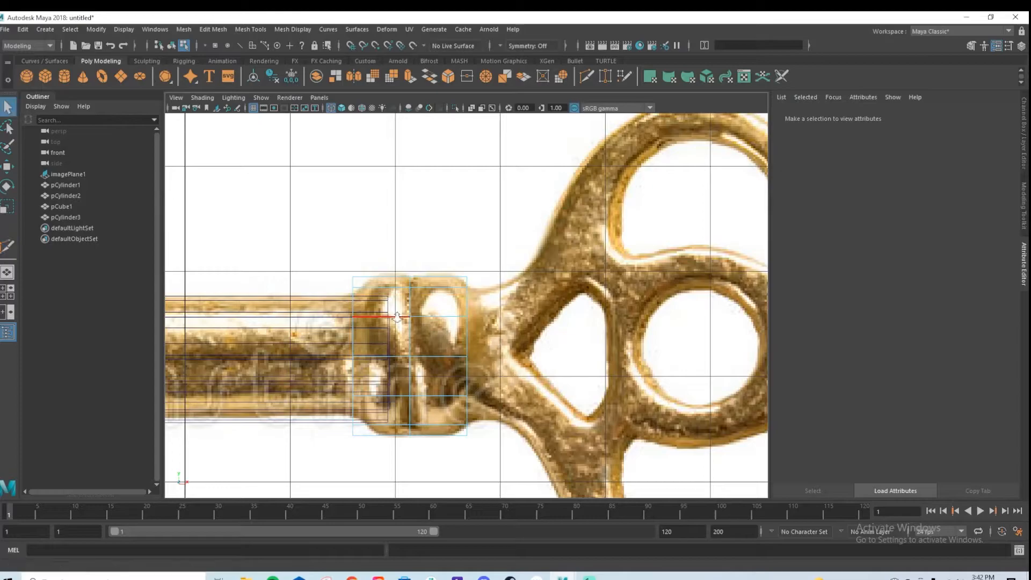
{"action": "scroll", "coordinate": [465, 308], "scroll_direction": "up", "scroll_amount": 2}
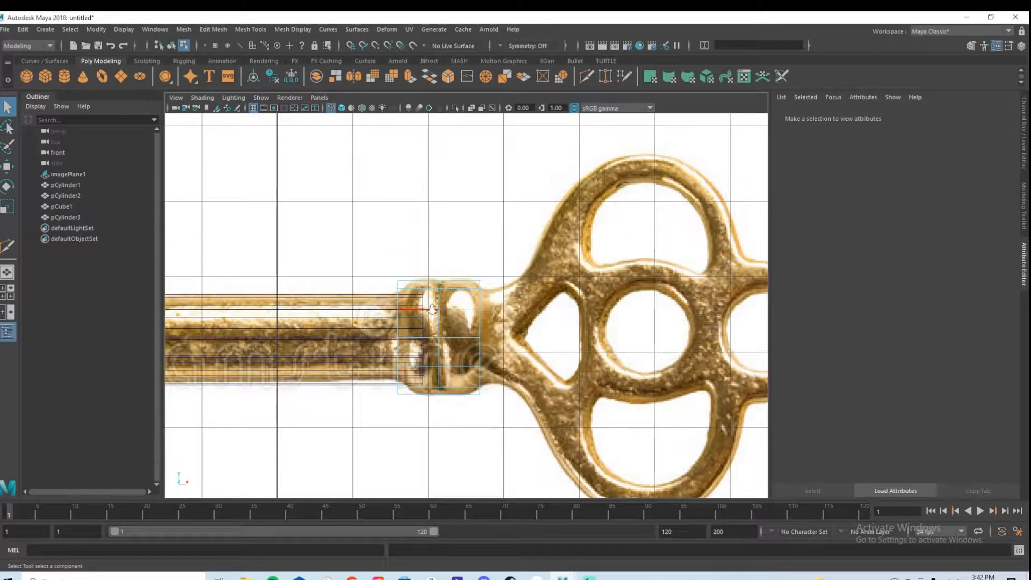
{"action": "scroll", "coordinate": [441, 304], "scroll_direction": "up", "scroll_amount": 3}
Return to shaded display and bevel the collar's middle edge loop with a fraction of 0.12 and 2 segments.
{"action": "left_click", "coordinate": [426, 295]}
{"action": "double_click", "coordinate": [427, 293]}
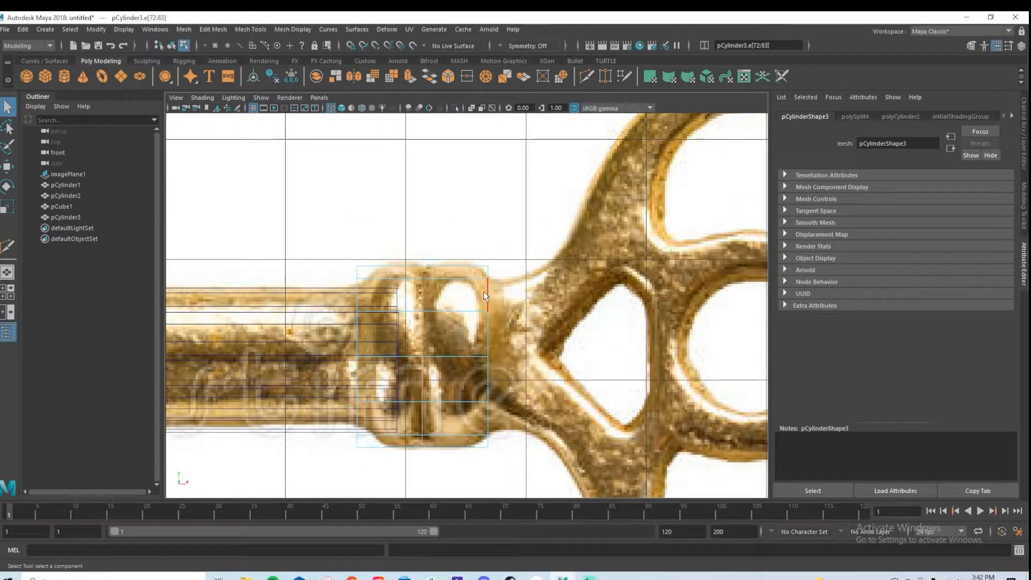
{"action": "left_click", "coordinate": [342, 108]}
{"action": "key", "text": "ctrl+b"}
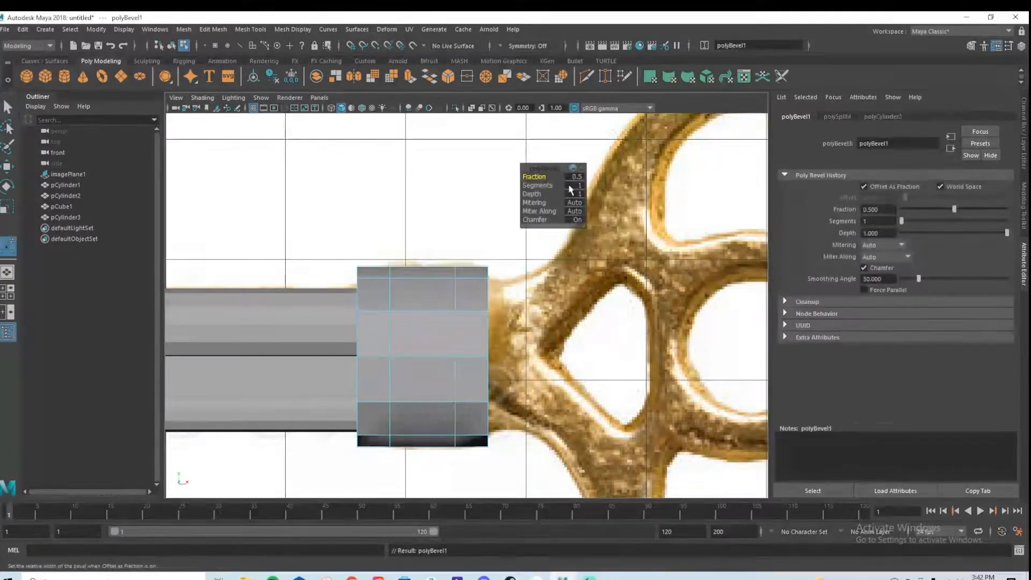
{"action": "left_click_drag", "start_coordinate": [530, 176], "coordinate": [513, 177]}
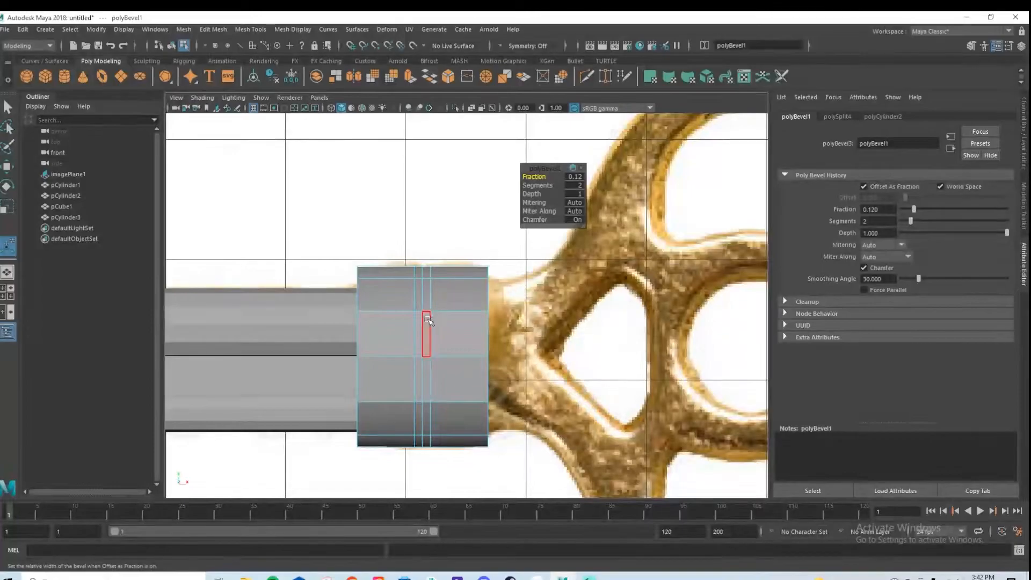
Extrude the narrow face loops around the collar's middle inward with 1 division and a thickness of -0.13.
{"action": "scroll", "coordinate": [460, 322], "scroll_direction": "up", "scroll_amount": 2}
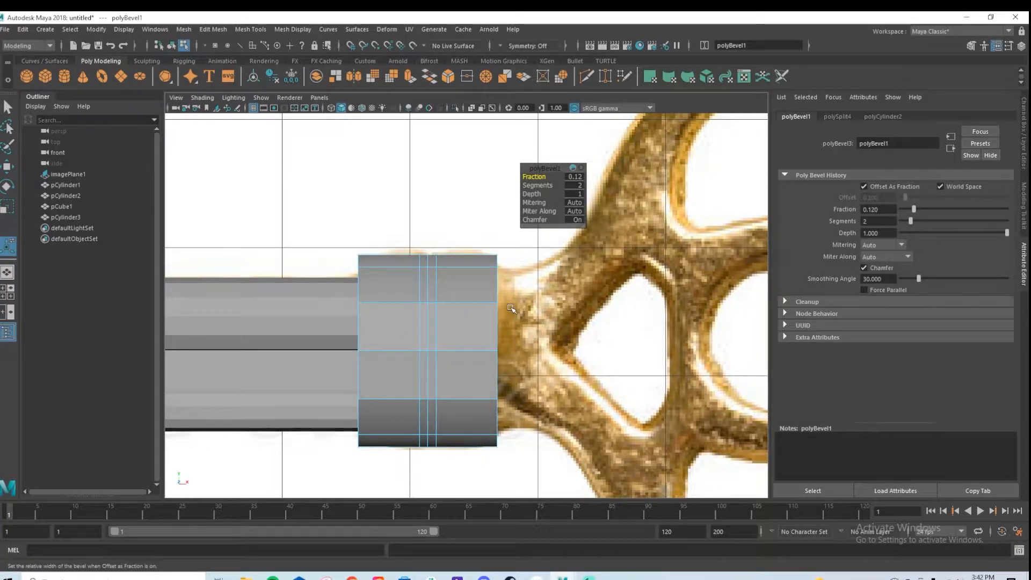
{"action": "right_click_drag", "start_coordinate": [472, 287], "coordinate": [473, 277]}
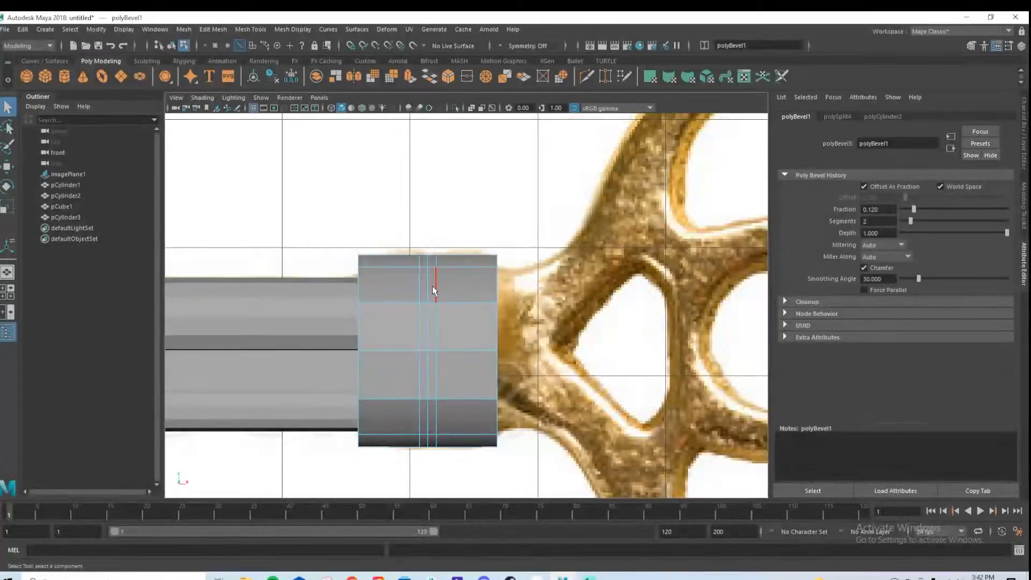
{"action": "middle_click_drag", "start_coordinate": [436, 283], "coordinate": [448, 288], "text": "alt"}
{"action": "right_click_drag", "start_coordinate": [439, 277], "coordinate": [439, 325]}
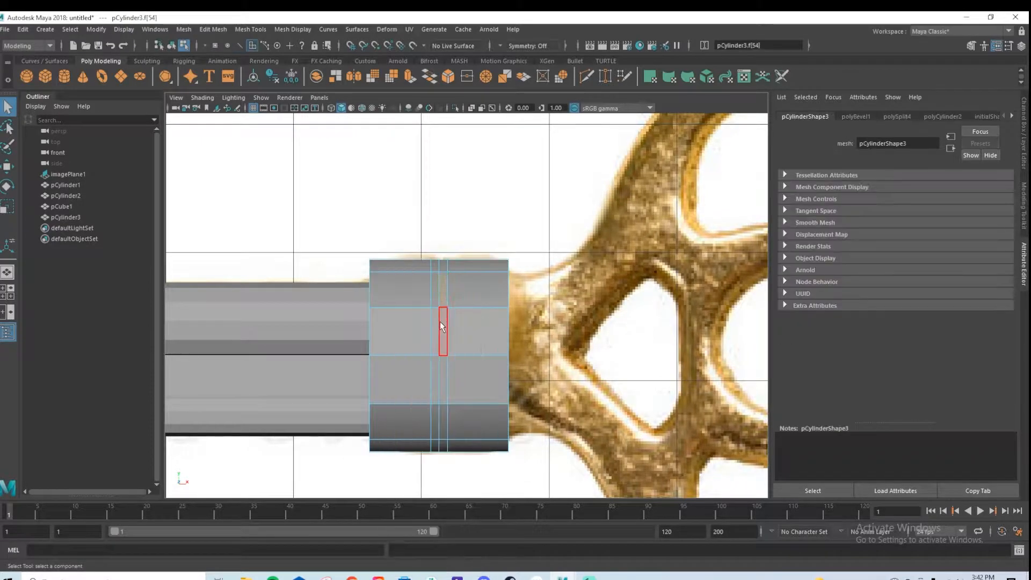
{"action": "double_click", "coordinate": [439, 324]}
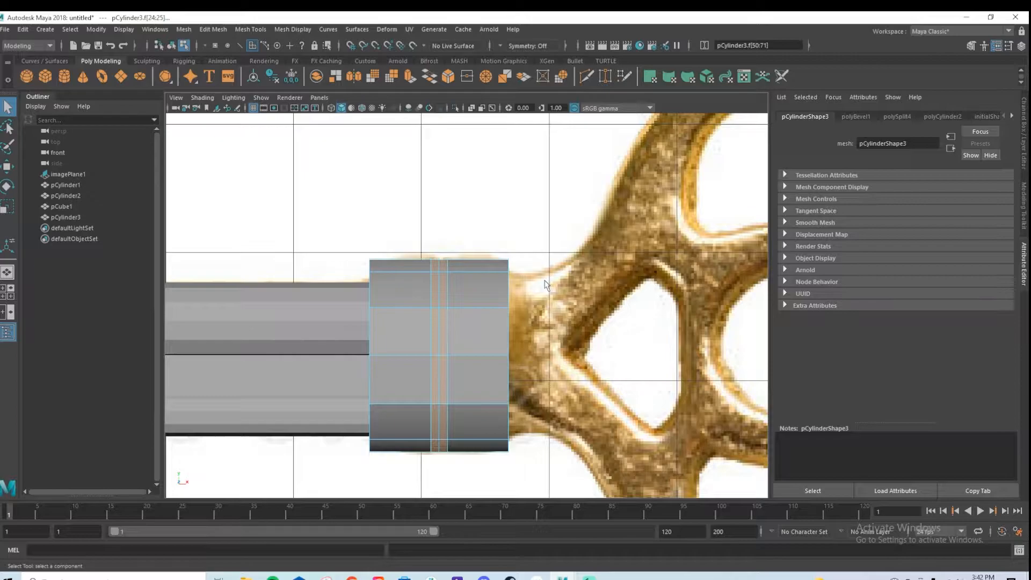
{"action": "key", "text": "ctrl+e"}
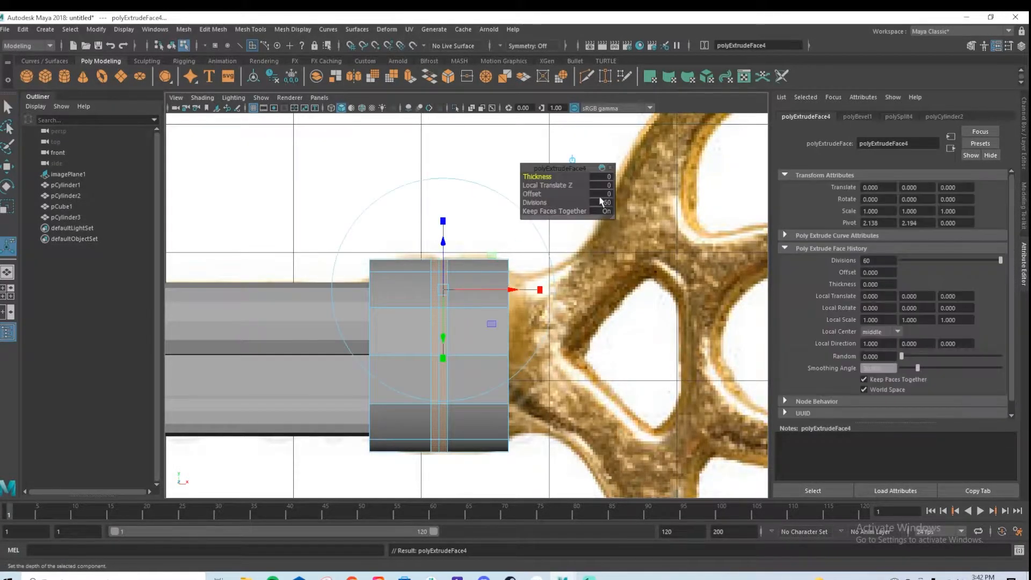
{"action": "left_click", "coordinate": [604, 203]}
{"action": "type", "text": "1"}
{"action": "key", "text": "Return"}
{"action": "left_click_drag", "start_coordinate": [538, 176], "coordinate": [534, 176]}
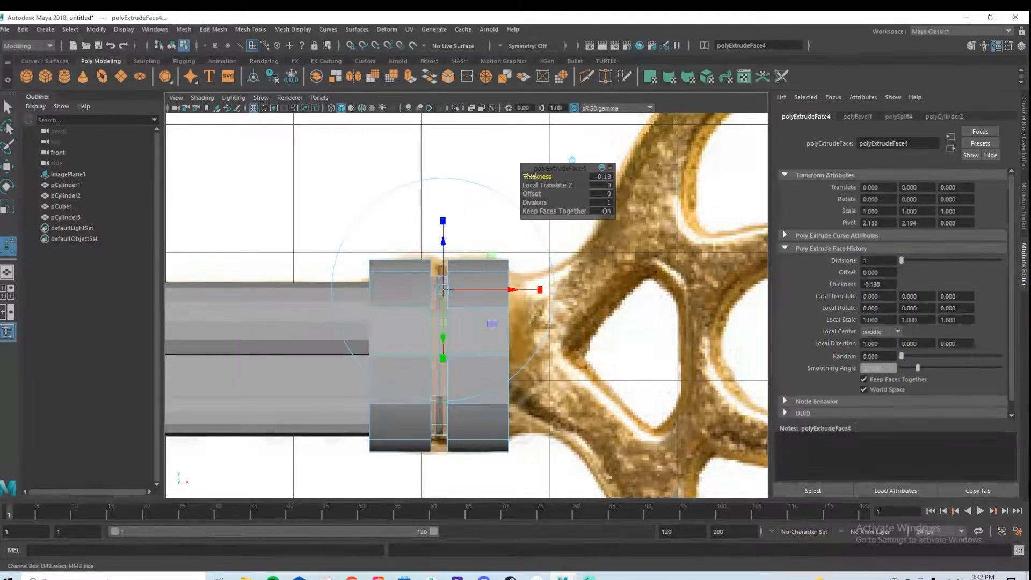
Return the collar cylinder to object selection and turn on its smooth preview.
{"action": "right_click_drag", "start_coordinate": [479, 258], "coordinate": [514, 241]}
{"action": "key", "text": "3"}
{"action": "scroll", "coordinate": [482, 320], "scroll_direction": "down", "scroll_amount": 5}
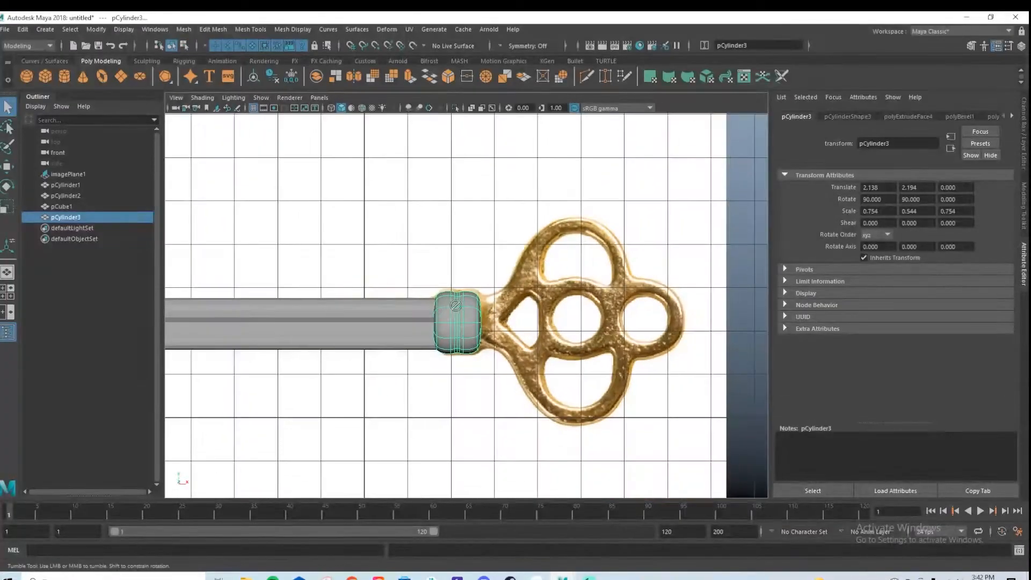
Toggle the collar cylinder's smooth preview for comparison, leaving it displayed unsmoothed.
{"action": "left_click_drag", "start_coordinate": [454, 305], "coordinate": [479, 264], "text": "alt"}
{"action": "key", "text": "1"}
{"action": "key", "text": "3"}
{"action": "key", "text": "1"}
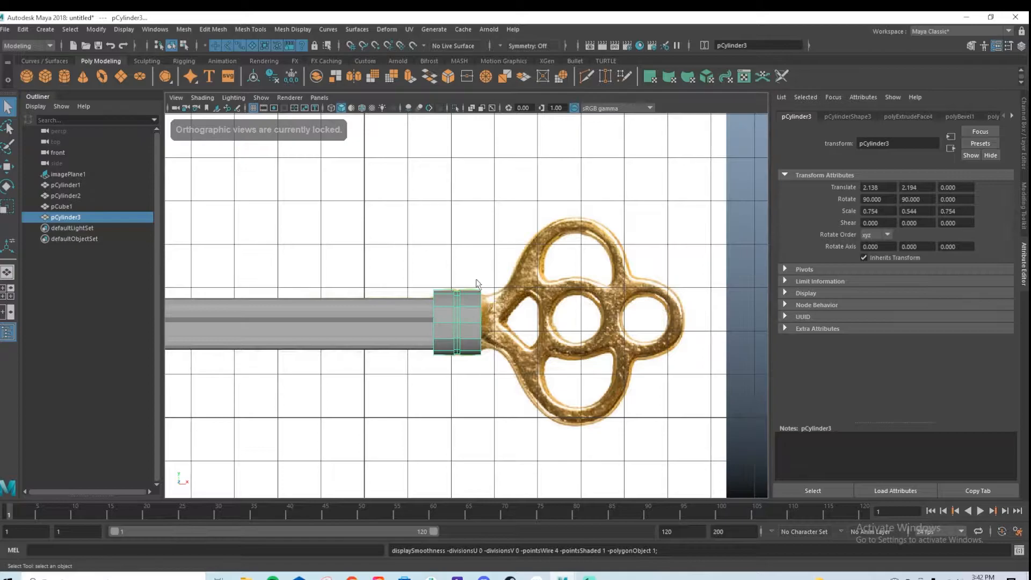
Create a polygon cube and move it against the collar's bow-side end, at about X 3.101 and Y 2.218.
{"action": "middle_click_drag", "start_coordinate": [516, 251], "coordinate": [520, 248], "text": "alt"}
{"action": "scroll", "coordinate": [519, 249], "scroll_direction": "up", "scroll_amount": 1}
{"action": "middle_click_drag", "start_coordinate": [674, 261], "coordinate": [531, 258], "text": "alt"}
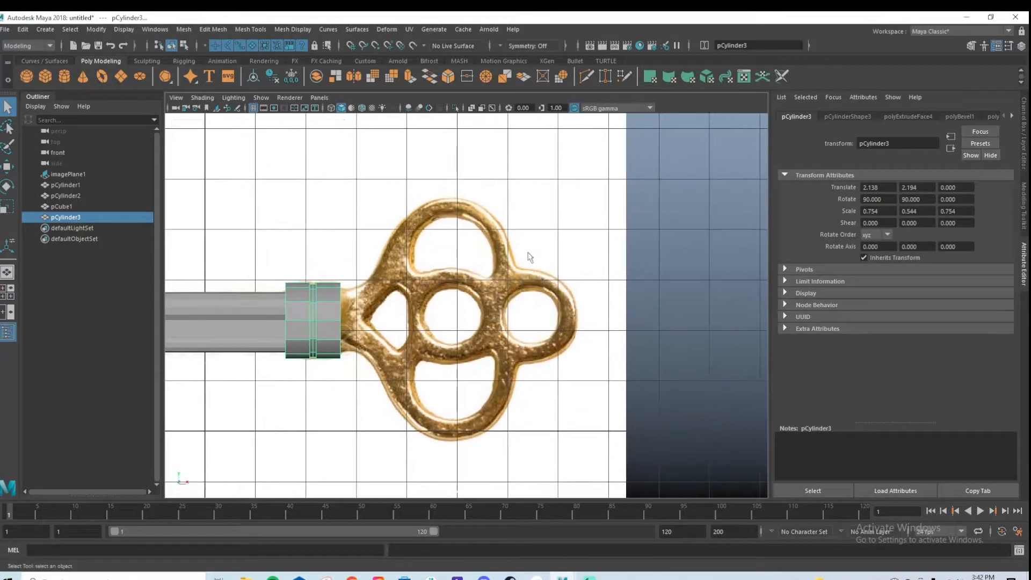
{"action": "left_click", "coordinate": [532, 258]}
{"action": "left_click", "coordinate": [45, 77]}
{"action": "key", "text": "w"}
{"action": "scroll", "coordinate": [333, 344], "scroll_direction": "down", "scroll_amount": 3}
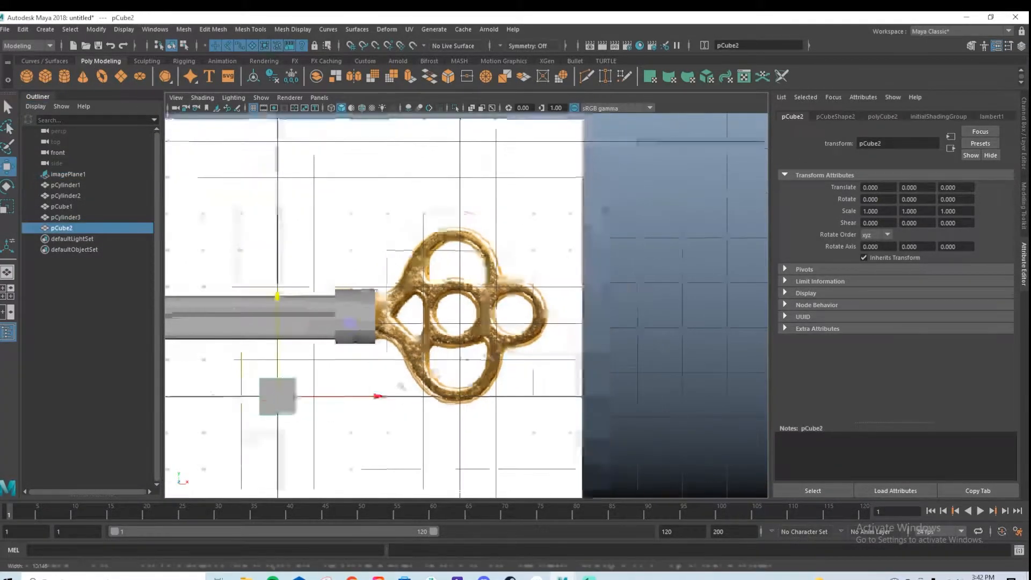
{"action": "left_click_drag", "start_coordinate": [338, 395], "coordinate": [516, 396]}
{"action": "left_click_drag", "start_coordinate": [457, 346], "coordinate": [457, 255]}
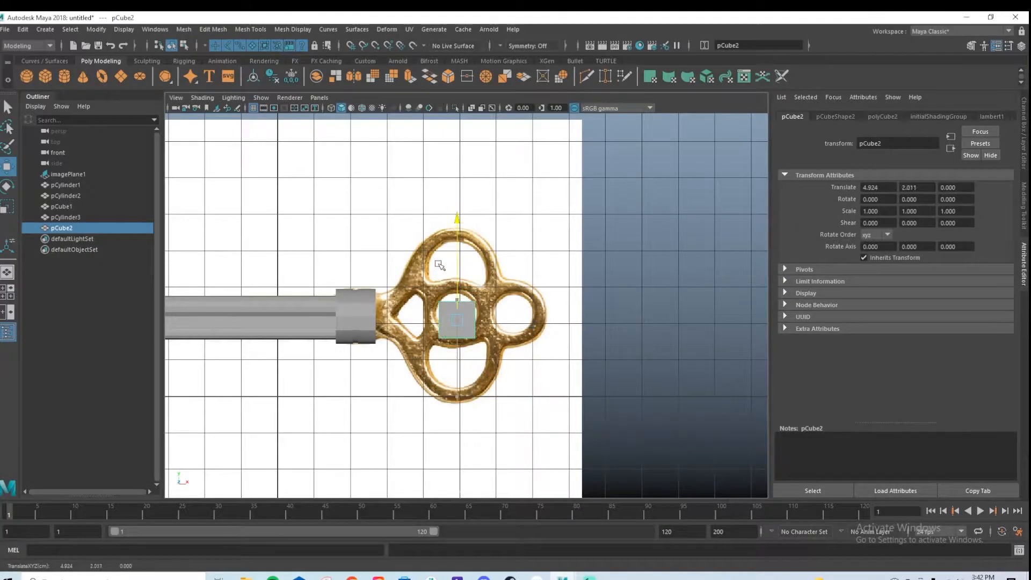
{"action": "scroll", "coordinate": [532, 330], "scroll_direction": "up", "scroll_amount": 5}
{"action": "left_click_drag", "start_coordinate": [533, 330], "coordinate": [374, 309]}
{"action": "middle_click_drag", "start_coordinate": [245, 310], "coordinate": [379, 319], "text": "alt"}
{"action": "scroll", "coordinate": [370, 313], "scroll_direction": "up", "scroll_amount": 2}
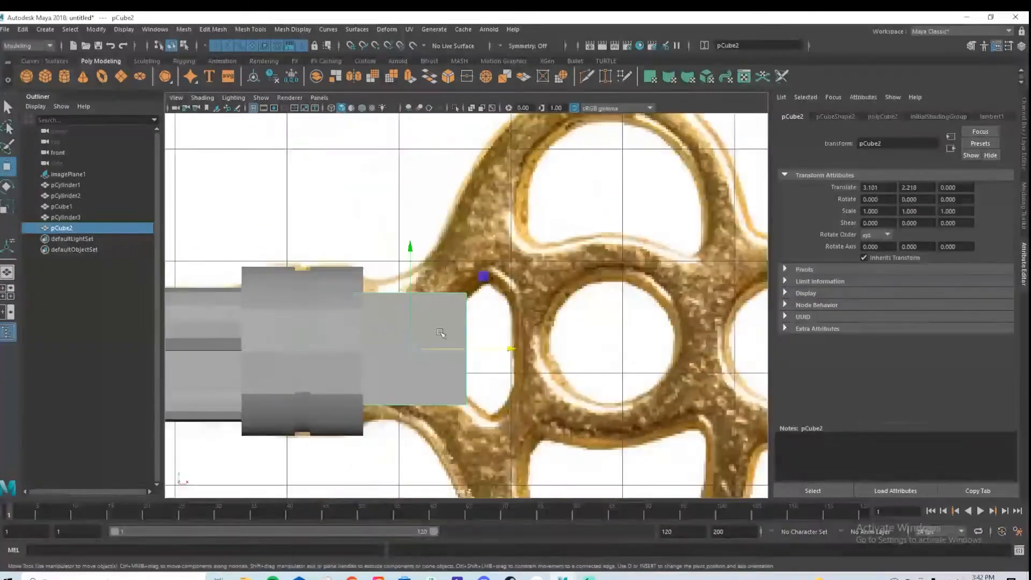
Scale the new cube vertically to about 1.272 to match the reference's neck beside the collar.
{"action": "key", "text": "r"}
{"action": "left_click_drag", "start_coordinate": [411, 296], "coordinate": [409, 268]}
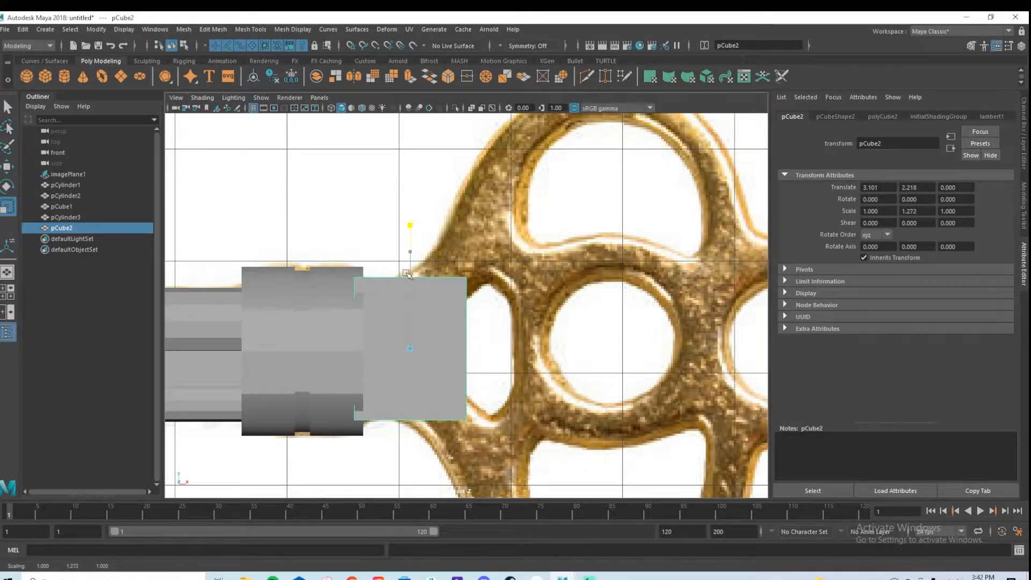
{"action": "scroll", "coordinate": [563, 323], "scroll_direction": "down", "scroll_amount": 3}
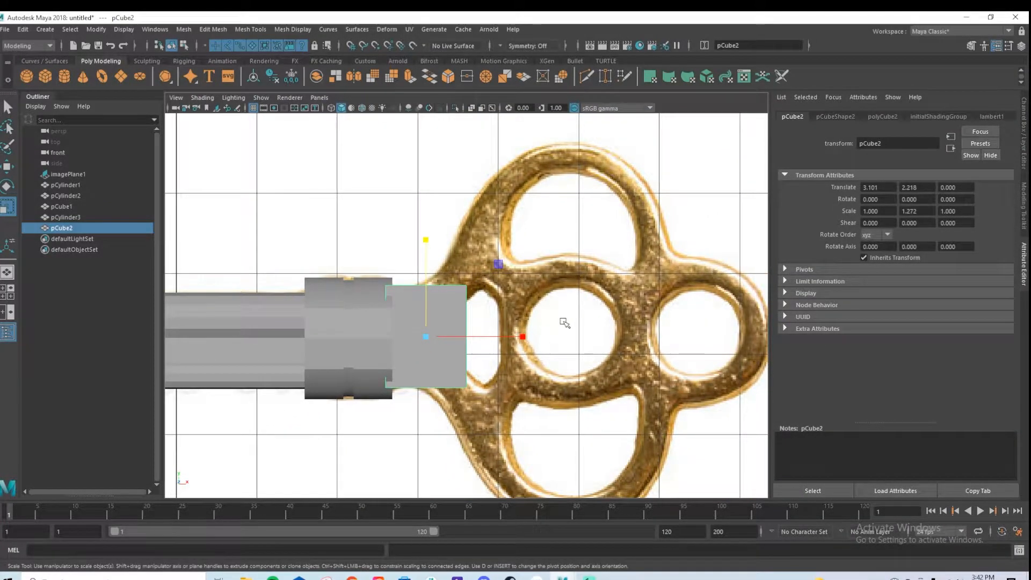
Insert three evenly spaced horizontal edge loops across the cube's height with Multi-Cut.
{"action": "scroll", "coordinate": [441, 301], "scroll_direction": "up", "scroll_amount": 3}
{"action": "right_click_drag", "start_coordinate": [423, 311], "coordinate": [379, 310], "text": "shift"}
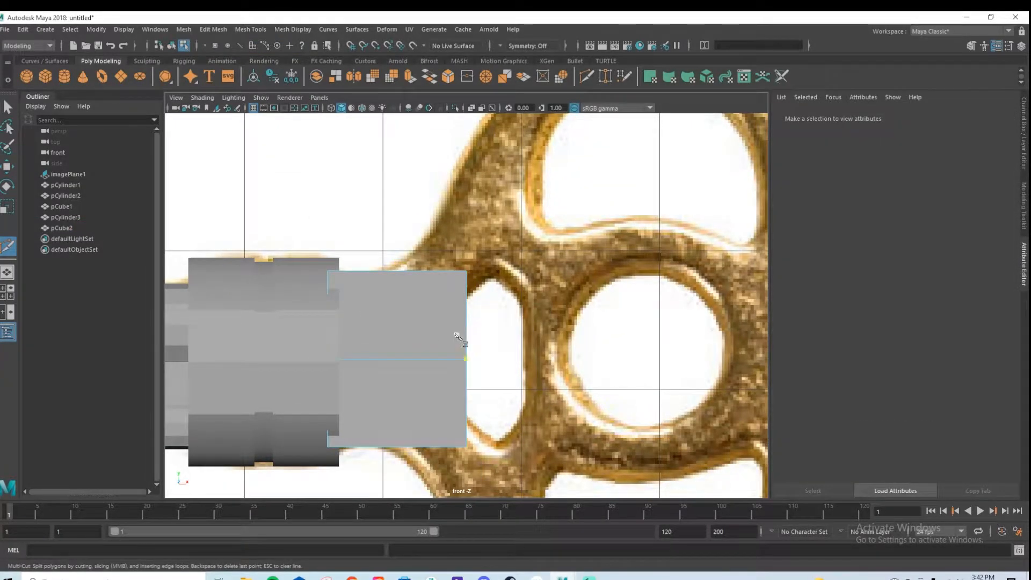
{"action": "key", "text": "q"}
{"action": "middle_click_drag", "start_coordinate": [449, 399], "coordinate": [464, 346], "text": "alt"}
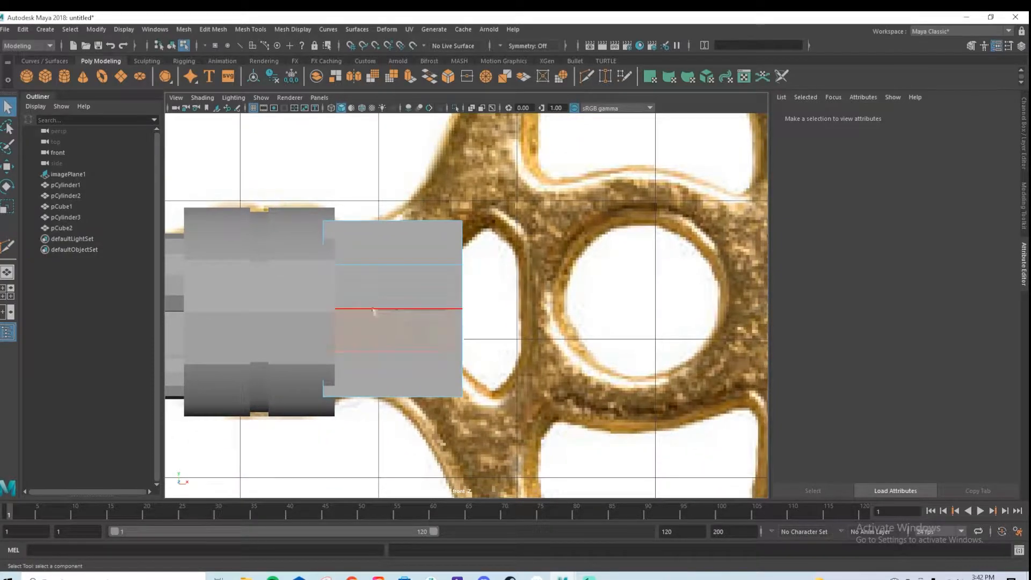
Move the vertices in the upper half of the cube's free end inward to slope toward the reference's upper branch.
{"action": "scroll", "coordinate": [467, 284], "scroll_direction": "up", "scroll_amount": 3}
{"action": "middle_click_drag", "start_coordinate": [469, 279], "coordinate": [506, 339], "text": "alt"}
{"action": "right_click_drag", "start_coordinate": [477, 255], "coordinate": [430, 255]}
{"action": "left_click_drag", "start_coordinate": [477, 206], "coordinate": [423, 237]}
{"action": "key", "text": "w"}
{"action": "left_click_drag", "start_coordinate": [481, 290], "coordinate": [503, 308]}
{"action": "middle_click_drag", "start_coordinate": [507, 311], "coordinate": [479, 279], "text": "alt"}
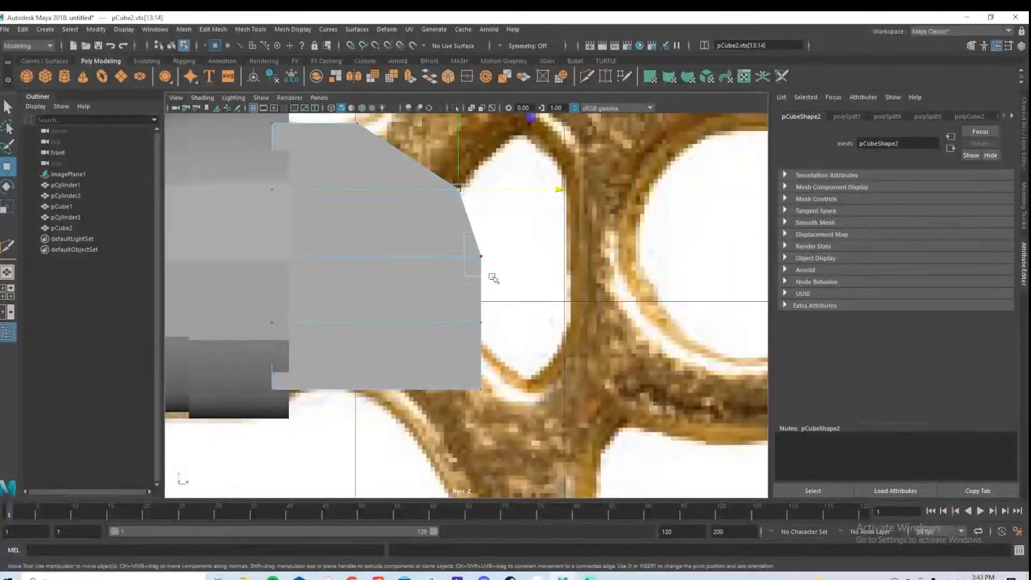
Pull the free end's middle vertices inward into a V notch and move its lower vertices in to mirror the upper half.
{"action": "left_click_drag", "start_coordinate": [535, 259], "coordinate": [464, 263]}
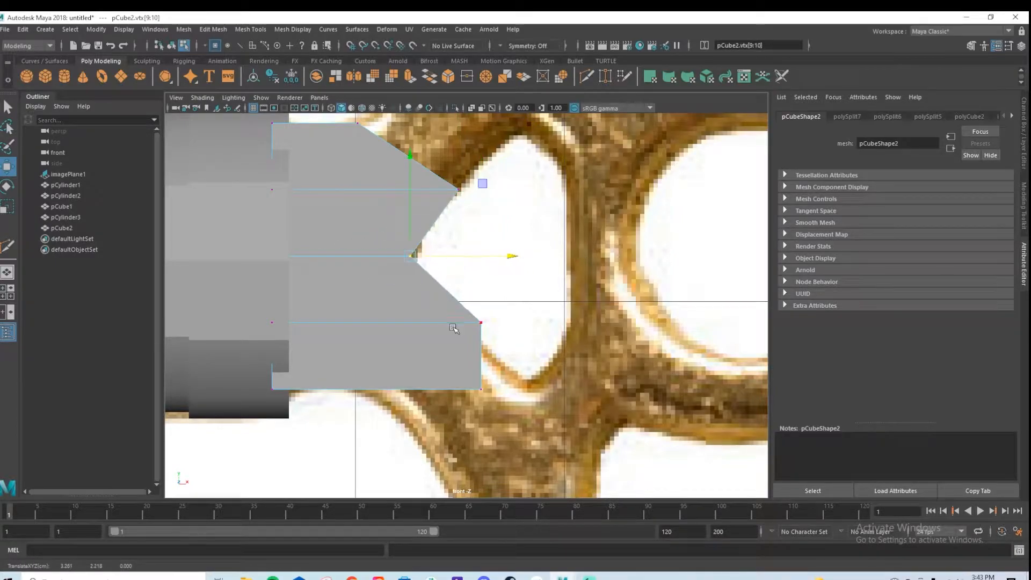
{"action": "left_click_drag", "start_coordinate": [500, 328], "coordinate": [502, 328]}
{"action": "mouse_move", "coordinate": [519, 323]}
{"action": "left_mouse_down"}
{"action": "mouse_move", "coordinate": [485, 317]}
{"action": "mouse_move", "coordinate": [500, 319]}
{"action": "left_mouse_up"}
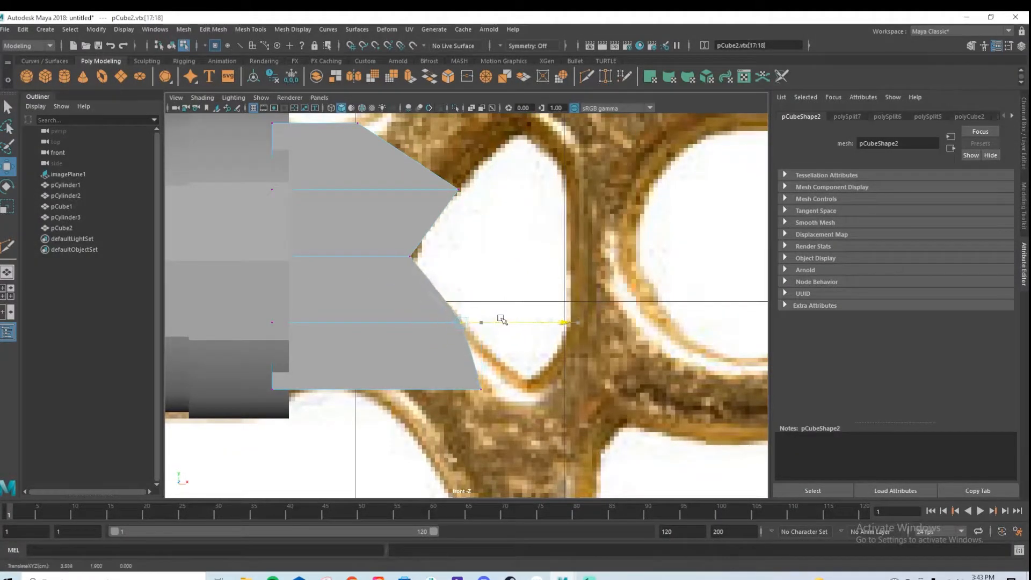
{"action": "left_click", "coordinate": [481, 389]}
{"action": "left_click_drag", "start_coordinate": [535, 397], "coordinate": [416, 397]}
Return the notched block to object selection in the perspective view and scale it thinner in depth than the collar.
{"action": "right_click_drag", "start_coordinate": [451, 371], "coordinate": [480, 359], "text": "alt"}
{"action": "right_click_drag", "start_coordinate": [509, 274], "coordinate": [425, 261], "text": "alt"}
{"action": "middle_click_drag", "start_coordinate": [424, 261], "coordinate": [411, 308], "text": "alt"}
{"action": "right_click_drag", "start_coordinate": [412, 308], "coordinate": [581, 307], "text": "alt"}
{"action": "right_click", "coordinate": [433, 300]}
{"action": "key", "text": "space"}
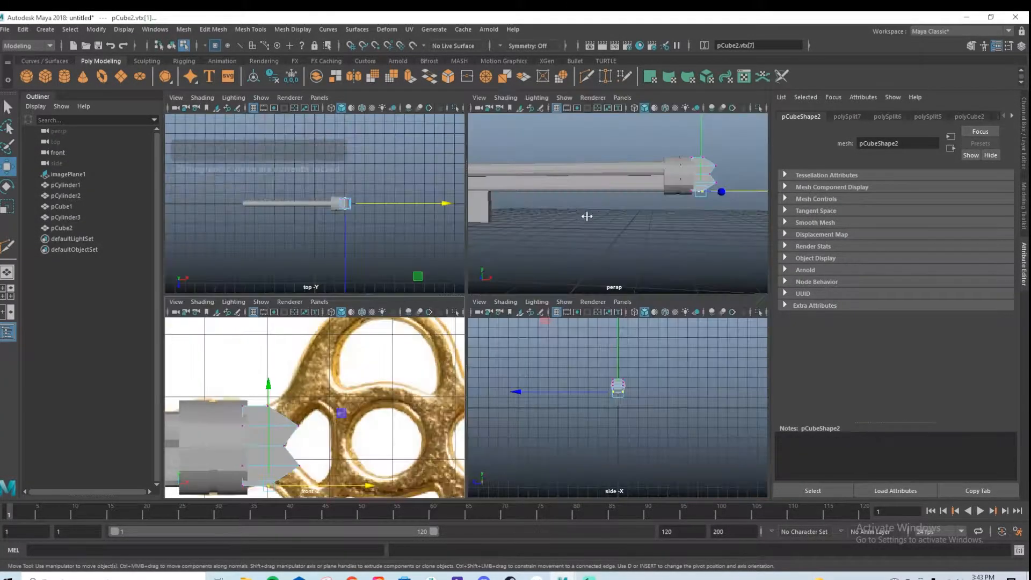
{"action": "key", "text": "space"}
{"action": "left_click_drag", "start_coordinate": [601, 288], "coordinate": [483, 274], "text": "alt"}
{"action": "right_click", "coordinate": [454, 263]}
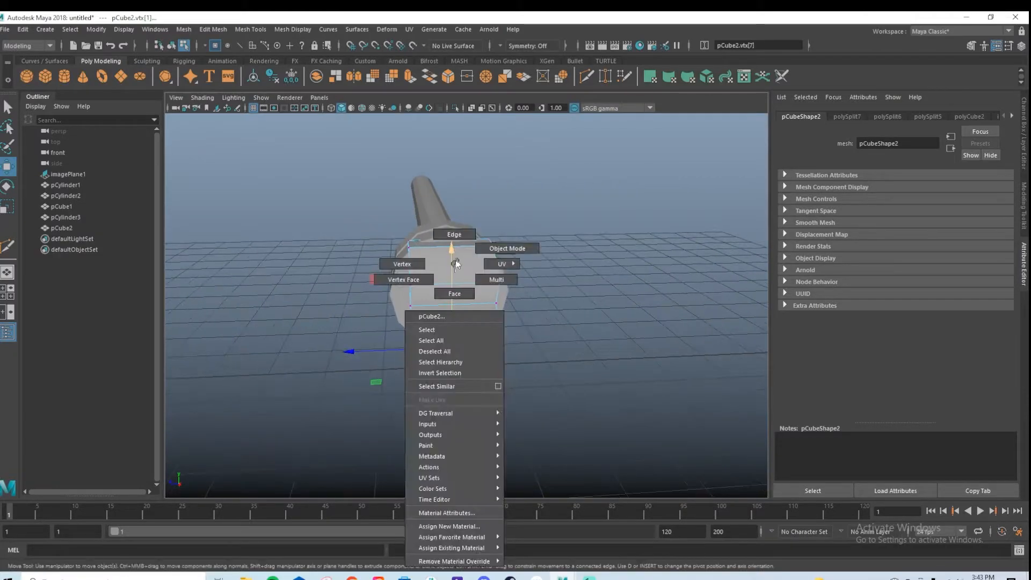
{"action": "right_click_drag", "start_coordinate": [482, 251], "coordinate": [485, 249]}
{"action": "key", "text": "r"}
{"action": "left_click_drag", "start_coordinate": [460, 314], "coordinate": [471, 337], "text": "alt"}
{"action": "middle_click_drag", "start_coordinate": [473, 337], "coordinate": [437, 356], "text": "alt"}
{"action": "scroll", "coordinate": [436, 344], "scroll_direction": "up", "scroll_amount": 3}
{"action": "left_click_drag", "start_coordinate": [401, 347], "coordinate": [458, 277]}
Extrude the block's two slanted end faces along the reference's branches with 1 division and a thickness of 1.58.
{"action": "right_click_drag", "start_coordinate": [458, 277], "coordinate": [453, 303]}
{"action": "left_click", "coordinate": [464, 375]}
{"action": "left_click_drag", "start_coordinate": [465, 377], "coordinate": [487, 320], "text": "alt"}
{"action": "left_click", "coordinate": [465, 219], "text": "shift"}
{"action": "key", "text": "space"}
{"action": "key", "text": "space"}
{"action": "scroll", "coordinate": [459, 326], "scroll_direction": "down", "scroll_amount": 4}
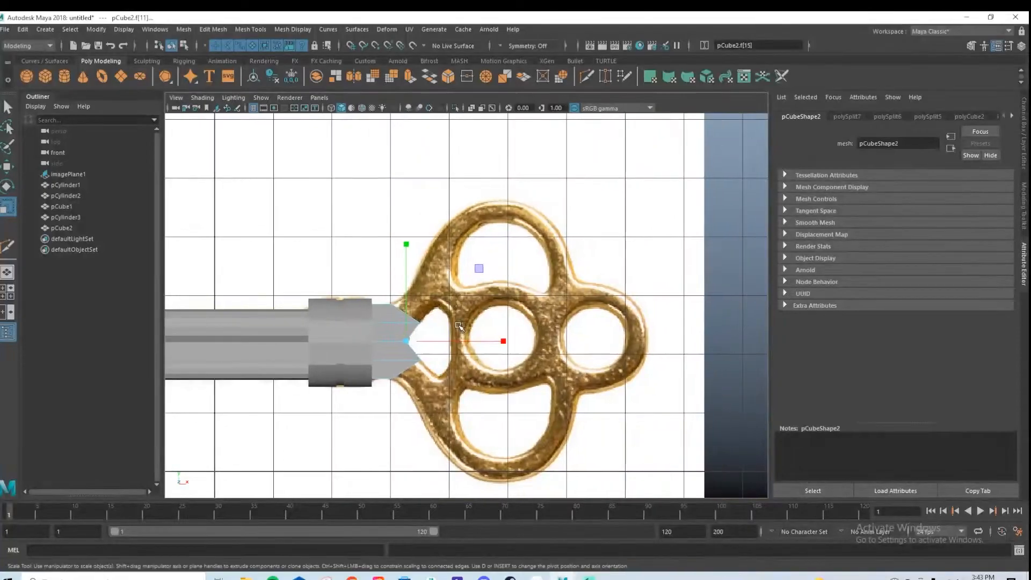
{"action": "key", "text": "ctrl+e"}
{"action": "left_click", "coordinate": [602, 204]}
{"action": "type", "text": "1"}
{"action": "key", "text": "Return"}
{"action": "left_click_drag", "start_coordinate": [533, 176], "coordinate": [583, 177]}
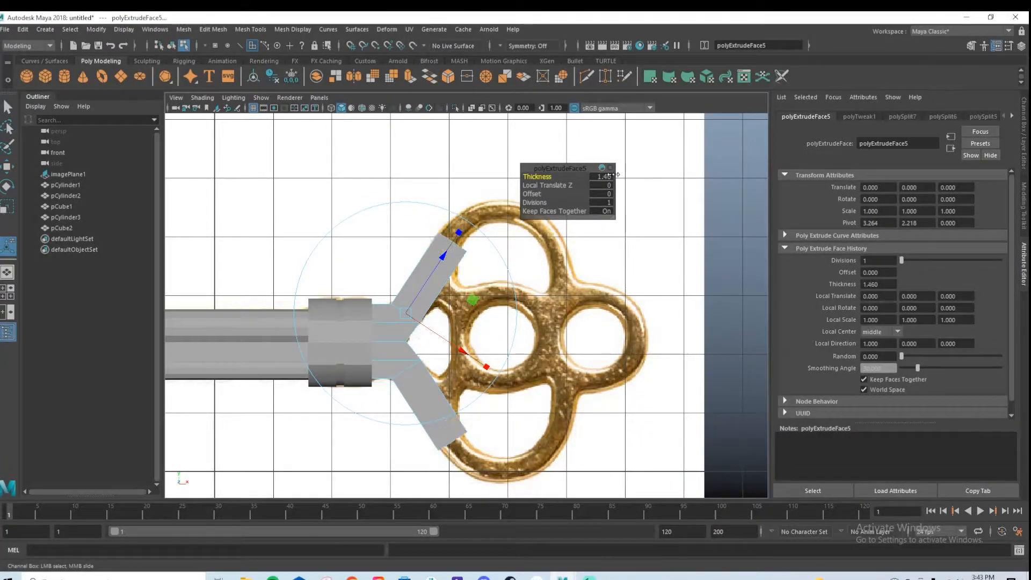
{"action": "left_click_drag", "start_coordinate": [617, 174], "coordinate": [648, 170]}
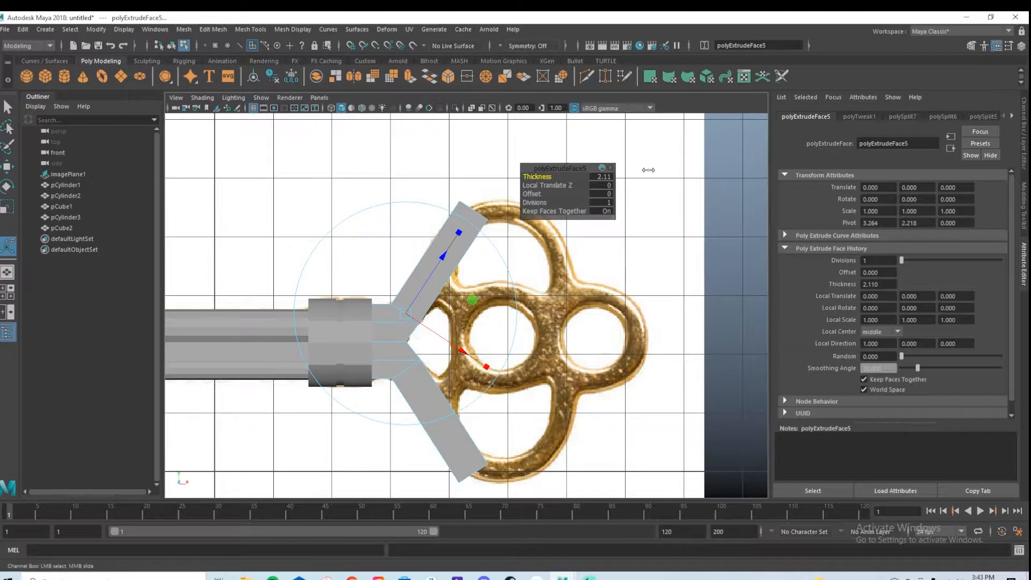
{"action": "middle_click_drag", "start_coordinate": [647, 169], "coordinate": [620, 181]}
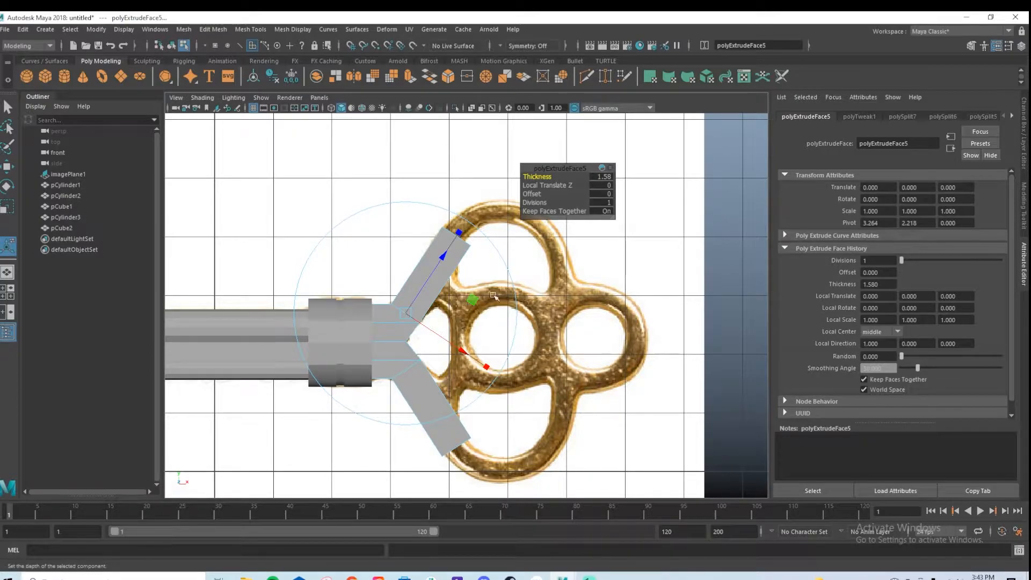
Move the inner end vertices of the upper arm slightly inward along X to match the reference's ring width.
{"action": "scroll", "coordinate": [441, 249], "scroll_direction": "up", "scroll_amount": 3}
{"action": "key", "text": "q"}
{"action": "right_click_drag", "start_coordinate": [475, 228], "coordinate": [411, 230]}
{"action": "left_click_drag", "start_coordinate": [467, 220], "coordinate": [449, 240]}
{"action": "key", "text": "w"}
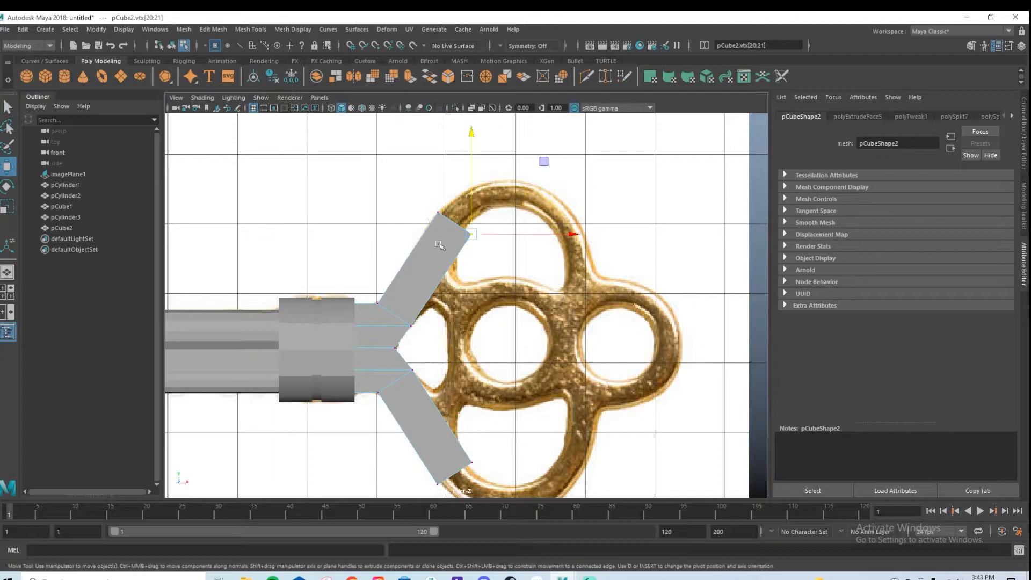
{"action": "middle_click_drag", "start_coordinate": [440, 243], "coordinate": [434, 255], "text": "alt"}
{"action": "right_click_drag", "start_coordinate": [434, 254], "coordinate": [649, 347], "text": "alt"}
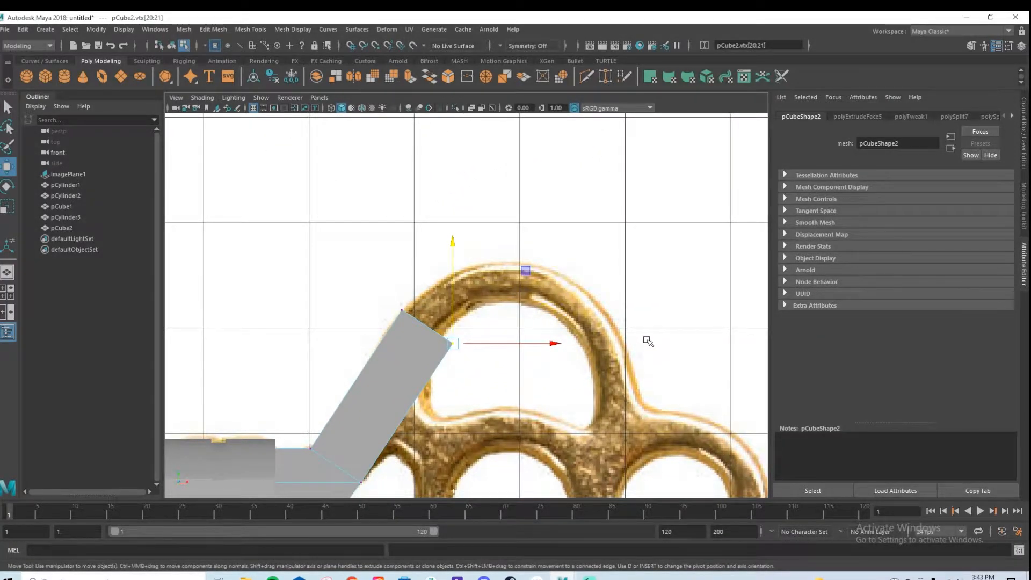
{"action": "scroll", "coordinate": [460, 346], "scroll_direction": "up", "scroll_amount": 3}
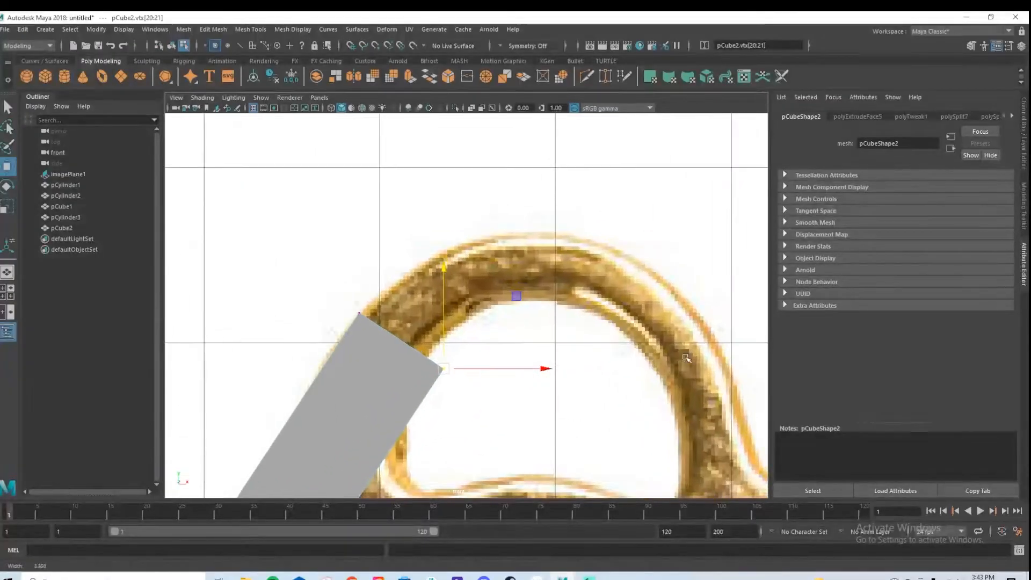
{"action": "left_click_drag", "start_coordinate": [502, 365], "coordinate": [476, 365]}
Move the inner end vertices of the lower arm slightly inward along X to match the reference's ring width.
{"action": "middle_click_drag", "start_coordinate": [474, 400], "coordinate": [483, 54], "text": "alt"}
{"action": "scroll", "coordinate": [547, 404], "scroll_direction": "down", "scroll_amount": 7}
{"action": "middle_click_drag", "start_coordinate": [502, 350], "coordinate": [479, 259], "text": "alt"}
{"action": "scroll", "coordinate": [460, 306], "scroll_direction": "up", "scroll_amount": 6}
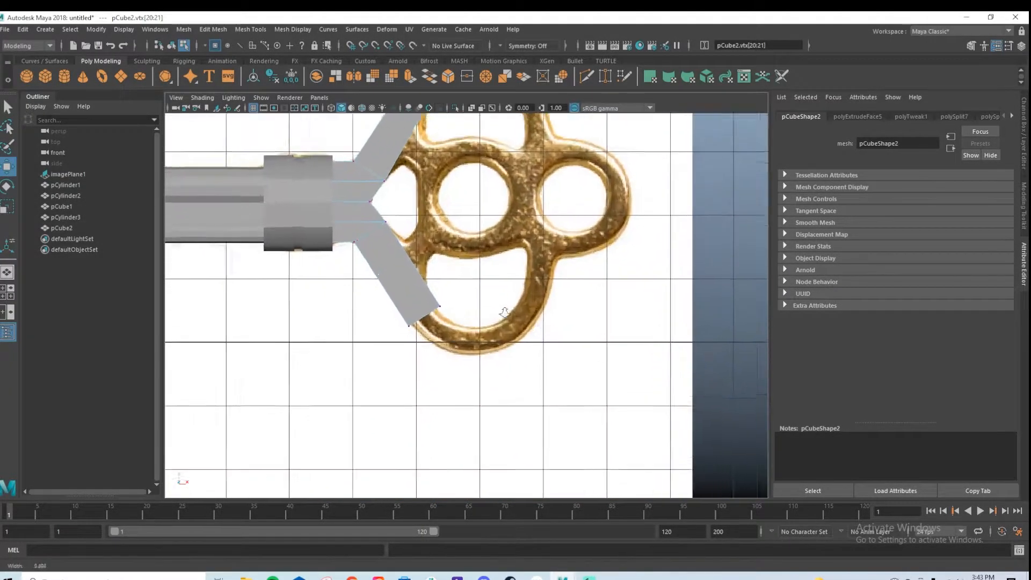
{"action": "left_click_drag", "start_coordinate": [373, 292], "coordinate": [415, 307]}
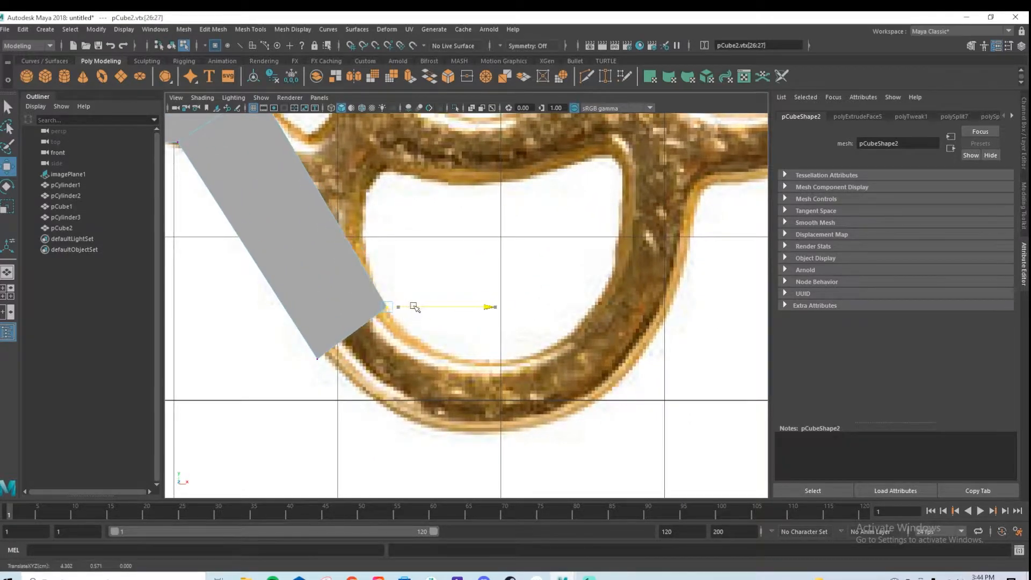
{"action": "middle_click_drag", "start_coordinate": [326, 178], "coordinate": [376, 316], "text": "alt"}
Check the arms against the reference in wireframe, return to shaded display and insert three edge loops across the upper arm with Multi-Cut.
{"action": "scroll", "coordinate": [375, 322], "scroll_direction": "down", "scroll_amount": 7}
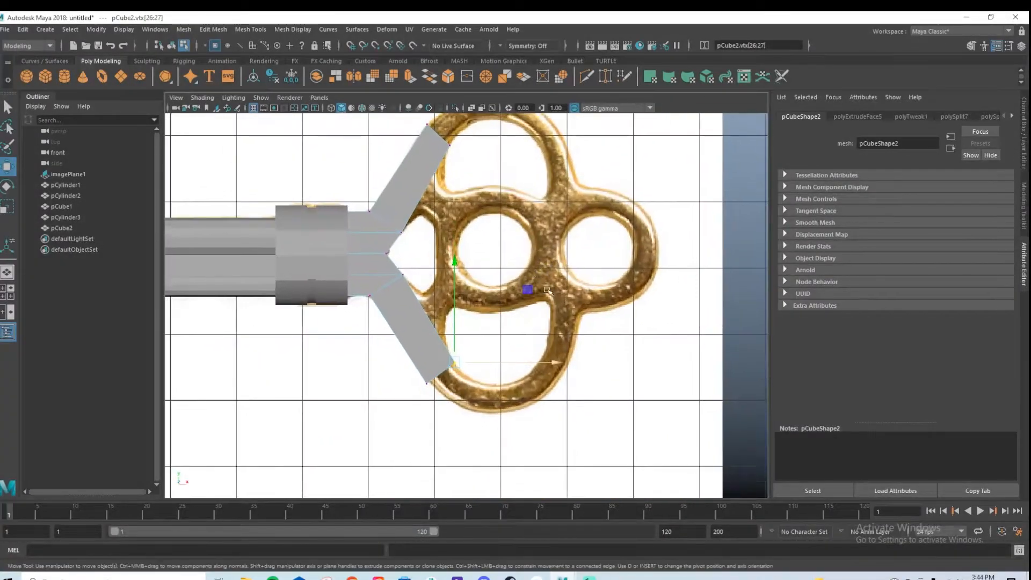
{"action": "middle_click_drag", "start_coordinate": [410, 140], "coordinate": [421, 233], "text": "alt"}
{"action": "scroll", "coordinate": [425, 208], "scroll_direction": "up", "scroll_amount": 4}
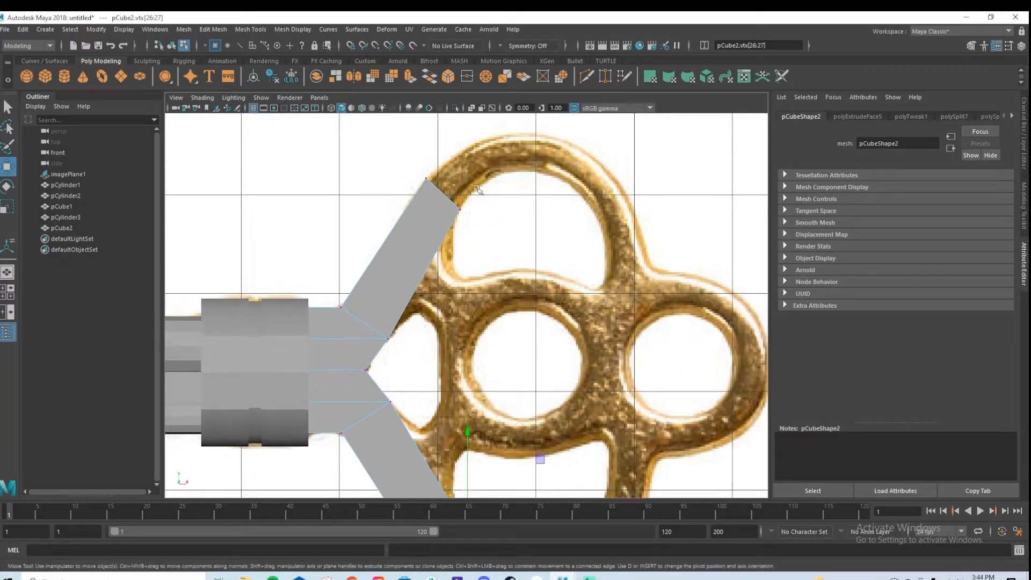
{"action": "left_click", "coordinate": [332, 109]}
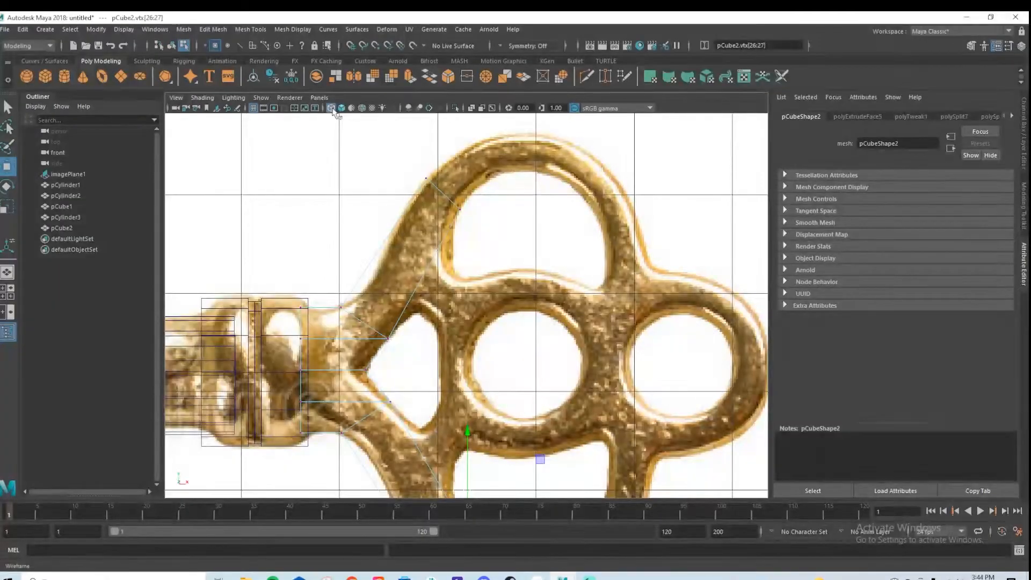
{"action": "left_click", "coordinate": [342, 108]}
{"action": "scroll", "coordinate": [694, 271], "scroll_direction": "up", "scroll_amount": 5}
{"action": "middle_click_drag", "start_coordinate": [477, 231], "coordinate": [552, 306], "text": "alt"}
{"action": "scroll", "coordinate": [552, 306], "scroll_direction": "down", "scroll_amount": 6}
{"action": "right_click_drag", "start_coordinate": [453, 250], "coordinate": [396, 253], "text": "shift"}
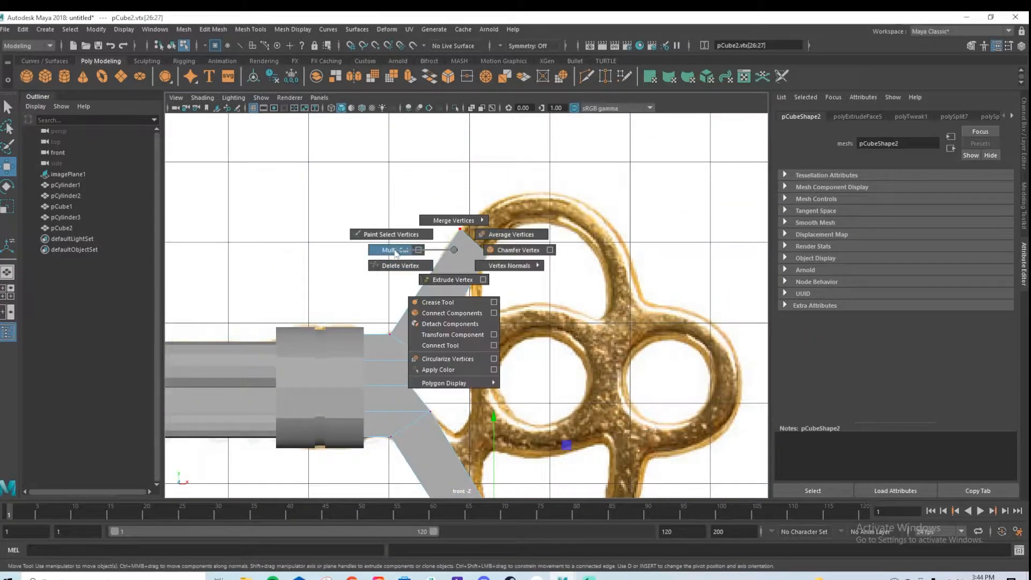
{"action": "scroll", "coordinate": [565, 287], "scroll_direction": "up", "scroll_amount": 2}
{"action": "left_click", "coordinate": [437, 293], "text": "ctrl"}
{"action": "left_click", "coordinate": [456, 263], "text": "ctrl"}
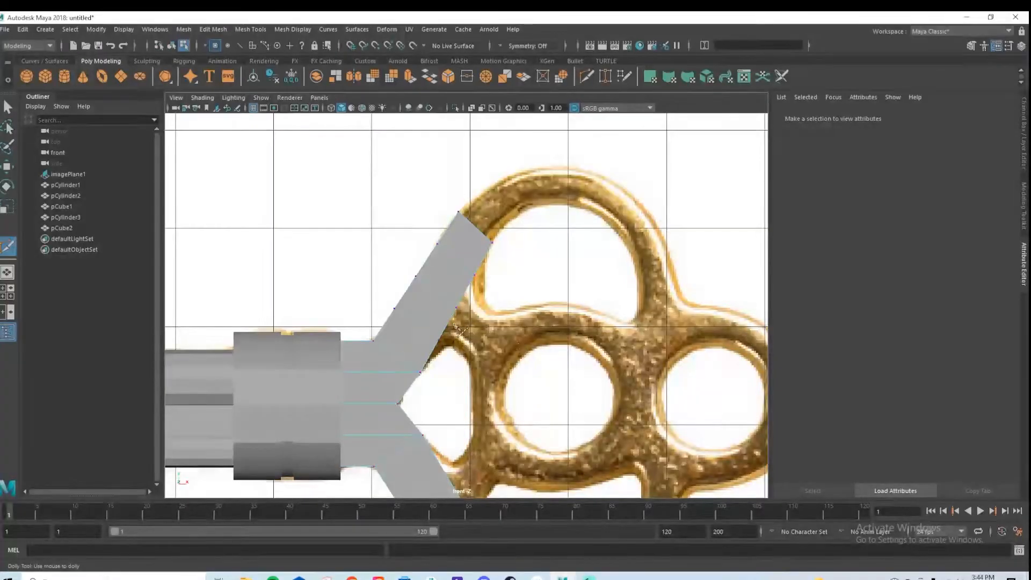
{"action": "scroll", "coordinate": [472, 336], "scroll_direction": "up", "scroll_amount": 2}
{"action": "key", "text": "q"}
Insert three edge loops across the lower arm with Multi-Cut.
{"action": "middle_click_drag", "start_coordinate": [444, 342], "coordinate": [422, 217], "text": "alt"}
{"action": "middle_click_drag", "start_coordinate": [430, 439], "coordinate": [409, 314], "text": "alt"}
{"action": "right_click_drag", "start_coordinate": [408, 314], "coordinate": [349, 315], "text": "shift"}
{"action": "key", "text": "q"}
Move the outer vertices of the upper arm to follow the reference's curved outline.
{"action": "middle_click_drag", "start_coordinate": [443, 246], "coordinate": [483, 351], "text": "alt"}
{"action": "left_click_drag", "start_coordinate": [411, 274], "coordinate": [437, 312]}
{"action": "scroll", "coordinate": [500, 344], "scroll_direction": "down", "scroll_amount": 4}
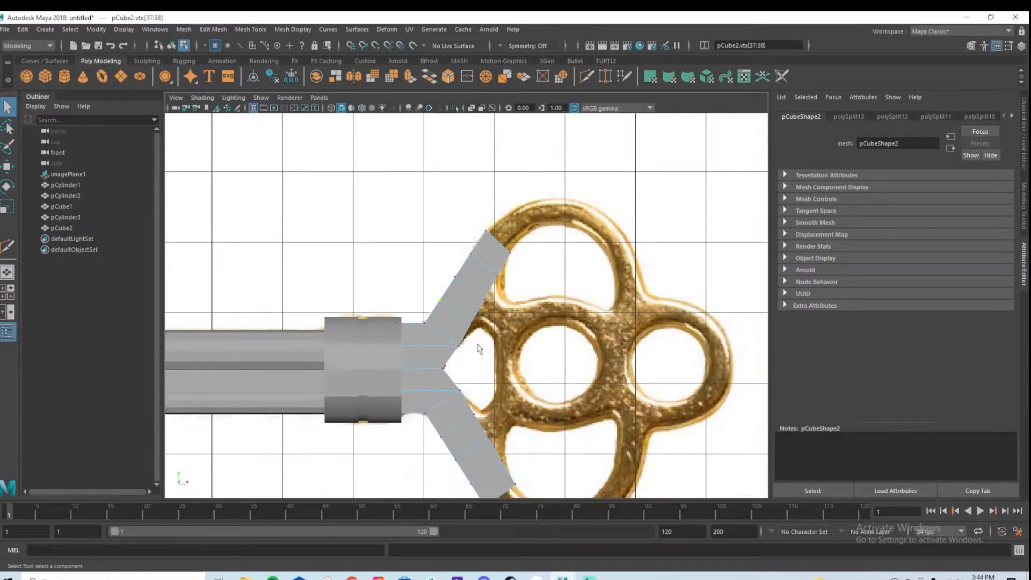
{"action": "scroll", "coordinate": [403, 317], "scroll_direction": "up", "scroll_amount": 4}
{"action": "key", "text": "w"}
{"action": "left_click_drag", "start_coordinate": [424, 267], "coordinate": [453, 245]}
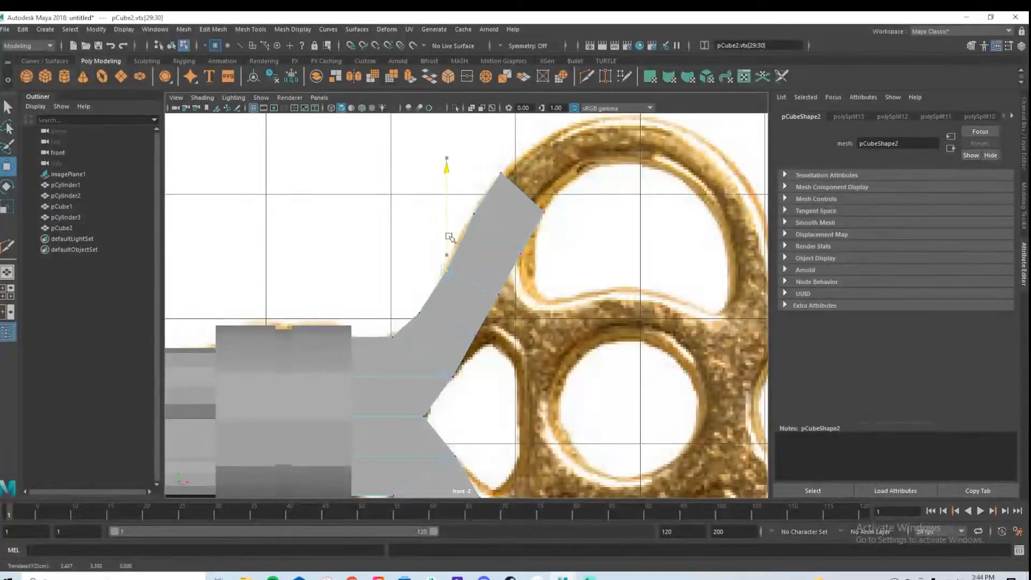
{"action": "mouse_move", "coordinate": [485, 194]}
{"action": "left_mouse_down"}
{"action": "mouse_move", "coordinate": [464, 226]}
{"action": "mouse_move", "coordinate": [472, 192]}
{"action": "left_mouse_up"}
Move the outer vertices of the lower arm, including its end corner, to follow the reference's curved outline.
{"action": "middle_click_drag", "start_coordinate": [481, 397], "coordinate": [444, 260], "text": "alt"}
{"action": "left_click_drag", "start_coordinate": [364, 308], "coordinate": [383, 267]}
{"action": "mouse_move", "coordinate": [374, 262]}
{"action": "left_mouse_down"}
{"action": "mouse_move", "coordinate": [379, 231]}
{"action": "mouse_move", "coordinate": [382, 246]}
{"action": "left_mouse_up"}
{"action": "left_click_drag", "start_coordinate": [387, 337], "coordinate": [404, 283]}
{"action": "left_click_drag", "start_coordinate": [421, 359], "coordinate": [430, 336]}
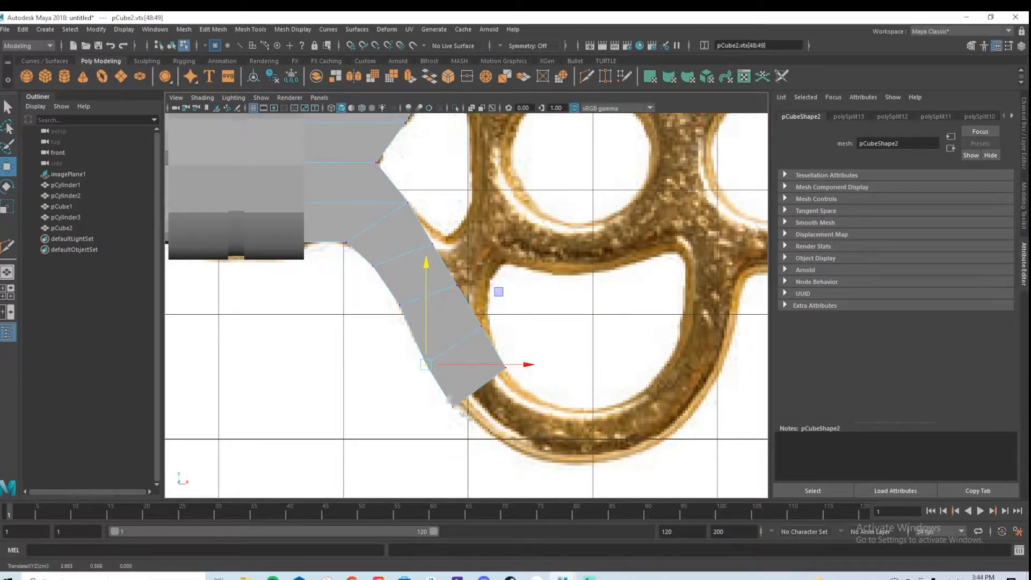
{"action": "left_click_drag", "start_coordinate": [445, 393], "coordinate": [463, 410]}
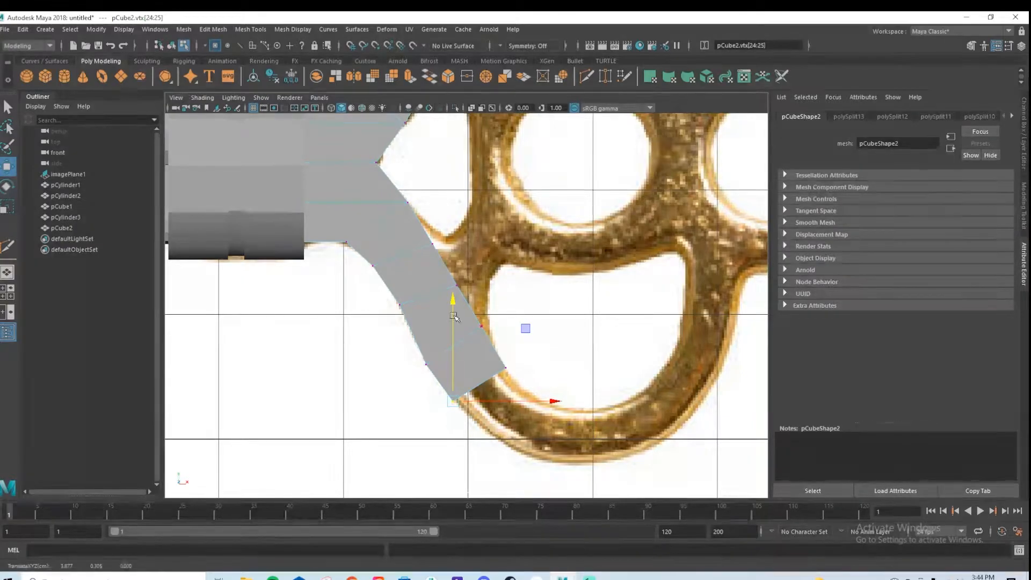
Move the inner vertices of both arms near the fork to follow the edge of the reference's small triangular opening.
{"action": "scroll", "coordinate": [532, 288], "scroll_direction": "up", "scroll_amount": 1}
{"action": "middle_click_drag", "start_coordinate": [531, 288], "coordinate": [512, 345], "text": "alt"}
{"action": "scroll", "coordinate": [458, 292], "scroll_direction": "up", "scroll_amount": 1}
{"action": "left_click_drag", "start_coordinate": [392, 282], "coordinate": [407, 252]}
{"action": "middle_click_drag", "start_coordinate": [415, 210], "coordinate": [414, 386], "text": "alt"}
{"action": "left_click_drag", "start_coordinate": [406, 250], "coordinate": [406, 267]}
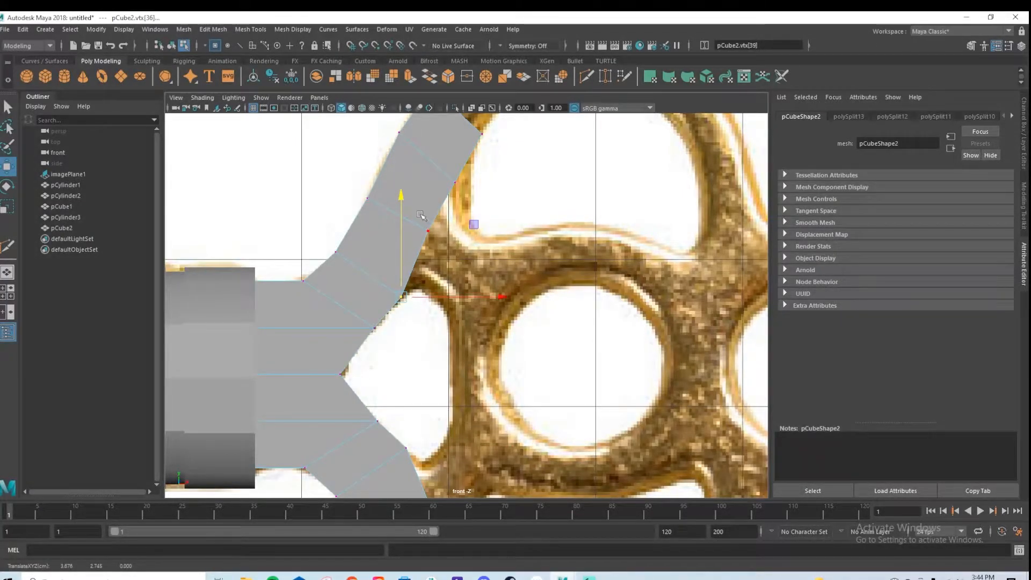
{"action": "middle_click_drag", "start_coordinate": [430, 401], "coordinate": [391, 300], "text": "alt"}
{"action": "right_click", "coordinate": [414, 385]}
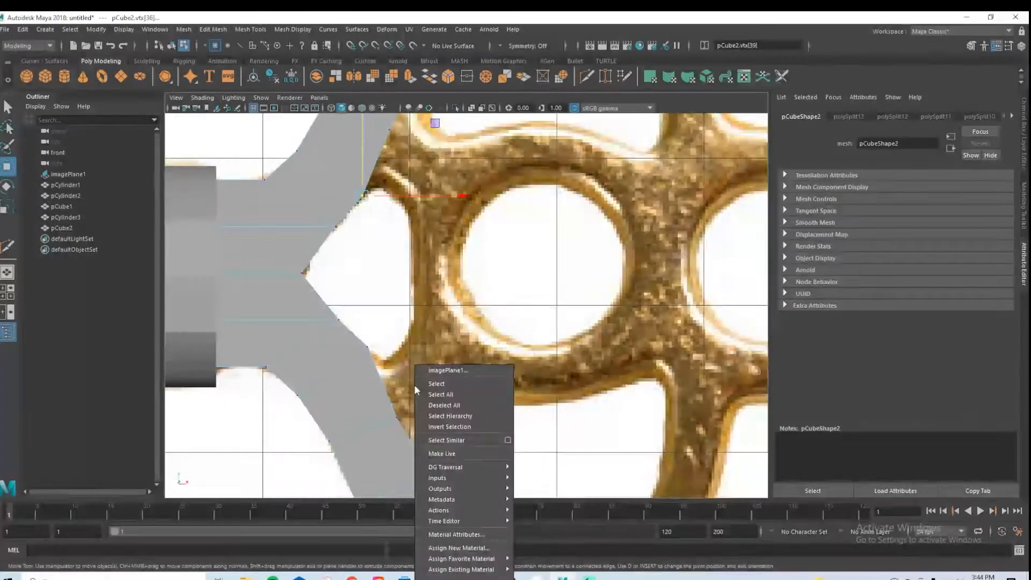
{"action": "key", "text": "space"}
{"action": "key", "text": "space"}
{"action": "key", "text": "space"}
{"action": "key", "text": "space"}
{"action": "key", "text": "space"}
{"action": "key", "text": "space"}
{"action": "middle_click_drag", "start_coordinate": [549, 232], "coordinate": [524, 274], "text": "alt"}
{"action": "right_click_drag", "start_coordinate": [453, 264], "coordinate": [452, 292]}
{"action": "left_click", "coordinate": [478, 349]}
{"action": "left_click_drag", "start_coordinate": [501, 269], "coordinate": [466, 292], "text": "alt"}
{"action": "left_click", "coordinate": [481, 210]}
{"action": "left_click", "coordinate": [473, 245], "text": "shift"}
{"action": "left_click", "coordinate": [440, 344], "text": "shift"}
{"action": "left_click_drag", "start_coordinate": [508, 368], "coordinate": [487, 370], "text": "alt"}
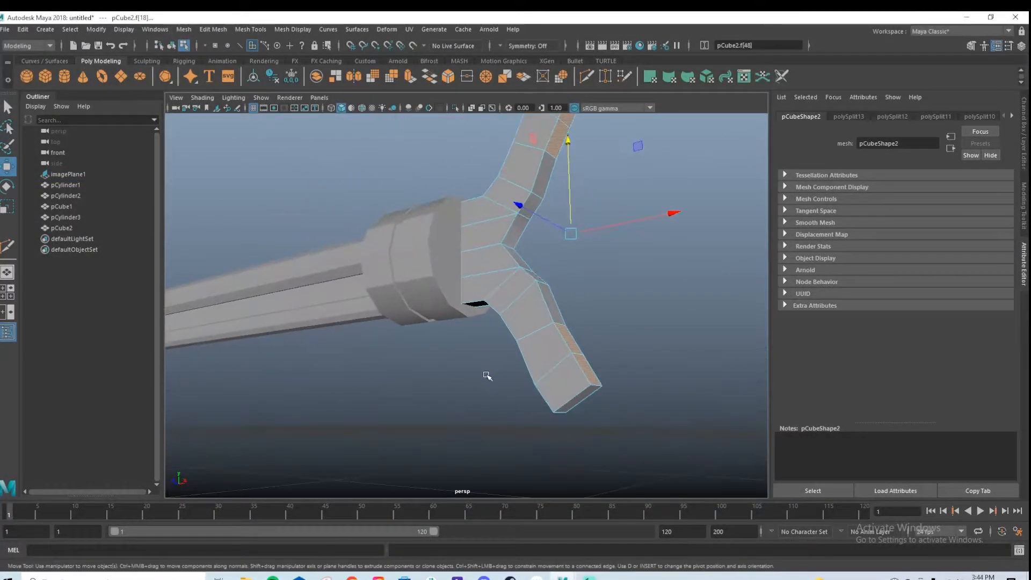
{"action": "key", "text": "space"}
{"action": "key", "text": "space"}
{"action": "scroll", "coordinate": [513, 368], "scroll_direction": "down", "scroll_amount": 8}
{"action": "middle_click_drag", "start_coordinate": [513, 368], "coordinate": [478, 387], "text": "alt"}
{"action": "scroll", "coordinate": [478, 386], "scroll_direction": "up", "scroll_amount": 2}
{"action": "scroll", "coordinate": [478, 352], "scroll_direction": "up", "scroll_amount": 1}
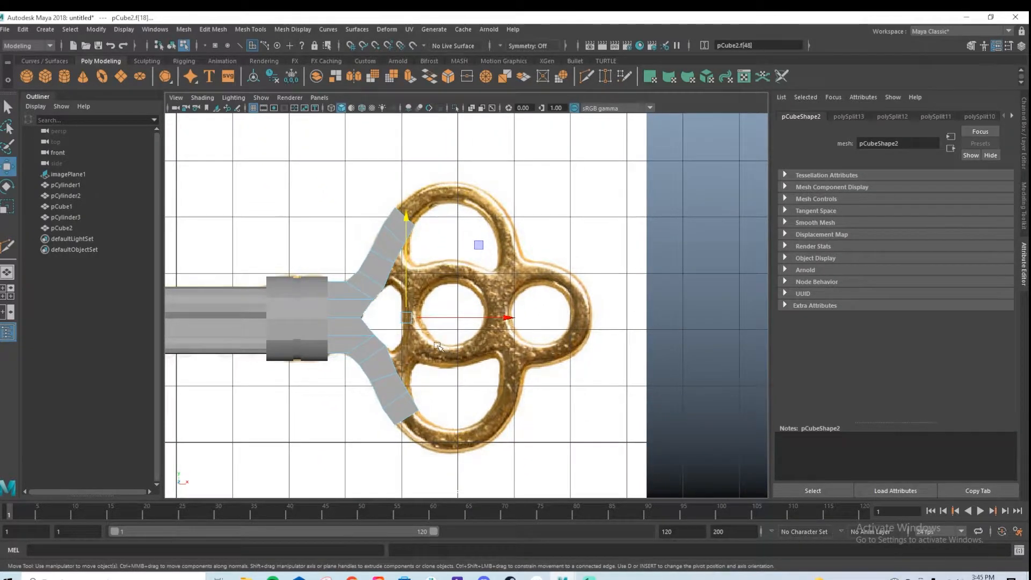
{"action": "scroll", "coordinate": [473, 333], "scroll_direction": "up", "scroll_amount": 1}
{"action": "left_click", "coordinate": [385, 240]}
{"action": "key", "text": "space"}
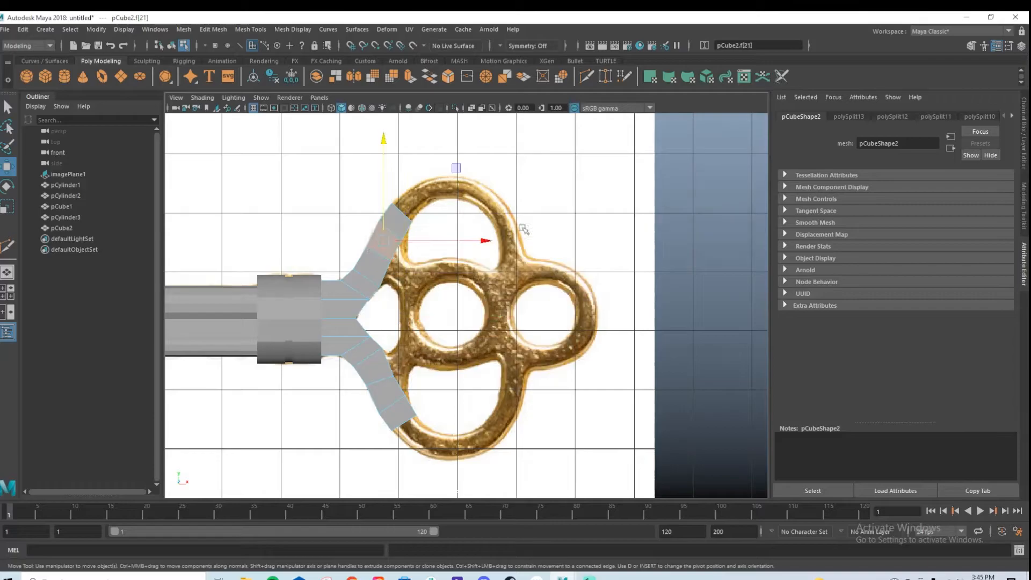
Extrude the middle inner side faces of both arms with 1 division and a thickness of 0.42.
{"action": "key", "text": "space"}
{"action": "left_click_drag", "start_coordinate": [598, 185], "coordinate": [556, 223], "text": "alt"}
{"action": "left_click", "coordinate": [500, 197]}
{"action": "left_click", "coordinate": [488, 235], "text": "shift"}
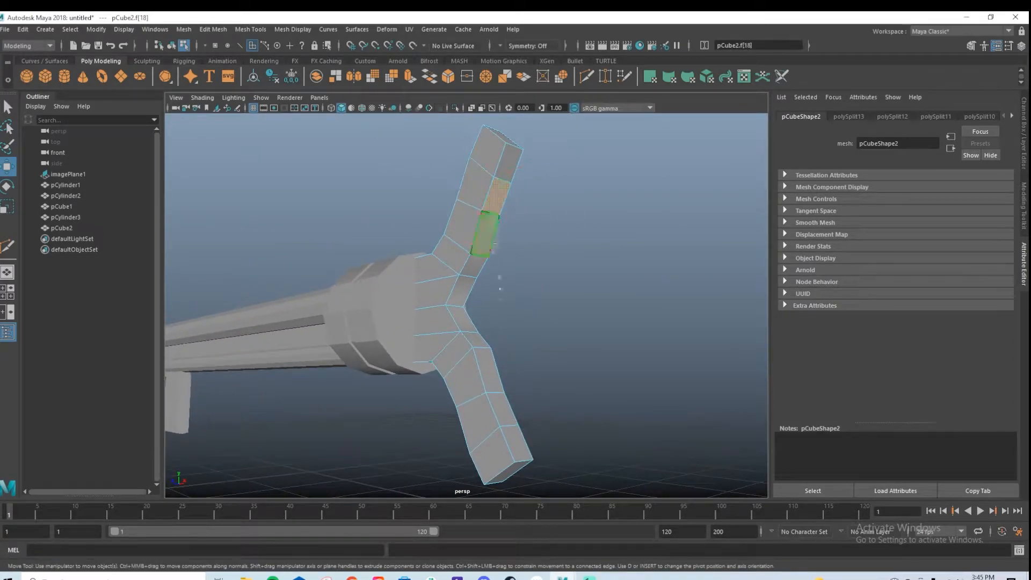
{"action": "left_click", "coordinate": [505, 402], "text": "shift"}
{"action": "key", "text": "space"}
{"action": "key", "text": "space"}
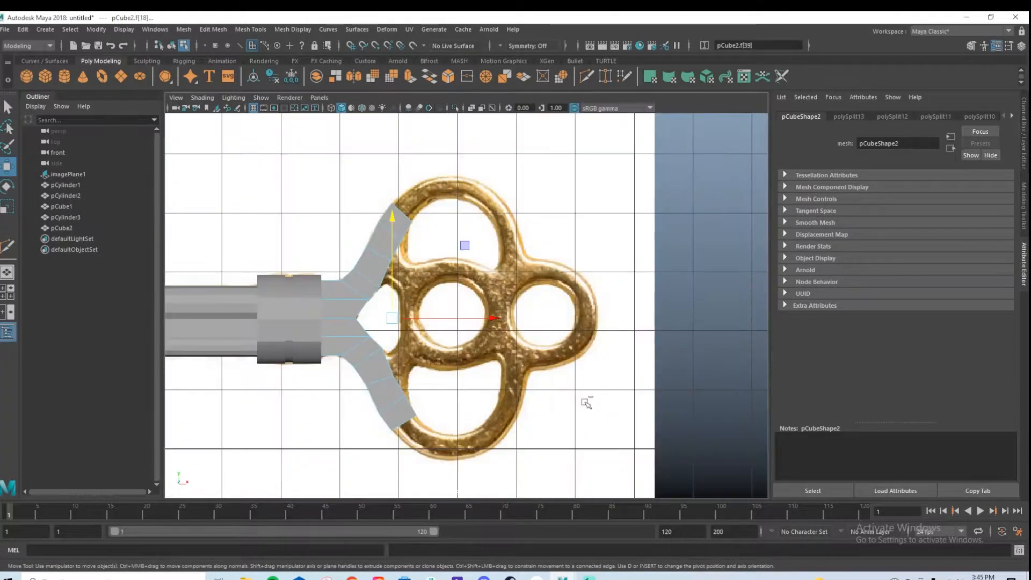
{"action": "key", "text": "ctrl+e"}
{"action": "left_click", "coordinate": [601, 203]}
{"action": "type", "text": "1"}
{"action": "key", "text": "Return"}
{"action": "left_click_drag", "start_coordinate": [541, 178], "coordinate": [561, 178]}
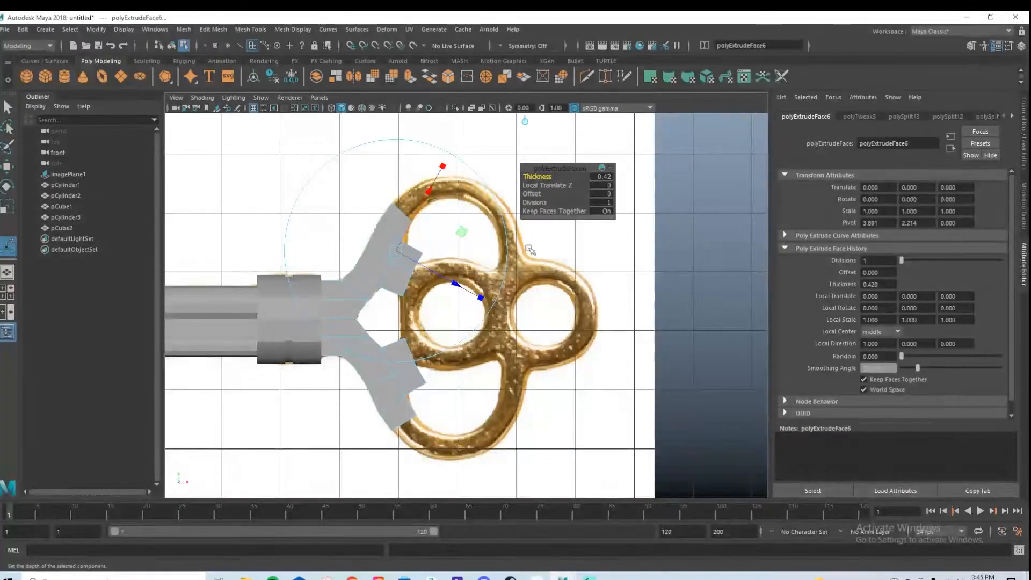
{"action": "scroll", "coordinate": [381, 332], "scroll_direction": "up", "scroll_amount": 10}
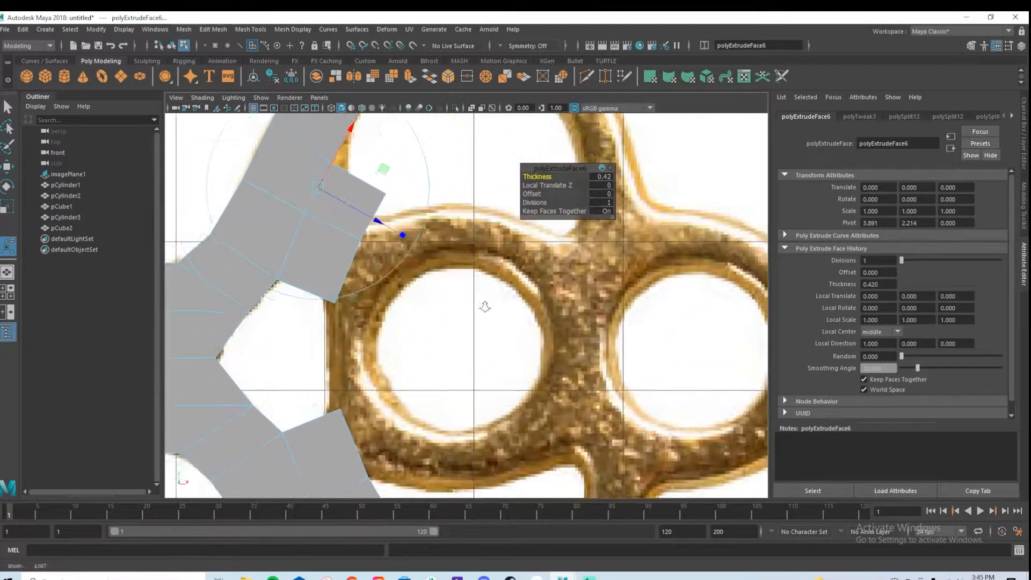
Move the corner vertices of the upper arm's new extrusion to follow the reference's gold outline.
{"action": "key", "text": "q"}
{"action": "middle_click_drag", "start_coordinate": [289, 277], "coordinate": [343, 290], "text": "alt"}
{"action": "right_click_drag", "start_coordinate": [344, 287], "coordinate": [292, 286]}
{"action": "left_click_drag", "start_coordinate": [343, 297], "coordinate": [392, 316]}
{"action": "key", "text": "w"}
{"action": "mouse_move", "coordinate": [372, 221]}
{"action": "left_mouse_down"}
{"action": "mouse_move", "coordinate": [406, 240]}
{"action": "mouse_move", "coordinate": [366, 226]}
{"action": "left_mouse_up"}
{"action": "left_click_drag", "start_coordinate": [404, 159], "coordinate": [441, 193]}
{"action": "left_click_drag", "start_coordinate": [425, 145], "coordinate": [415, 183]}
Move the vertices of the lower arm's new extrusion onto the reference outline between the triangular and lower openings.
{"action": "middle_click_drag", "start_coordinate": [359, 168], "coordinate": [376, 260], "text": "alt"}
{"action": "middle_click_drag", "start_coordinate": [351, 185], "coordinate": [374, 269], "text": "alt"}
{"action": "middle_click_drag", "start_coordinate": [487, 453], "coordinate": [462, 247], "text": "alt"}
{"action": "middle_click_drag", "start_coordinate": [446, 448], "coordinate": [417, 288], "text": "alt"}
{"action": "left_click_drag", "start_coordinate": [323, 248], "coordinate": [382, 306]}
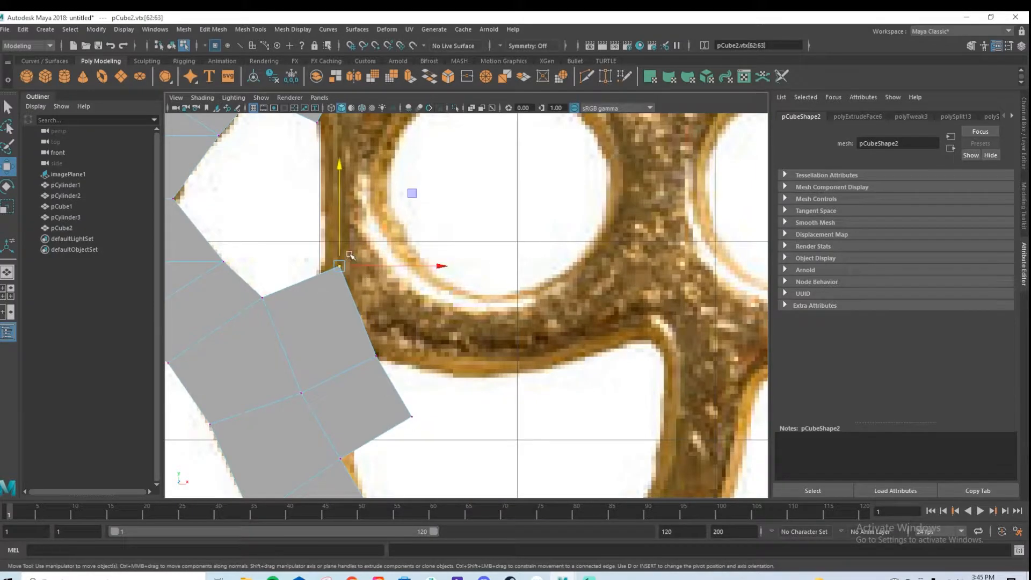
{"action": "left_click_drag", "start_coordinate": [359, 267], "coordinate": [343, 267]}
{"action": "left_click_drag", "start_coordinate": [357, 336], "coordinate": [396, 376]}
{"action": "left_click_drag", "start_coordinate": [395, 356], "coordinate": [340, 293]}
{"action": "left_click_drag", "start_coordinate": [422, 432], "coordinate": [378, 367]}
{"action": "scroll", "coordinate": [379, 363], "scroll_direction": "down", "scroll_amount": 5}
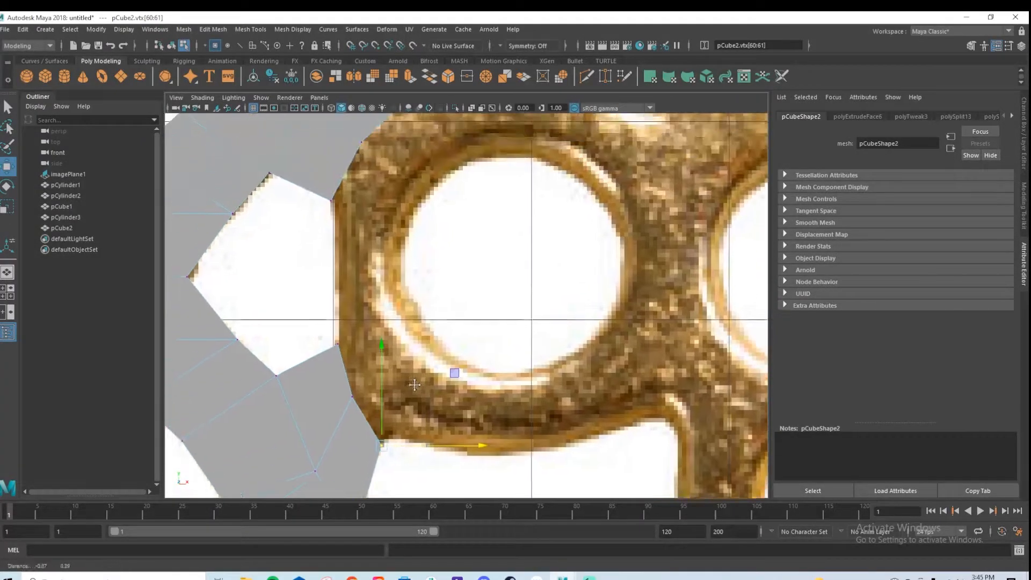
{"action": "scroll", "coordinate": [439, 347], "scroll_direction": "up", "scroll_amount": 5}
{"action": "scroll", "coordinate": [447, 418], "scroll_direction": "up", "scroll_amount": 2}
{"action": "middle_click_drag", "start_coordinate": [449, 419], "coordinate": [435, 362], "text": "alt"}
{"action": "left_click_drag", "start_coordinate": [382, 369], "coordinate": [411, 378]}
Move the outer vertices of the upper arm's extrusion onto the edge of the reference's large upper opening.
{"action": "middle_click_drag", "start_coordinate": [363, 192], "coordinate": [375, 299], "text": "alt"}
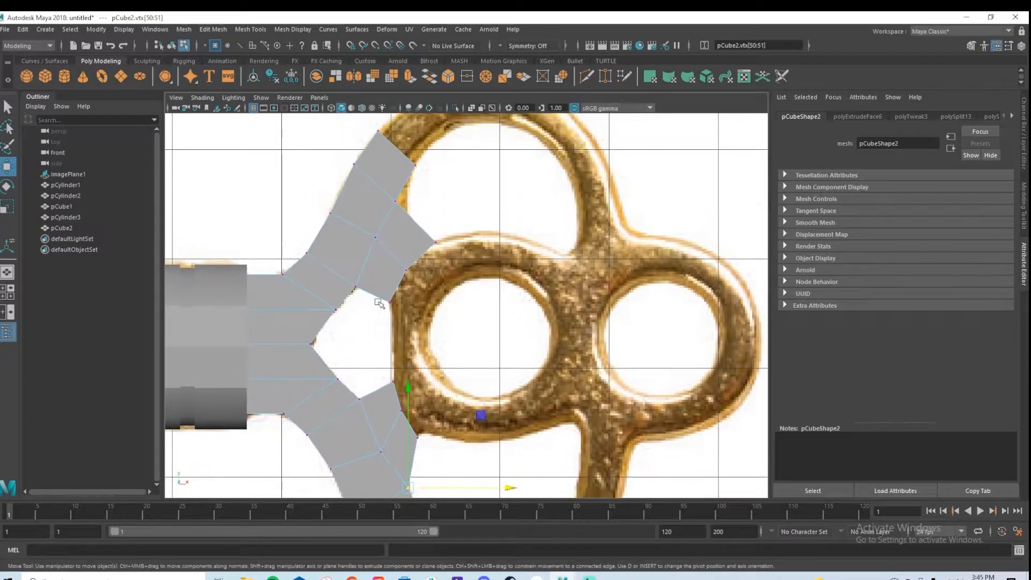
{"action": "left_click_drag", "start_coordinate": [404, 191], "coordinate": [431, 203]}
{"action": "mouse_move", "coordinate": [423, 248]}
{"action": "left_mouse_down"}
{"action": "mouse_move", "coordinate": [452, 234]}
{"action": "mouse_move", "coordinate": [438, 242]}
{"action": "left_mouse_up"}
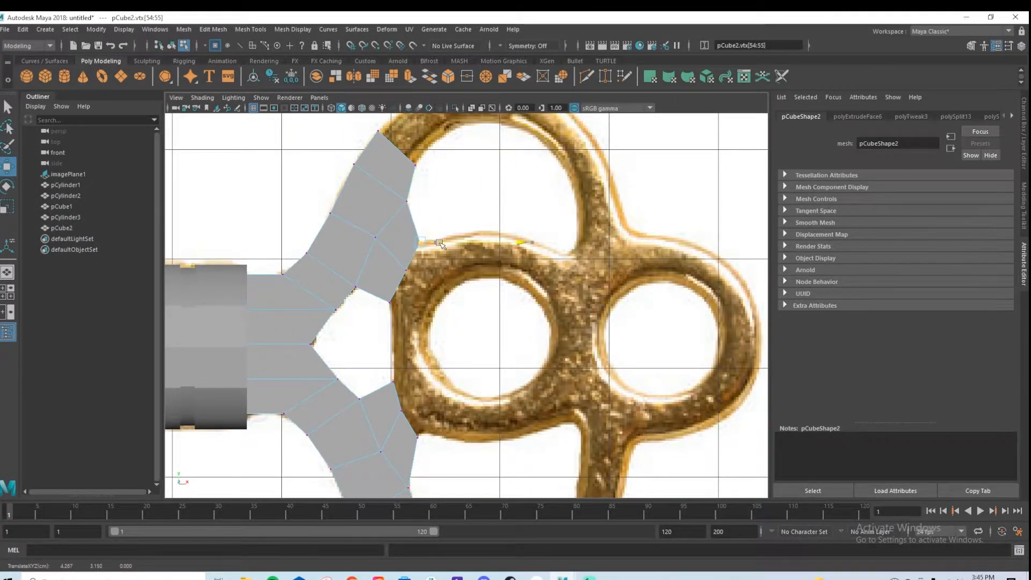
{"action": "middle_click_drag", "start_coordinate": [491, 357], "coordinate": [492, 170], "text": "alt"}
{"action": "scroll", "coordinate": [429, 300], "scroll_direction": "up", "scroll_amount": 2}
{"action": "middle_click_drag", "start_coordinate": [424, 346], "coordinate": [395, 354], "text": "alt"}
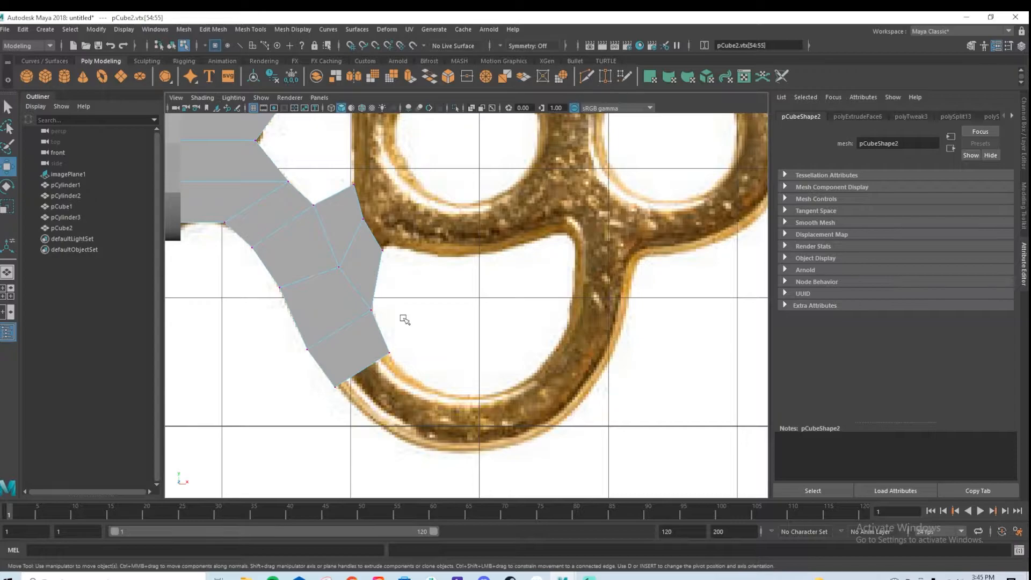
{"action": "scroll", "coordinate": [391, 340], "scroll_direction": "down", "scroll_amount": 3}
{"action": "scroll", "coordinate": [395, 346], "scroll_direction": "up", "scroll_amount": 3}
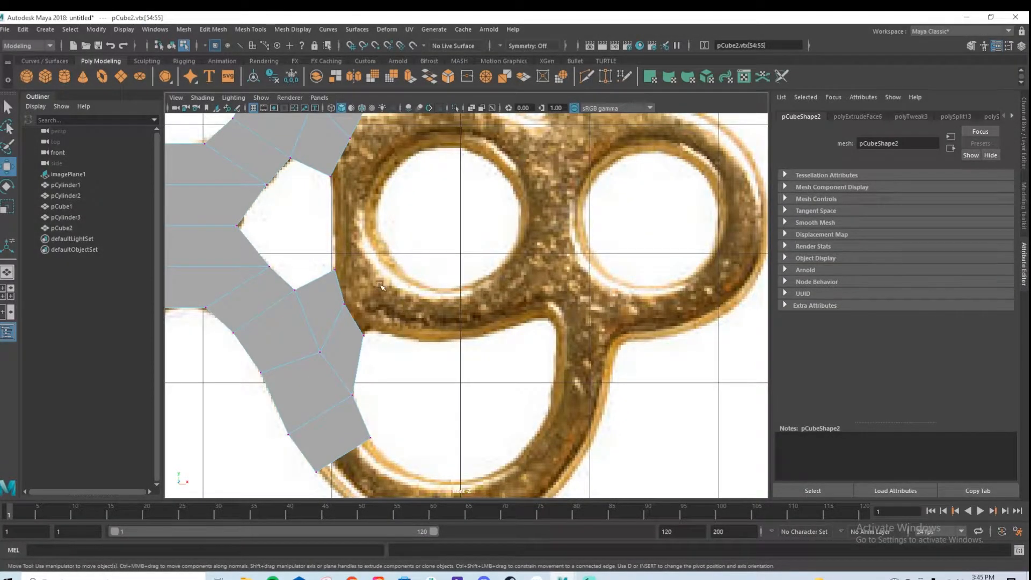
{"action": "scroll", "coordinate": [387, 292], "scroll_direction": "down", "scroll_amount": 3}
{"action": "scroll", "coordinate": [335, 305], "scroll_direction": "up", "scroll_amount": 4}
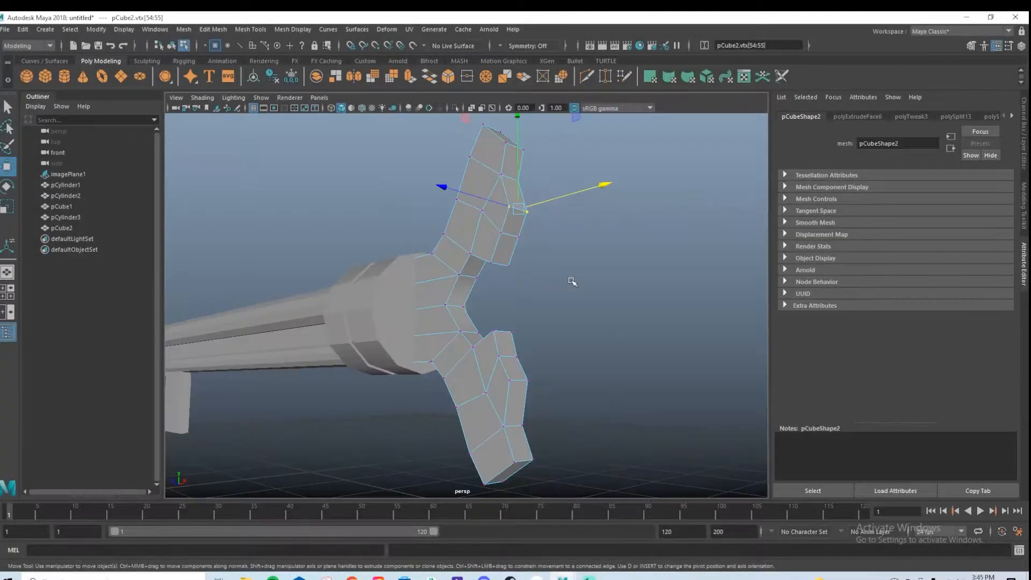
Extrude the end faces of both inner extrusions beside the central round hole with 1 division and a thickness of 0.45.
{"action": "left_click_drag", "start_coordinate": [568, 281], "coordinate": [467, 301], "text": "alt"}
{"action": "key", "text": "space"}
{"action": "key", "text": "space"}
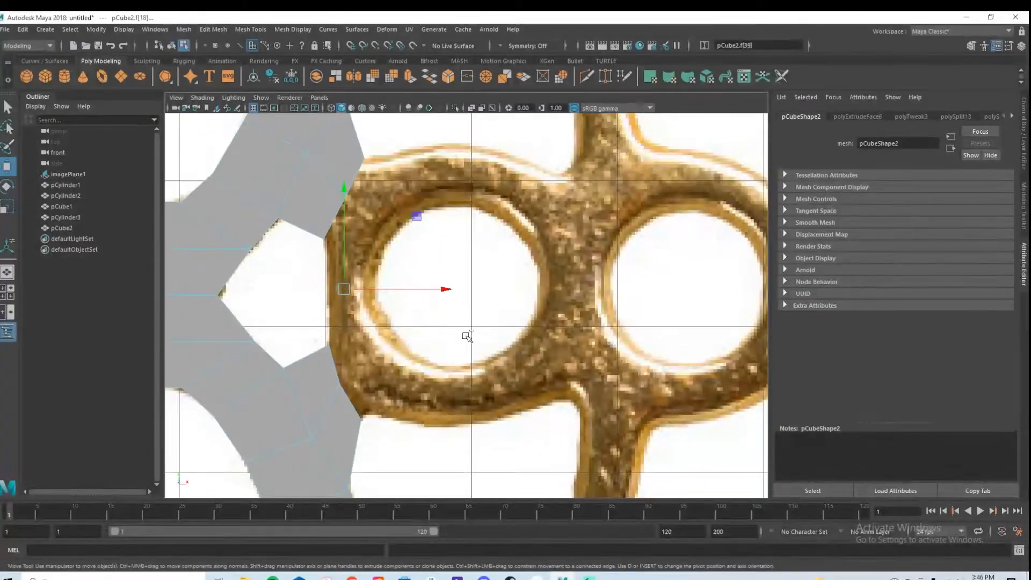
{"action": "key", "text": "ctrl+e"}
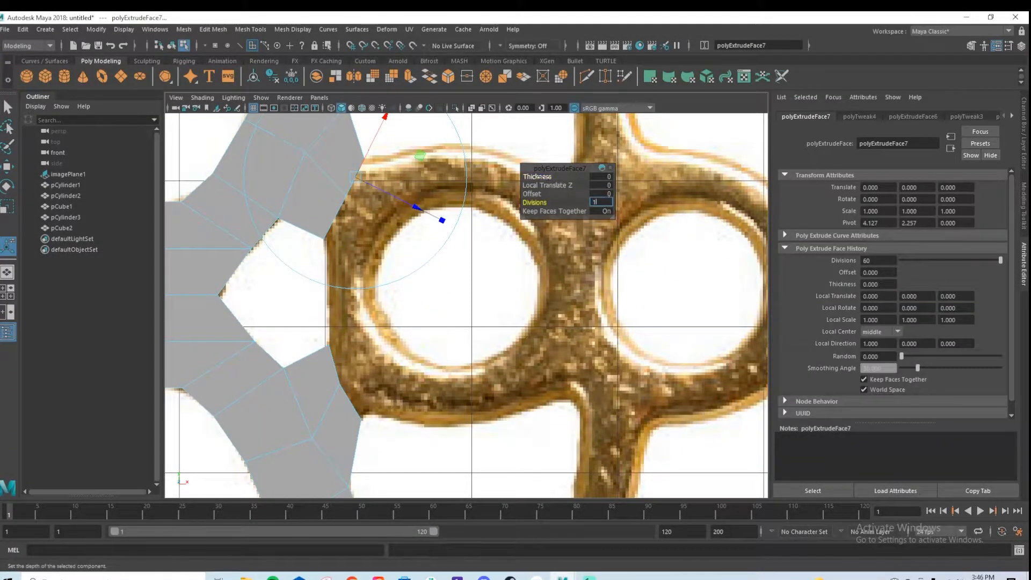
{"action": "left_click_drag", "start_coordinate": [542, 176], "coordinate": [567, 179]}
{"action": "scroll", "coordinate": [379, 233], "scroll_direction": "up", "scroll_amount": 1}
{"action": "middle_click_drag", "start_coordinate": [414, 245], "coordinate": [427, 299], "text": "alt"}
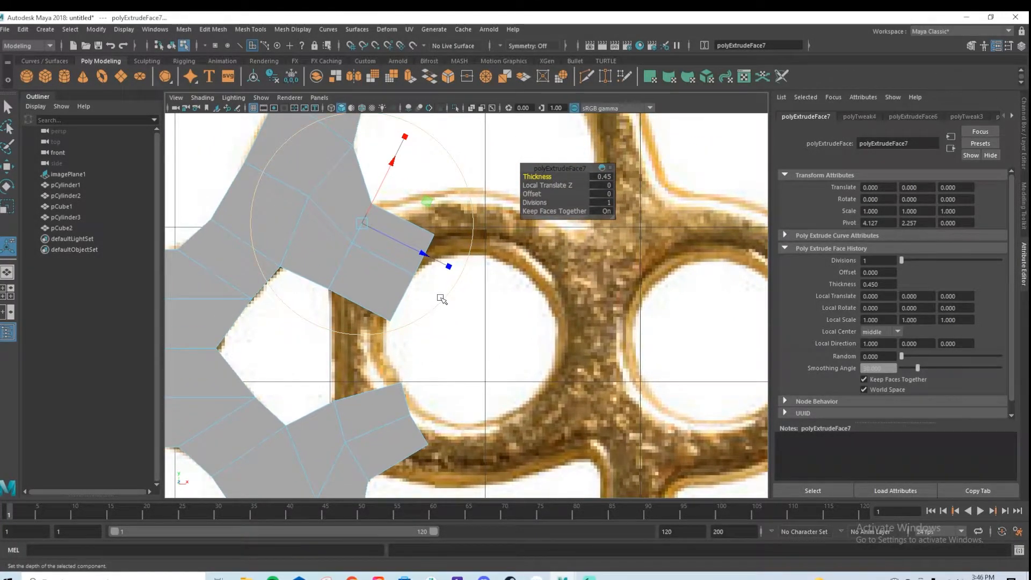
{"action": "scroll", "coordinate": [426, 414], "scroll_direction": "up", "scroll_amount": 2}
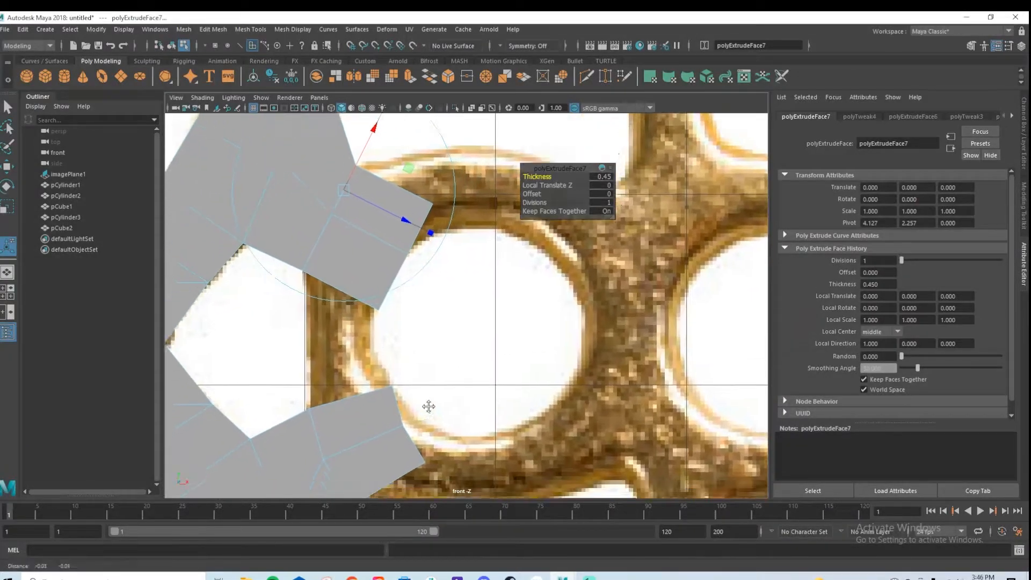
Move the facing corner vertices of both new extrusions and the upper one's end vertices onto the central round hole's edge.
{"action": "middle_click_drag", "start_coordinate": [425, 414], "coordinate": [438, 349], "text": "alt"}
{"action": "right_click_drag", "start_coordinate": [348, 297], "coordinate": [336, 287]}
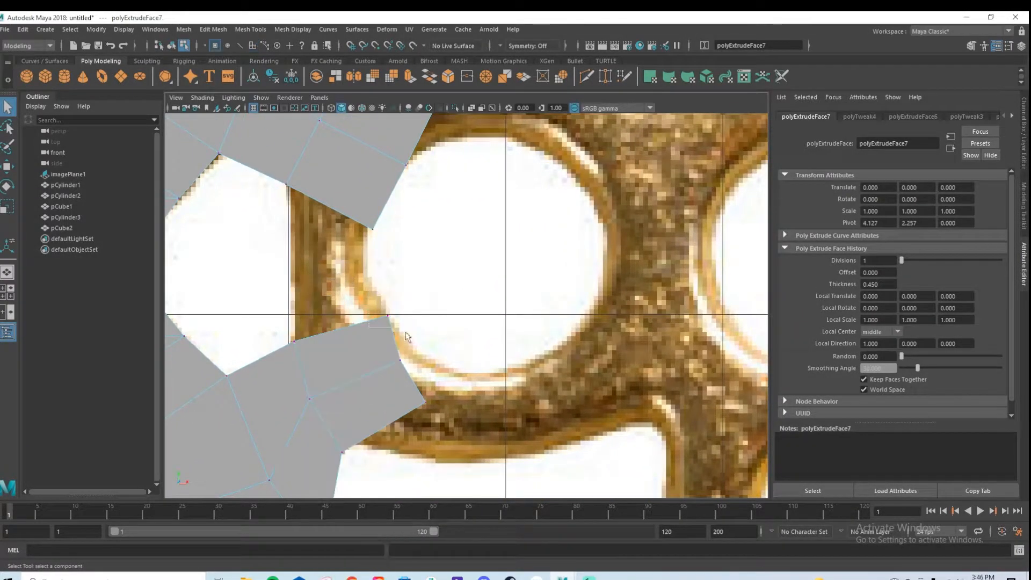
{"action": "left_click", "coordinate": [390, 317]}
{"action": "key", "text": "w"}
{"action": "mouse_move", "coordinate": [421, 315]}
{"action": "left_mouse_down"}
{"action": "mouse_move", "coordinate": [383, 297]}
{"action": "mouse_move", "coordinate": [404, 308]}
{"action": "left_mouse_up"}
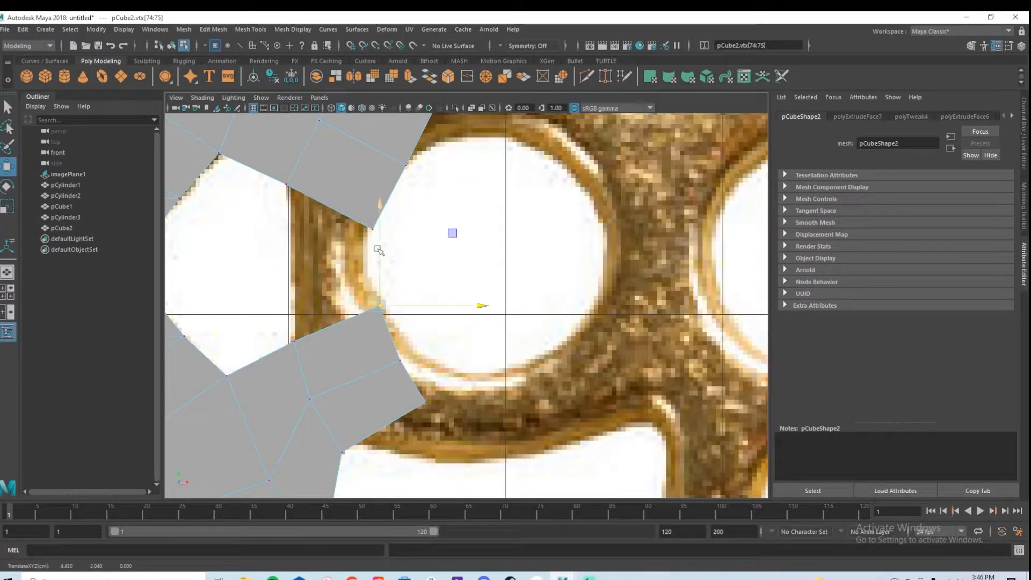
{"action": "left_click_drag", "start_coordinate": [352, 218], "coordinate": [388, 230]}
{"action": "mouse_move", "coordinate": [393, 144]}
{"action": "left_mouse_down"}
{"action": "mouse_move", "coordinate": [414, 172]}
{"action": "mouse_move", "coordinate": [384, 165]}
{"action": "left_mouse_up"}
{"action": "middle_click_drag", "start_coordinate": [415, 176], "coordinate": [404, 215], "text": "alt"}
{"action": "left_click_drag", "start_coordinate": [413, 133], "coordinate": [438, 193]}
Move the remaining end vertices of the lower extrusion to follow the curve of the reference's central round hole.
{"action": "middle_click_drag", "start_coordinate": [422, 382], "coordinate": [408, 278], "text": "alt"}
{"action": "left_click_drag", "start_coordinate": [405, 316], "coordinate": [391, 232]}
{"action": "left_click_drag", "start_coordinate": [422, 281], "coordinate": [387, 316]}
{"action": "left_click_drag", "start_coordinate": [398, 267], "coordinate": [398, 258]}
{"action": "middle_click_drag", "start_coordinate": [304, 224], "coordinate": [332, 297], "text": "alt"}
{"action": "right_click_drag", "start_coordinate": [331, 297], "coordinate": [383, 299], "text": "alt"}
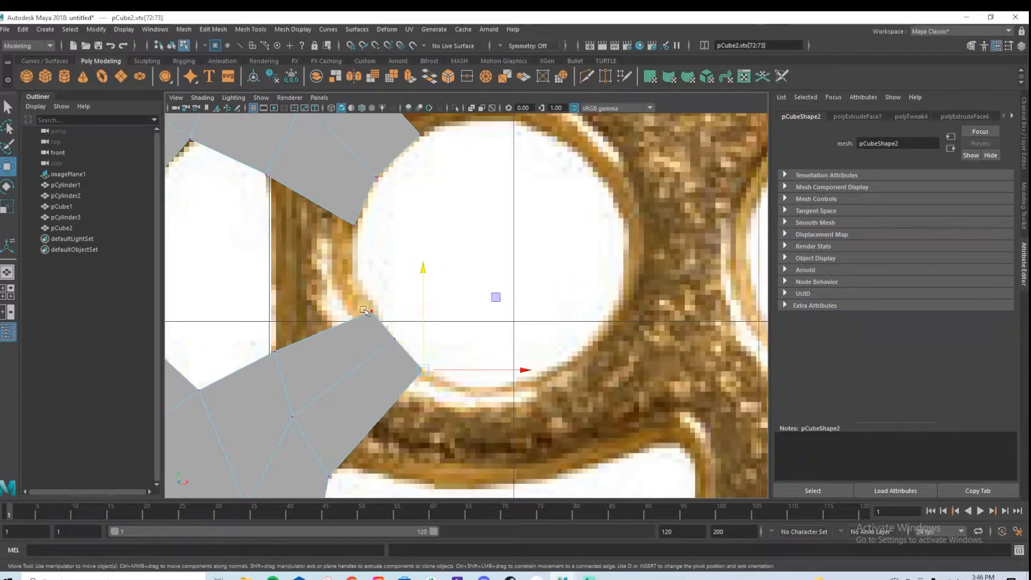
Select the two facing side faces of the upper and lower extrusions across the gap beside the triangular opening.
{"action": "key", "text": "space"}
{"action": "key", "text": "space"}
{"action": "left_click_drag", "start_coordinate": [559, 306], "coordinate": [584, 350], "text": "alt"}
{"action": "middle_click_drag", "start_coordinate": [584, 350], "coordinate": [473, 268], "text": "alt"}
{"action": "right_click_drag", "start_coordinate": [473, 268], "coordinate": [533, 311], "text": "alt"}
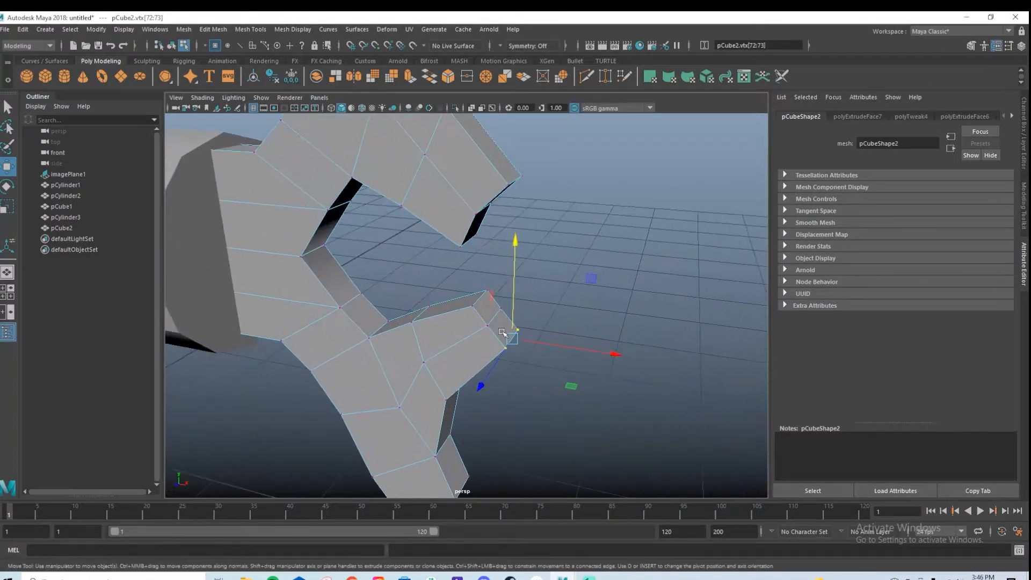
{"action": "left_click_drag", "start_coordinate": [534, 310], "coordinate": [550, 310], "text": "alt"}
{"action": "right_click_drag", "start_coordinate": [553, 286], "coordinate": [555, 319]}
{"action": "left_click", "coordinate": [560, 305]}
{"action": "left_click_drag", "start_coordinate": [560, 305], "coordinate": [572, 214], "text": "alt"}
{"action": "middle_click_drag", "start_coordinate": [573, 214], "coordinate": [534, 246], "text": "alt"}
{"action": "left_click", "coordinate": [523, 255], "text": "shift"}
{"action": "left_click_drag", "start_coordinate": [434, 301], "coordinate": [491, 341], "text": "alt"}
Delete the two facing faces and bridge their open borders along a linear path with 2 divisions.
{"action": "left_click", "coordinate": [183, 29]}
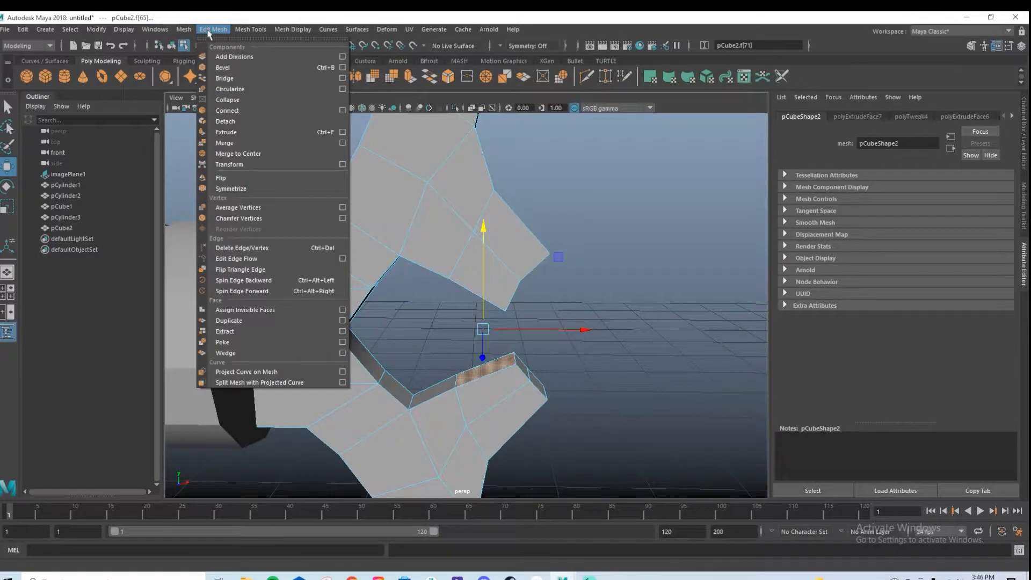
{"action": "left_click", "coordinate": [342, 78]}
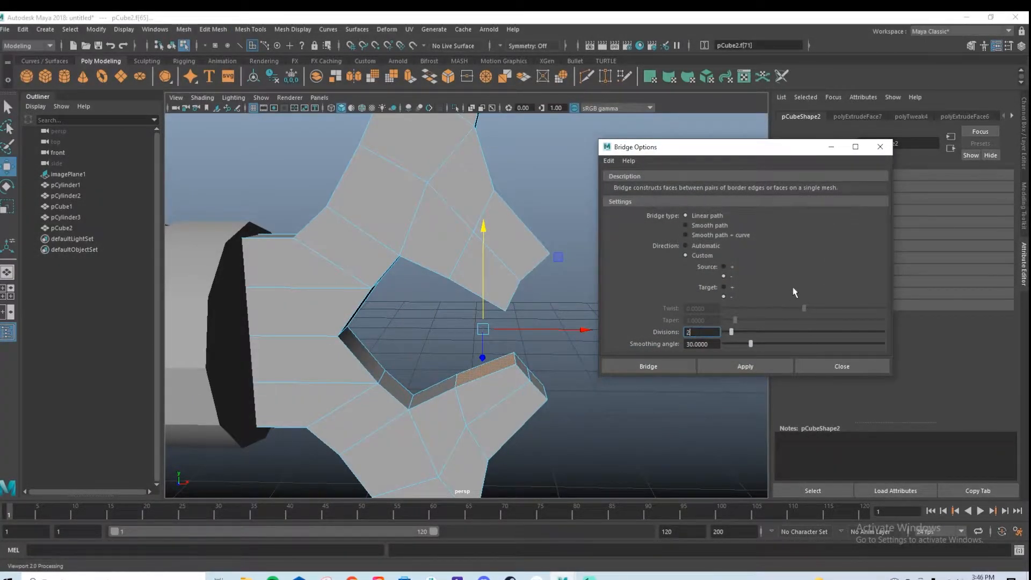
{"action": "left_click_drag", "start_coordinate": [443, 353], "coordinate": [463, 357], "text": "alt"}
{"action": "scroll", "coordinate": [454, 355], "scroll_direction": "up", "scroll_amount": 3}
{"action": "left_click", "coordinate": [749, 367]}
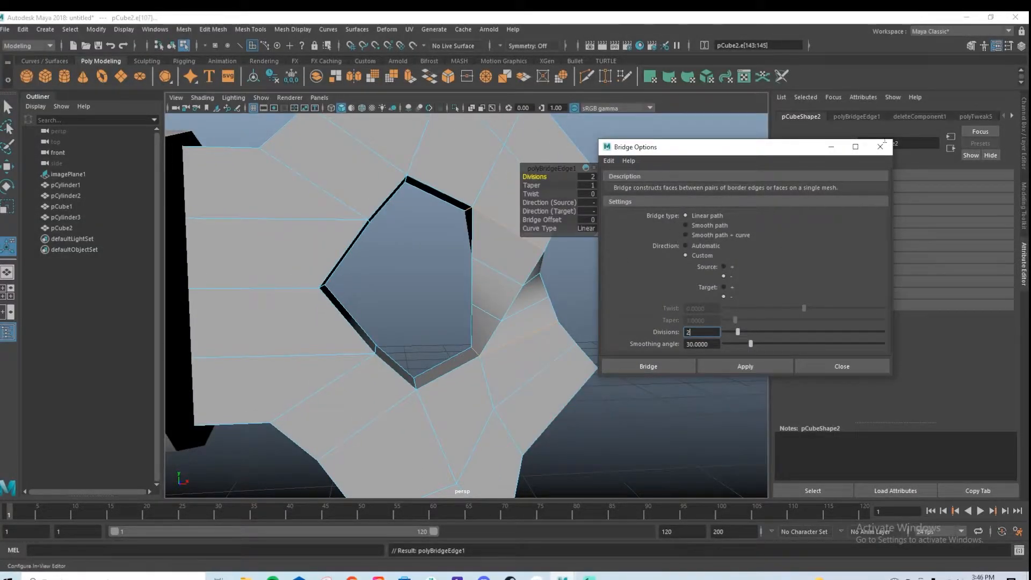
Set the bridge's twist to about 126 with a taper of 1 to straighten its faces, and return to object mode.
{"action": "left_click_drag", "start_coordinate": [553, 168], "coordinate": [627, 188]}
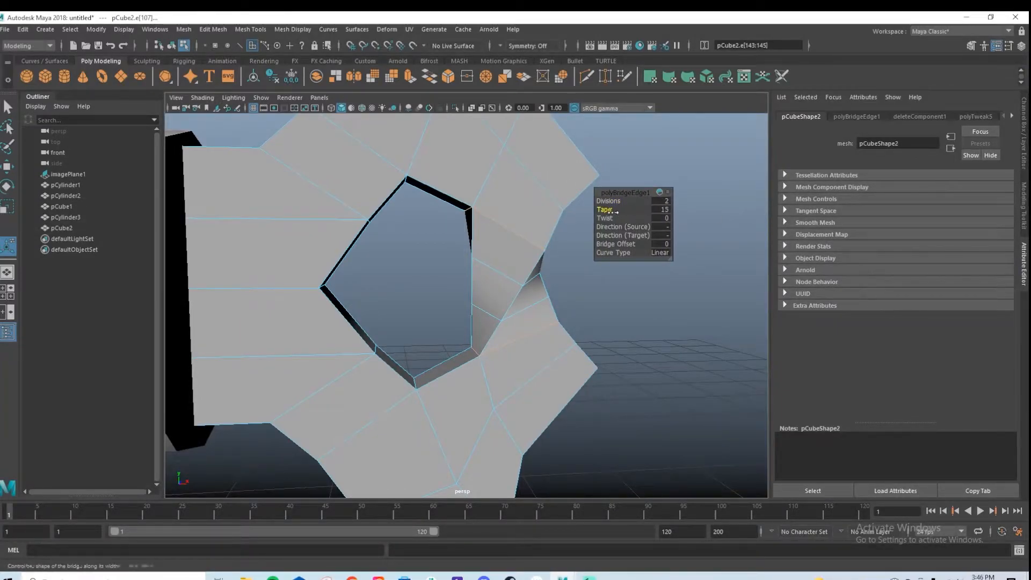
{"action": "left_click_drag", "start_coordinate": [607, 217], "coordinate": [668, 219]}
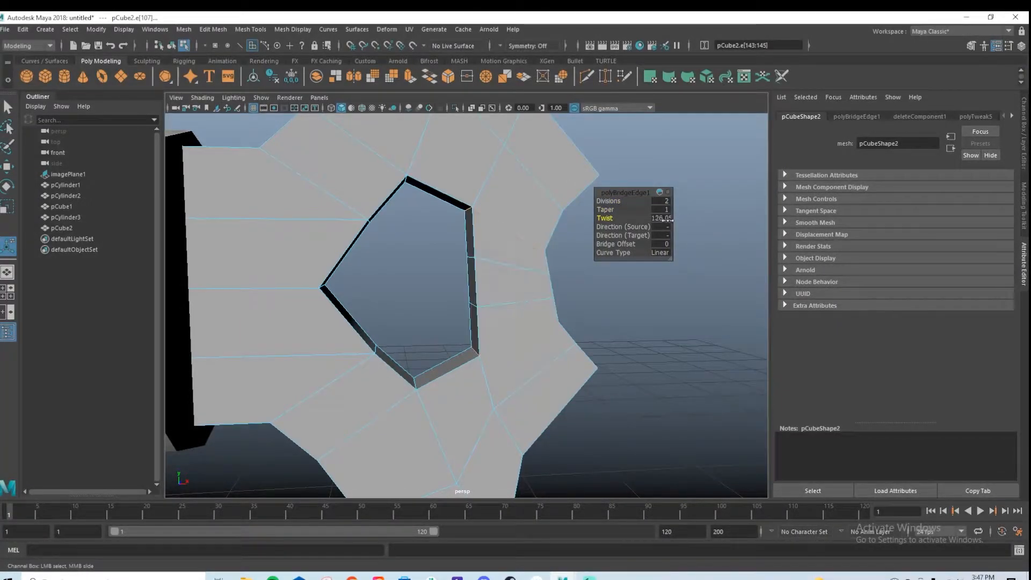
{"action": "left_click_drag", "start_coordinate": [590, 300], "coordinate": [543, 352], "text": "alt"}
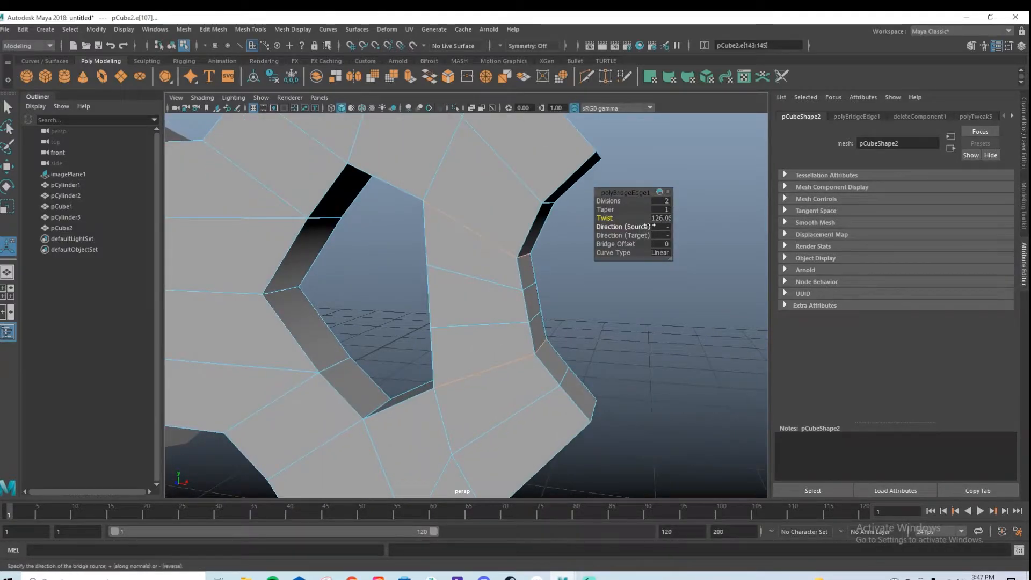
{"action": "right_click_drag", "start_coordinate": [546, 264], "coordinate": [467, 269], "text": "alt"}
{"action": "left_click_drag", "start_coordinate": [467, 269], "coordinate": [573, 277], "text": "alt"}
{"action": "right_click_drag", "start_coordinate": [571, 275], "coordinate": [445, 273], "text": "alt"}
{"action": "left_click_drag", "start_coordinate": [564, 344], "coordinate": [536, 341], "text": "alt"}
{"action": "key", "text": "F8"}
Move the bridge's vertices beside the triangular opening to line up with that opening's straight edge.
{"action": "key", "text": "space"}
{"action": "key", "text": "space"}
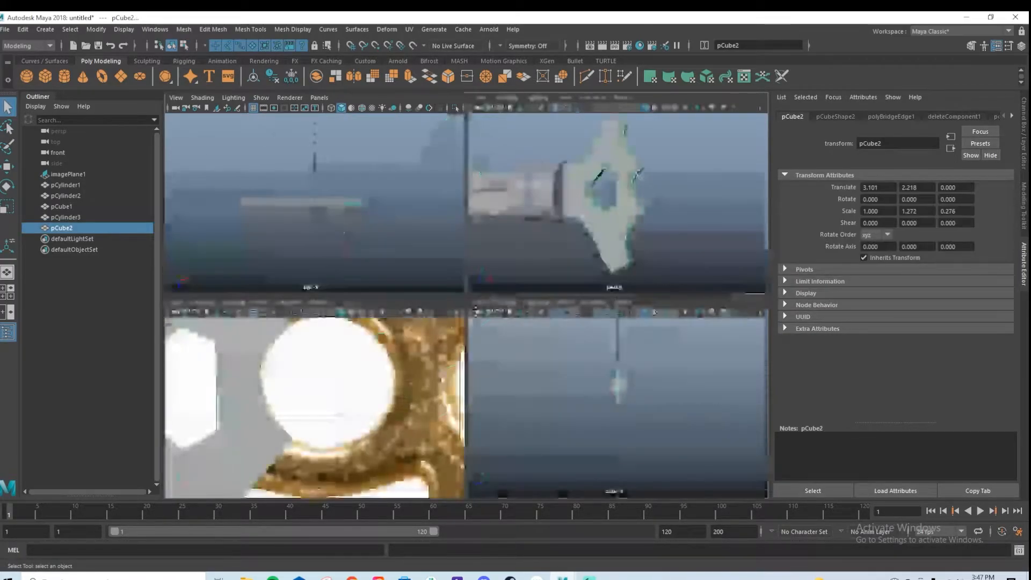
{"action": "key", "text": "space"}
{"action": "key", "text": "space"}
{"action": "scroll", "coordinate": [428, 310], "scroll_direction": "up", "scroll_amount": 2}
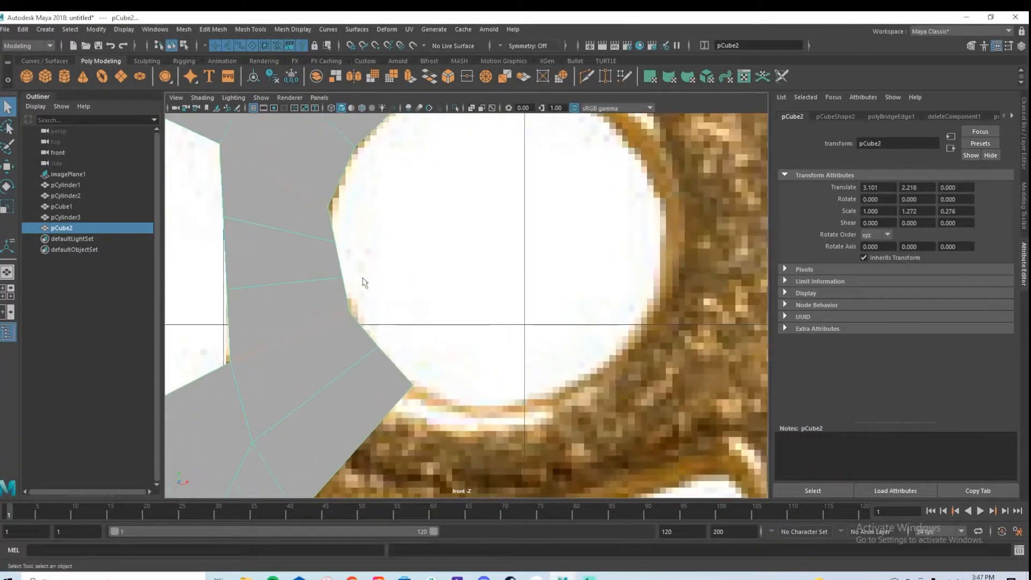
{"action": "middle_click_drag", "start_coordinate": [367, 281], "coordinate": [441, 313], "text": "alt"}
{"action": "right_click_drag", "start_coordinate": [388, 268], "coordinate": [326, 267]}
{"action": "middle_click_drag", "start_coordinate": [299, 245], "coordinate": [334, 254], "text": "alt"}
{"action": "key", "text": "w"}
{"action": "mouse_move", "coordinate": [360, 259]}
{"action": "left_mouse_down"}
{"action": "mouse_move", "coordinate": [375, 259]}
{"action": "mouse_move", "coordinate": [359, 259]}
{"action": "left_mouse_up"}
{"action": "left_click_drag", "start_coordinate": [325, 319], "coordinate": [346, 340]}
{"action": "mouse_move", "coordinate": [358, 331]}
{"action": "left_mouse_down"}
{"action": "mouse_move", "coordinate": [368, 330]}
{"action": "mouse_move", "coordinate": [355, 331]}
{"action": "left_mouse_up"}
Move the bridge's vertices beside the central round hole to follow the hole's curve.
{"action": "left_click_drag", "start_coordinate": [466, 330], "coordinate": [441, 308]}
{"action": "mouse_move", "coordinate": [476, 317]}
{"action": "left_mouse_down"}
{"action": "mouse_move", "coordinate": [432, 316]}
{"action": "mouse_move", "coordinate": [465, 326]}
{"action": "left_mouse_up"}
{"action": "left_click", "coordinate": [436, 282]}
{"action": "right_click_drag", "start_coordinate": [436, 283], "coordinate": [404, 282]}
{"action": "left_click_drag", "start_coordinate": [423, 275], "coordinate": [472, 284]}
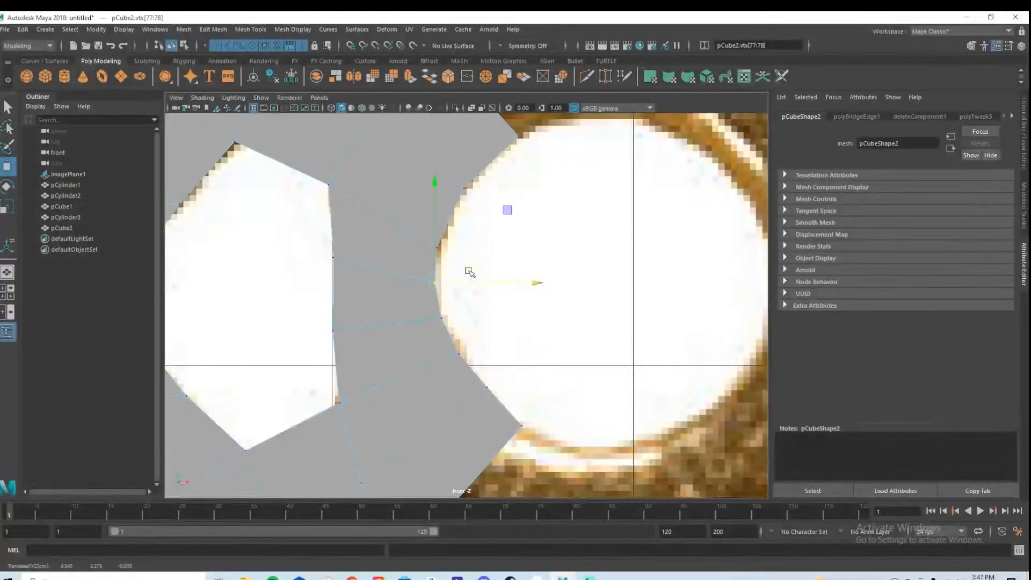
{"action": "scroll", "coordinate": [461, 275], "scroll_direction": "down", "scroll_amount": 5}
{"action": "key", "text": "q"}
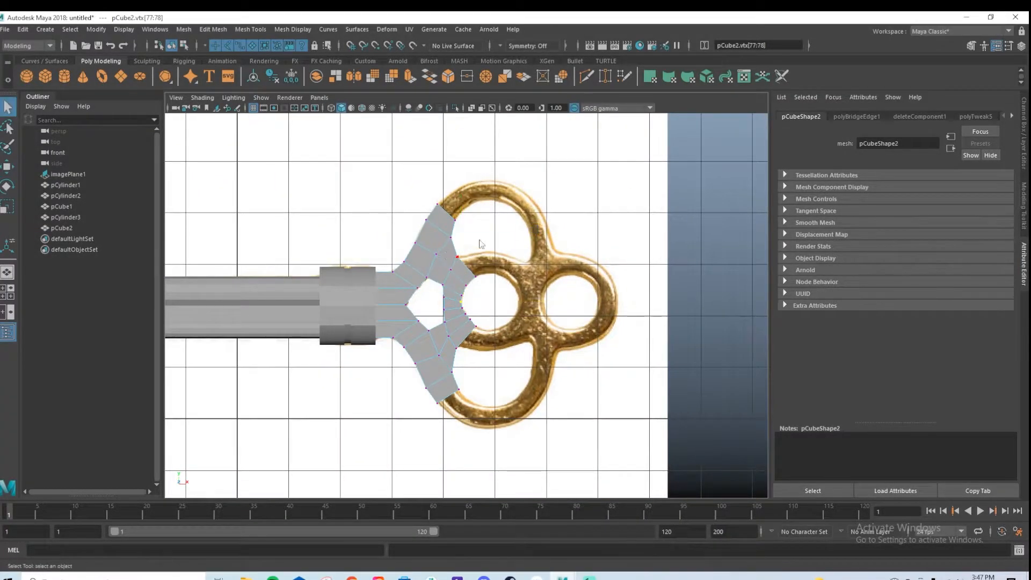
Extrude the end faces of the upper and lower arms with 1 division and a thickness of about 0.64.
{"action": "right_click_drag", "start_coordinate": [480, 245], "coordinate": [517, 218]}
{"action": "scroll", "coordinate": [537, 239], "scroll_direction": "up", "scroll_amount": 4}
{"action": "middle_click_drag", "start_coordinate": [478, 355], "coordinate": [472, 279], "text": "alt"}
{"action": "key", "text": "space"}
{"action": "key", "text": "space"}
{"action": "right_click_drag", "start_coordinate": [379, 325], "coordinate": [425, 301]}
{"action": "left_click", "coordinate": [396, 304]}
{"action": "key", "text": "space"}
{"action": "key", "text": "space"}
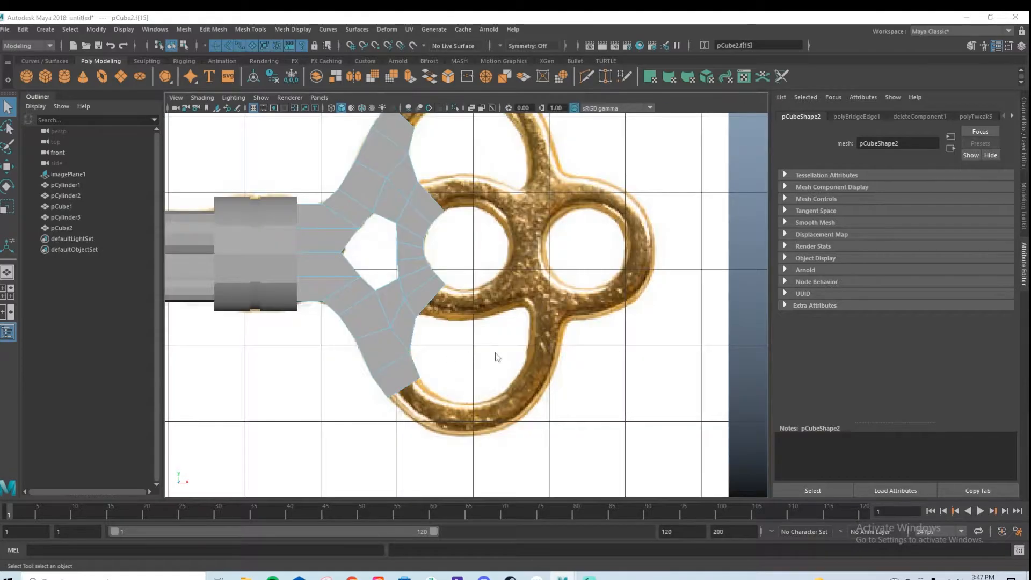
{"action": "key", "text": "space"}
{"action": "key", "text": "space"}
{"action": "left_click_drag", "start_coordinate": [376, 218], "coordinate": [404, 248], "text": "alt"}
{"action": "left_click", "coordinate": [391, 228], "text": "shift"}
{"action": "key", "text": "space"}
{"action": "key", "text": "space"}
{"action": "scroll", "coordinate": [559, 360], "scroll_direction": "down", "scroll_amount": 2}
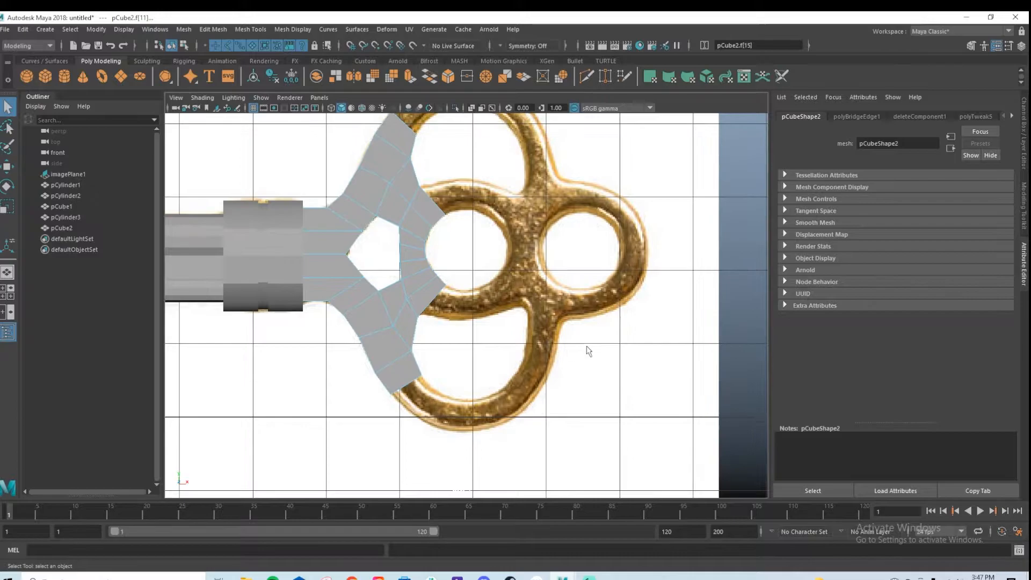
{"action": "key", "text": "space"}
{"action": "key", "text": "space"}
{"action": "left_click_drag", "start_coordinate": [598, 283], "coordinate": [546, 269], "text": "alt"}
{"action": "key", "text": "space"}
{"action": "key", "text": "space"}
{"action": "middle_click_drag", "start_coordinate": [525, 304], "coordinate": [543, 327], "text": "alt"}
{"action": "key", "text": "ctrl+e"}
{"action": "left_click", "coordinate": [669, 226]}
{"action": "type", "text": "1"}
{"action": "key", "text": "Return"}
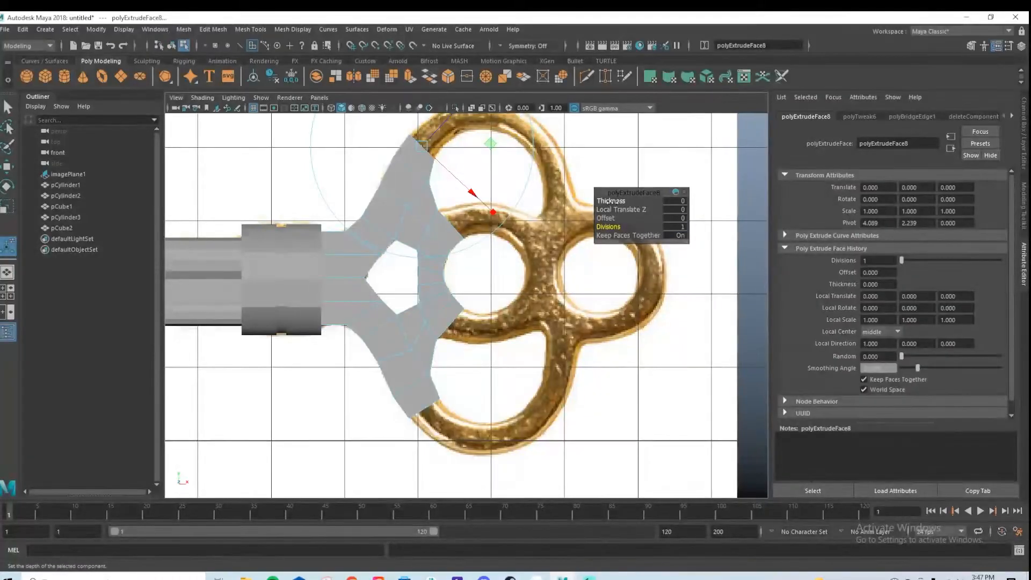
{"action": "left_click_drag", "start_coordinate": [612, 201], "coordinate": [643, 196]}
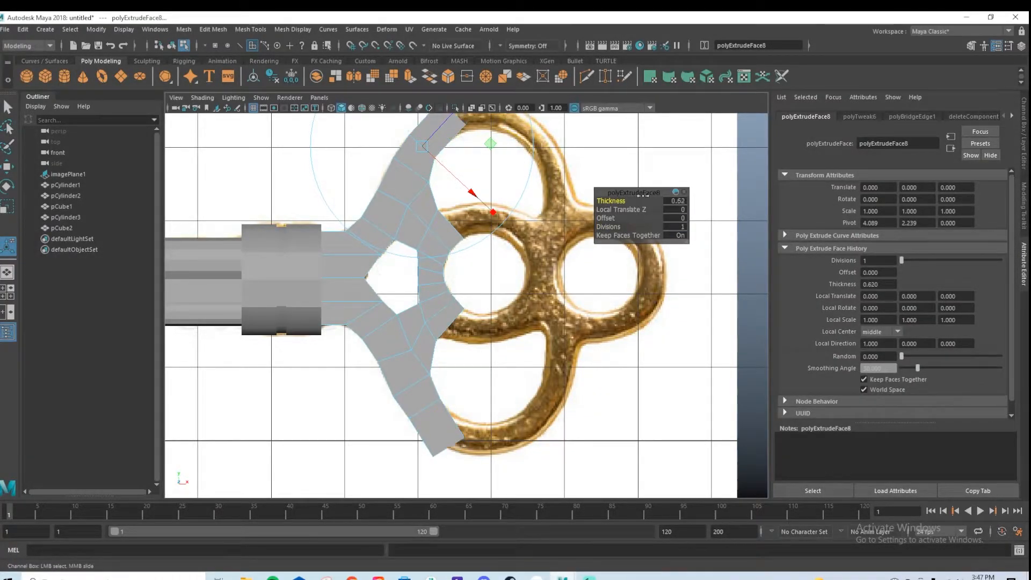
Move the extruded end vertices of the upper arm onto the outline of the reference's upper loop.
{"action": "scroll", "coordinate": [505, 266], "scroll_direction": "up", "scroll_amount": 5}
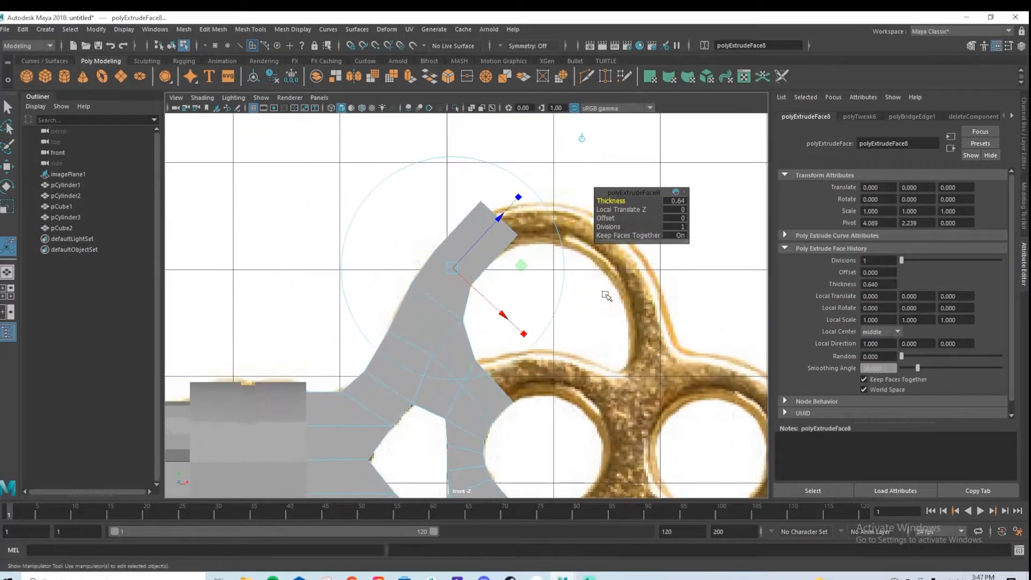
{"action": "key", "text": "q"}
{"action": "right_click_drag", "start_coordinate": [480, 241], "coordinate": [446, 241]}
{"action": "left_click_drag", "start_coordinate": [489, 239], "coordinate": [488, 217]}
{"action": "key", "text": "w"}
{"action": "mouse_move", "coordinate": [541, 293]}
{"action": "left_mouse_down"}
{"action": "mouse_move", "coordinate": [518, 267]}
{"action": "mouse_move", "coordinate": [530, 278]}
{"action": "mouse_move", "coordinate": [524, 297]}
{"action": "left_mouse_up"}
Move the extruded end vertices of the lower arm onto the outline of the reference's lower loop.
{"action": "middle_click_drag", "start_coordinate": [503, 373], "coordinate": [443, 90], "text": "alt"}
{"action": "middle_click_drag", "start_coordinate": [460, 394], "coordinate": [452, 147], "text": "alt"}
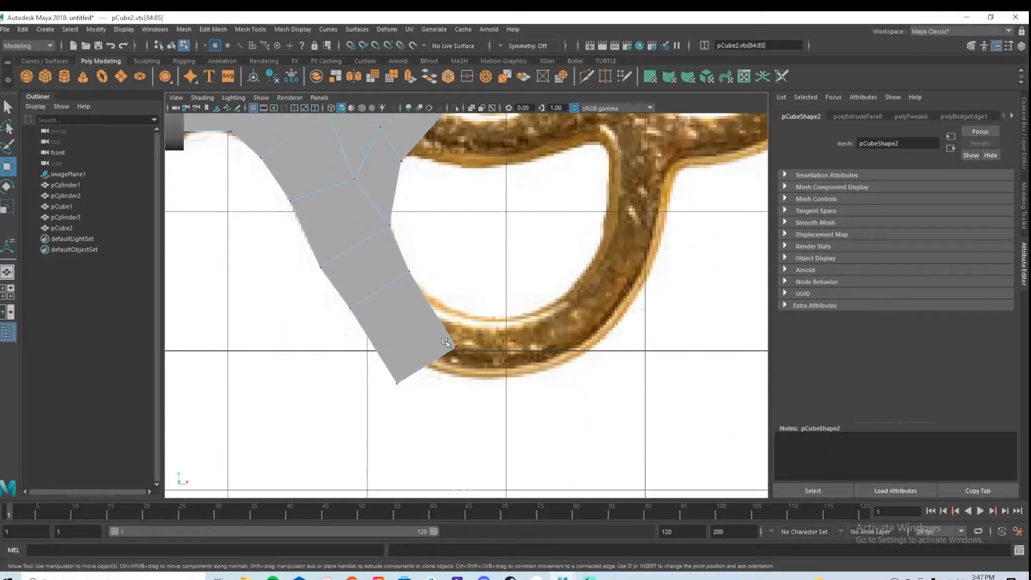
{"action": "left_click_drag", "start_coordinate": [461, 331], "coordinate": [451, 298]}
{"action": "left_click_drag", "start_coordinate": [377, 355], "coordinate": [431, 355]}
{"action": "mouse_move", "coordinate": [442, 294]}
{"action": "left_mouse_down"}
{"action": "mouse_move", "coordinate": [463, 323]}
{"action": "mouse_move", "coordinate": [442, 290]}
{"action": "left_mouse_up"}
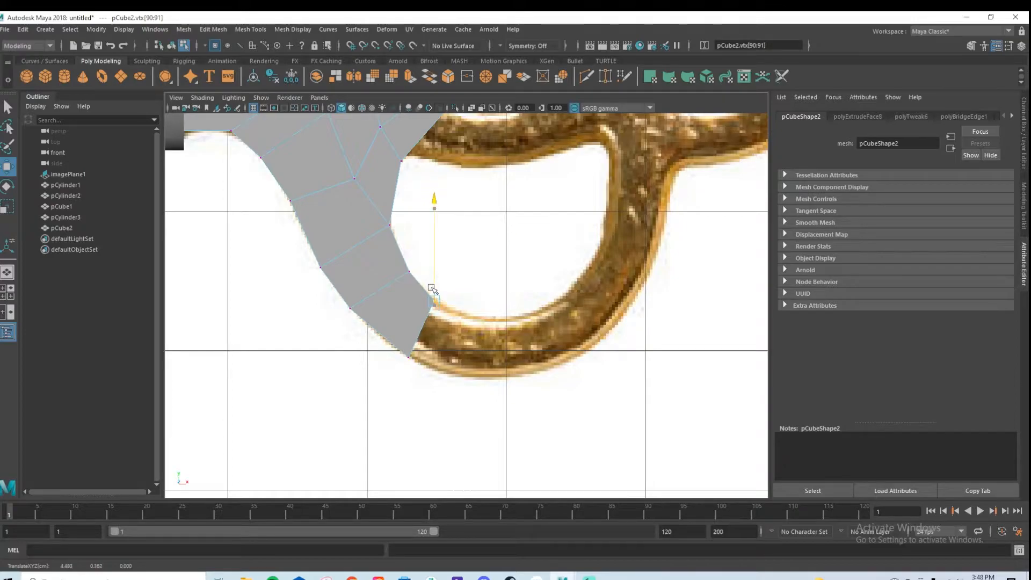
{"action": "left_click", "coordinate": [499, 327]}
Extrude both arms' end faces again and move them outward along X to about 5.58 cm.
{"action": "middle_click_drag", "start_coordinate": [463, 269], "coordinate": [476, 526], "text": "alt"}
{"action": "middle_click_drag", "start_coordinate": [462, 129], "coordinate": [439, 354], "text": "alt"}
{"action": "scroll", "coordinate": [588, 340], "scroll_direction": "down", "scroll_amount": 2}
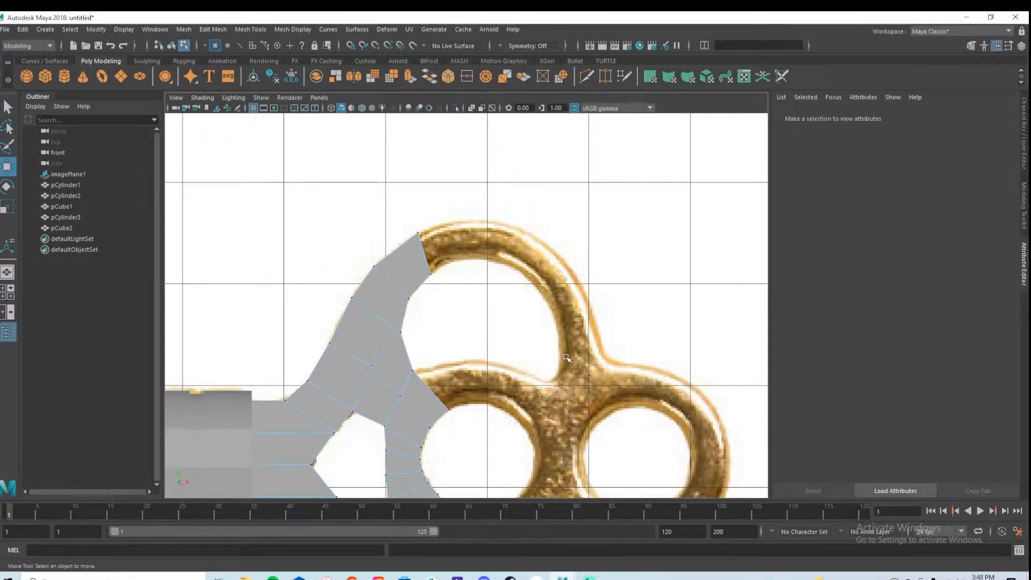
{"action": "middle_click_drag", "start_coordinate": [427, 417], "coordinate": [403, 307], "text": "alt"}
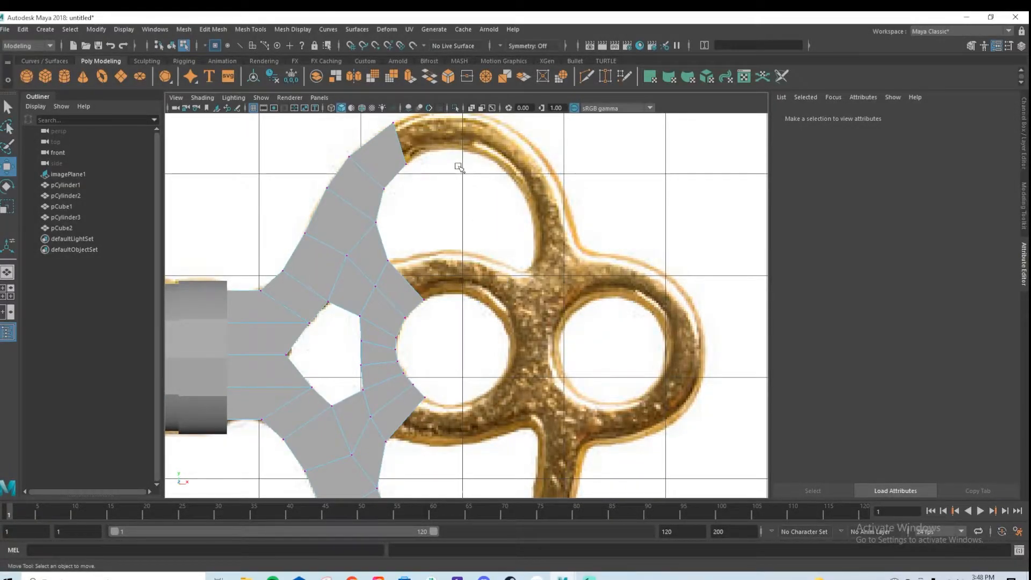
{"action": "key", "text": "space"}
{"action": "key", "text": "space"}
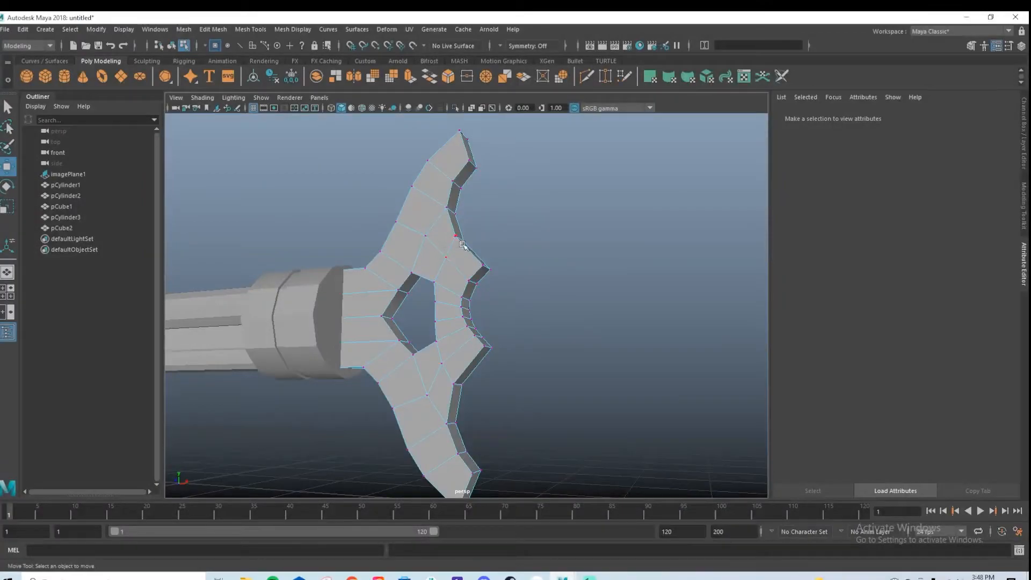
{"action": "left_click_drag", "start_coordinate": [471, 158], "coordinate": [443, 159], "text": "alt"}
{"action": "right_click_drag", "start_coordinate": [442, 159], "coordinate": [443, 194]}
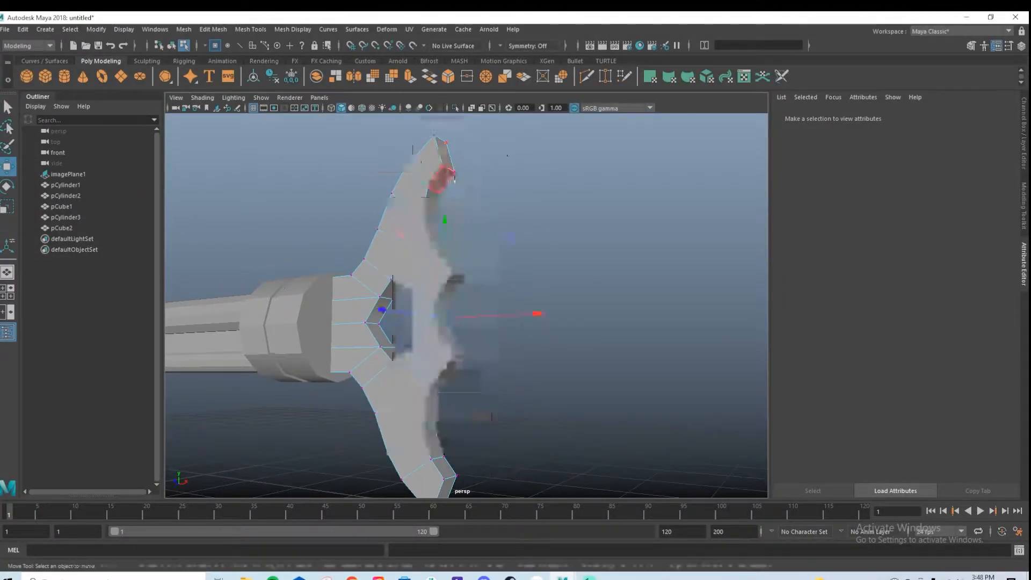
{"action": "key", "text": "space"}
{"action": "key", "text": "space"}
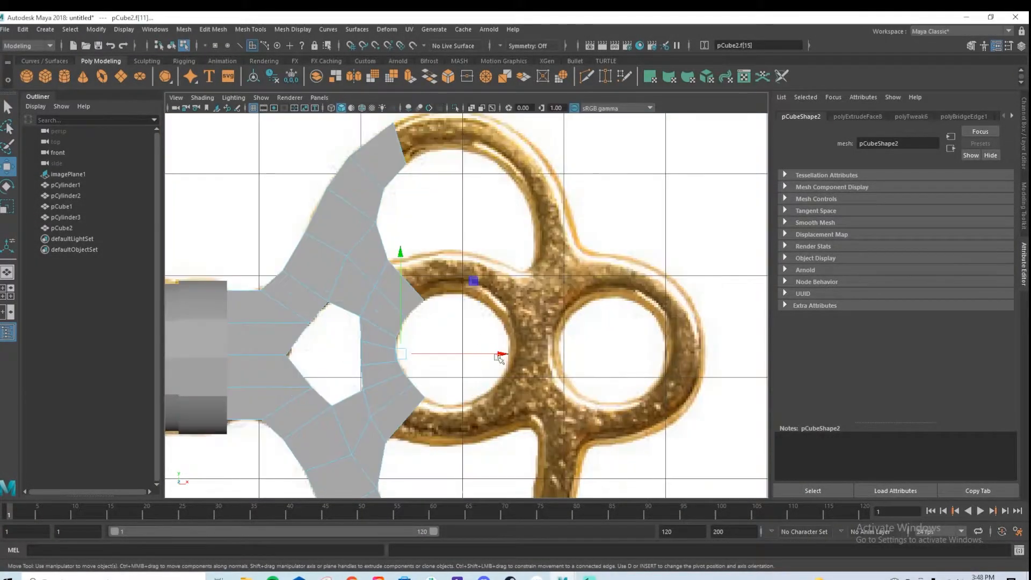
{"action": "middle_click_drag", "start_coordinate": [497, 373], "coordinate": [497, 351], "text": "alt"}
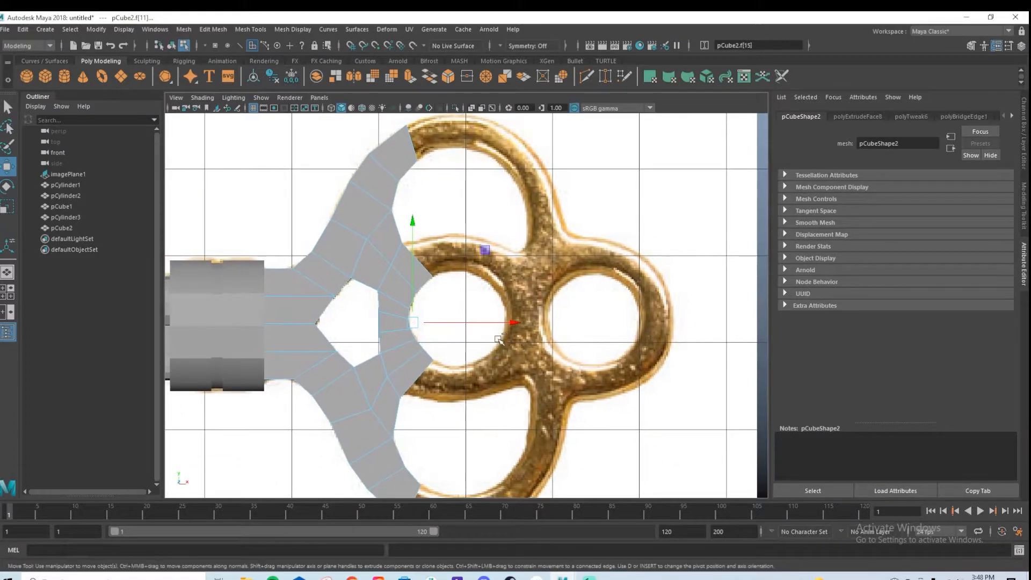
{"action": "key", "text": "ctrl+e"}
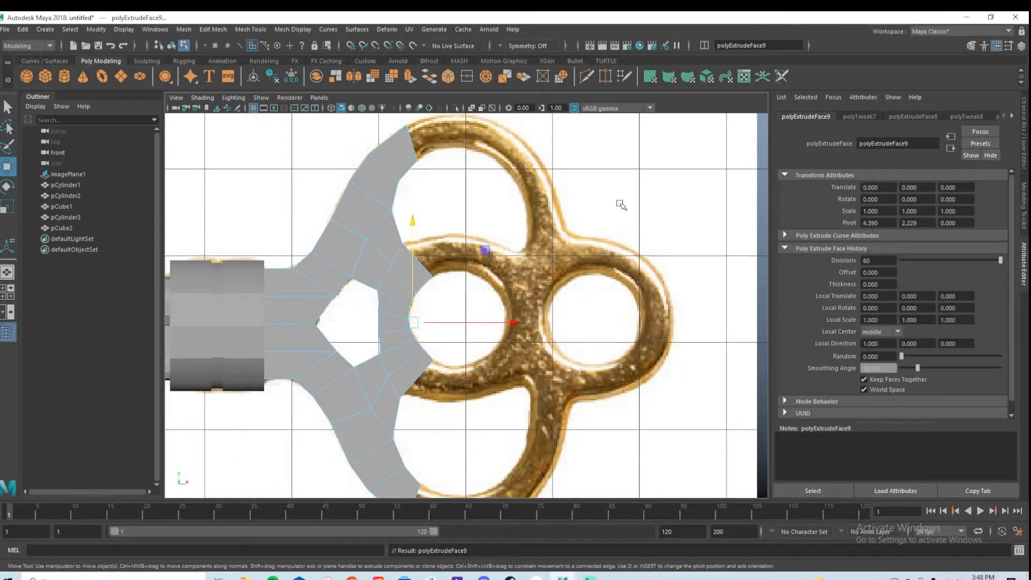
{"action": "left_click_drag", "start_coordinate": [440, 320], "coordinate": [549, 326]}
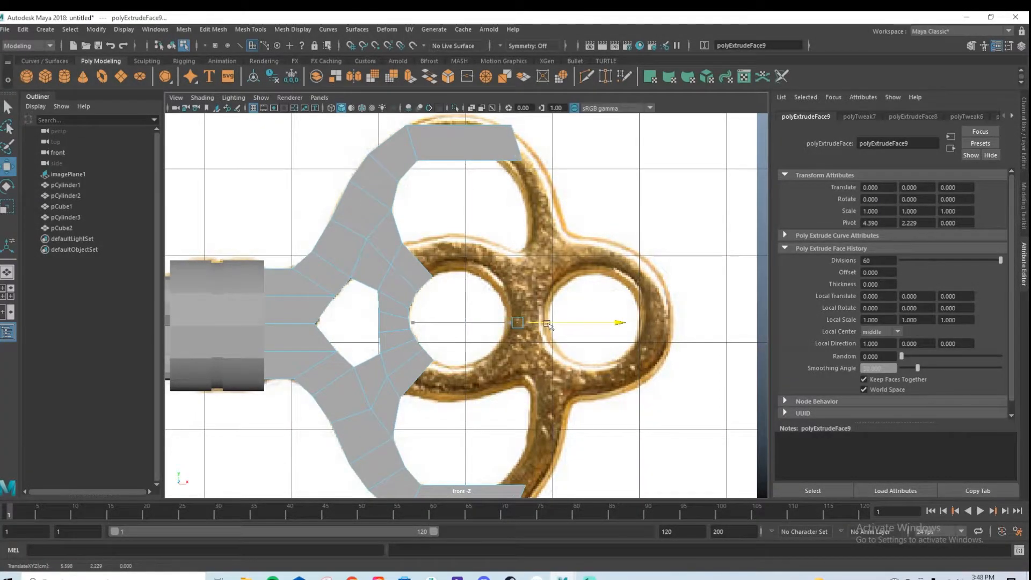
{"action": "scroll", "coordinate": [565, 327], "scroll_direction": "down", "scroll_amount": 1}
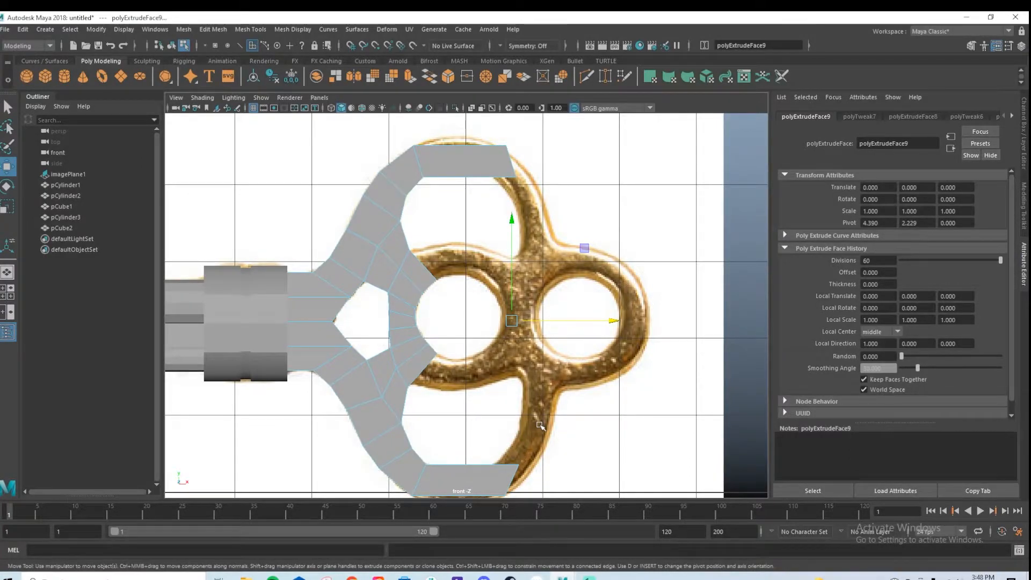
{"action": "key", "text": "e"}
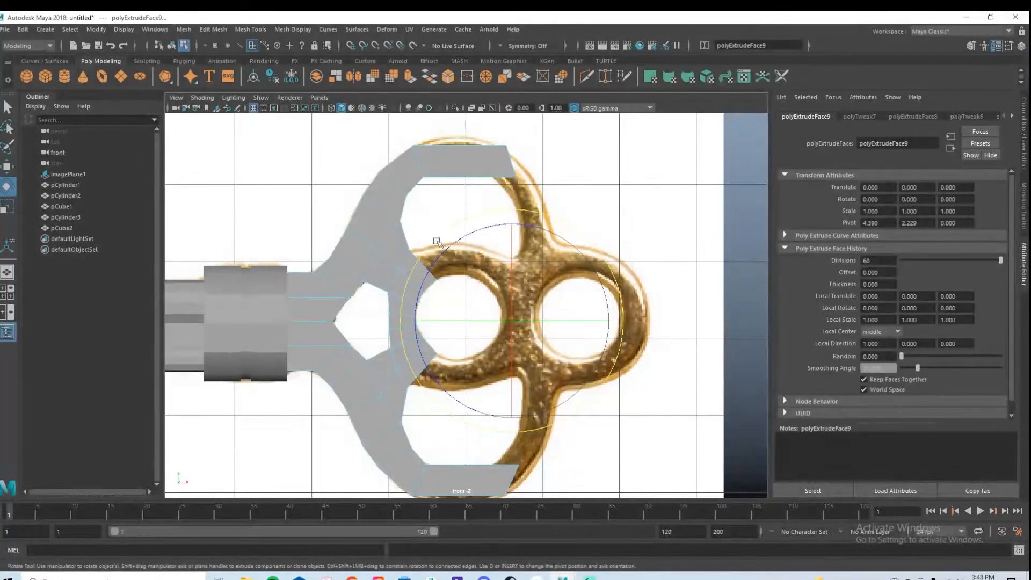
{"action": "left_click_drag", "start_coordinate": [451, 246], "coordinate": [441, 253]}
{"action": "key", "text": "ctrl+z"}
Move the outer and inner end vertices of the upper arm's new segment to match the upper loop's curve.
{"action": "key", "text": "q"}
{"action": "scroll", "coordinate": [508, 148], "scroll_direction": "up", "scroll_amount": 4}
{"action": "right_click_drag", "start_coordinate": [591, 164], "coordinate": [568, 156]}
{"action": "left_click_drag", "start_coordinate": [569, 150], "coordinate": [592, 149]}
{"action": "key", "text": "w"}
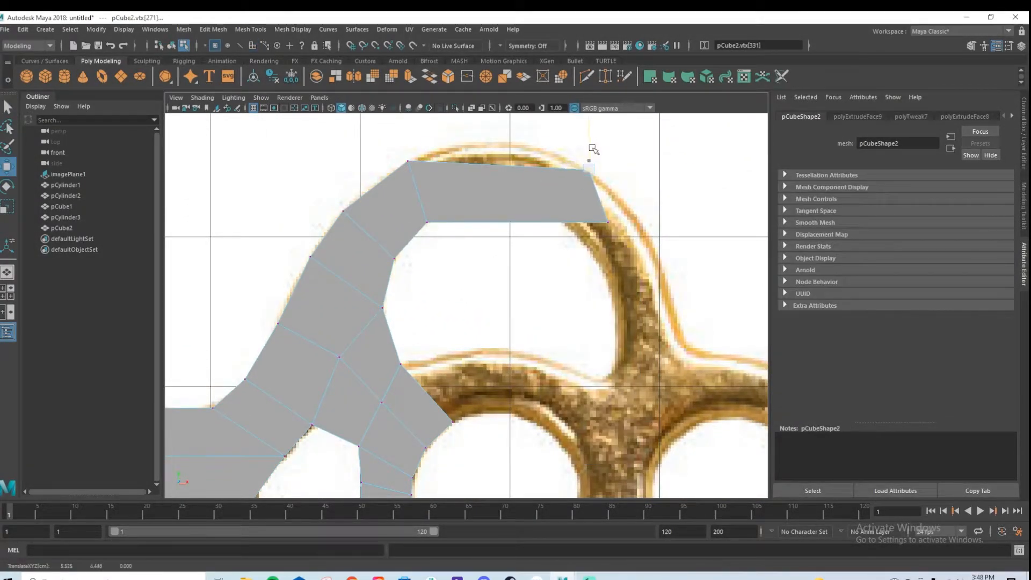
{"action": "mouse_move", "coordinate": [589, 211]}
{"action": "left_mouse_down"}
{"action": "mouse_move", "coordinate": [627, 238]}
{"action": "mouse_move", "coordinate": [604, 222]}
{"action": "left_mouse_up"}
{"action": "left_click_drag", "start_coordinate": [583, 190], "coordinate": [583, 203]}
Align the end vertices of the lower arm's new segment with the edges of the lower loop.
{"action": "middle_click_drag", "start_coordinate": [596, 446], "coordinate": [578, 58], "text": "alt"}
{"action": "middle_click_drag", "start_coordinate": [529, 308], "coordinate": [511, 230], "text": "alt"}
{"action": "left_click_drag", "start_coordinate": [550, 319], "coordinate": [567, 307]}
{"action": "left_click_drag", "start_coordinate": [556, 382], "coordinate": [539, 369]}
Insert an edge loop midway in the lower arm's new segment and move its vertices onto the reference arc.
{"action": "right_click_drag", "start_coordinate": [462, 344], "coordinate": [406, 346], "text": "shift"}
{"action": "left_click", "coordinate": [395, 315]}
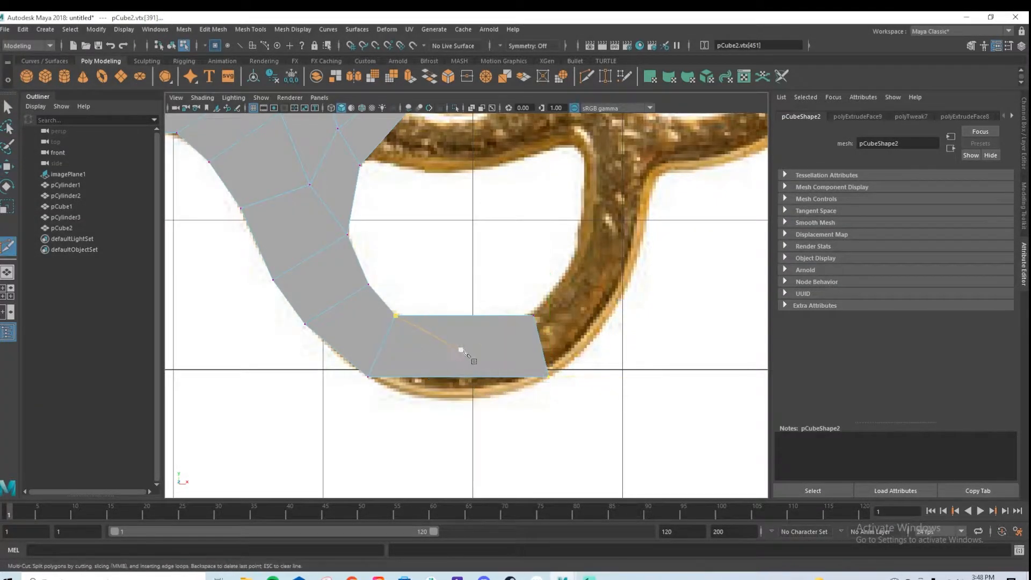
{"action": "middle_click", "coordinate": [459, 346], "text": "ctrl"}
{"action": "key", "text": "q"}
{"action": "key", "text": "w"}
{"action": "left_click_drag", "start_coordinate": [472, 396], "coordinate": [461, 359]}
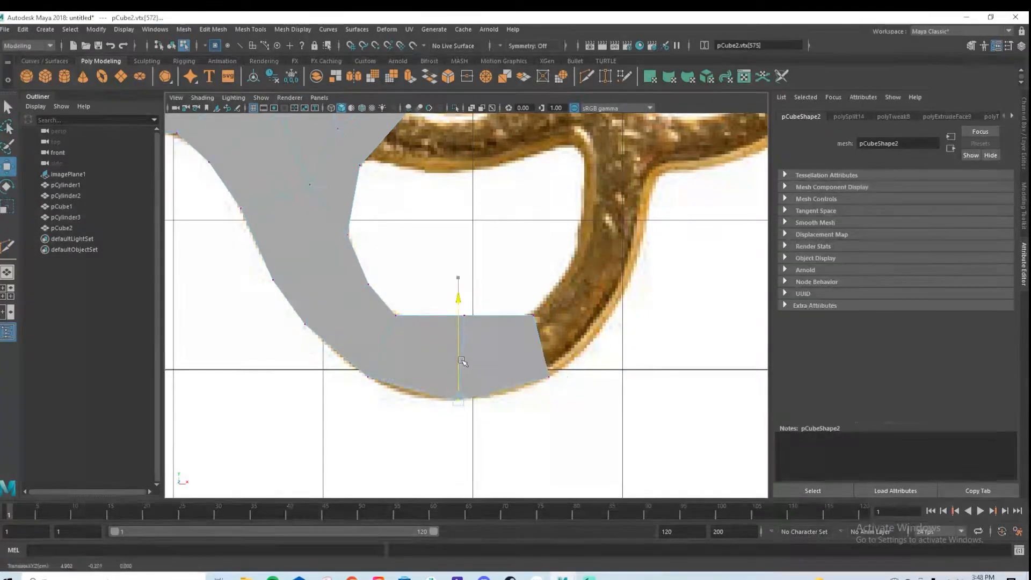
{"action": "left_click_drag", "start_coordinate": [451, 302], "coordinate": [478, 328]}
{"action": "mouse_move", "coordinate": [468, 283]}
{"action": "left_mouse_down"}
{"action": "mouse_move", "coordinate": [468, 313]}
{"action": "mouse_move", "coordinate": [468, 299]}
{"action": "left_mouse_up"}
Insert an edge loop midway in the upper arm's new segment and fit its vertices and the inner end corner to the reference arc.
{"action": "middle_click_drag", "start_coordinate": [473, 283], "coordinate": [484, 447], "text": "alt"}
{"action": "middle_click_drag", "start_coordinate": [489, 229], "coordinate": [496, 397], "text": "alt"}
{"action": "middle_click_drag", "start_coordinate": [487, 188], "coordinate": [500, 380], "text": "alt"}
{"action": "right_click_drag", "start_coordinate": [489, 238], "coordinate": [431, 239], "text": "shift"}
{"action": "middle_click", "coordinate": [488, 246], "text": "ctrl"}
{"action": "key", "text": "q"}
{"action": "key", "text": "w"}
{"action": "left_click_drag", "start_coordinate": [503, 242], "coordinate": [507, 296]}
{"action": "left_click_drag", "start_coordinate": [497, 254], "coordinate": [498, 225]}
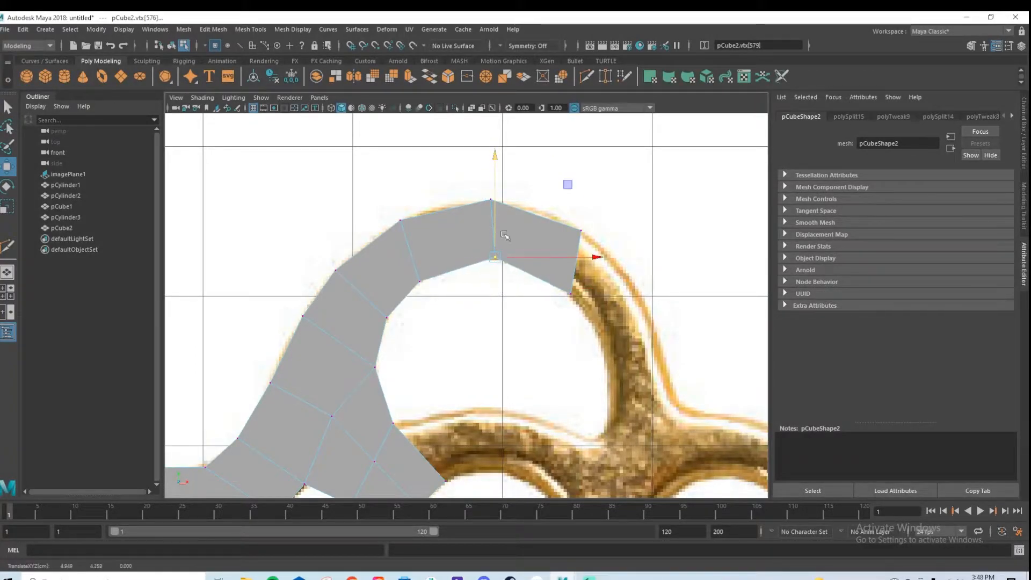
{"action": "left_click_drag", "start_coordinate": [576, 303], "coordinate": [579, 306]}
{"action": "left_click_drag", "start_coordinate": [595, 295], "coordinate": [565, 259]}
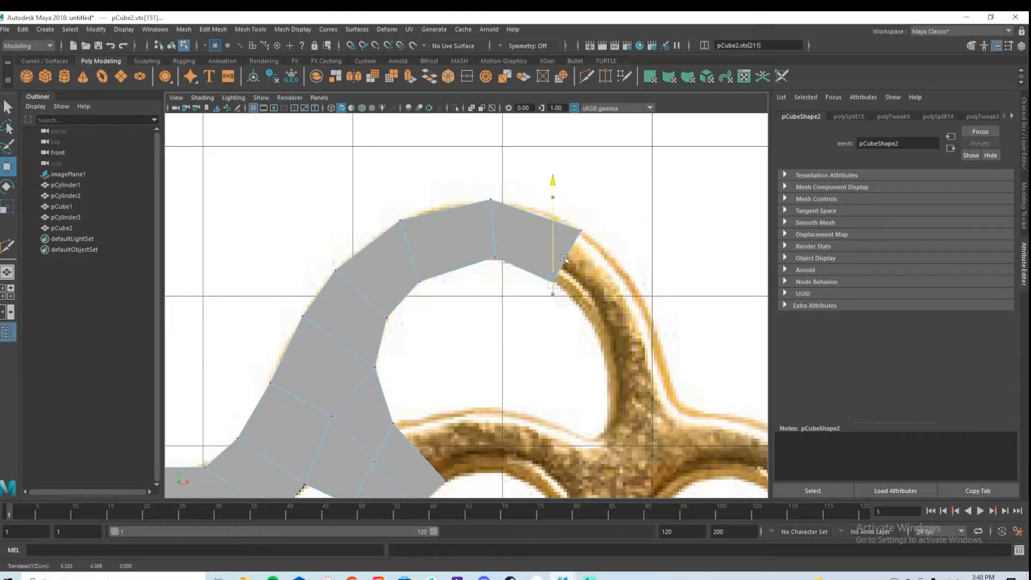
Insert an edge loop in each half of the upper arm's new segment and move their vertices to round the arc.
{"action": "right_click_drag", "start_coordinate": [524, 225], "coordinate": [472, 230], "text": "shift"}
{"action": "middle_click", "coordinate": [465, 210], "text": "ctrl"}
{"action": "middle_click", "coordinate": [529, 216], "text": "ctrl"}
{"action": "key", "text": "q"}
{"action": "left_click", "coordinate": [445, 210]}
{"action": "key", "text": "w"}
{"action": "left_click_drag", "start_coordinate": [445, 191], "coordinate": [446, 184]}
{"action": "left_click_drag", "start_coordinate": [514, 205], "coordinate": [538, 190]}
{"action": "key", "text": "ctrl+z"}
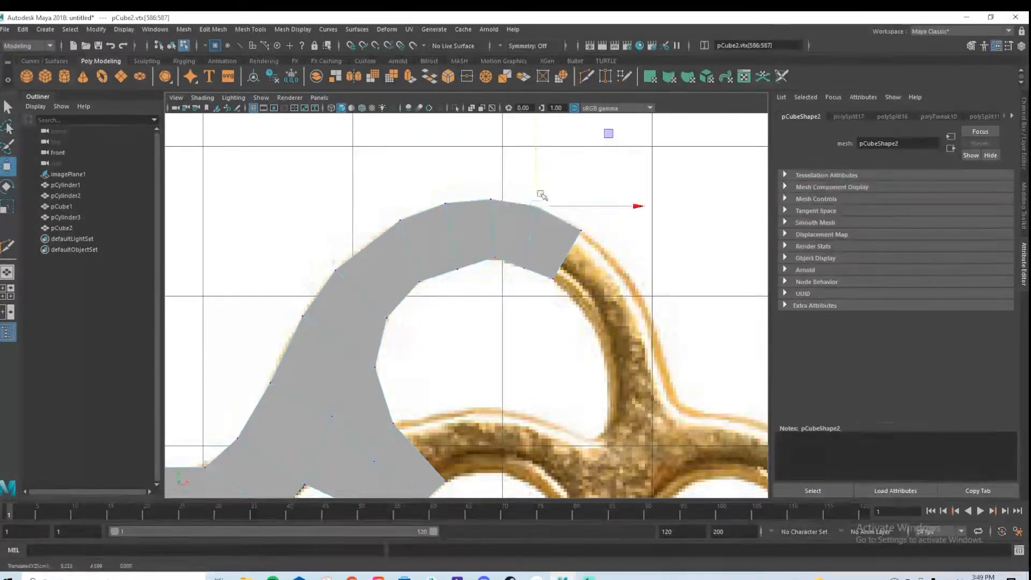
{"action": "left_click", "coordinate": [457, 268]}
{"action": "left_click_drag", "start_coordinate": [457, 245], "coordinate": [457, 234]}
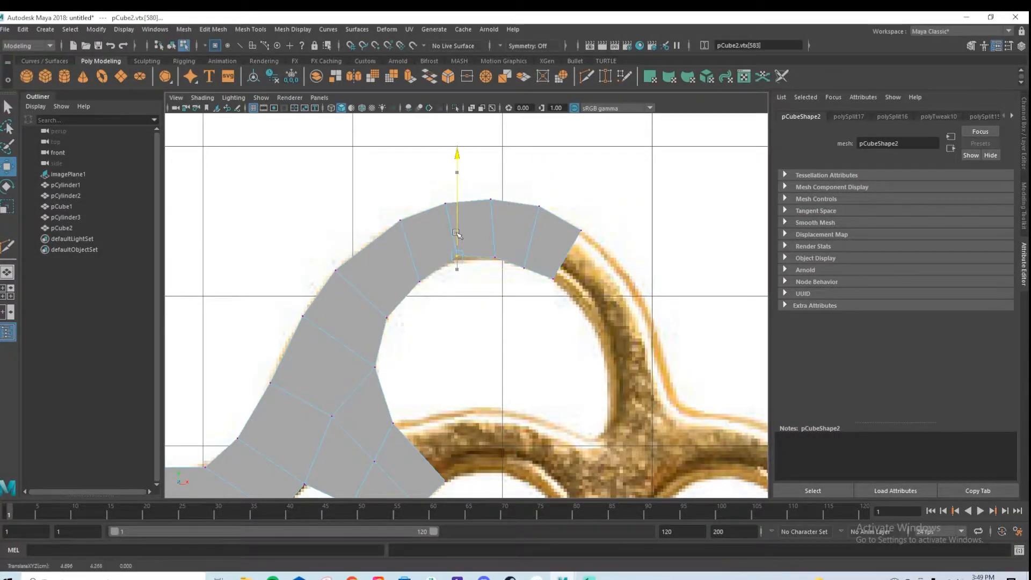
{"action": "left_click", "coordinate": [524, 262]}
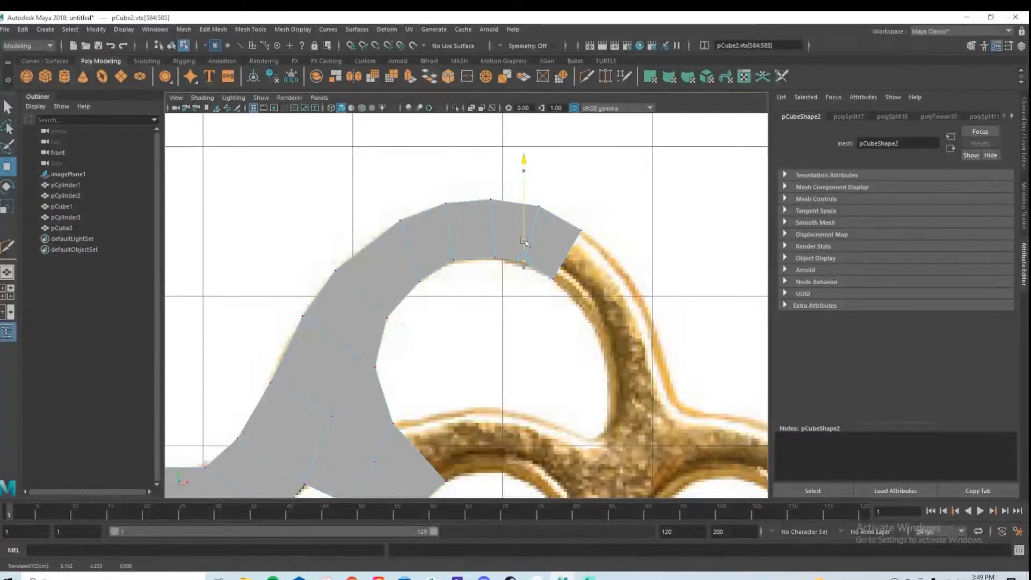
Add an edge loop to each half of the lower arm's new segment and move their outer vertices onto the reference curve.
{"action": "middle_click_drag", "start_coordinate": [534, 254], "coordinate": [529, 134], "text": "alt"}
{"action": "middle_click_drag", "start_coordinate": [514, 419], "coordinate": [509, 108], "text": "alt"}
{"action": "middle_click_drag", "start_coordinate": [501, 329], "coordinate": [479, 250], "text": "alt"}
{"action": "right_click_drag", "start_coordinate": [439, 339], "coordinate": [382, 340], "text": "shift"}
{"action": "left_click", "coordinate": [423, 347], "text": "ctrl"}
{"action": "key", "text": "q"}
{"action": "left_click_drag", "start_coordinate": [398, 371], "coordinate": [424, 390]}
{"action": "key", "text": "w"}
{"action": "left_click_drag", "start_coordinate": [416, 339], "coordinate": [416, 349]}
{"action": "left_click_drag", "start_coordinate": [493, 369], "coordinate": [514, 389]}
{"action": "left_click_drag", "start_coordinate": [504, 344], "coordinate": [504, 349]}
Adjust the inner vertices of the lower arm's new edge loops to follow the lower hole's curve.
{"action": "left_click", "coordinate": [431, 293]}
{"action": "mouse_move", "coordinate": [423, 309]}
{"action": "left_mouse_down"}
{"action": "mouse_move", "coordinate": [437, 322]}
{"action": "mouse_move", "coordinate": [432, 300]}
{"action": "left_mouse_up"}
{"action": "left_click_drag", "start_coordinate": [481, 309], "coordinate": [530, 295]}
{"action": "left_click", "coordinate": [501, 304]}
{"action": "key", "text": "ctrl+z"}
Extrude the end faces of both curved arms with 1 division and move them outward along X.
{"action": "scroll", "coordinate": [518, 334], "scroll_direction": "down", "scroll_amount": 5}
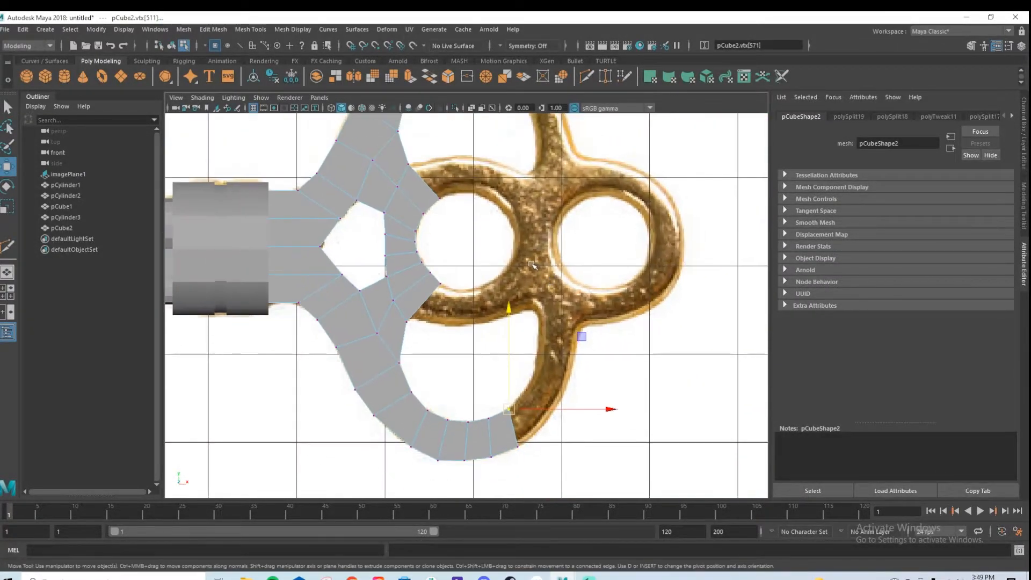
{"action": "scroll", "coordinate": [537, 322], "scroll_direction": "up", "scroll_amount": 3}
{"action": "key", "text": "space"}
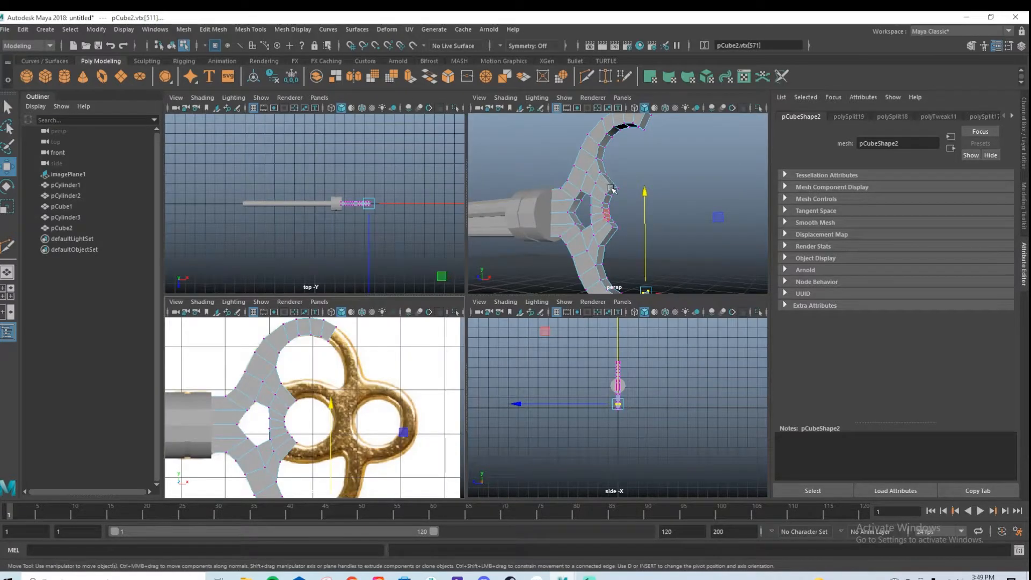
{"action": "key", "text": "space"}
{"action": "left_click_drag", "start_coordinate": [662, 224], "coordinate": [548, 212], "text": "alt"}
{"action": "right_click_drag", "start_coordinate": [501, 162], "coordinate": [515, 203]}
{"action": "left_click", "coordinate": [477, 141]}
{"action": "left_click_drag", "start_coordinate": [517, 348], "coordinate": [505, 384], "text": "alt"}
{"action": "left_click", "coordinate": [455, 389], "text": "shift"}
{"action": "key", "text": "space"}
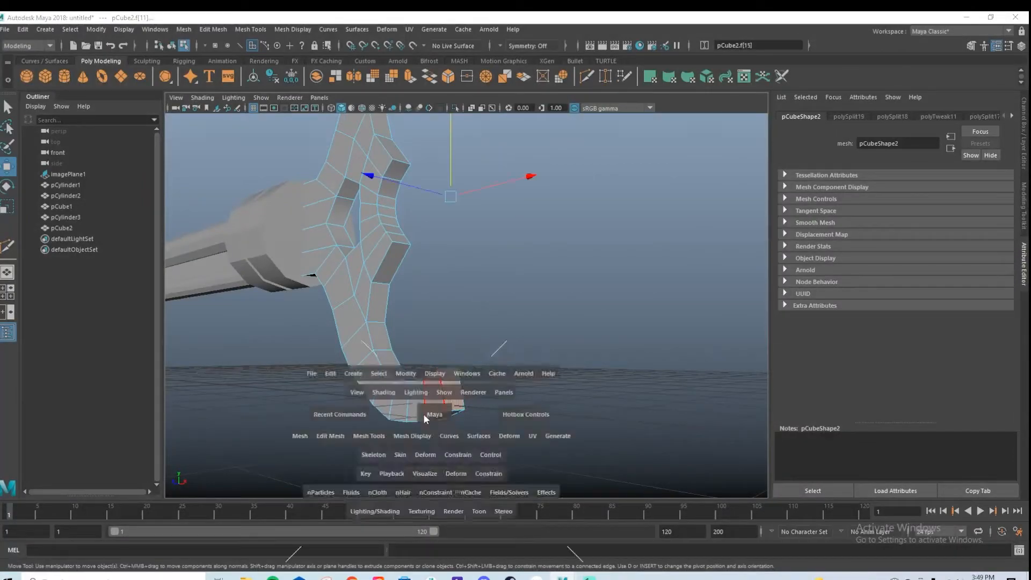
{"action": "key", "text": "space"}
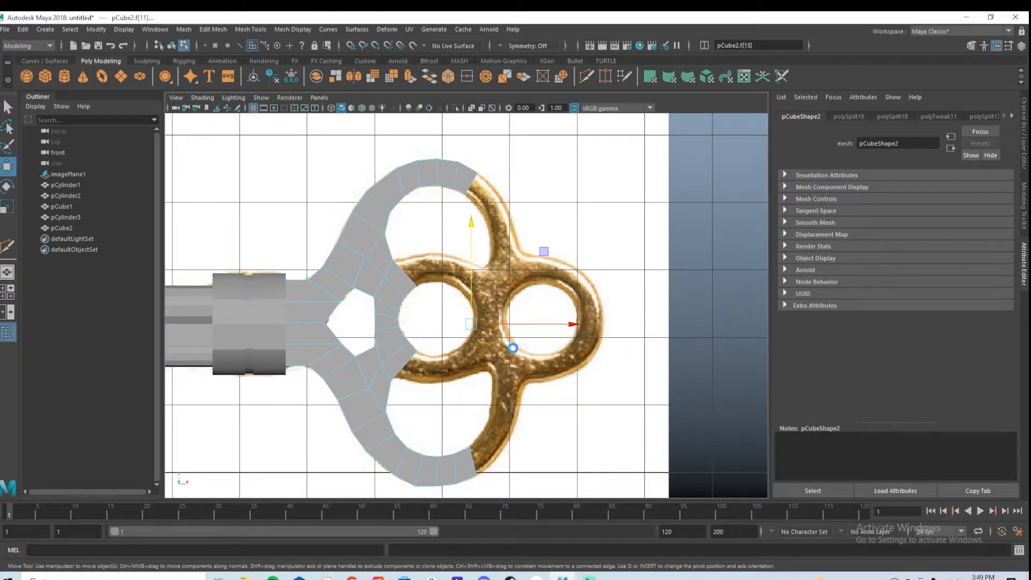
{"action": "key", "text": "ctrl+e"}
{"action": "left_click", "coordinate": [674, 227]}
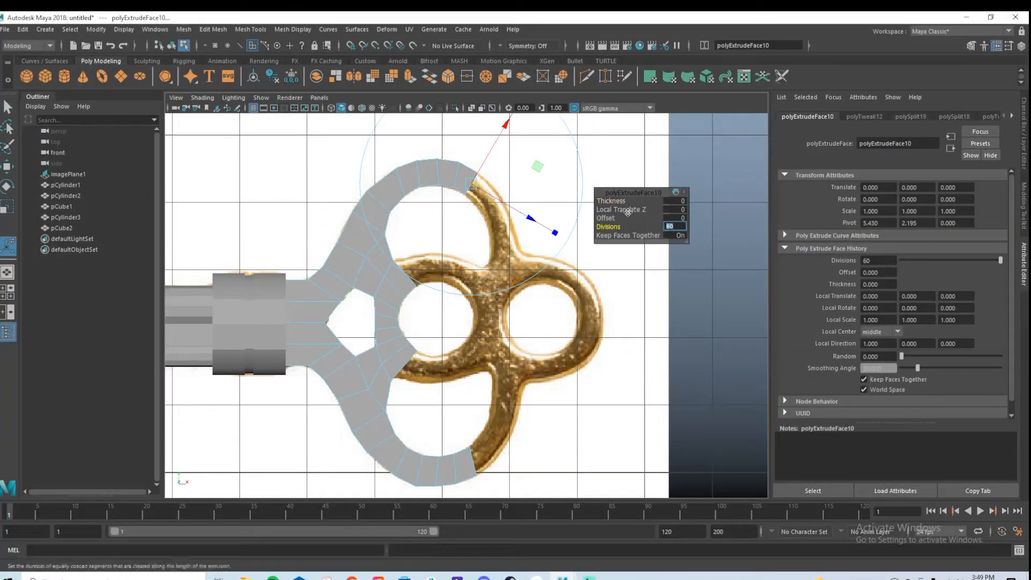
{"action": "key", "text": "w"}
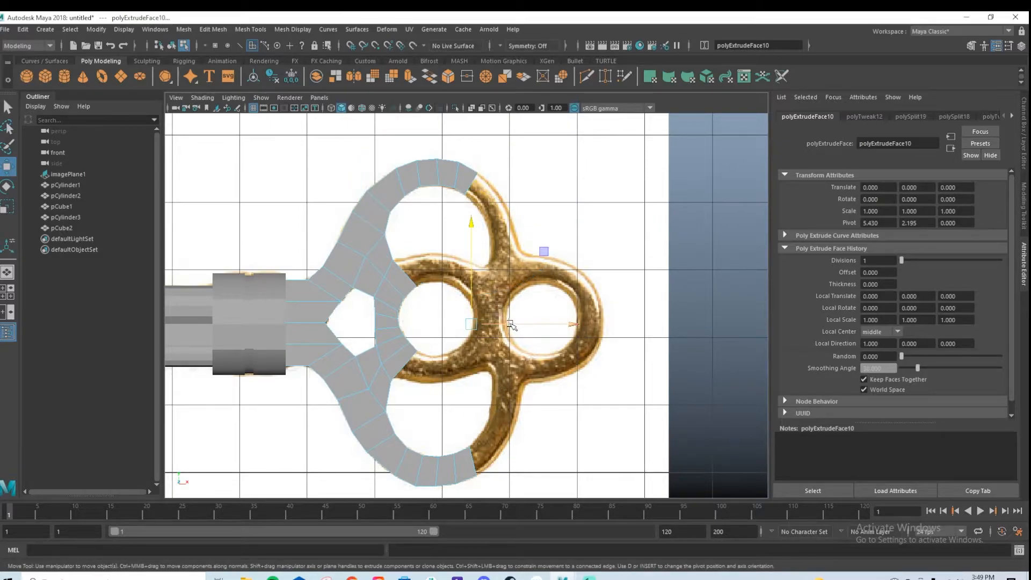
{"action": "left_click_drag", "start_coordinate": [509, 324], "coordinate": [549, 325]}
{"action": "key", "text": "r"}
{"action": "left_click_drag", "start_coordinate": [509, 239], "coordinate": [518, 329]}
{"action": "key", "text": "ctrl+z"}
Extend the extruded ends of both arms farther along X to about 7.4 cm.
{"action": "key", "text": "w"}
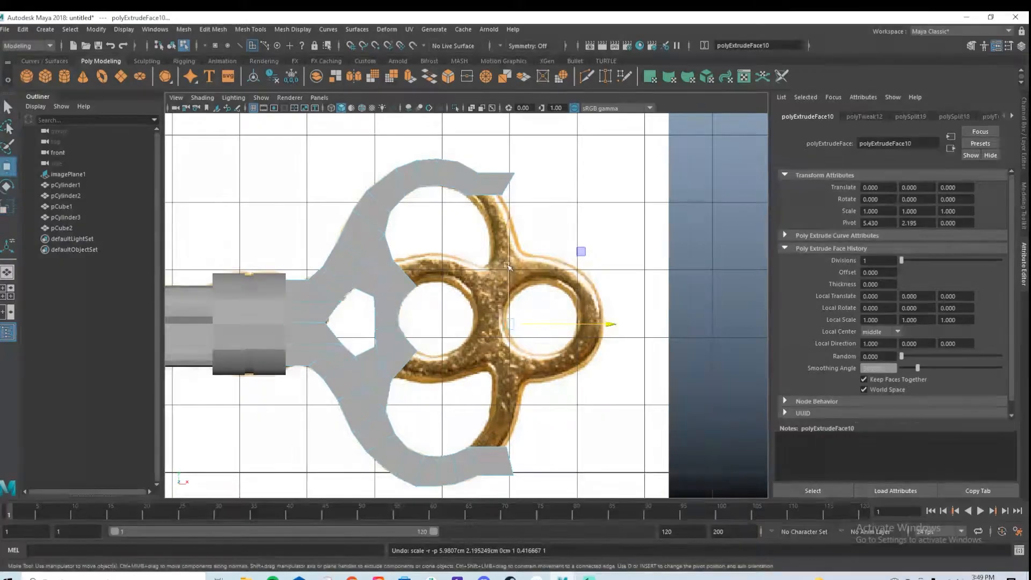
{"action": "left_click_drag", "start_coordinate": [546, 324], "coordinate": [643, 334]}
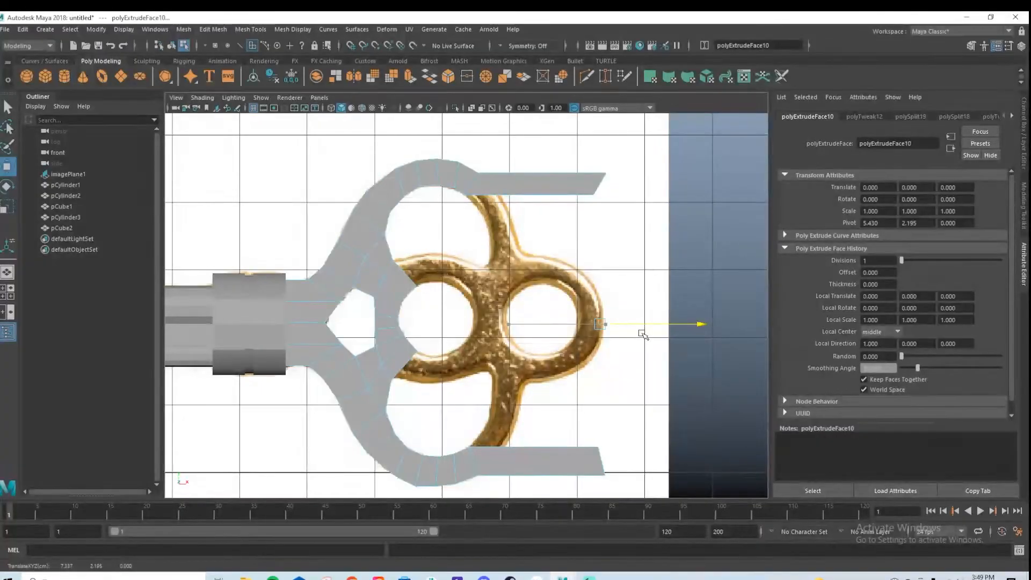
Move and rotate the end vertices of the lower arm's new segment to meet the junction below the two round holes.
{"action": "right_click_drag", "start_coordinate": [592, 450], "coordinate": [590, 397]}
{"action": "left_click", "coordinate": [582, 435]}
{"action": "right_click", "coordinate": [579, 441]}
{"action": "right_click_drag", "start_coordinate": [579, 455], "coordinate": [530, 286]}
{"action": "left_click_drag", "start_coordinate": [580, 439], "coordinate": [561, 355]}
{"action": "key", "text": "e"}
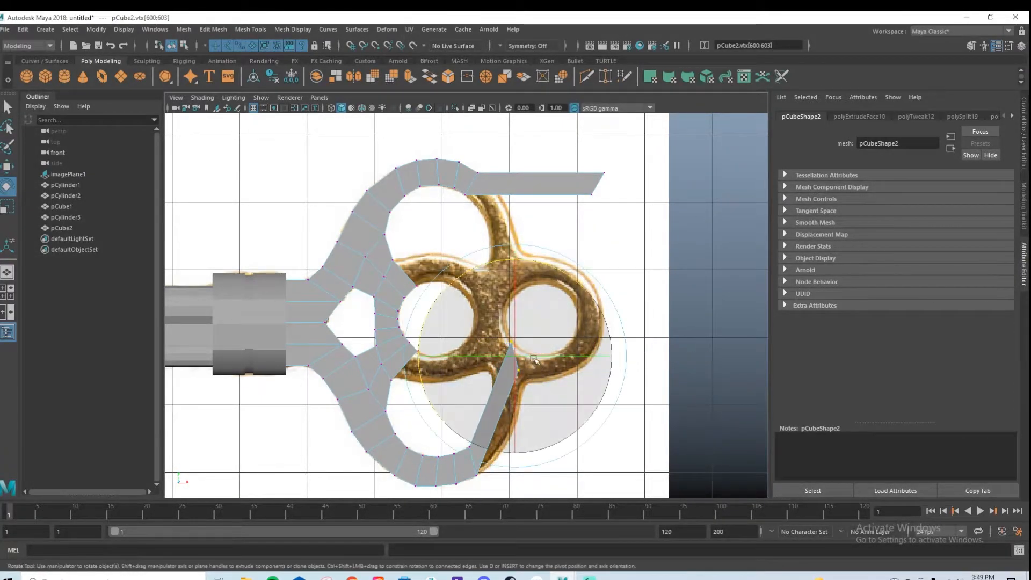
{"action": "left_click_drag", "start_coordinate": [423, 356], "coordinate": [462, 436]}
{"action": "key", "text": "w"}
{"action": "left_click_drag", "start_coordinate": [515, 320], "coordinate": [514, 342]}
{"action": "key", "text": "e"}
{"action": "left_click_drag", "start_coordinate": [429, 422], "coordinate": [445, 442]}
{"action": "key", "text": "w"}
{"action": "left_click_drag", "start_coordinate": [543, 377], "coordinate": [509, 355]}
{"action": "middle_click_drag", "start_coordinate": [509, 351], "coordinate": [487, 411], "text": "alt"}
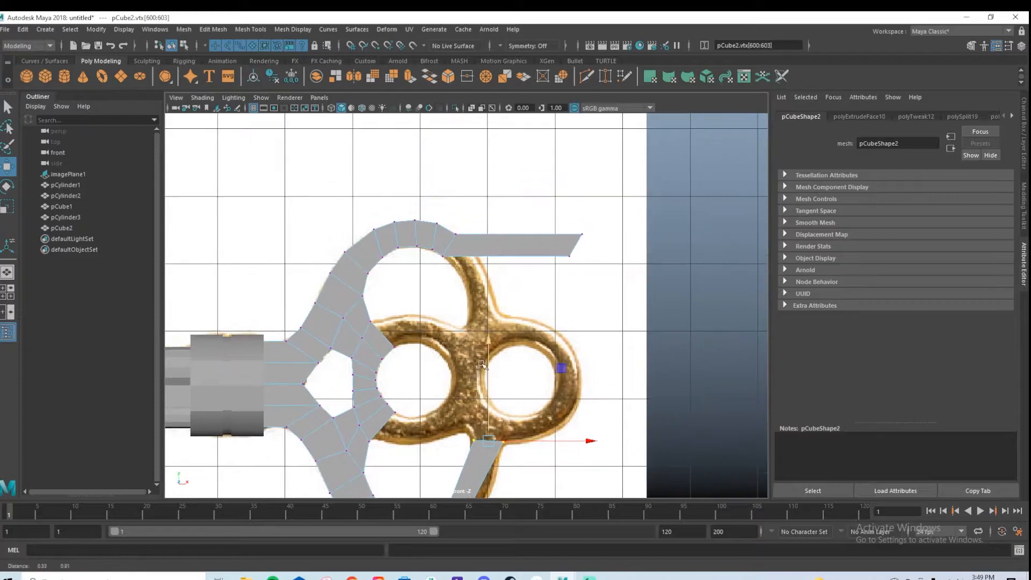
Move and rotate the end vertices of the upper arm's new segment to meet the junction above the two round holes.
{"action": "scroll", "coordinate": [487, 411], "scroll_direction": "up", "scroll_amount": 1}
{"action": "left_click_drag", "start_coordinate": [574, 198], "coordinate": [634, 276]}
{"action": "left_click_drag", "start_coordinate": [621, 239], "coordinate": [495, 250]}
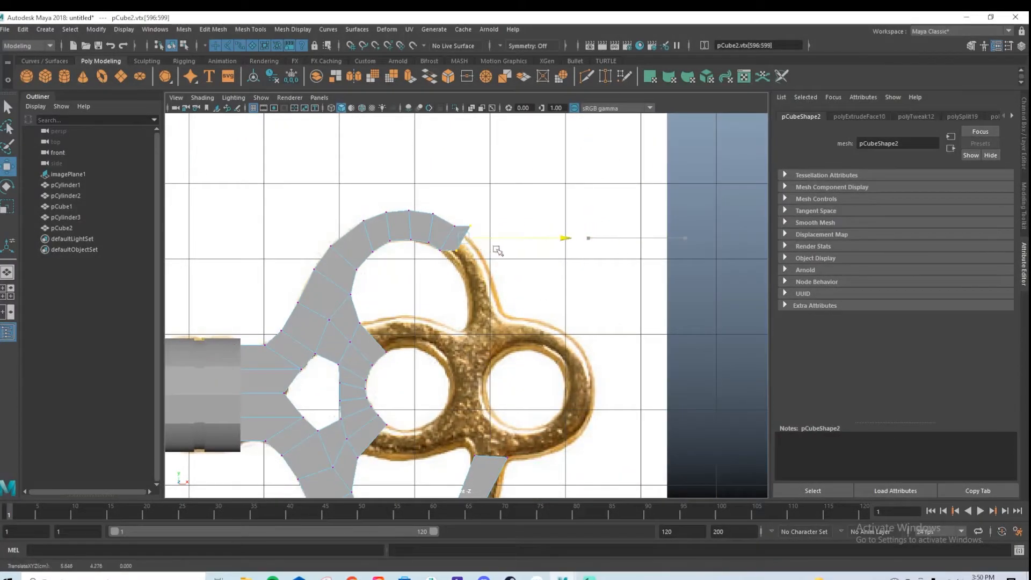
{"action": "left_click_drag", "start_coordinate": [465, 208], "coordinate": [466, 311]}
{"action": "key", "text": "e"}
{"action": "left_click_drag", "start_coordinate": [519, 240], "coordinate": [565, 300]}
{"action": "key", "text": "w"}
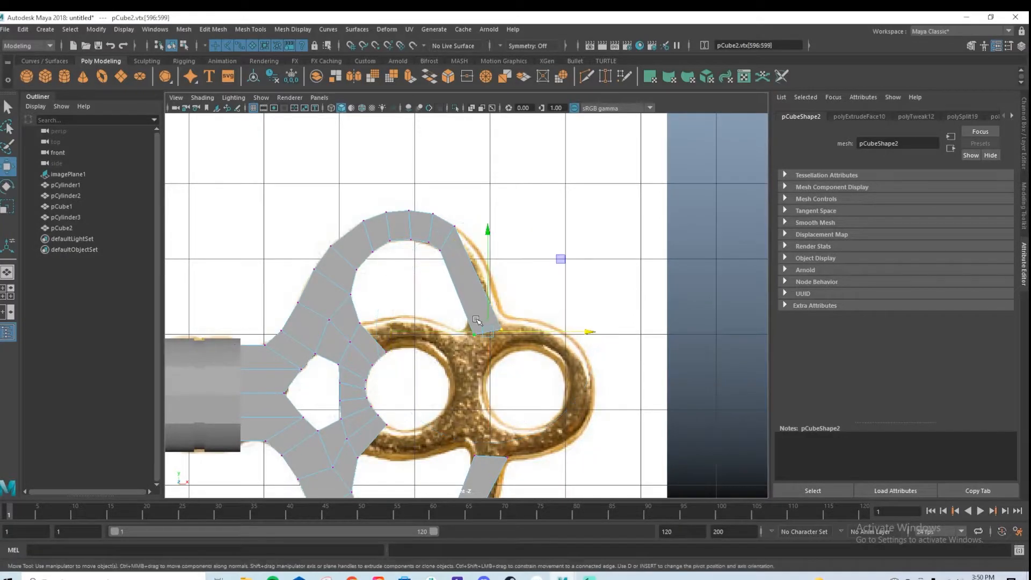
{"action": "left_click", "coordinate": [493, 302]}
{"action": "left_click", "coordinate": [476, 321]}
{"action": "right_click_drag", "start_coordinate": [493, 286], "coordinate": [446, 287]}
{"action": "left_click_drag", "start_coordinate": [442, 322], "coordinate": [548, 342]}
{"action": "left_click_drag", "start_coordinate": [486, 293], "coordinate": [486, 283]}
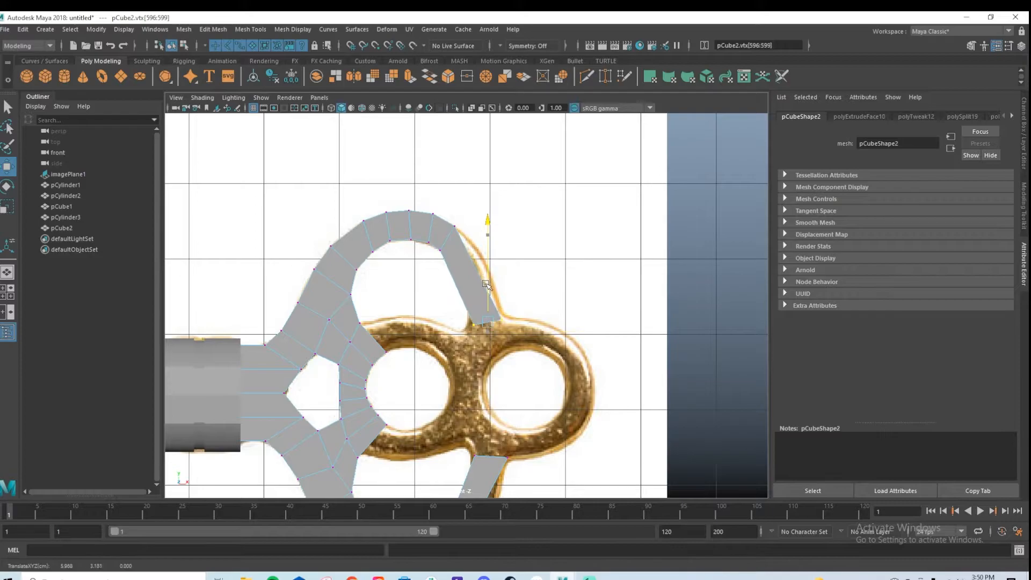
Insert three edge loops across the upper arm's last segment above the junction.
{"action": "scroll", "coordinate": [467, 304], "scroll_direction": "up", "scroll_amount": 5}
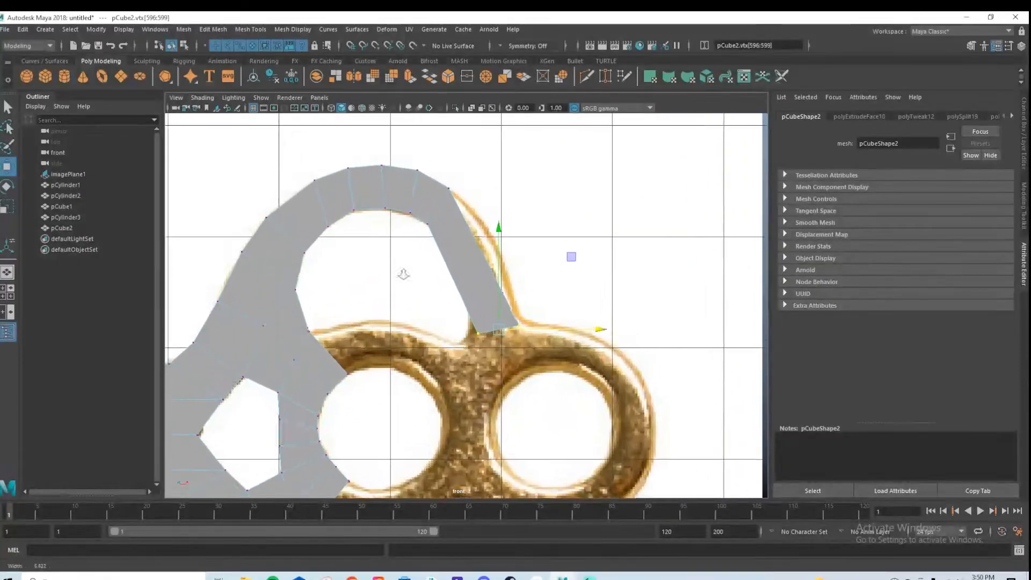
{"action": "mouse_move", "coordinate": [472, 225]}
{"action": "right_mouse_down", "text": "shift"}
{"action": "mouse_move", "coordinate": [403, 204]}
{"action": "mouse_move", "coordinate": [421, 223]}
{"action": "mouse_move", "coordinate": [411, 221]}
{"action": "right_mouse_up", "text": "shift"}
{"action": "middle_click", "coordinate": [449, 266], "text": "ctrl"}
{"action": "middle_click", "coordinate": [450, 199], "text": "ctrl"}
{"action": "middle_click", "coordinate": [487, 265], "text": "ctrl"}
{"action": "middle_click_drag", "start_coordinate": [478, 241], "coordinate": [467, 309], "text": "alt"}
{"action": "scroll", "coordinate": [462, 258], "scroll_direction": "up", "scroll_amount": 1}
{"action": "key", "text": "q"}
Move the outer vertices of the upper arm's new edge loops onto the reference key's outer curve.
{"action": "left_click_drag", "start_coordinate": [443, 183], "coordinate": [526, 197]}
{"action": "key", "text": "w"}
{"action": "left_click_drag", "start_coordinate": [474, 278], "coordinate": [511, 263]}
{"action": "left_click_drag", "start_coordinate": [561, 272], "coordinate": [555, 273]}
{"action": "left_click_drag", "start_coordinate": [519, 334], "coordinate": [586, 351]}
Move the inner vertices of the upper arm's new edge loops to follow the upper hole's curve and adjust the arm's end.
{"action": "left_click", "coordinate": [397, 260]}
{"action": "left_click_drag", "start_coordinate": [442, 257], "coordinate": [484, 255]}
{"action": "left_click", "coordinate": [425, 321]}
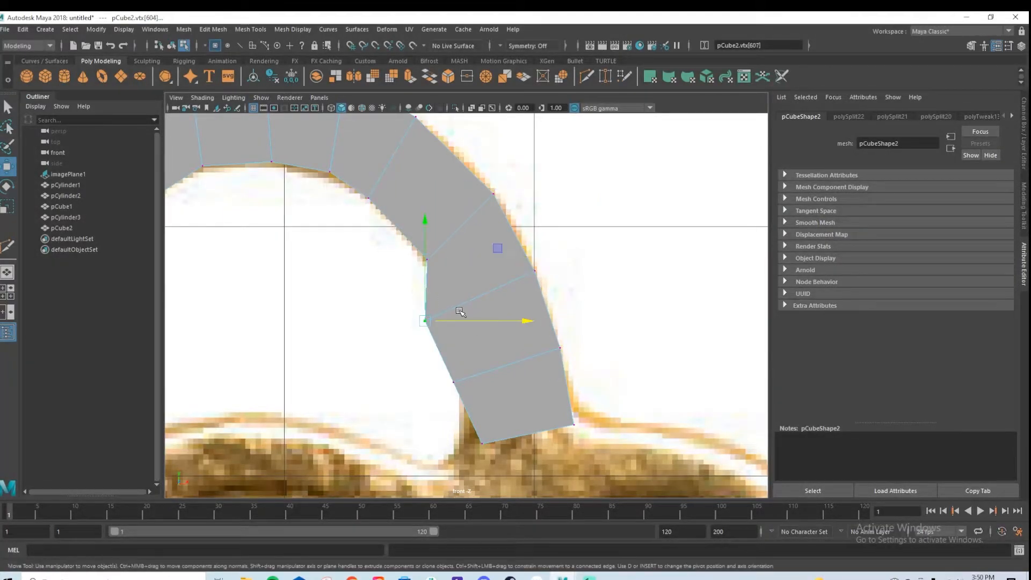
{"action": "left_click_drag", "start_coordinate": [468, 321], "coordinate": [501, 321]}
{"action": "left_click_drag", "start_coordinate": [434, 367], "coordinate": [486, 382]}
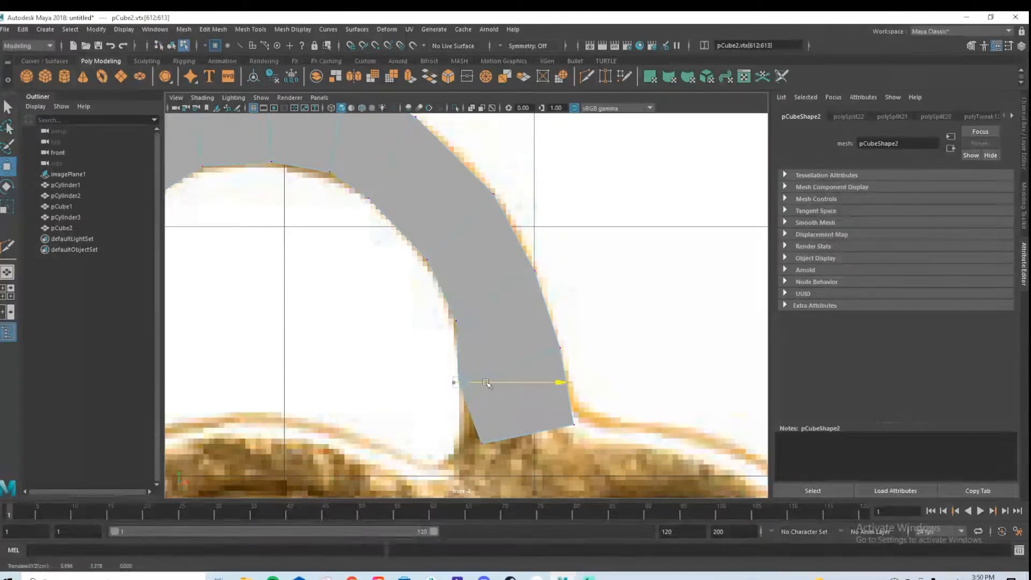
{"action": "mouse_move", "coordinate": [465, 453]}
{"action": "left_mouse_down"}
{"action": "mouse_move", "coordinate": [497, 432]}
{"action": "mouse_move", "coordinate": [483, 442]}
{"action": "left_mouse_up"}
{"action": "left_click_drag", "start_coordinate": [559, 398], "coordinate": [613, 413]}
Insert three edge loops across the lower arm's last segment below the junction.
{"action": "middle_click_drag", "start_coordinate": [585, 430], "coordinate": [563, 220], "text": "alt"}
{"action": "middle_click_drag", "start_coordinate": [537, 467], "coordinate": [545, 172], "text": "alt"}
{"action": "middle_click_drag", "start_coordinate": [535, 472], "coordinate": [540, 355], "text": "alt"}
{"action": "right_click_drag", "start_coordinate": [479, 316], "coordinate": [432, 316], "text": "shift"}
{"action": "key", "text": "ctrl+z"}
{"action": "key", "text": "q"}
{"action": "middle_click_drag", "start_coordinate": [436, 374], "coordinate": [420, 304], "text": "alt"}
Move the outer vertices of the lower arm's new edge loops onto the reference key's outer curve.
{"action": "left_click_drag", "start_coordinate": [417, 391], "coordinate": [481, 413]}
{"action": "key", "text": "w"}
{"action": "left_click_drag", "start_coordinate": [461, 379], "coordinate": [463, 396]}
{"action": "left_click_drag", "start_coordinate": [465, 303], "coordinate": [548, 326]}
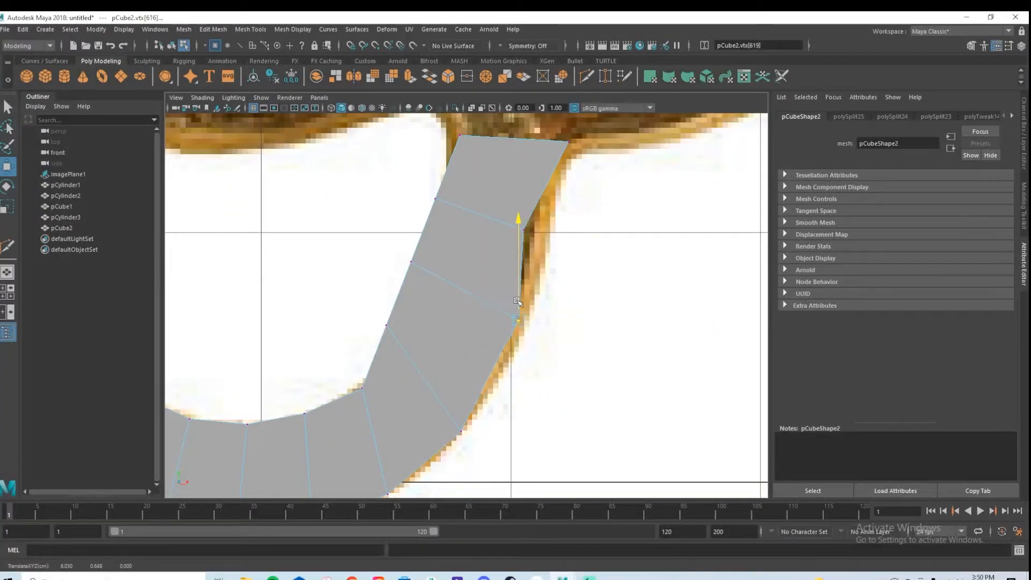
{"action": "left_click", "coordinate": [555, 242], "text": "alt"}
{"action": "left_click_drag", "start_coordinate": [511, 215], "coordinate": [571, 232]}
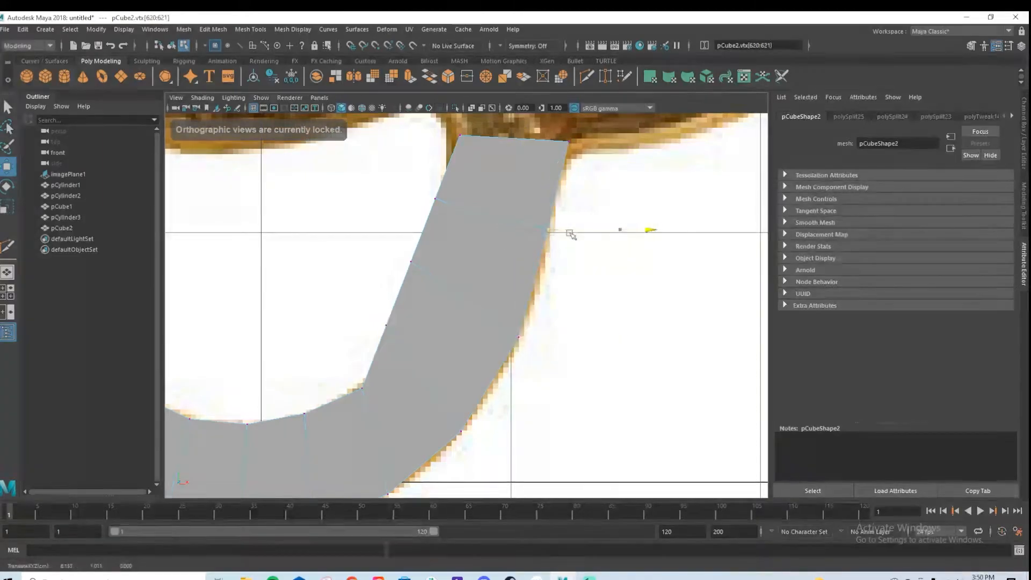
Move the inner vertices of the lower arm's new edge loops and its inner end vertex to follow the lower hole's curve.
{"action": "left_click_drag", "start_coordinate": [423, 190], "coordinate": [477, 209]}
{"action": "left_click_drag", "start_coordinate": [424, 248], "coordinate": [397, 276]}
{"action": "left_click_drag", "start_coordinate": [461, 262], "coordinate": [486, 263]}
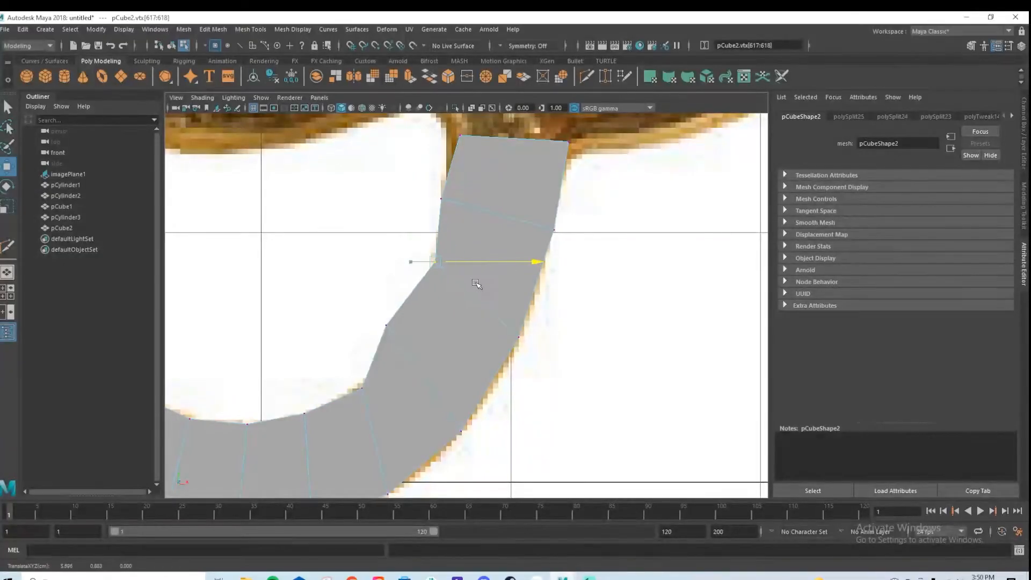
{"action": "left_click_drag", "start_coordinate": [376, 316], "coordinate": [399, 338]}
{"action": "mouse_move", "coordinate": [416, 325]}
{"action": "left_mouse_down"}
{"action": "mouse_move", "coordinate": [437, 325]}
{"action": "mouse_move", "coordinate": [412, 324]}
{"action": "mouse_move", "coordinate": [415, 307]}
{"action": "left_mouse_up"}
{"action": "middle_click_drag", "start_coordinate": [417, 300], "coordinate": [417, 371], "text": "alt"}
{"action": "mouse_move", "coordinate": [445, 194]}
{"action": "left_mouse_down"}
{"action": "mouse_move", "coordinate": [470, 217]}
{"action": "mouse_move", "coordinate": [462, 203]}
{"action": "left_mouse_up"}
{"action": "scroll", "coordinate": [479, 218], "scroll_direction": "down", "scroll_amount": 6}
{"action": "middle_click_drag", "start_coordinate": [484, 272], "coordinate": [485, 310], "text": "alt"}
{"action": "scroll", "coordinate": [510, 316], "scroll_direction": "down", "scroll_amount": 1}
{"action": "scroll", "coordinate": [539, 324], "scroll_direction": "up", "scroll_amount": 2}
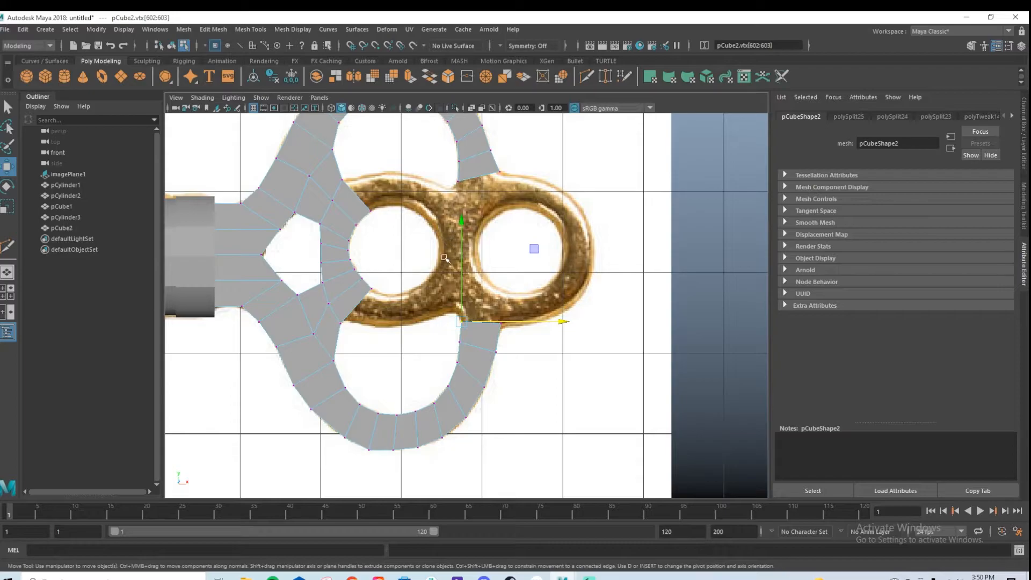
{"action": "scroll", "coordinate": [385, 197], "scroll_direction": "down", "scroll_amount": 2}
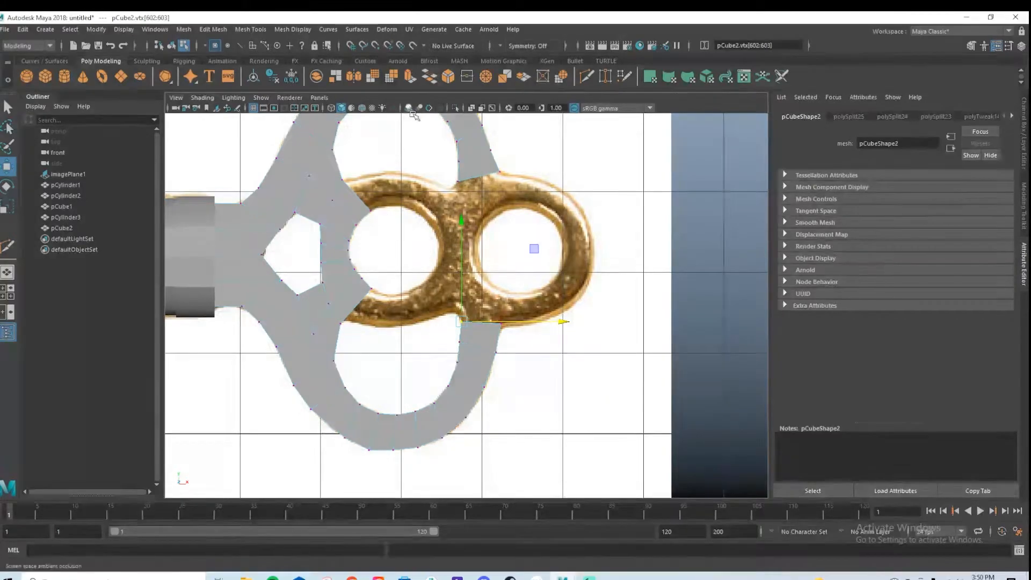
{"action": "key", "text": "space"}
{"action": "key", "text": "space"}
{"action": "right_click_drag", "start_coordinate": [398, 250], "coordinate": [398, 278]}
{"action": "left_click", "coordinate": [389, 267]}
{"action": "left_click_drag", "start_coordinate": [413, 207], "coordinate": [423, 224], "text": "alt"}
{"action": "left_click", "coordinate": [394, 175], "text": "shift"}
{"action": "key", "text": "space"}
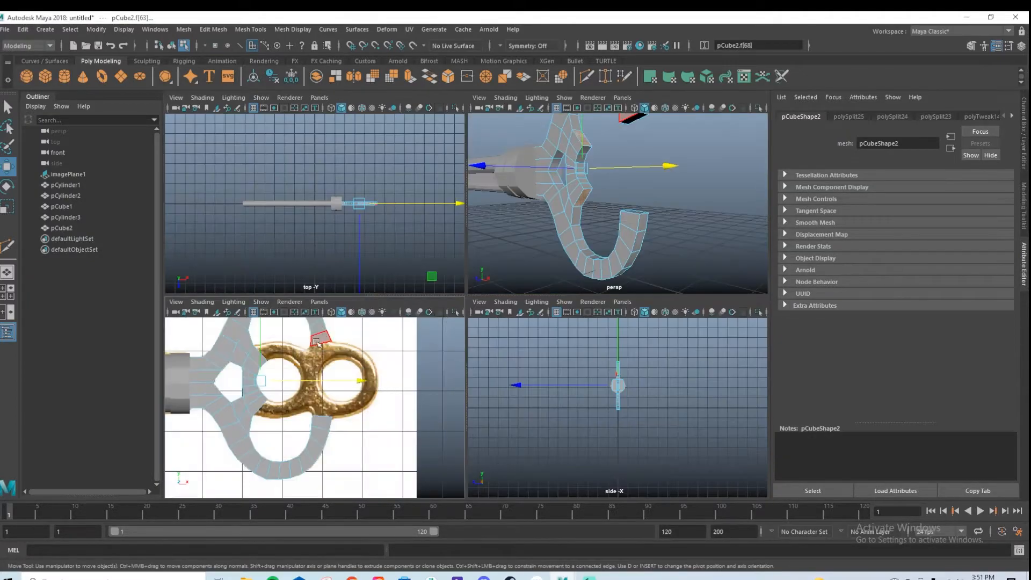
{"action": "key", "text": "space"}
{"action": "key", "text": "ctrl+e"}
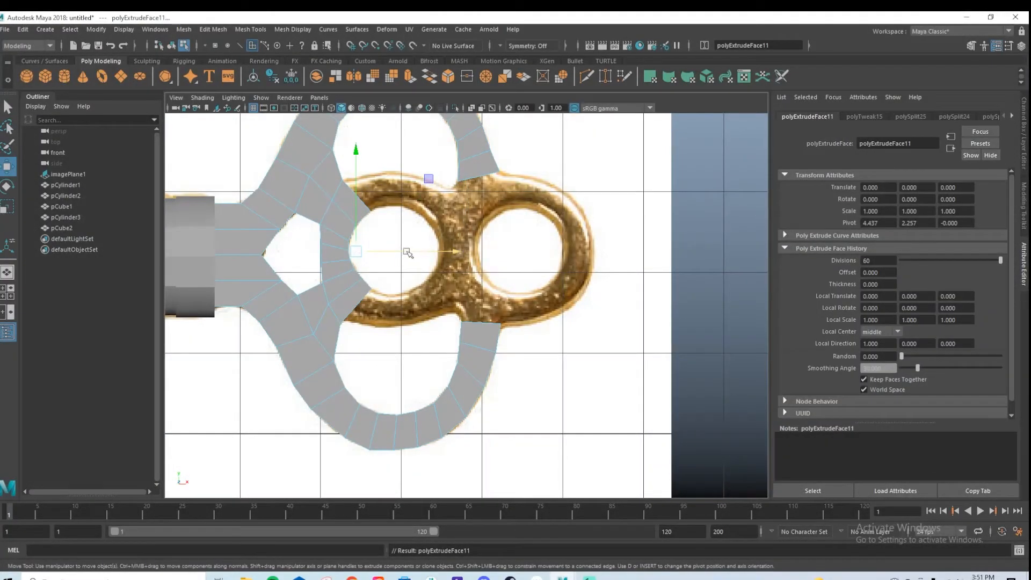
{"action": "key", "text": "ctrl+z"}
{"action": "key", "text": "ctrl+z"}
{"action": "key", "text": "ctrl+z"}
{"action": "key", "text": "ctrl+z"}
{"action": "key", "text": "ctrl+z"}
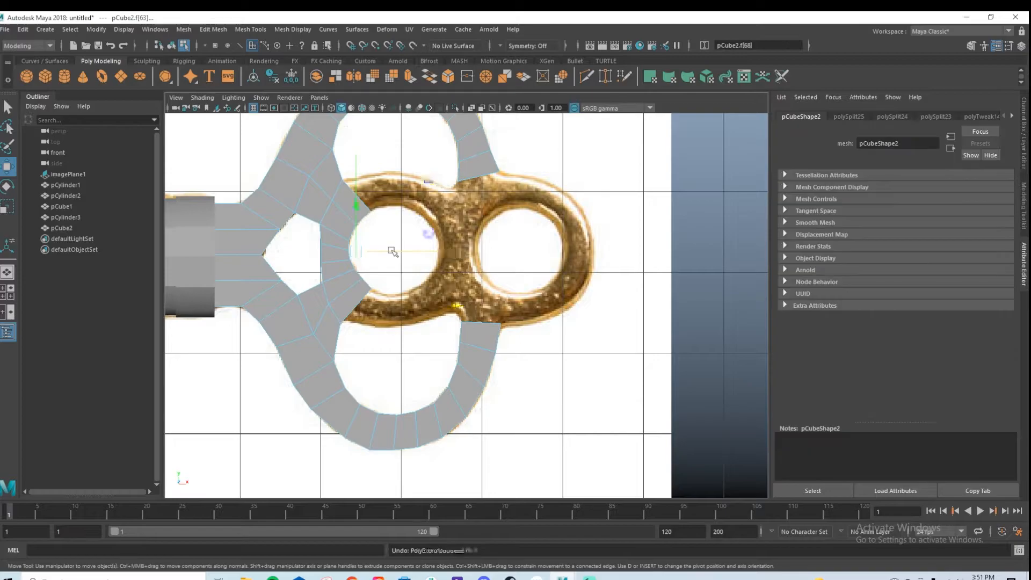
{"action": "key", "text": "ctrl+z"}
{"action": "key", "text": "ctrl+z"}
{"action": "key", "text": "shift+z"}
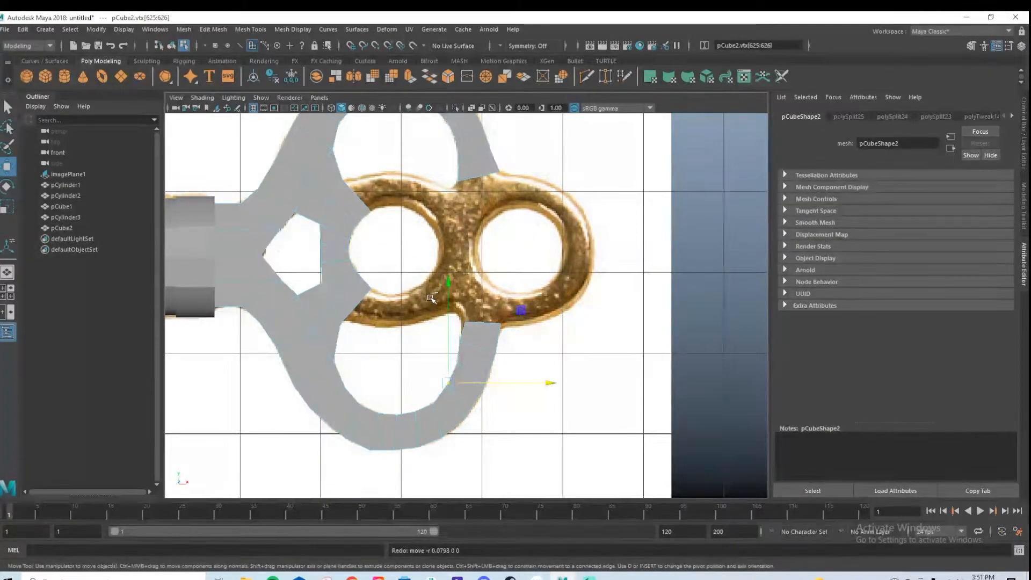
{"action": "key", "text": "shift+z"}
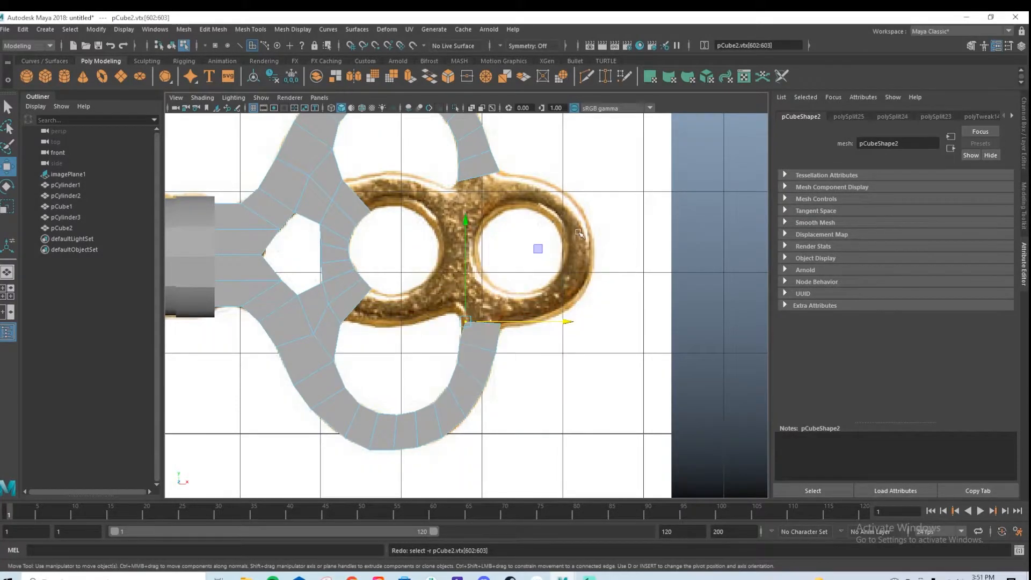
Extrude the two faces above and below the left round hole with 1 division and move them along X to about 5.9 cm.
{"action": "key", "text": "space"}
{"action": "key", "text": "space"}
{"action": "key", "text": "space"}
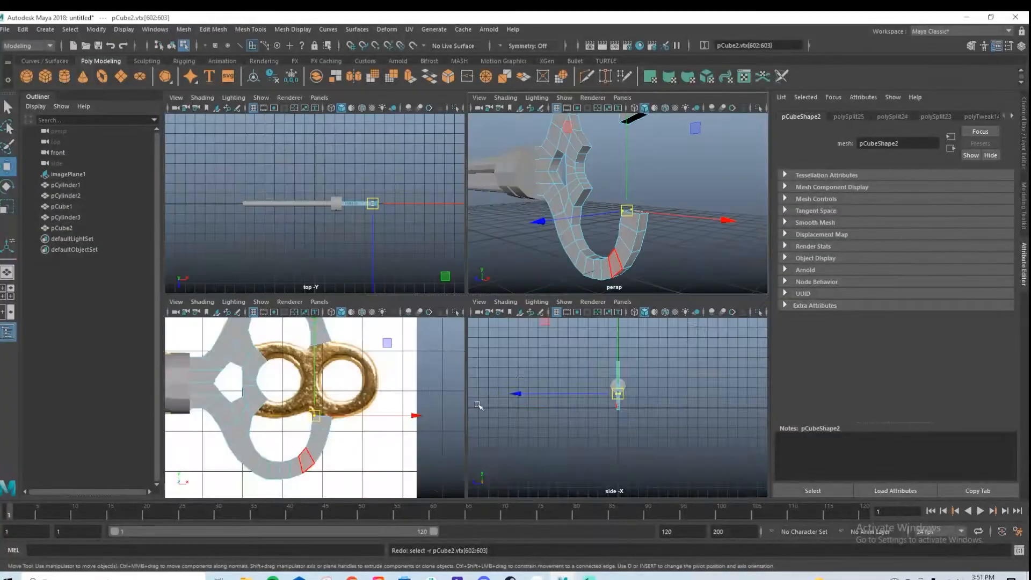
{"action": "key", "text": "space"}
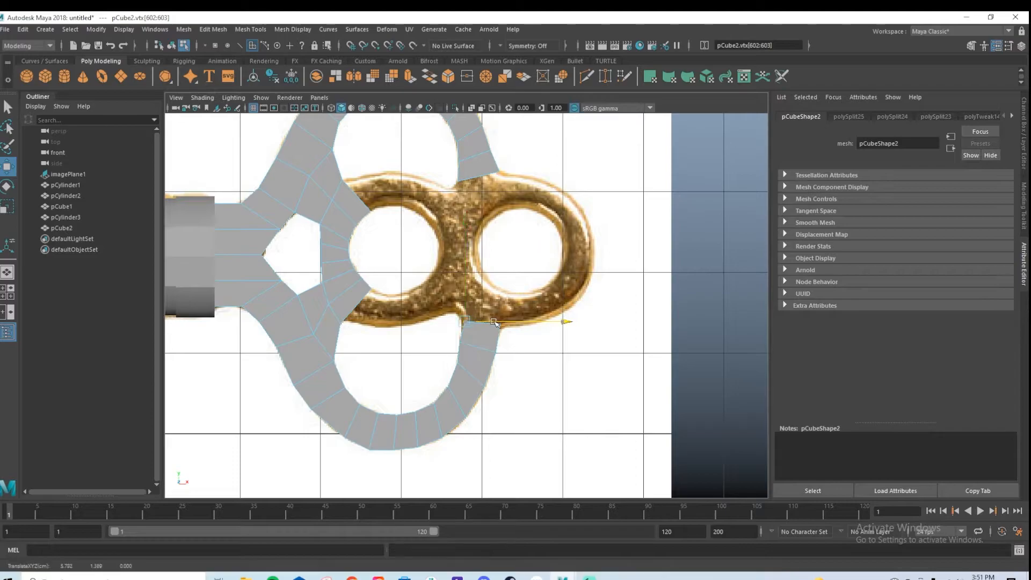
{"action": "key", "text": "space"}
{"action": "key", "text": "space"}
{"action": "left_click", "coordinate": [402, 292]}
{"action": "left_click", "coordinate": [402, 181], "text": "shift"}
{"action": "key", "text": "space"}
{"action": "key", "text": "space"}
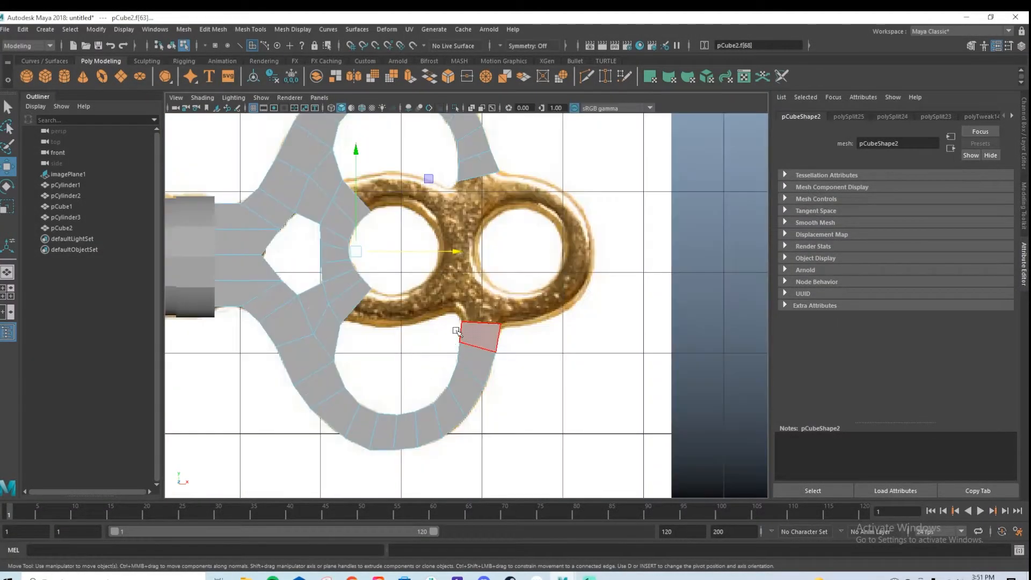
{"action": "key", "text": "ctrl+e"}
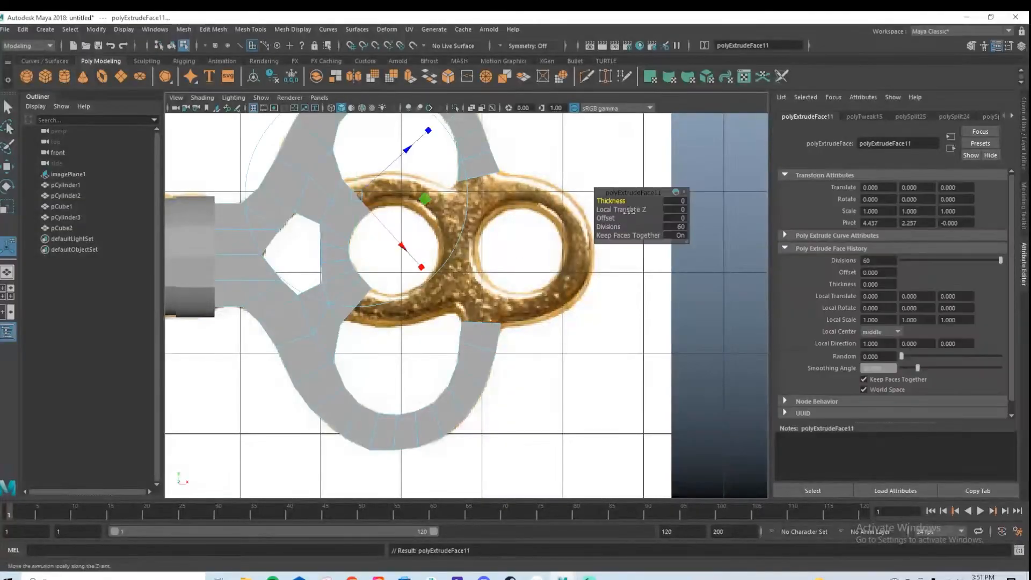
{"action": "left_click", "coordinate": [680, 228]}
{"action": "type", "text": "1"}
{"action": "key", "text": "Return"}
{"action": "key", "text": "w"}
{"action": "left_click_drag", "start_coordinate": [384, 251], "coordinate": [479, 255]}
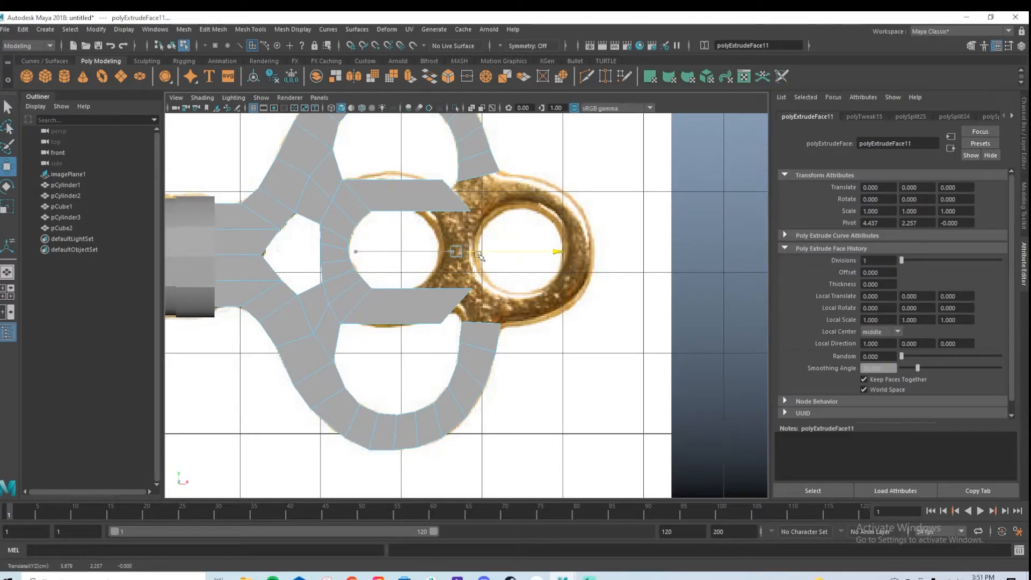
Move the end vertices of the upper extrusion to fit the left round hole's edge and the upper notch of the reference.
{"action": "scroll", "coordinate": [436, 253], "scroll_direction": "up", "scroll_amount": 6}
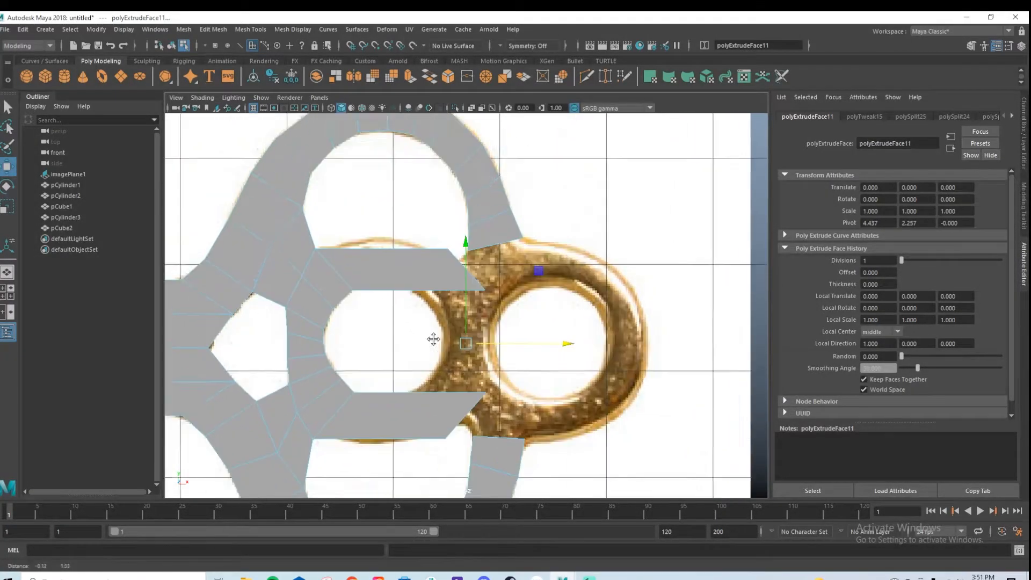
{"action": "key", "text": "q"}
{"action": "right_click_drag", "start_coordinate": [502, 248], "coordinate": [446, 240]}
{"action": "key", "text": "w"}
{"action": "mouse_move", "coordinate": [503, 193]}
{"action": "left_mouse_down"}
{"action": "mouse_move", "coordinate": [508, 216]}
{"action": "mouse_move", "coordinate": [509, 205]}
{"action": "left_mouse_up"}
{"action": "left_click_drag", "start_coordinate": [529, 250], "coordinate": [537, 249]}
{"action": "left_click_drag", "start_coordinate": [514, 217], "coordinate": [516, 221]}
{"action": "left_click_drag", "start_coordinate": [554, 296], "coordinate": [509, 313]}
{"action": "left_click_drag", "start_coordinate": [485, 211], "coordinate": [486, 247]}
Insert three edge loops across the upper extrusion above the left round hole.
{"action": "right_click_drag", "start_coordinate": [410, 281], "coordinate": [349, 285], "text": "shift"}
{"action": "left_click", "coordinate": [433, 331]}
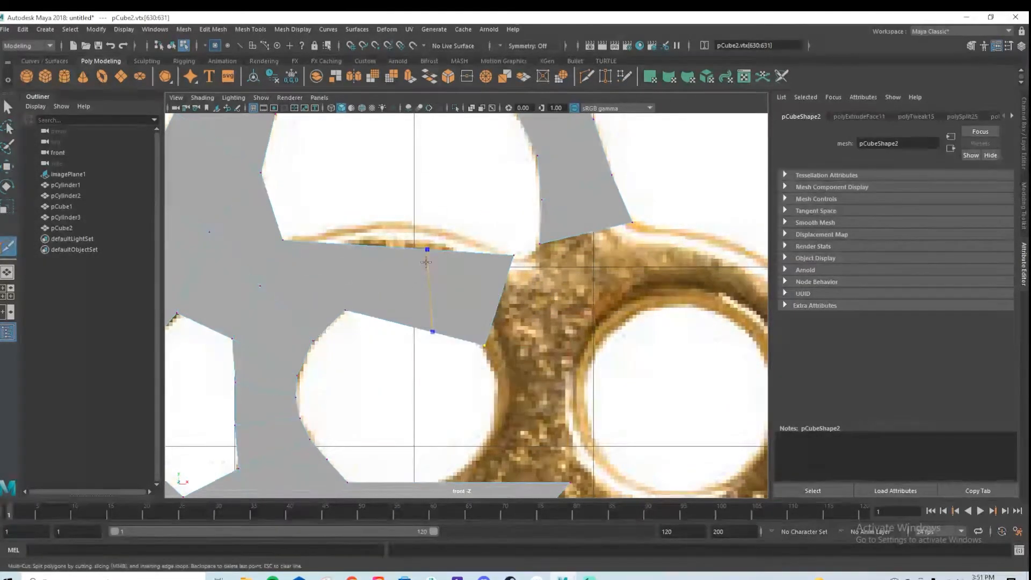
{"action": "right_click", "coordinate": [402, 259]}
{"action": "left_click", "coordinate": [392, 321]}
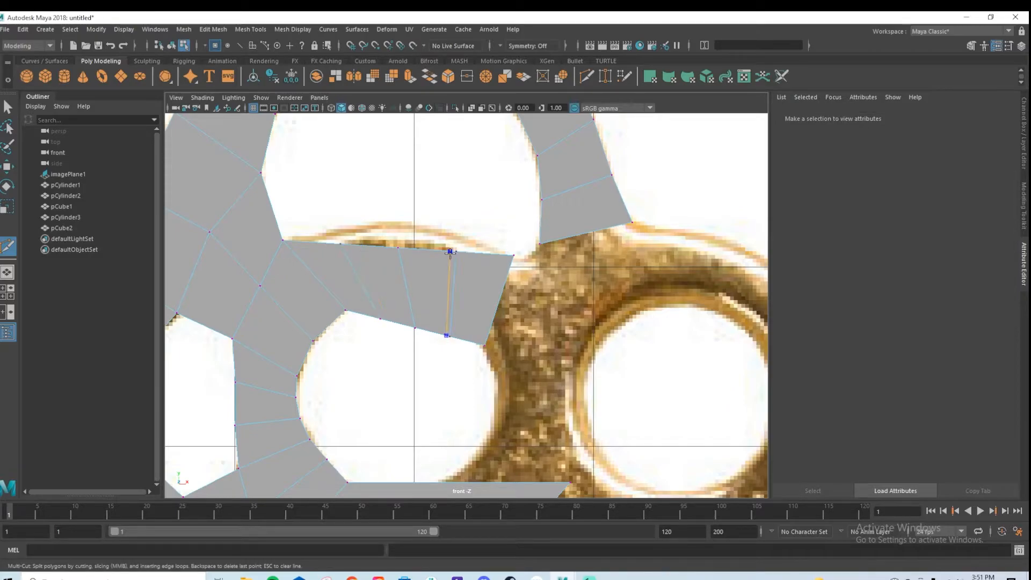
Raise the top vertices of the upper extrusion's edge loops to the reference's outer curve.
{"action": "key", "text": "q"}
{"action": "left_click_drag", "start_coordinate": [332, 232], "coordinate": [349, 252]}
{"action": "key", "text": "w"}
{"action": "left_click_drag", "start_coordinate": [341, 212], "coordinate": [341, 193]}
{"action": "left_click_drag", "start_coordinate": [391, 238], "coordinate": [397, 201]}
{"action": "left_click_drag", "start_coordinate": [451, 244], "coordinate": [463, 258]}
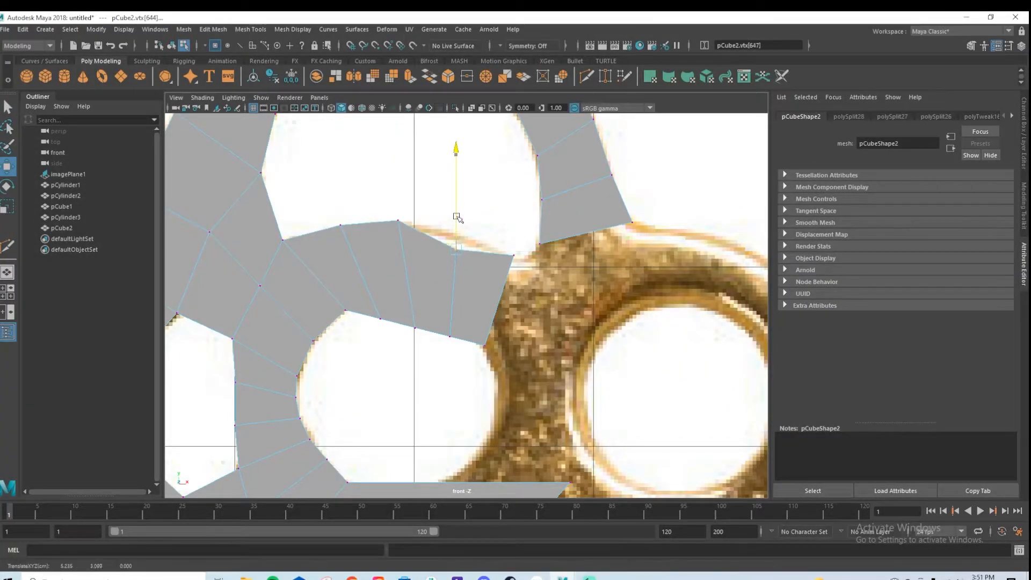
{"action": "left_click_drag", "start_coordinate": [457, 221], "coordinate": [457, 200]}
Raise the bottom vertices of the upper extrusion's edge loops to round off the left hole's upper edge.
{"action": "left_click_drag", "start_coordinate": [371, 312], "coordinate": [390, 325]}
{"action": "mouse_move", "coordinate": [381, 284]}
{"action": "left_mouse_down"}
{"action": "mouse_move", "coordinate": [382, 248]}
{"action": "mouse_move", "coordinate": [382, 263]}
{"action": "left_mouse_up"}
{"action": "left_click_drag", "start_coordinate": [405, 318], "coordinate": [430, 342]}
{"action": "left_click_drag", "start_coordinate": [414, 297], "coordinate": [414, 267]}
{"action": "left_click_drag", "start_coordinate": [438, 324], "coordinate": [463, 347]}
{"action": "left_click_drag", "start_coordinate": [458, 298], "coordinate": [458, 276]}
Align the lower extrusion's end vertices with the left round hole and lower notch, and insert three edge loops across the extrusion.
{"action": "middle_click_drag", "start_coordinate": [471, 389], "coordinate": [447, 244], "text": "alt"}
{"action": "right_click_drag", "start_coordinate": [398, 286], "coordinate": [397, 366]}
{"action": "left_click_drag", "start_coordinate": [519, 325], "coordinate": [467, 284]}
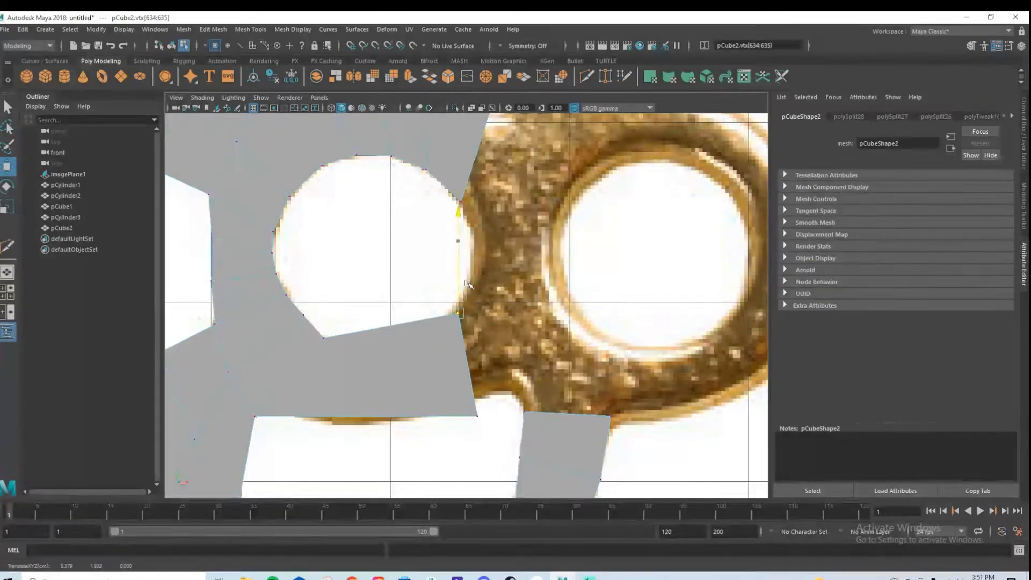
{"action": "left_click_drag", "start_coordinate": [462, 379], "coordinate": [477, 352]}
{"action": "right_click_drag", "start_coordinate": [377, 383], "coordinate": [320, 382], "text": "shift"}
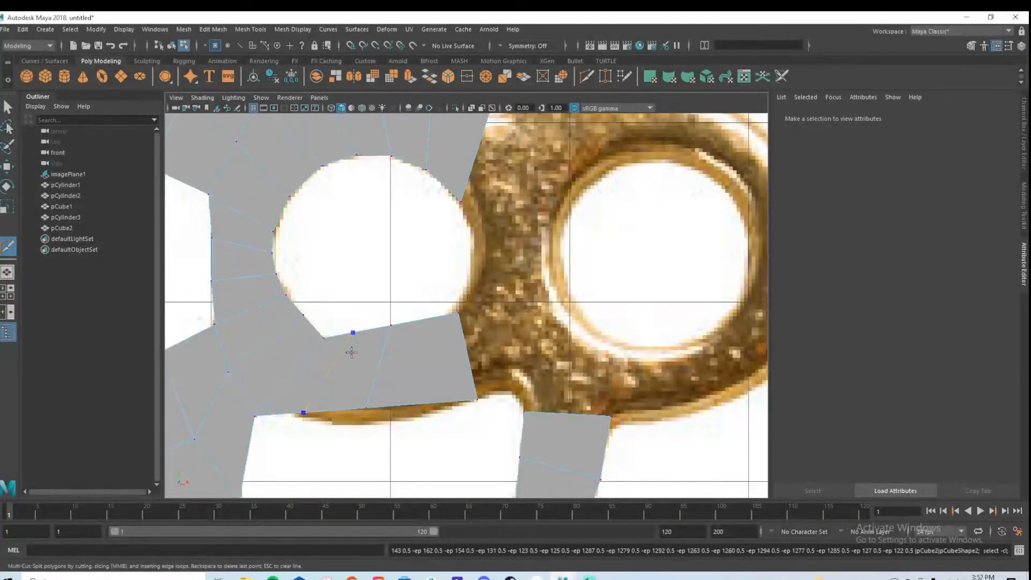
{"action": "key", "text": "q"}
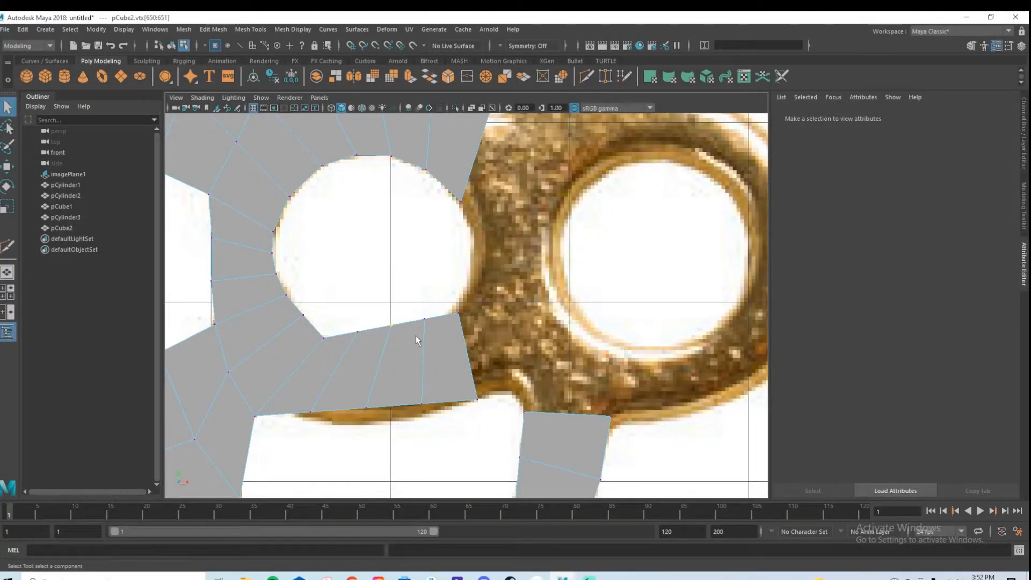
Lower the top vertices of the lower extrusion's edge loops to round off the left hole's lower edge.
{"action": "key", "text": "w"}
{"action": "left_click_drag", "start_coordinate": [392, 283], "coordinate": [377, 340]}
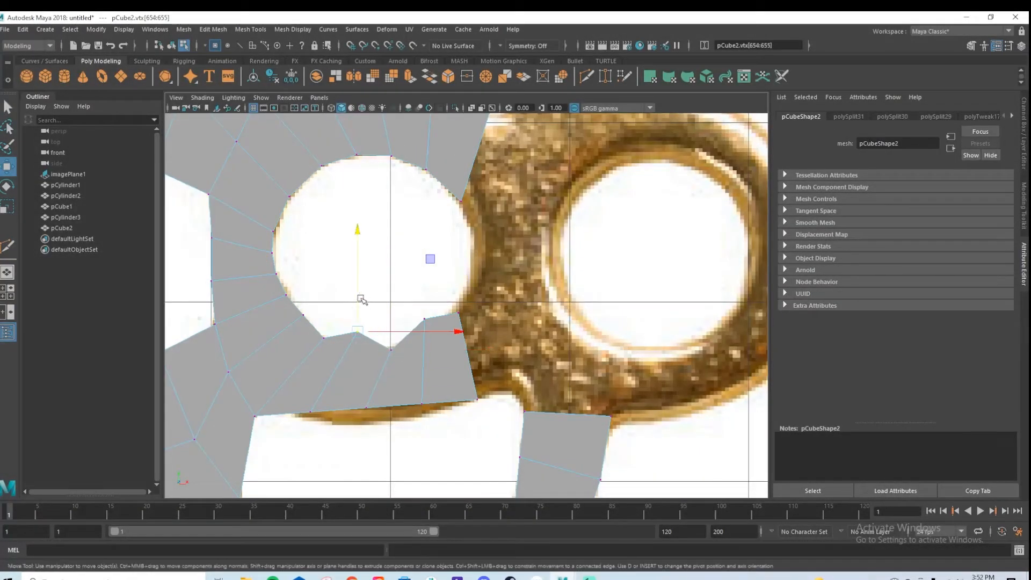
{"action": "left_click_drag", "start_coordinate": [361, 299], "coordinate": [353, 326]}
{"action": "left_click_drag", "start_coordinate": [411, 307], "coordinate": [436, 343]}
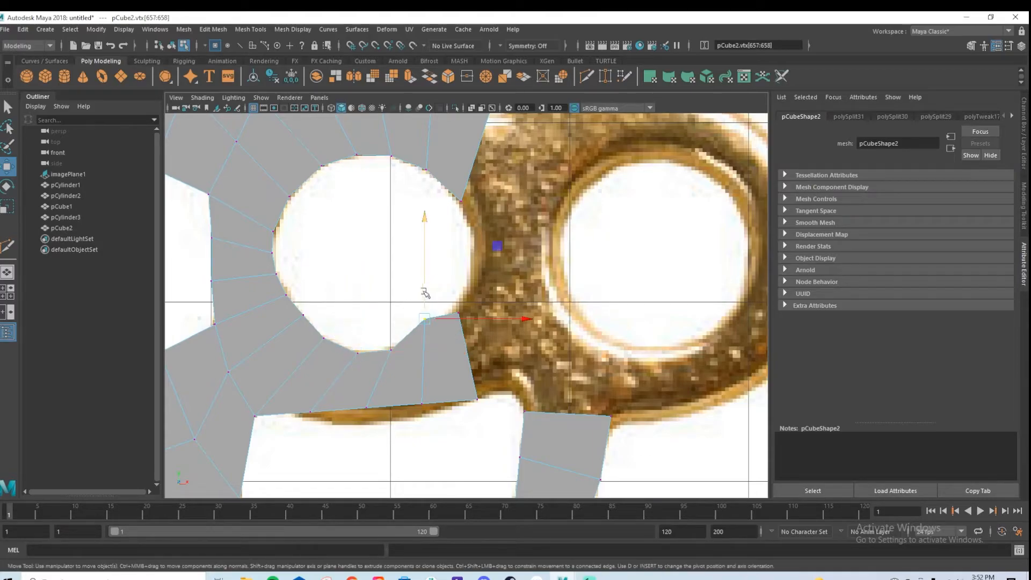
Lower the bottom vertices of the lower extrusion's edge loops to the reference's outer curve.
{"action": "left_click_drag", "start_coordinate": [303, 399], "coordinate": [328, 432]}
{"action": "left_click_drag", "start_coordinate": [312, 382], "coordinate": [378, 424]}
{"action": "left_click_drag", "start_coordinate": [366, 383], "coordinate": [435, 416]}
{"action": "left_click_drag", "start_coordinate": [422, 379], "coordinate": [423, 392]}
Bridge the open end faces of the upper and lower extrusions to close the ring around the left round hole.
{"action": "middle_click_drag", "start_coordinate": [477, 335], "coordinate": [416, 322], "text": "alt"}
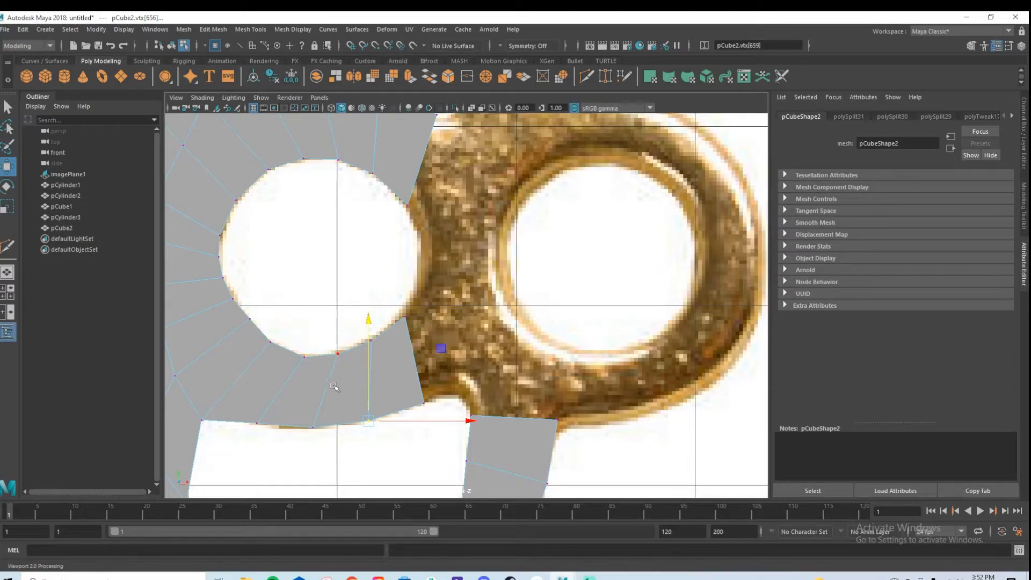
{"action": "middle_click_drag", "start_coordinate": [401, 350], "coordinate": [398, 357], "text": "alt"}
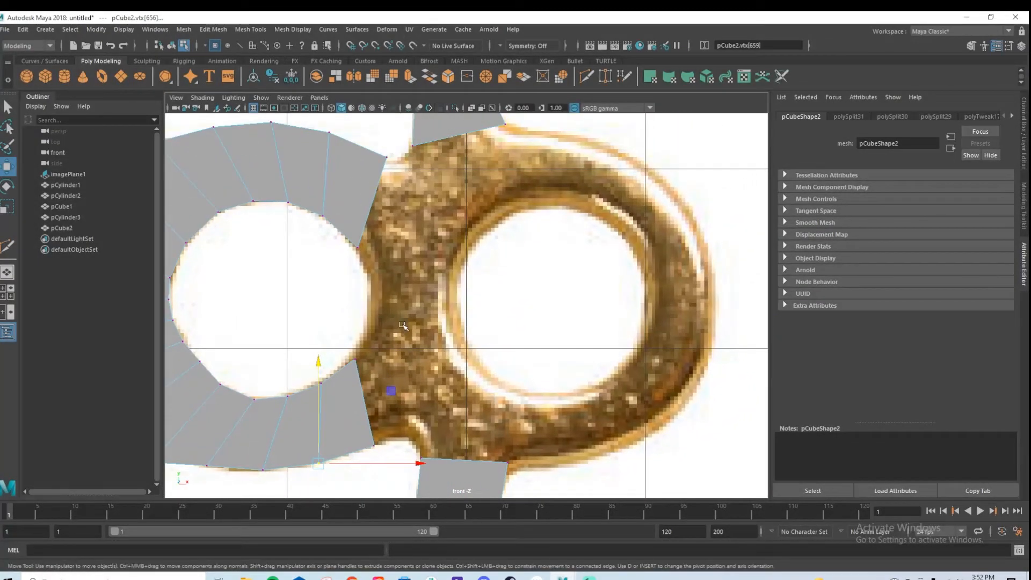
{"action": "key", "text": "space"}
{"action": "key", "text": "space"}
{"action": "left_click_drag", "start_coordinate": [522, 252], "coordinate": [486, 249], "text": "alt"}
{"action": "scroll", "coordinate": [486, 249], "scroll_direction": "up", "scroll_amount": 3}
{"action": "right_click_drag", "start_coordinate": [421, 141], "coordinate": [415, 168]}
{"action": "key", "text": "f"}
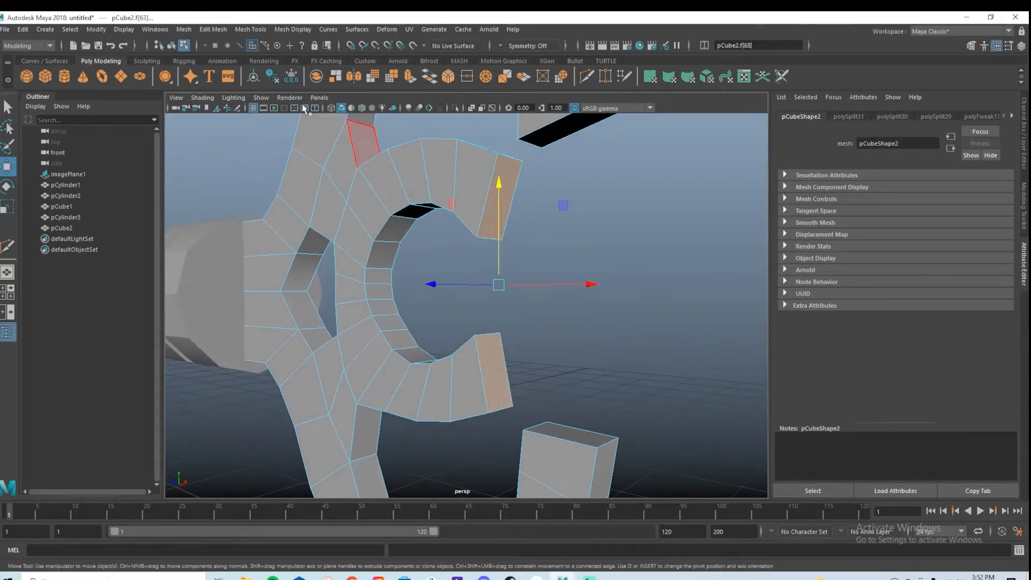
{"action": "key", "text": "space"}
{"action": "key", "text": "space"}
{"action": "scroll", "coordinate": [533, 298], "scroll_direction": "down", "scroll_amount": 4}
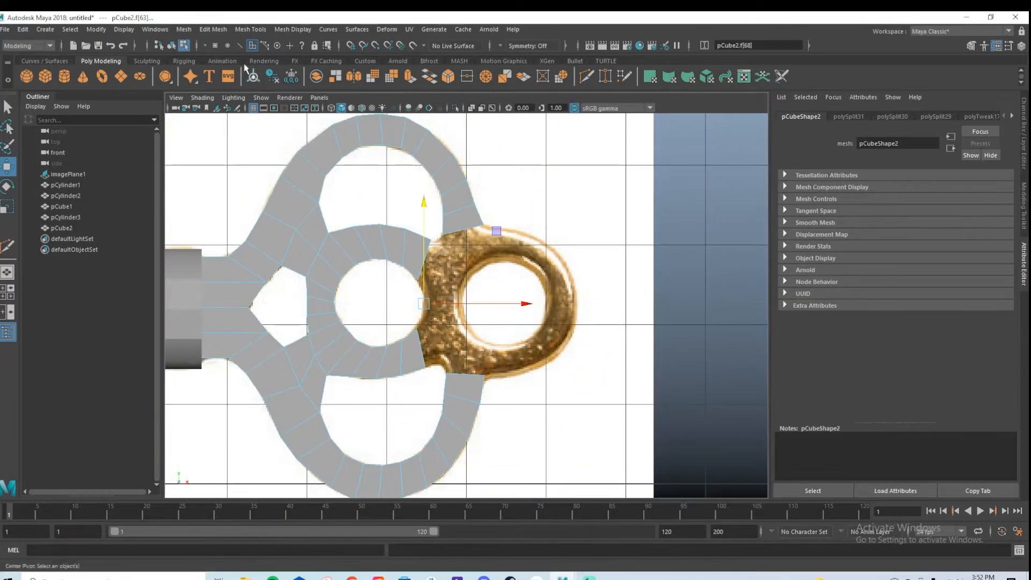
{"action": "left_click", "coordinate": [210, 32]}
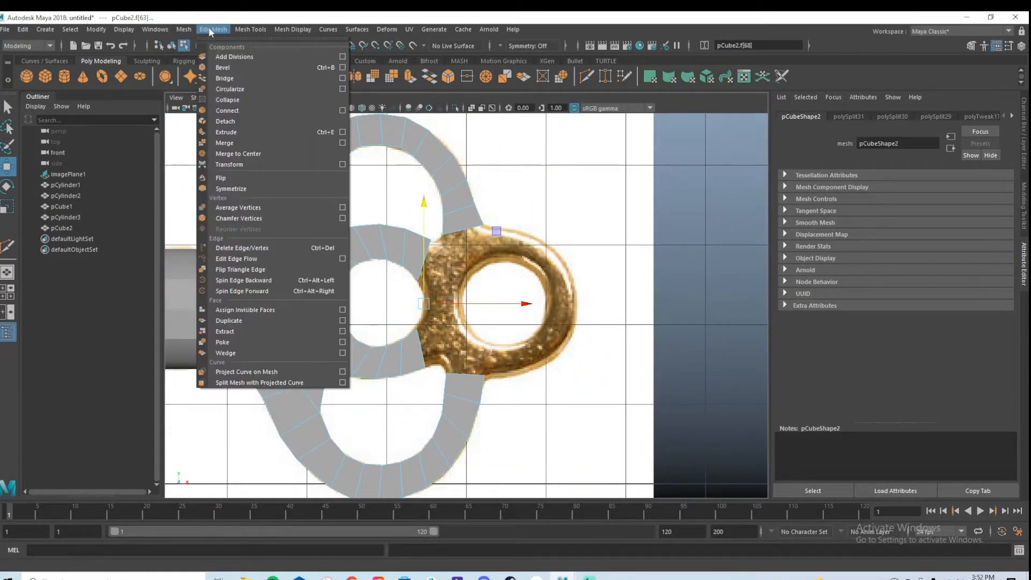
{"action": "left_click", "coordinate": [326, 78]}
{"action": "scroll", "coordinate": [615, 242], "scroll_direction": "up", "scroll_amount": 2}
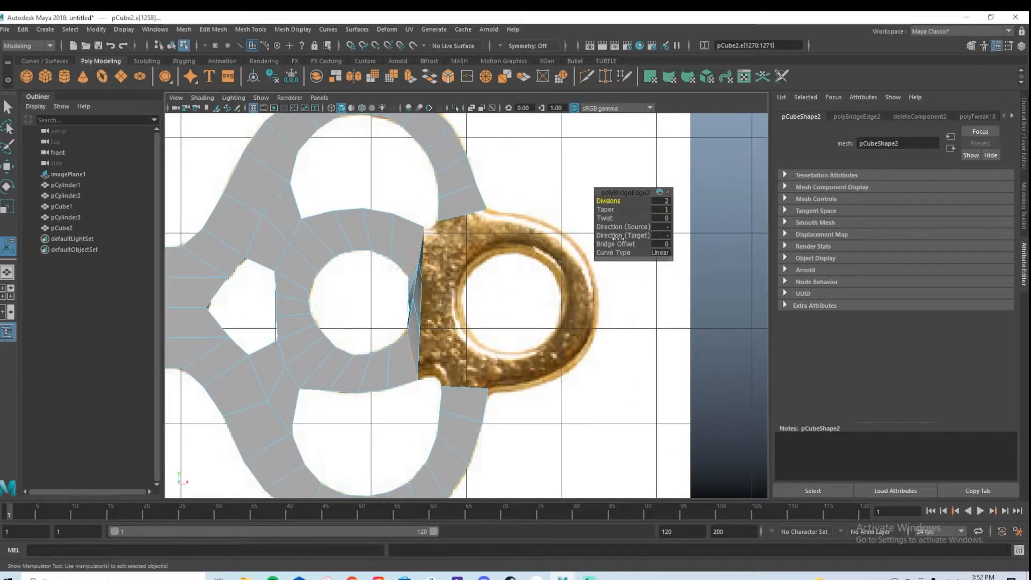
Adjust the bridge's twist so its faces run straight between the ring's upper and lower ends.
{"action": "key", "text": "space"}
{"action": "key", "text": "space"}
{"action": "scroll", "coordinate": [460, 270], "scroll_direction": "up", "scroll_amount": 3}
{"action": "left_click_drag", "start_coordinate": [472, 271], "coordinate": [516, 265], "text": "alt"}
{"action": "left_click_drag", "start_coordinate": [606, 218], "coordinate": [662, 227]}
{"action": "scroll", "coordinate": [546, 295], "scroll_direction": "down", "scroll_amount": 4}
{"action": "left_click_drag", "start_coordinate": [545, 295], "coordinate": [509, 315], "text": "alt"}
{"action": "scroll", "coordinate": [546, 303], "scroll_direction": "up", "scroll_amount": 3}
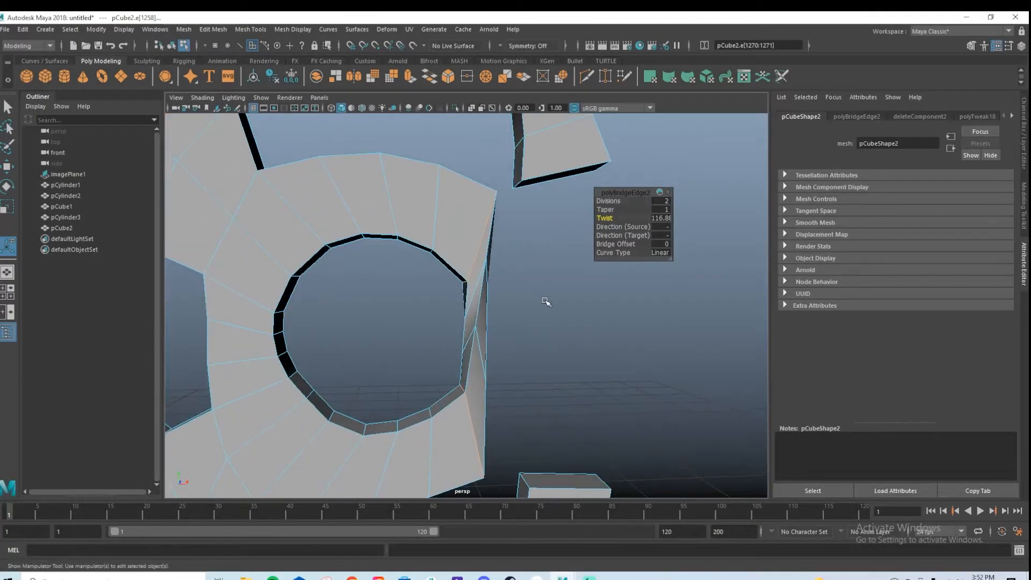
{"action": "scroll", "coordinate": [546, 303], "scroll_direction": "up", "scroll_amount": 2}
{"action": "left_click_drag", "start_coordinate": [639, 210], "coordinate": [612, 208]}
{"action": "left_click_drag", "start_coordinate": [400, 341], "coordinate": [487, 337], "text": "alt"}
Move the bridge's middle vertices to widen it between the right edge of the left hole and the left edge of the right hole.
{"action": "key", "text": "space"}
{"action": "key", "text": "space"}
{"action": "scroll", "coordinate": [401, 293], "scroll_direction": "up", "scroll_amount": 5}
{"action": "right_click", "coordinate": [403, 285]}
{"action": "left_click", "coordinate": [370, 286]}
{"action": "scroll", "coordinate": [397, 290], "scroll_direction": "down", "scroll_amount": 2}
{"action": "left_click", "coordinate": [472, 277]}
{"action": "key", "text": "w"}
{"action": "left_click_drag", "start_coordinate": [504, 296], "coordinate": [497, 295]}
{"action": "left_click_drag", "start_coordinate": [388, 345], "coordinate": [414, 374]}
{"action": "left_click_drag", "start_coordinate": [426, 360], "coordinate": [493, 369]}
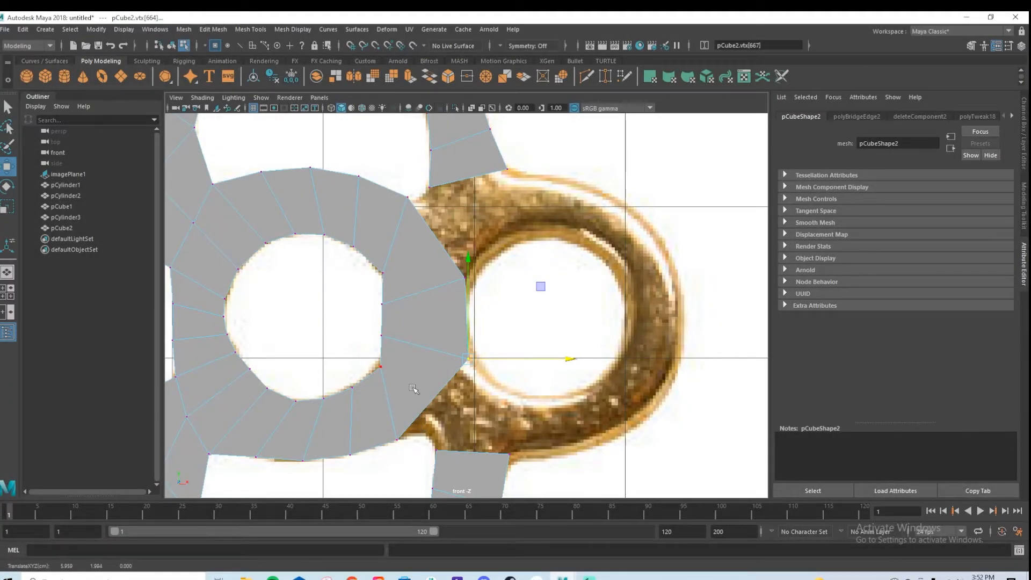
{"action": "left_click_drag", "start_coordinate": [392, 315], "coordinate": [423, 339]}
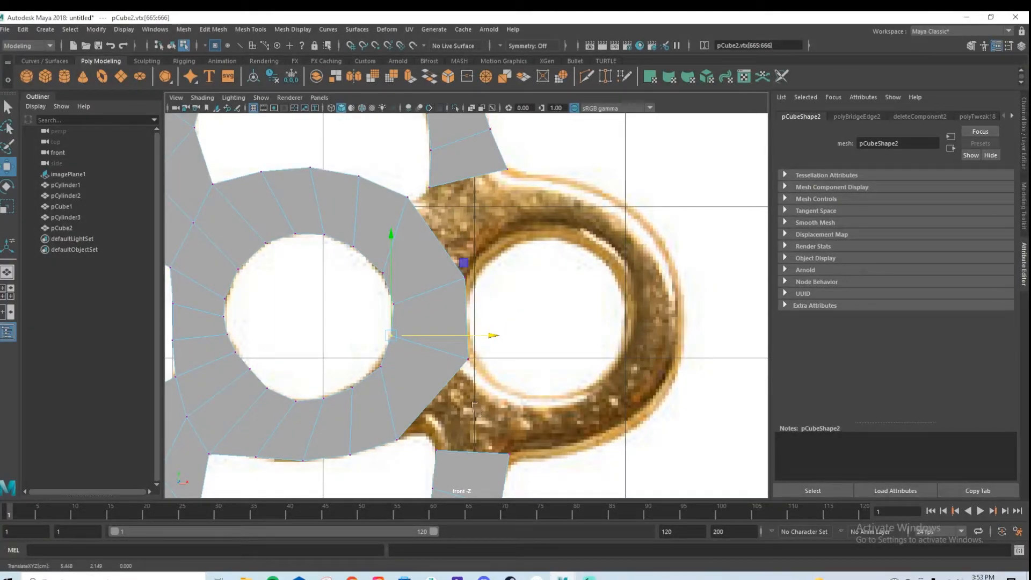
Bridge the ring's lower-right outer face to the lower arm's end face and adjust the twist to straighten the connection.
{"action": "middle_click_drag", "start_coordinate": [475, 406], "coordinate": [468, 373], "text": "alt"}
{"action": "key", "text": "space"}
{"action": "key", "text": "space"}
{"action": "left_click_drag", "start_coordinate": [526, 311], "coordinate": [475, 294], "text": "alt"}
{"action": "left_click", "coordinate": [361, 183]}
{"action": "left_click_drag", "start_coordinate": [365, 188], "coordinate": [394, 242], "text": "alt"}
{"action": "right_click_drag", "start_coordinate": [352, 279], "coordinate": [362, 311]}
{"action": "left_click", "coordinate": [371, 324]}
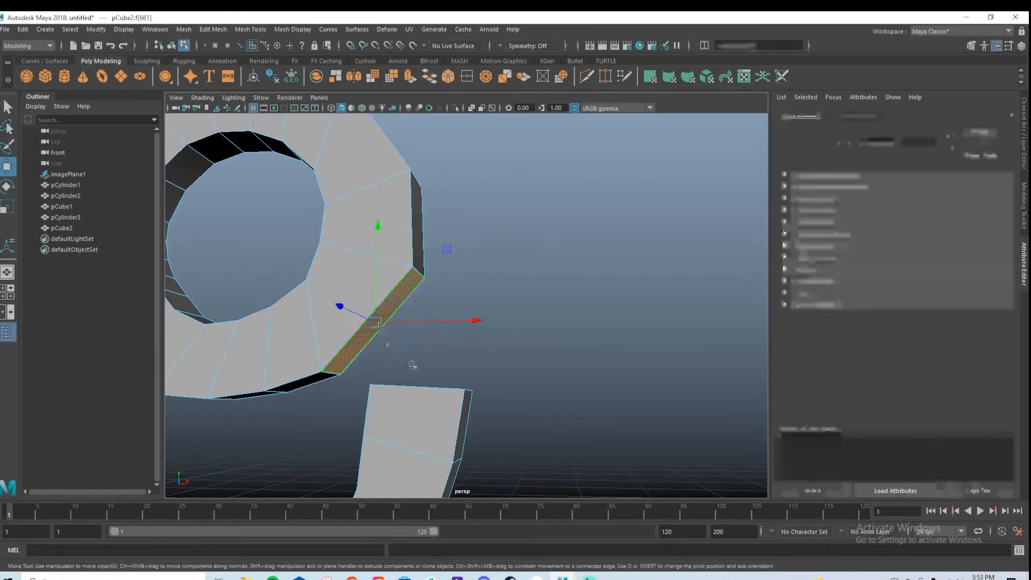
{"action": "left_click_drag", "start_coordinate": [404, 359], "coordinate": [428, 476], "text": "alt"}
{"action": "middle_click_drag", "start_coordinate": [428, 476], "coordinate": [413, 370], "text": "alt"}
{"action": "left_click", "coordinate": [409, 434], "text": "shift"}
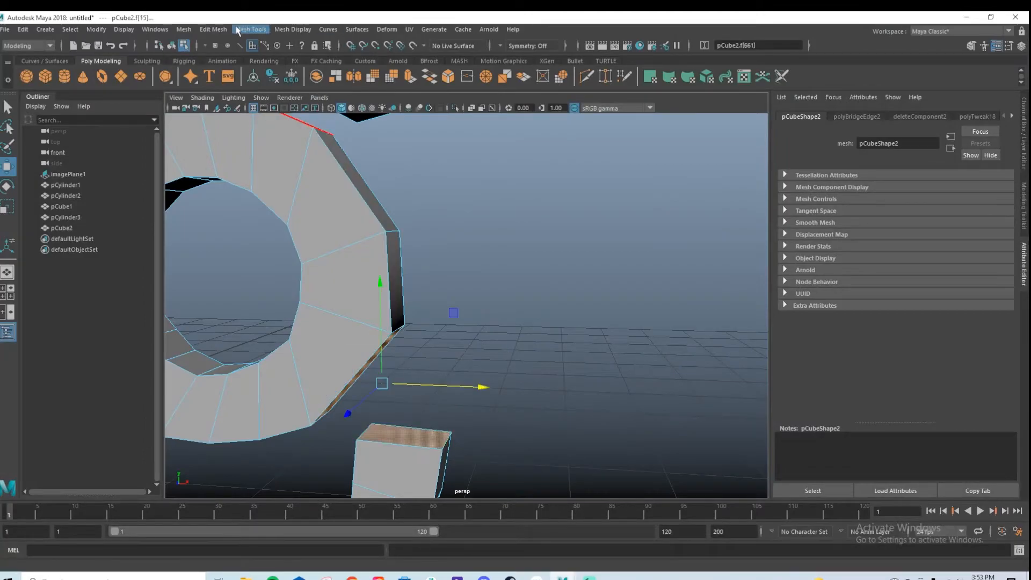
{"action": "left_click", "coordinate": [183, 29]}
{"action": "mouse_move", "coordinate": [214, 29]}
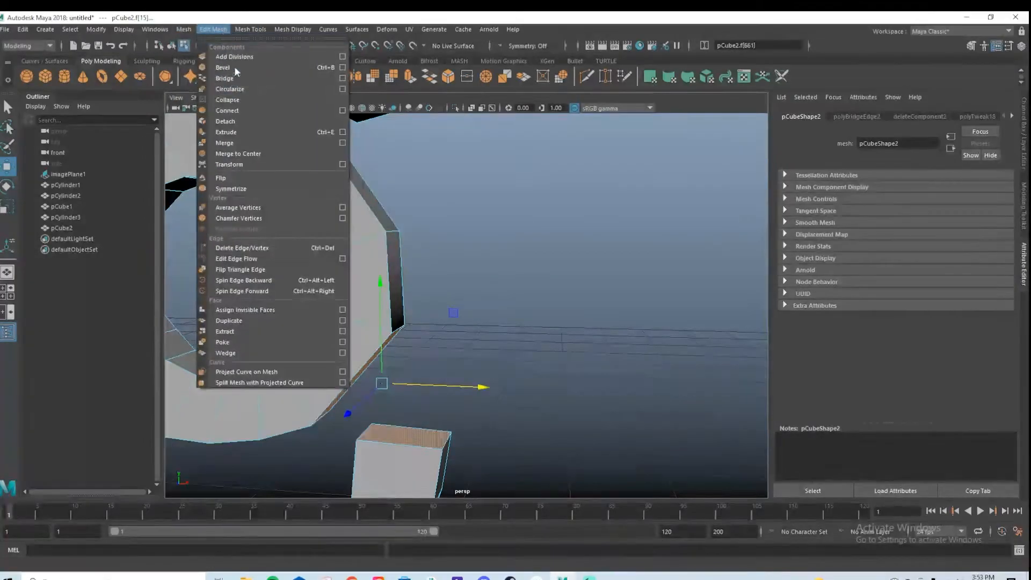
{"action": "left_click", "coordinate": [325, 80]}
{"action": "left_click_drag", "start_coordinate": [511, 340], "coordinate": [458, 349], "text": "alt"}
{"action": "left_click_drag", "start_coordinate": [604, 217], "coordinate": [633, 228]}
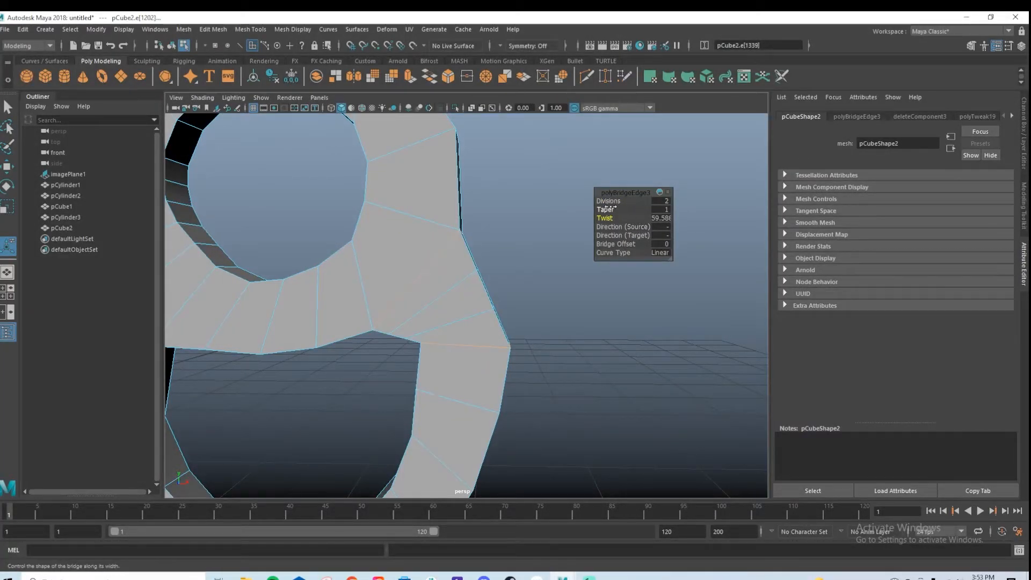
Bridge the ring's upper-right outer face to the upper arm's end face and twist the connection by about 57.3.
{"action": "middle_click_drag", "start_coordinate": [471, 193], "coordinate": [490, 319], "text": "alt"}
{"action": "left_click_drag", "start_coordinate": [494, 273], "coordinate": [438, 273], "text": "alt"}
{"action": "left_click", "coordinate": [325, 208]}
{"action": "left_click", "coordinate": [350, 144], "text": "shift"}
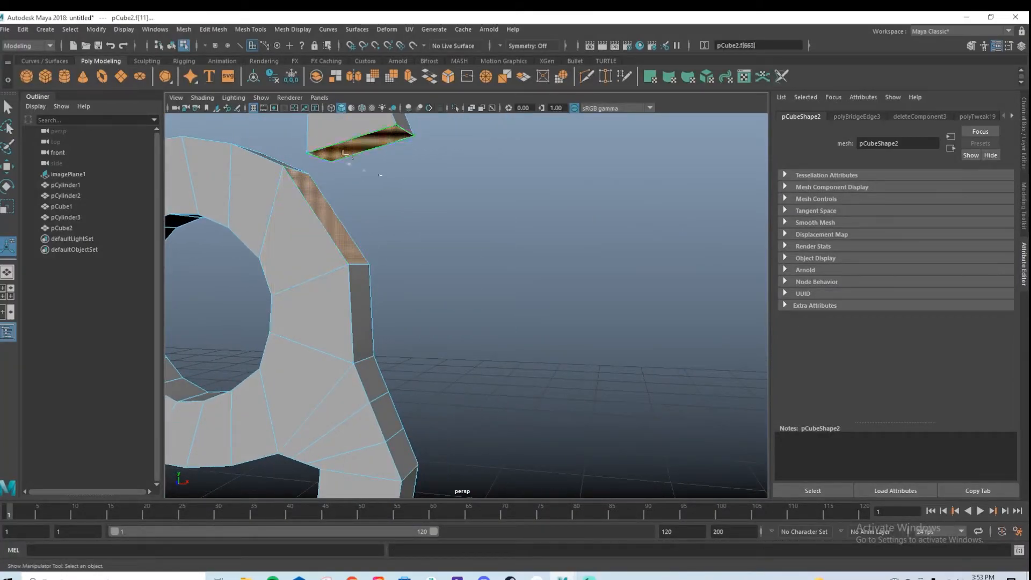
{"action": "left_click", "coordinate": [212, 29]}
{"action": "left_click", "coordinate": [237, 78]}
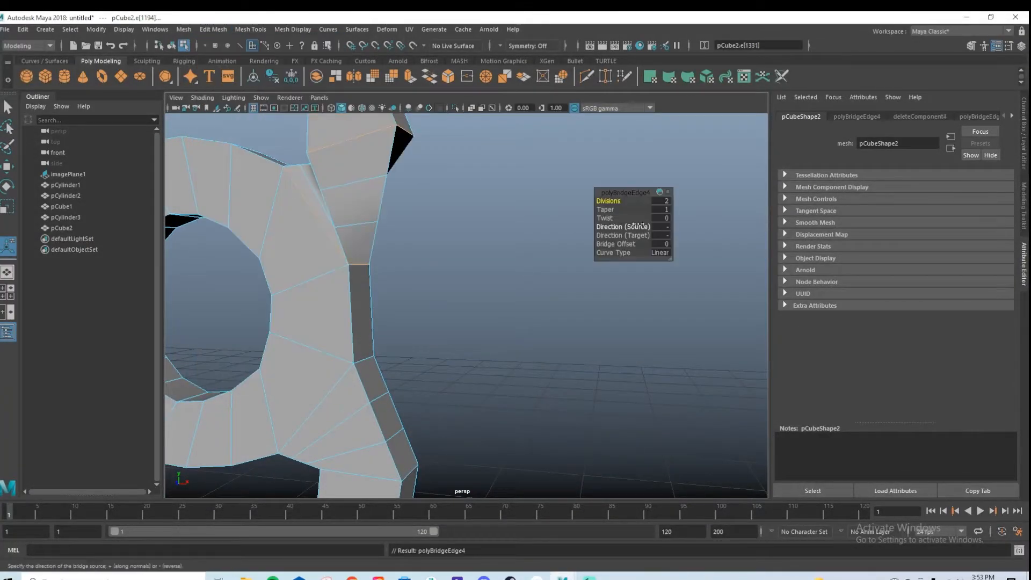
{"action": "left_click_drag", "start_coordinate": [605, 218], "coordinate": [638, 219]}
{"action": "left_click_drag", "start_coordinate": [412, 298], "coordinate": [527, 352], "text": "alt"}
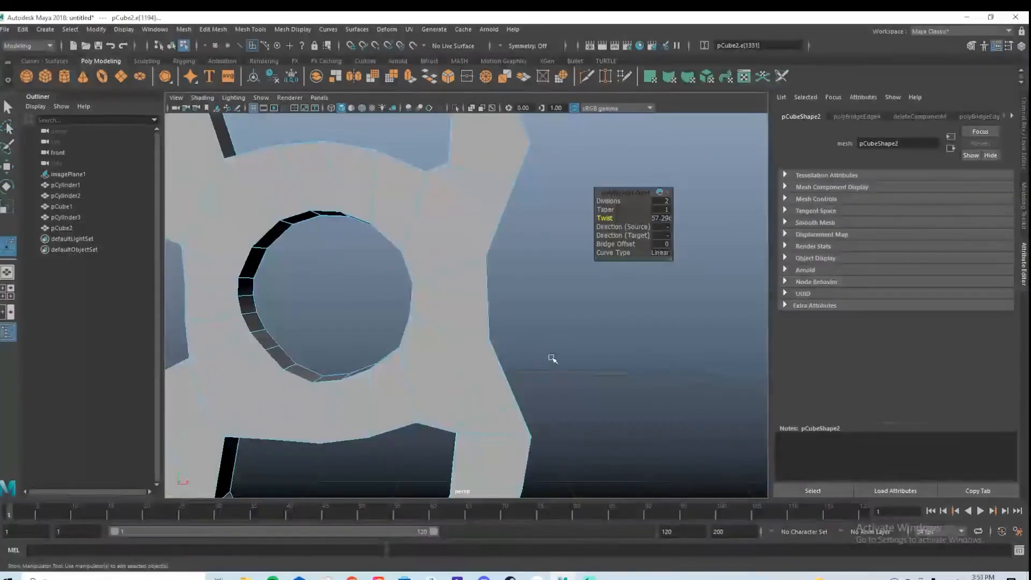
Display the front view in wireframe and move the upper bridge's left vertices to round the notch between ring and arm.
{"action": "key", "text": "space"}
{"action": "key", "text": "space"}
{"action": "scroll", "coordinate": [429, 269], "scroll_direction": "up", "scroll_amount": 8}
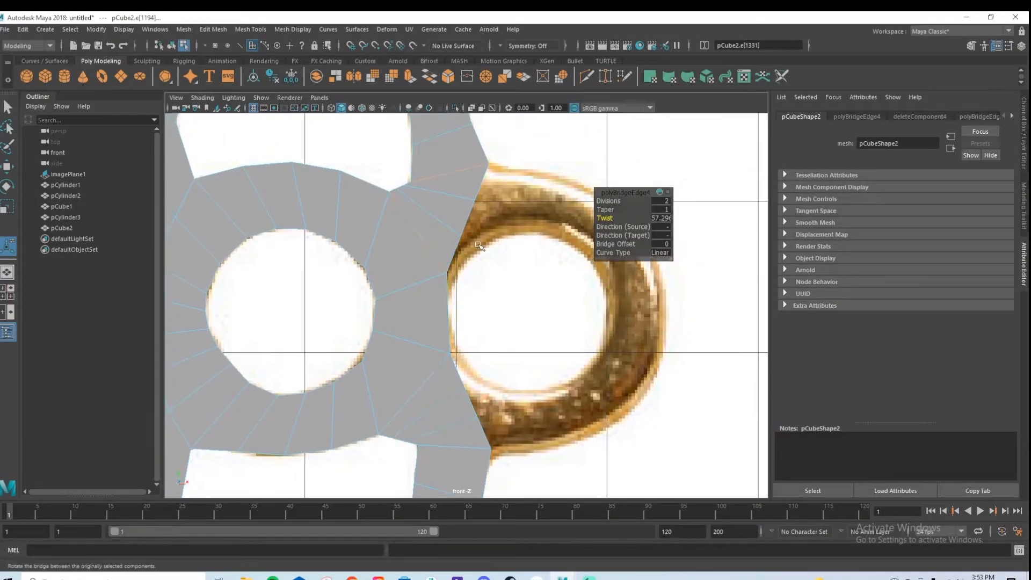
{"action": "right_click", "coordinate": [411, 241]}
{"action": "right_click_drag", "start_coordinate": [387, 232], "coordinate": [374, 239]}
{"action": "scroll", "coordinate": [378, 215], "scroll_direction": "up", "scroll_amount": 3}
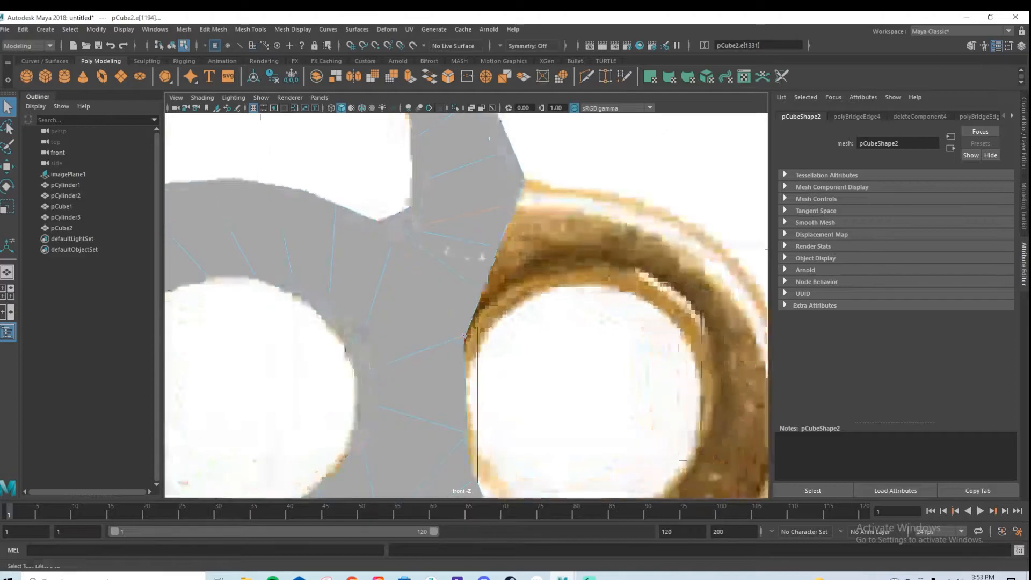
{"action": "left_click", "coordinate": [332, 109]}
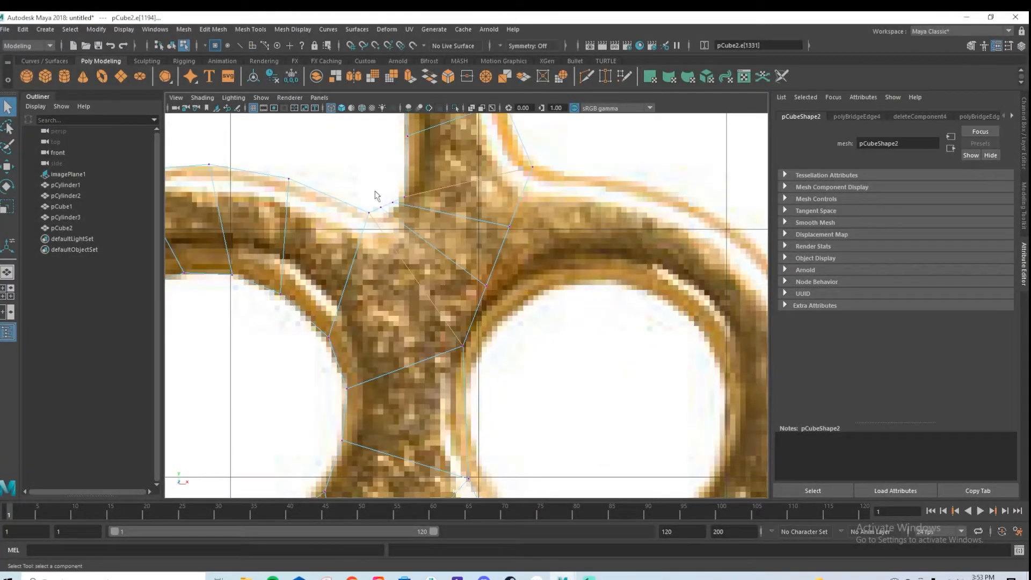
{"action": "key", "text": "w"}
{"action": "middle_click_drag", "start_coordinate": [489, 344], "coordinate": [478, 277], "text": "alt"}
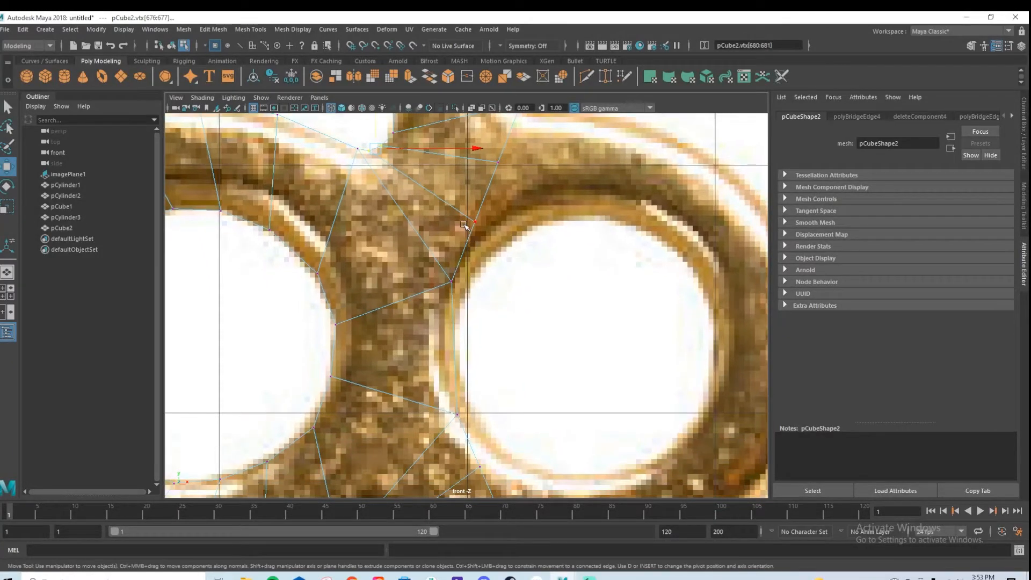
Move the upper bridge's right-side vertices onto the upper-left curve of the right round hole.
{"action": "left_click_drag", "start_coordinate": [474, 193], "coordinate": [484, 234]}
{"action": "left_click_drag", "start_coordinate": [437, 272], "coordinate": [476, 296]}
{"action": "middle_click_drag", "start_coordinate": [503, 263], "coordinate": [468, 315], "text": "alt"}
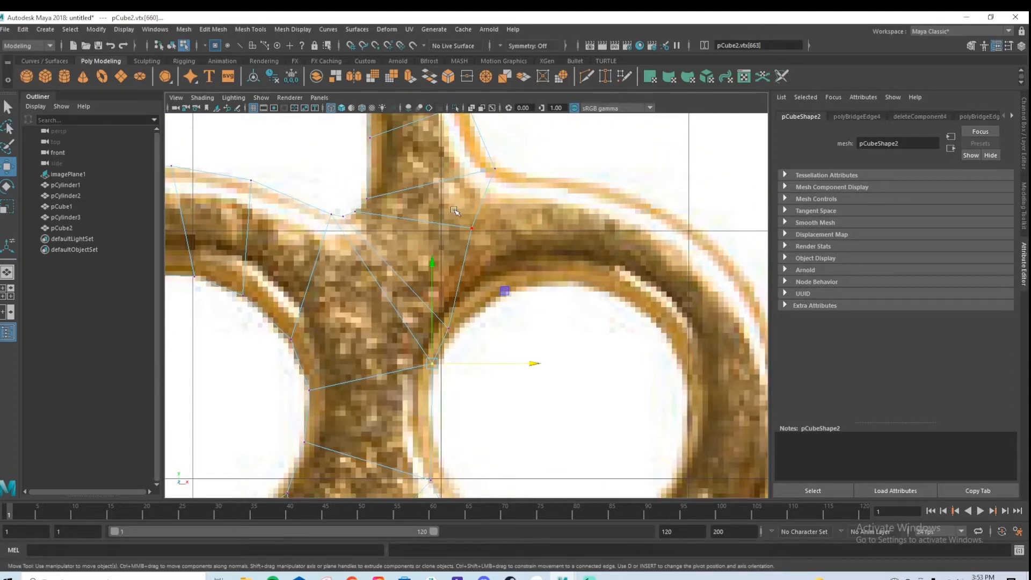
{"action": "left_click_drag", "start_coordinate": [455, 211], "coordinate": [487, 243]}
{"action": "left_click_drag", "start_coordinate": [472, 193], "coordinate": [472, 267]}
{"action": "left_click_drag", "start_coordinate": [506, 304], "coordinate": [532, 304]}
Fit the lower bridge's vertices to the lower-left curve of the right hole and to the lower notch.
{"action": "middle_click_drag", "start_coordinate": [522, 481], "coordinate": [495, 273], "text": "alt"}
{"action": "left_click_drag", "start_coordinate": [436, 284], "coordinate": [431, 259]}
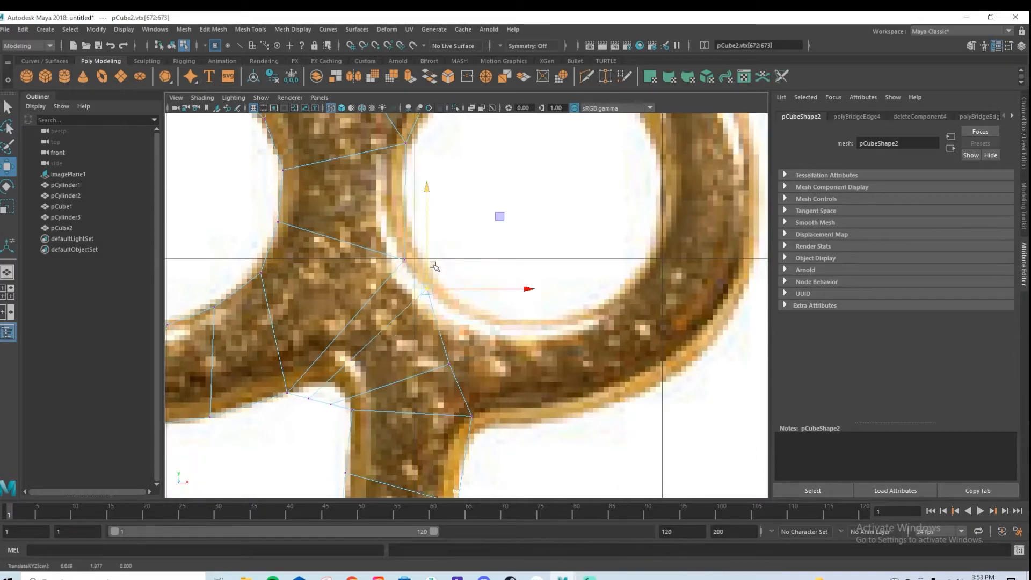
{"action": "left_click_drag", "start_coordinate": [460, 290], "coordinate": [459, 290]}
{"action": "left_click", "coordinate": [421, 255]}
{"action": "left_click_drag", "start_coordinate": [396, 240], "coordinate": [438, 261]}
{"action": "middle_click_drag", "start_coordinate": [371, 365], "coordinate": [362, 307], "text": "alt"}
{"action": "left_click_drag", "start_coordinate": [314, 340], "coordinate": [327, 309]}
{"action": "left_click_drag", "start_coordinate": [428, 298], "coordinate": [479, 308]}
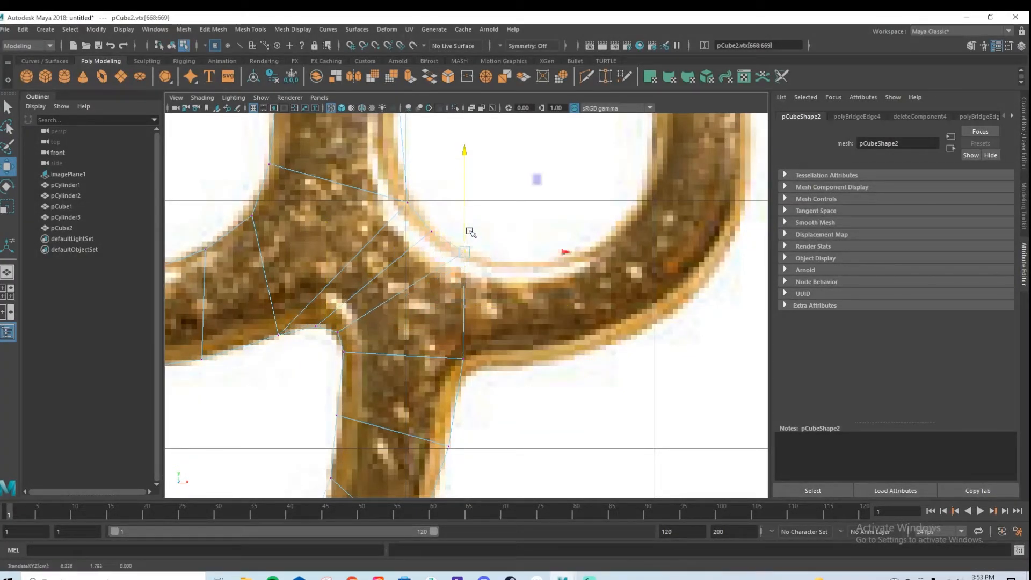
Restore shaded display and extrude the two right-hand faces above and below the right hole along world-space axes.
{"action": "key", "text": "space"}
{"action": "key", "text": "space"}
{"action": "key", "text": "5"}
{"action": "scroll", "coordinate": [490, 271], "scroll_direction": "down", "scroll_amount": 5}
{"action": "scroll", "coordinate": [489, 272], "scroll_direction": "up", "scroll_amount": 4}
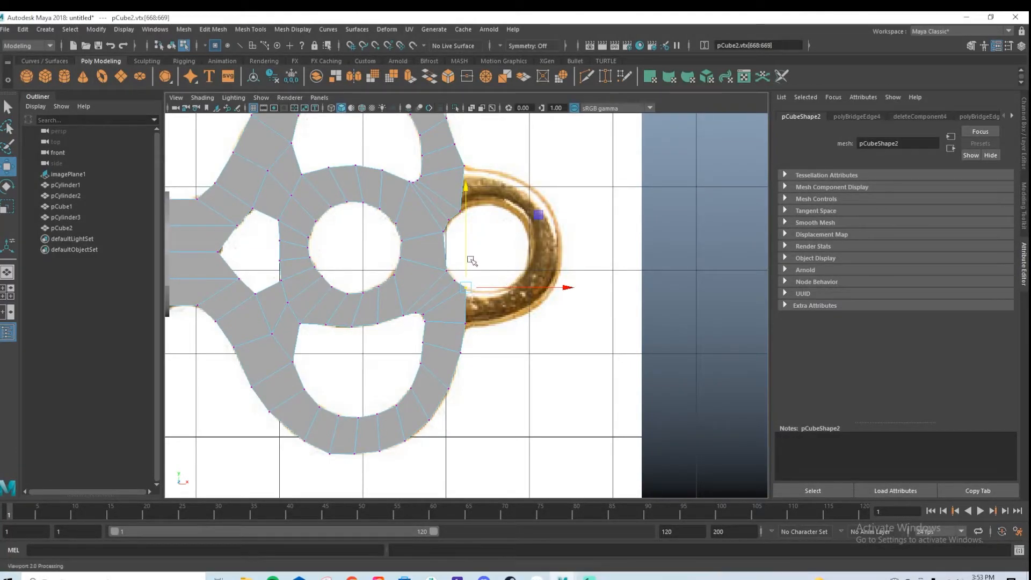
{"action": "key", "text": "space"}
{"action": "key", "text": "space"}
{"action": "scroll", "coordinate": [535, 267], "scroll_direction": "down", "scroll_amount": 3}
{"action": "right_click_drag", "start_coordinate": [369, 188], "coordinate": [368, 218]}
{"action": "left_click", "coordinate": [353, 201]}
{"action": "left_click", "coordinate": [363, 210]}
{"action": "left_click", "coordinate": [370, 352], "text": "shift"}
{"action": "key", "text": "ctrl+e"}
{"action": "left_click", "coordinate": [669, 226]}
Move both extruded faces horizontally to the far side of the right round hole.
{"action": "key", "text": "space"}
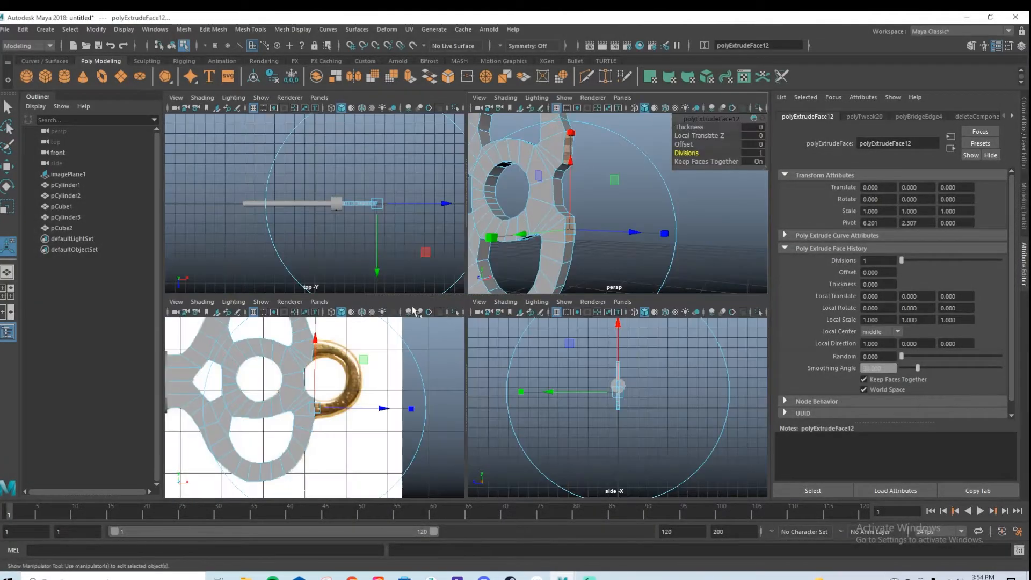
{"action": "key", "text": "space"}
{"action": "key", "text": "w"}
{"action": "left_click", "coordinate": [465, 302]}
{"action": "left_click_drag", "start_coordinate": [513, 248], "coordinate": [592, 269]}
Align the upper extrusion's end vertices with the right hole's edge and the loop's outer edge.
{"action": "middle_click_drag", "start_coordinate": [513, 271], "coordinate": [471, 336], "text": "alt"}
{"action": "scroll", "coordinate": [491, 315], "scroll_direction": "up", "scroll_amount": 5}
{"action": "right_click_drag", "start_coordinate": [491, 264], "coordinate": [449, 267]}
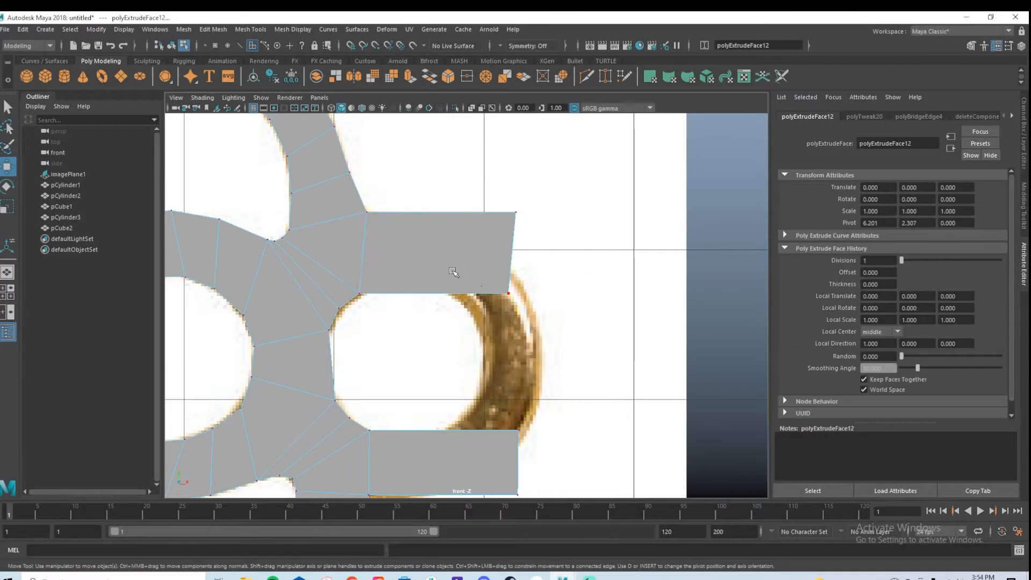
{"action": "scroll", "coordinate": [448, 267], "scroll_direction": "up", "scroll_amount": 2}
{"action": "left_click_drag", "start_coordinate": [498, 276], "coordinate": [474, 287]}
{"action": "left_click_drag", "start_coordinate": [524, 182], "coordinate": [550, 269]}
Align the lower extrusion's end vertices with the right hole's edge and the loop's outer edge.
{"action": "middle_click_drag", "start_coordinate": [496, 451], "coordinate": [494, 313], "text": "alt"}
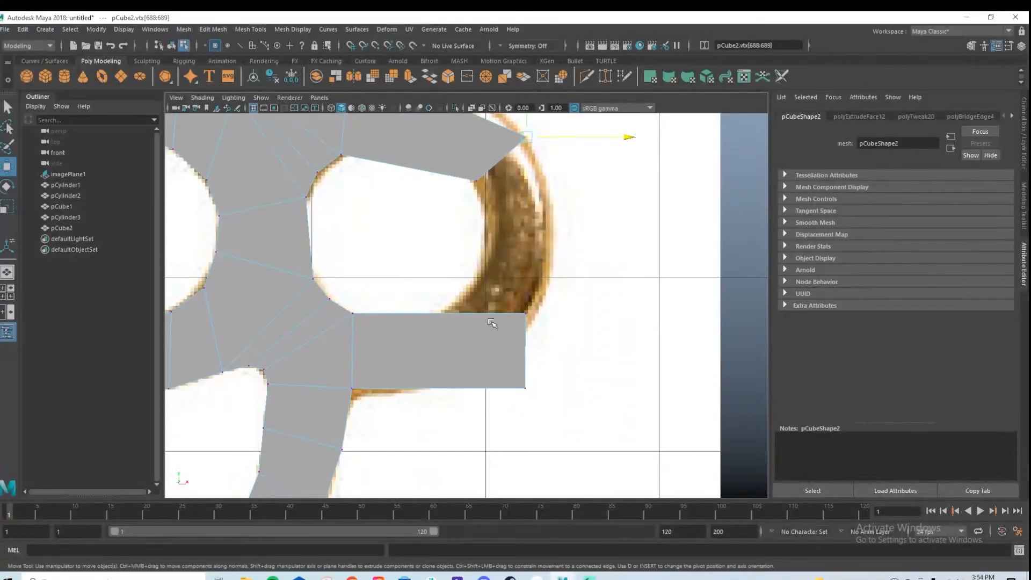
{"action": "left_click_drag", "start_coordinate": [526, 313], "coordinate": [487, 277]}
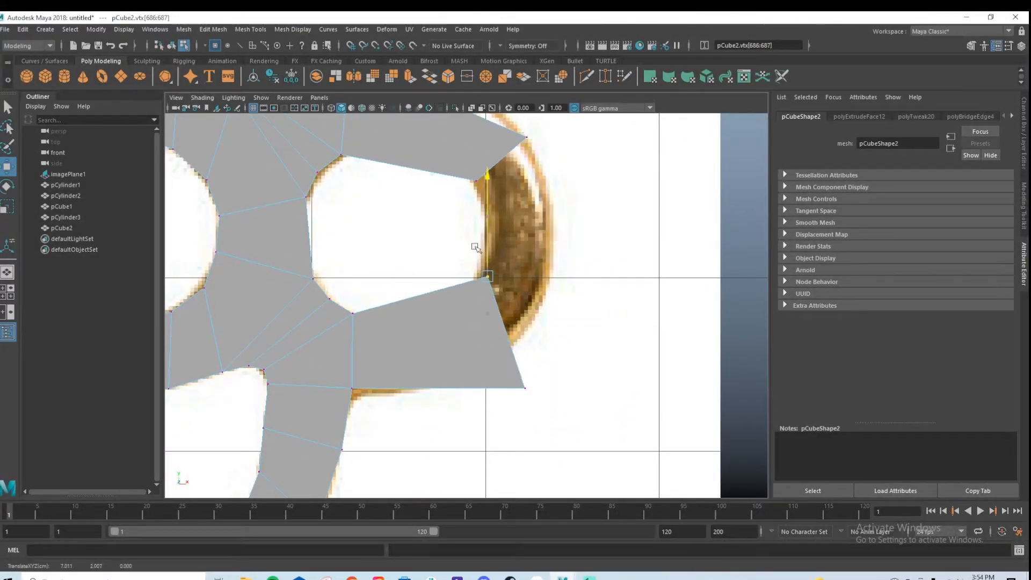
{"action": "left_click_drag", "start_coordinate": [507, 371], "coordinate": [528, 292]}
{"action": "scroll", "coordinate": [417, 263], "scroll_direction": "up", "scroll_amount": 2}
Insert three edge loops across each of the upper and lower extrusions around the right hole.
{"action": "middle_click_drag", "start_coordinate": [420, 121], "coordinate": [445, 297], "text": "alt"}
{"action": "right_click_drag", "start_coordinate": [423, 247], "coordinate": [376, 251], "text": "shift"}
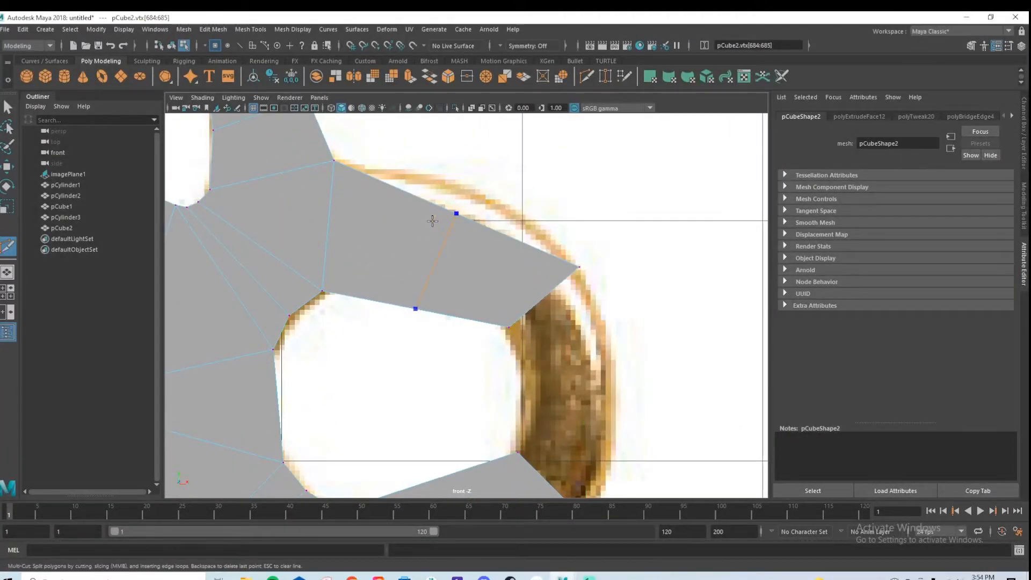
{"action": "middle_click", "coordinate": [438, 220], "text": "ctrl"}
{"action": "middle_click", "coordinate": [385, 208], "text": "ctrl"}
{"action": "middle_click", "coordinate": [513, 241], "text": "ctrl"}
{"action": "middle_click_drag", "start_coordinate": [486, 407], "coordinate": [472, 204], "text": "alt"}
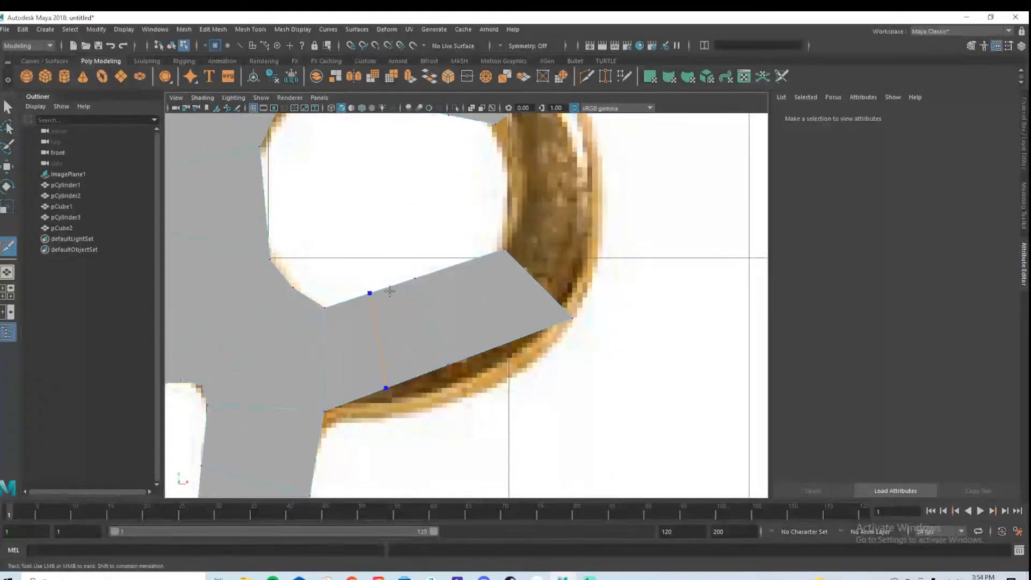
{"action": "left_click", "coordinate": [386, 388]}
Lower the bottom vertices of the lower extrusion, including its starting corner, to the reference's outer curve.
{"action": "key", "text": "w"}
{"action": "left_click_drag", "start_coordinate": [388, 336], "coordinate": [390, 367]}
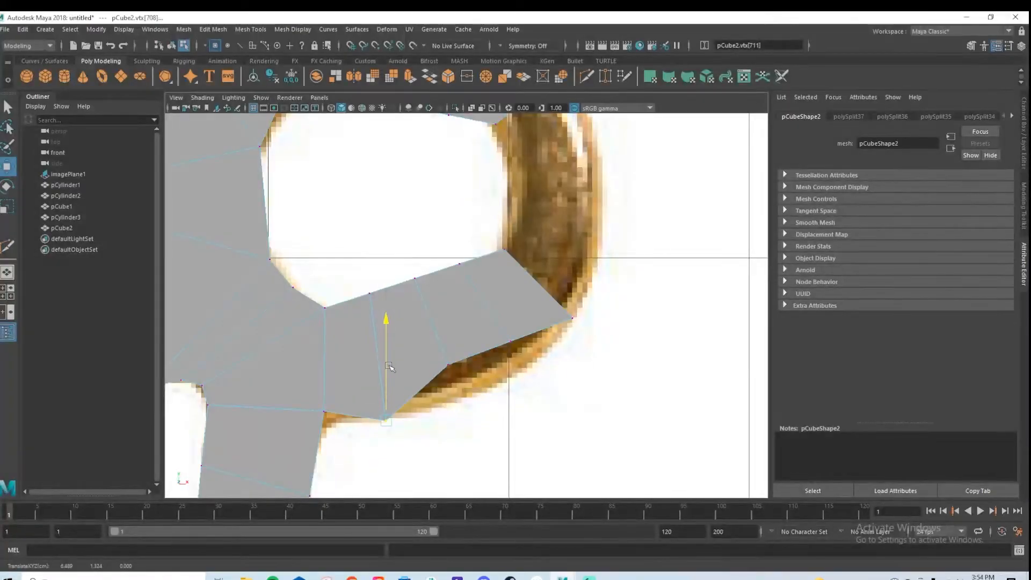
{"action": "left_click", "coordinate": [446, 364]}
{"action": "left_click_drag", "start_coordinate": [321, 386], "coordinate": [341, 418]}
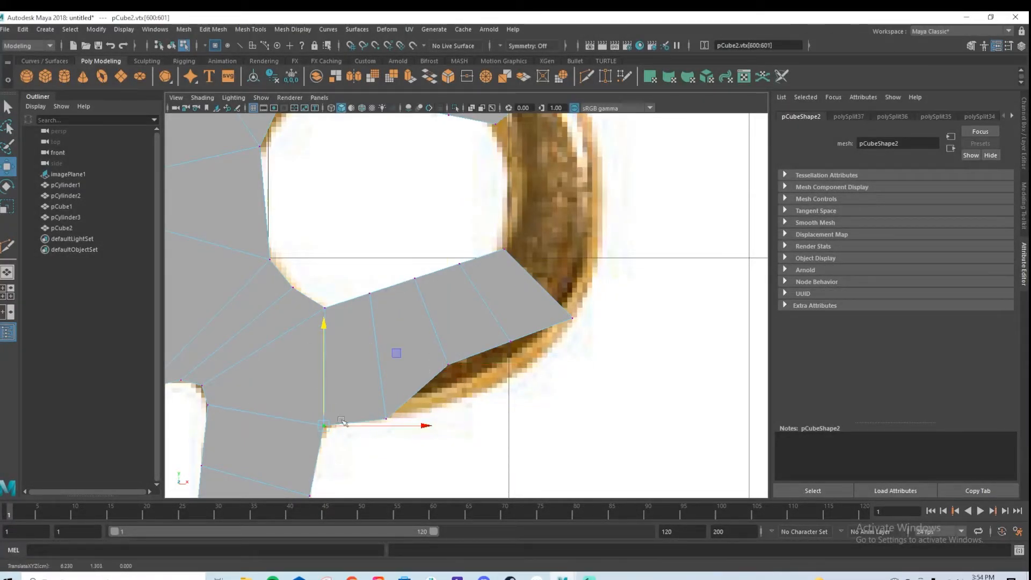
{"action": "left_click_drag", "start_coordinate": [430, 339], "coordinate": [461, 382]}
{"action": "left_click_drag", "start_coordinate": [449, 323], "coordinate": [450, 364]}
{"action": "left_click_drag", "start_coordinate": [519, 329], "coordinate": [500, 354]}
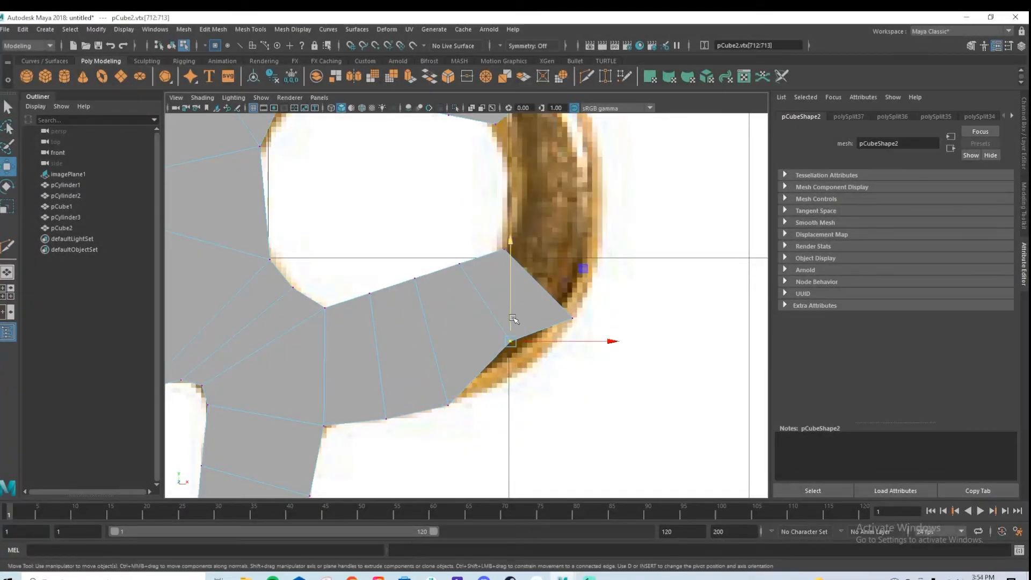
{"action": "left_click_drag", "start_coordinate": [515, 309], "coordinate": [517, 344]}
Lower the top vertices of the lower extrusion's edge loops to round off the right hole's lower edge.
{"action": "left_click_drag", "start_coordinate": [300, 276], "coordinate": [377, 311]}
{"action": "left_click_drag", "start_coordinate": [367, 268], "coordinate": [435, 302]}
{"action": "left_click_drag", "start_coordinate": [416, 249], "coordinate": [435, 294]}
{"action": "left_click_drag", "start_coordinate": [442, 250], "coordinate": [483, 293]}
Raise the bottom vertices of the upper extrusion's edge loops to round off the right hole's upper edge.
{"action": "middle_click_drag", "start_coordinate": [410, 131], "coordinate": [426, 239], "text": "alt"}
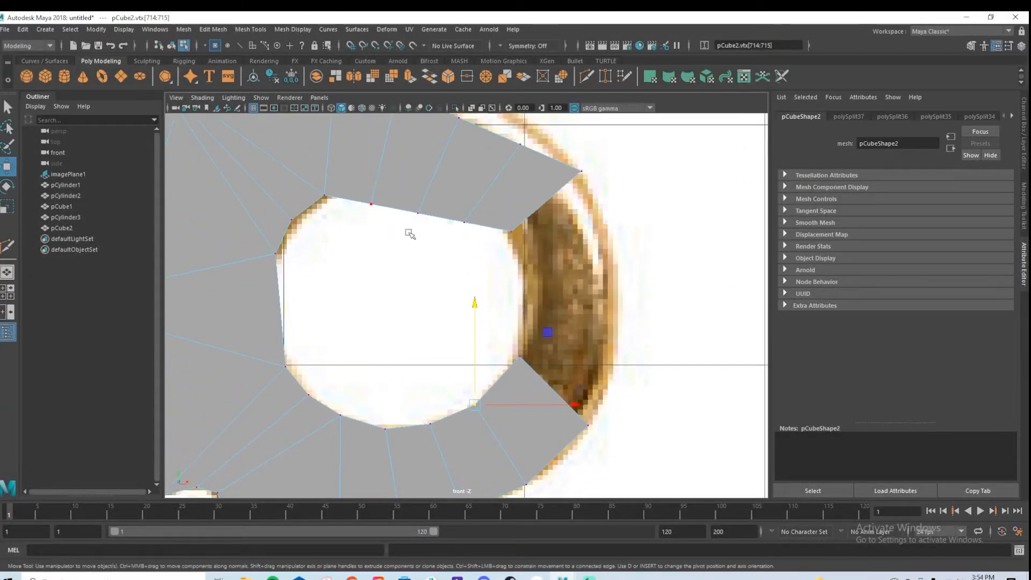
{"action": "left_click_drag", "start_coordinate": [359, 192], "coordinate": [410, 234]}
{"action": "middle_click_drag", "start_coordinate": [411, 235], "coordinate": [417, 322], "text": "alt"}
{"action": "left_click_drag", "start_coordinate": [378, 245], "coordinate": [378, 221]}
{"action": "left_click_drag", "start_coordinate": [412, 286], "coordinate": [437, 315]}
{"action": "left_click_drag", "start_coordinate": [424, 263], "coordinate": [430, 227]}
{"action": "left_click_drag", "start_coordinate": [457, 294], "coordinate": [467, 222]}
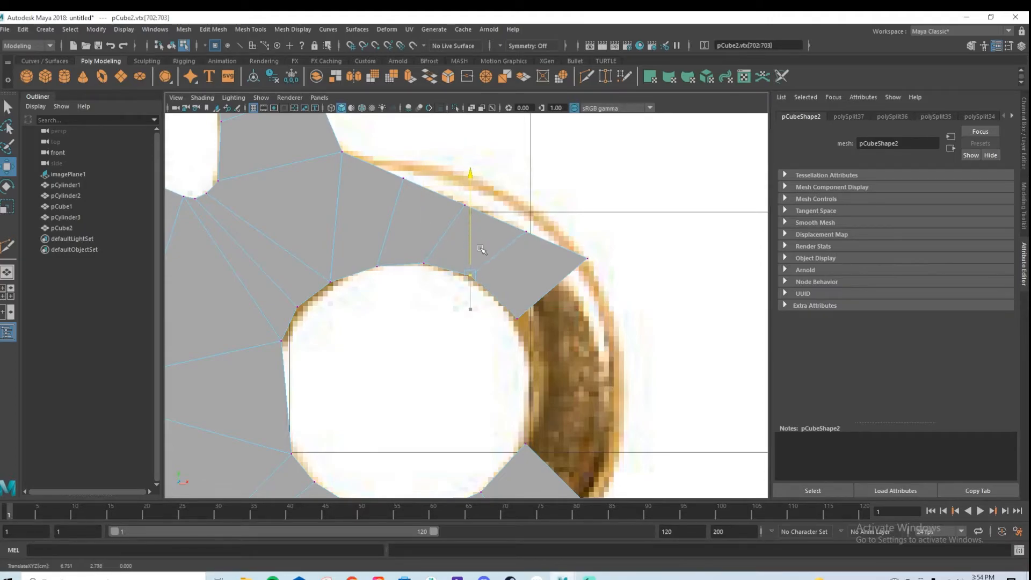
Raise the top vertices of the upper extrusion to match the reference's outer curve around the right hole.
{"action": "middle_click_drag", "start_coordinate": [446, 226], "coordinate": [452, 257], "text": "alt"}
{"action": "left_click_drag", "start_coordinate": [397, 196], "coordinate": [424, 223]}
{"action": "left_click_drag", "start_coordinate": [409, 188], "coordinate": [409, 177]}
{"action": "left_click_drag", "start_coordinate": [476, 263], "coordinate": [472, 191]}
{"action": "left_click_drag", "start_coordinate": [544, 280], "coordinate": [522, 252]}
{"action": "left_click_drag", "start_coordinate": [533, 254], "coordinate": [534, 231]}
Bridge the facing ends of the upper and lower extrusions with 2 divisions to close the ring around the right hole.
{"action": "middle_click_drag", "start_coordinate": [593, 318], "coordinate": [530, 223], "text": "alt"}
{"action": "key", "text": "space"}
{"action": "key", "text": "space"}
{"action": "left_click_drag", "start_coordinate": [578, 255], "coordinate": [548, 334], "text": "alt"}
{"action": "left_click", "coordinate": [458, 347]}
{"action": "right_click_drag", "start_coordinate": [441, 259], "coordinate": [447, 275]}
{"action": "left_click", "coordinate": [443, 246]}
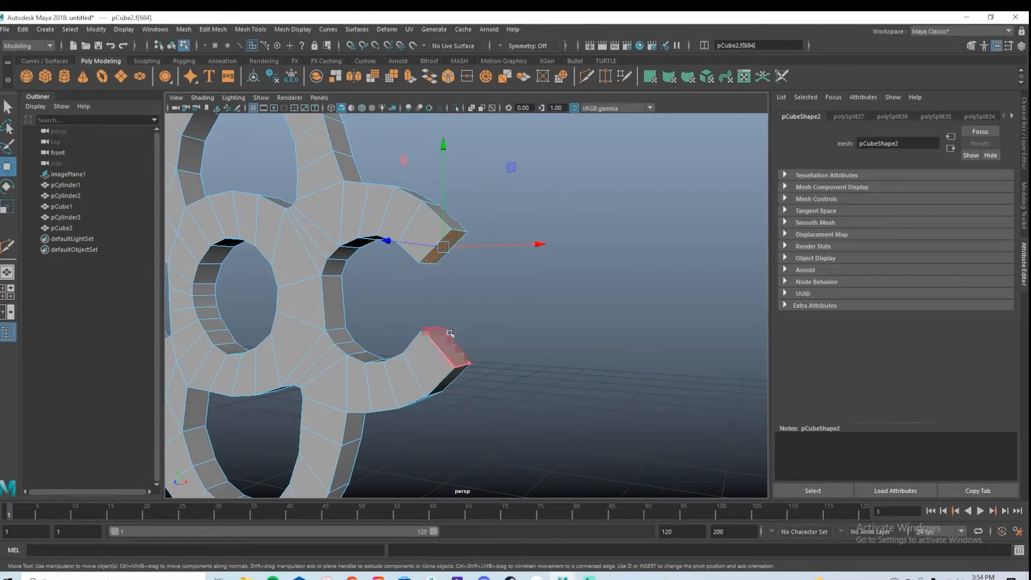
{"action": "left_click", "coordinate": [446, 343], "text": "shift"}
{"action": "left_click", "coordinate": [213, 30]}
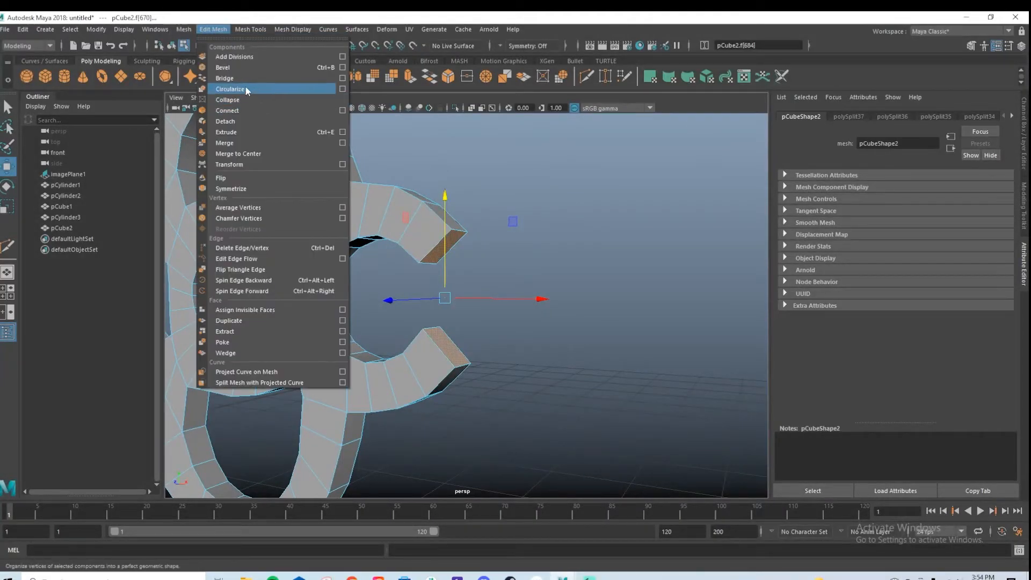
{"action": "left_click", "coordinate": [315, 78]}
{"action": "left_click_drag", "start_coordinate": [606, 218], "coordinate": [610, 253]}
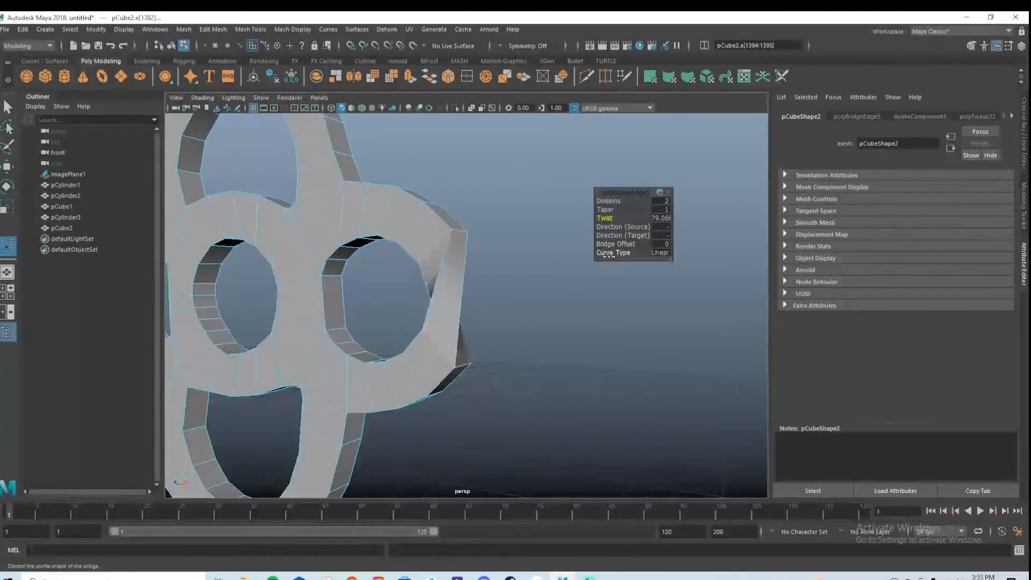
{"action": "key", "text": "ctrl+z"}
Move the bridge's outer vertices outward to the reference's outer curve beside the right hole.
{"action": "left_click_drag", "start_coordinate": [425, 307], "coordinate": [462, 329], "text": "alt"}
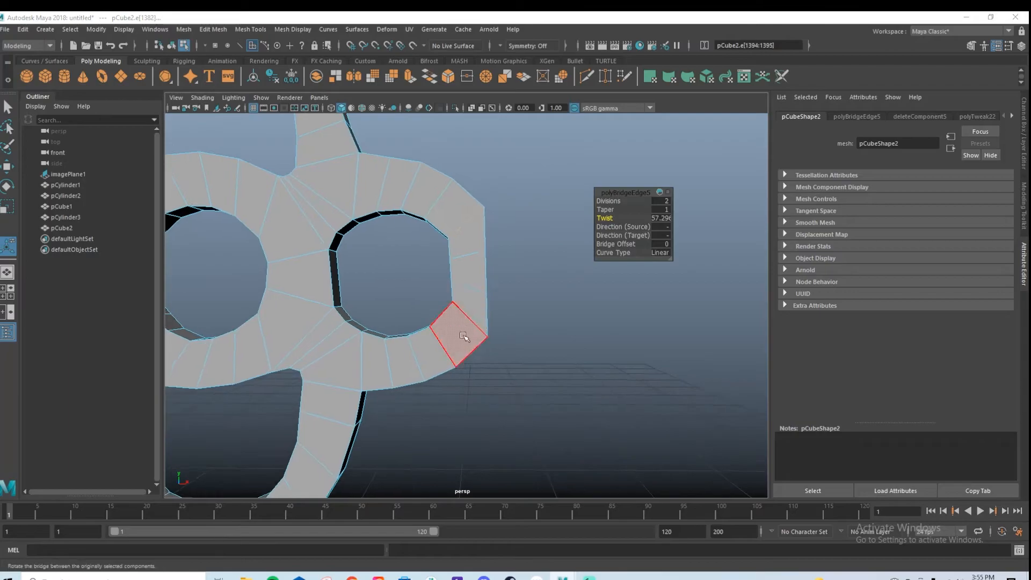
{"action": "key", "text": "space"}
{"action": "key", "text": "space"}
{"action": "right_click_drag", "start_coordinate": [477, 249], "coordinate": [443, 251]}
{"action": "key", "text": "w"}
{"action": "left_click_drag", "start_coordinate": [500, 252], "coordinate": [560, 268]}
{"action": "left_click_drag", "start_coordinate": [498, 330], "coordinate": [571, 362]}
Shift the bridge's two inner vertex pairs outward to round off the right hole's inner edge.
{"action": "left_click_drag", "start_coordinate": [439, 317], "coordinate": [456, 334]}
{"action": "left_click_drag", "start_coordinate": [467, 324], "coordinate": [476, 326]}
{"action": "left_click_drag", "start_coordinate": [431, 274], "coordinate": [468, 295]}
{"action": "left_click_drag", "start_coordinate": [461, 284], "coordinate": [482, 284]}
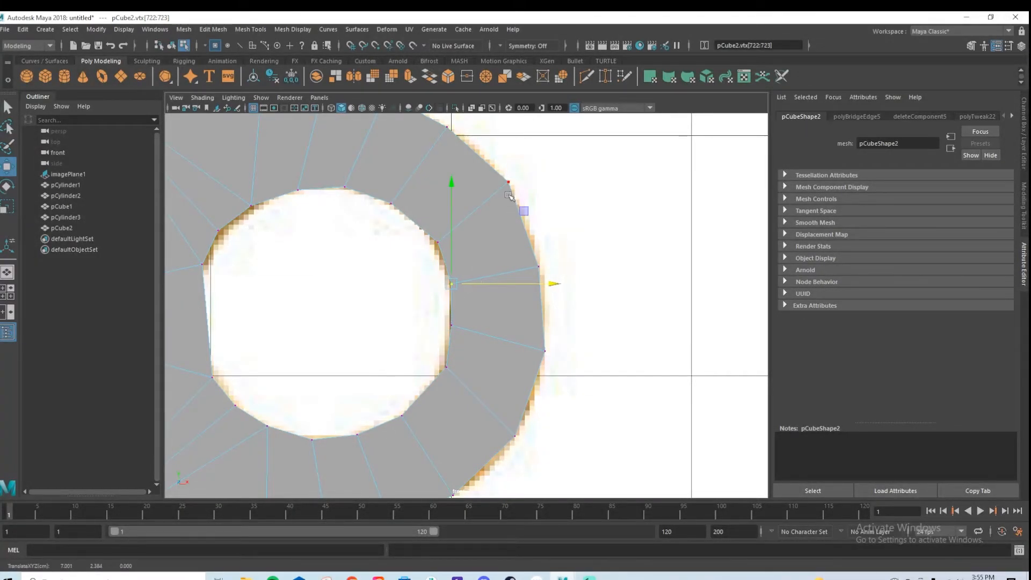
Return the bow to object selection in the perspective view and display it smoothed.
{"action": "scroll", "coordinate": [488, 315], "scroll_direction": "down", "scroll_amount": 10}
{"action": "key", "text": "space"}
{"action": "key", "text": "space"}
{"action": "scroll", "coordinate": [416, 267], "scroll_direction": "down", "scroll_amount": 5}
{"action": "key", "text": "q"}
{"action": "right_click_drag", "start_coordinate": [416, 267], "coordinate": [469, 214]}
{"action": "middle_click_drag", "start_coordinate": [504, 245], "coordinate": [663, 230], "text": "alt"}
{"action": "scroll", "coordinate": [663, 231], "scroll_direction": "down", "scroll_amount": 4}
{"action": "left_click", "coordinate": [545, 212]}
{"action": "left_click", "coordinate": [472, 248]}
{"action": "key", "text": "3"}
Examine the shaft and collar beside the smoothed bow for faceted parts that still need beveling.
{"action": "mouse_move", "coordinate": [604, 318]}
{"action": "left_mouse_down", "text": "alt"}
{"action": "mouse_move", "coordinate": [438, 324]}
{"action": "mouse_move", "coordinate": [576, 336]}
{"action": "mouse_move", "coordinate": [476, 304]}
{"action": "mouse_move", "coordinate": [446, 322]}
{"action": "left_mouse_up", "text": "alt"}
{"action": "left_click", "coordinate": [525, 324]}
{"action": "left_click", "coordinate": [433, 329]}
{"action": "key", "text": "4"}
{"action": "key", "text": "5"}
{"action": "key", "text": "5"}
{"action": "key", "text": "r"}
{"action": "left_click_drag", "start_coordinate": [284, 297], "coordinate": [208, 314]}
{"action": "left_click", "coordinate": [464, 289]}
{"action": "left_click_drag", "start_coordinate": [464, 289], "coordinate": [438, 328], "text": "alt"}
{"action": "scroll", "coordinate": [438, 328], "scroll_direction": "up", "scroll_amount": 3}
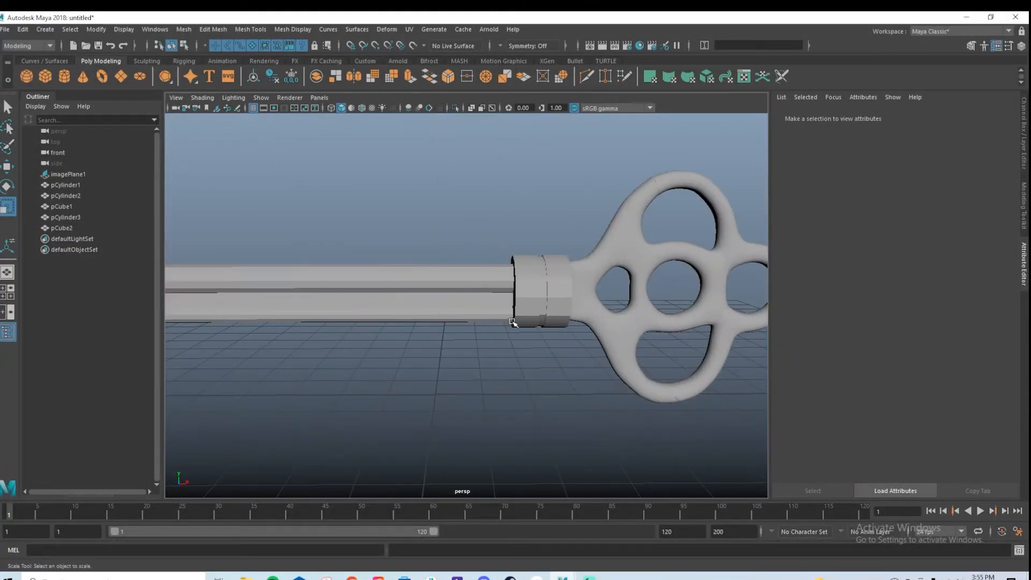
{"action": "left_click", "coordinate": [529, 301]}
{"action": "scroll", "coordinate": [559, 300], "scroll_direction": "up", "scroll_amount": 2}
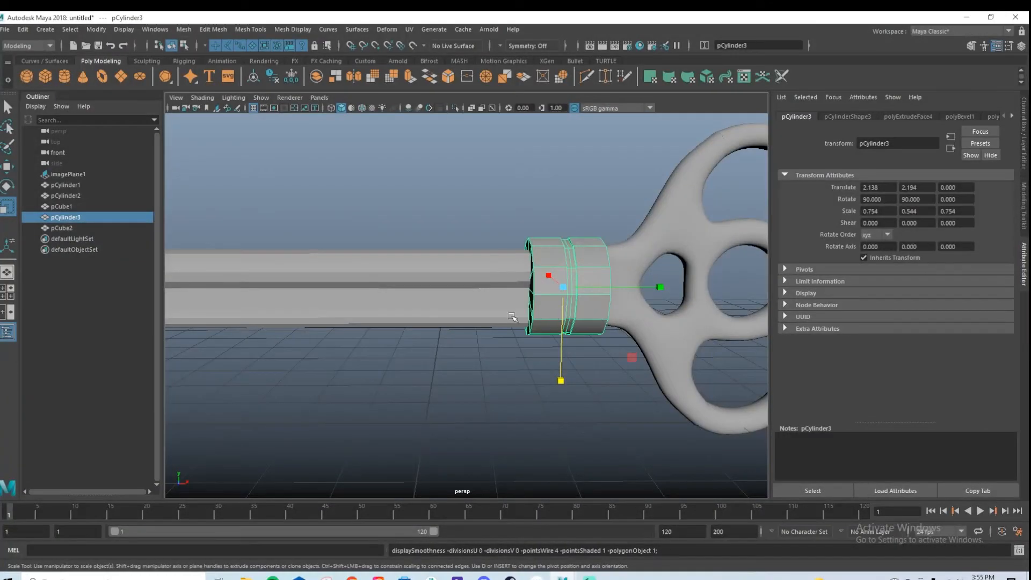
Isolate the upper shaft cylinder in the perspective view.
{"action": "scroll", "coordinate": [501, 315], "scroll_direction": "down", "scroll_amount": 4}
{"action": "left_click", "coordinate": [269, 297]}
{"action": "left_click_drag", "start_coordinate": [270, 297], "coordinate": [324, 262], "text": "alt"}
{"action": "right_click", "coordinate": [322, 259]}
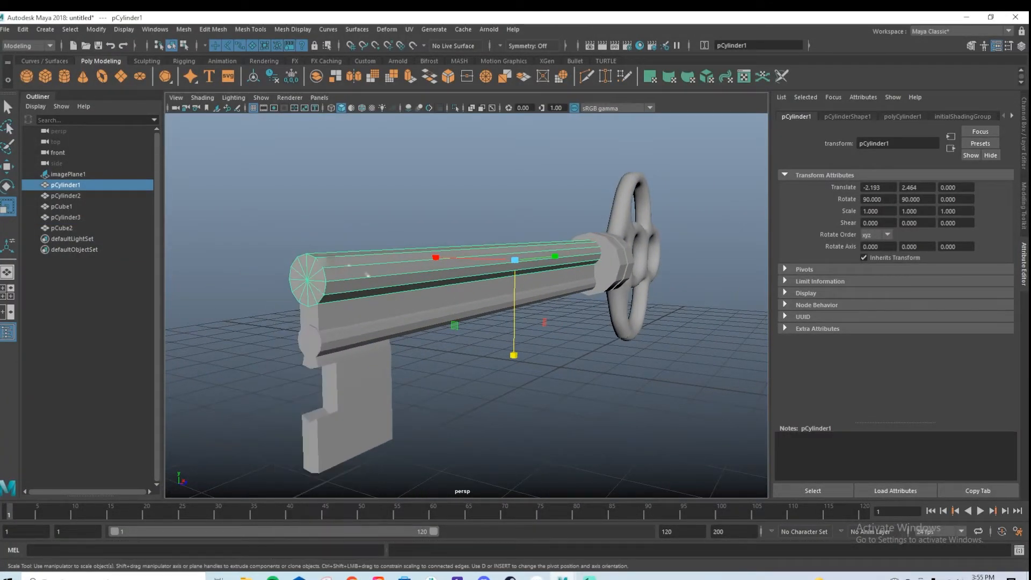
{"action": "key", "text": "ctrl+1"}
Bevel the edge loops at both ends of the upper shaft with 2 segments and fraction 0.38, and show the whole key again.
{"action": "right_click_drag", "start_coordinate": [315, 262], "coordinate": [315, 230]}
{"action": "double_click", "coordinate": [325, 271]}
{"action": "left_click_drag", "start_coordinate": [363, 284], "coordinate": [471, 294], "text": "alt"}
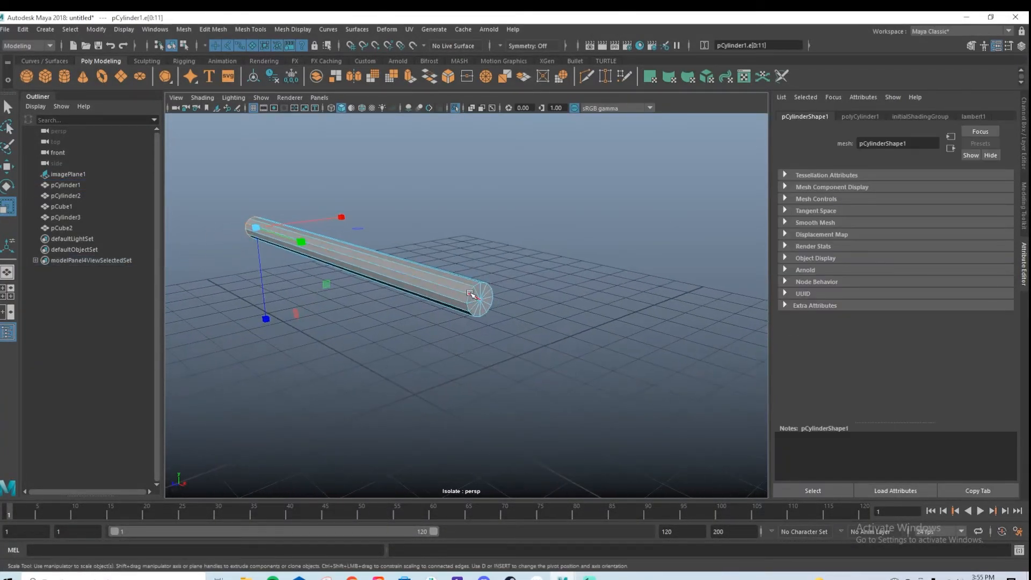
{"action": "key", "text": "ctrl+b"}
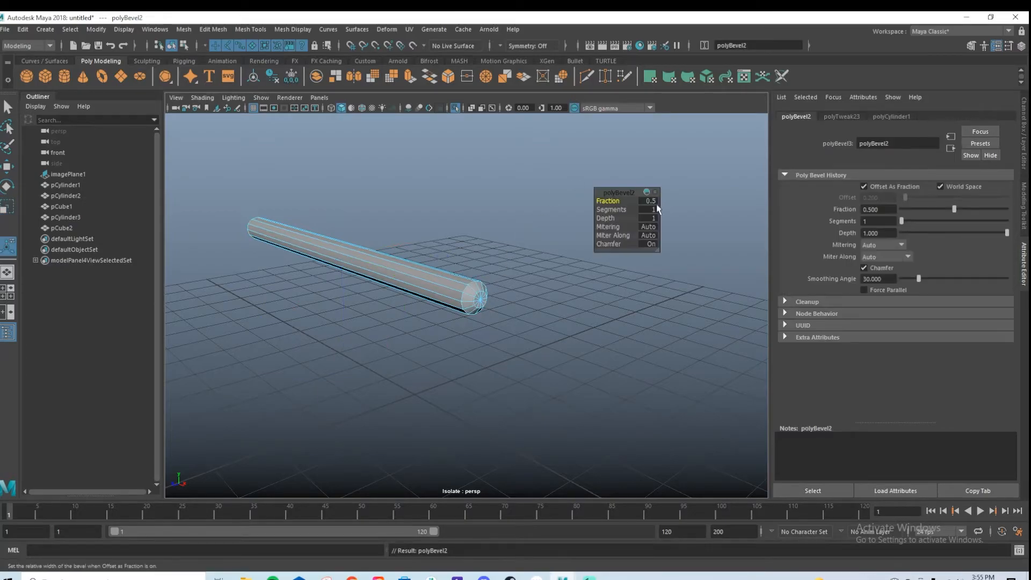
{"action": "type", "text": "2"}
{"action": "key", "text": "Return"}
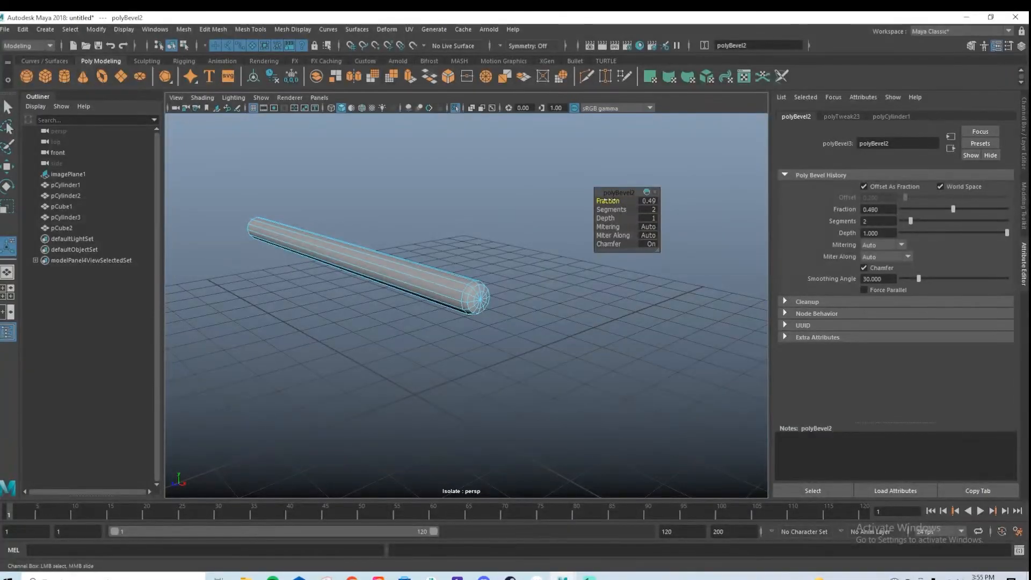
{"action": "left_click_drag", "start_coordinate": [430, 280], "coordinate": [540, 284], "text": "alt"}
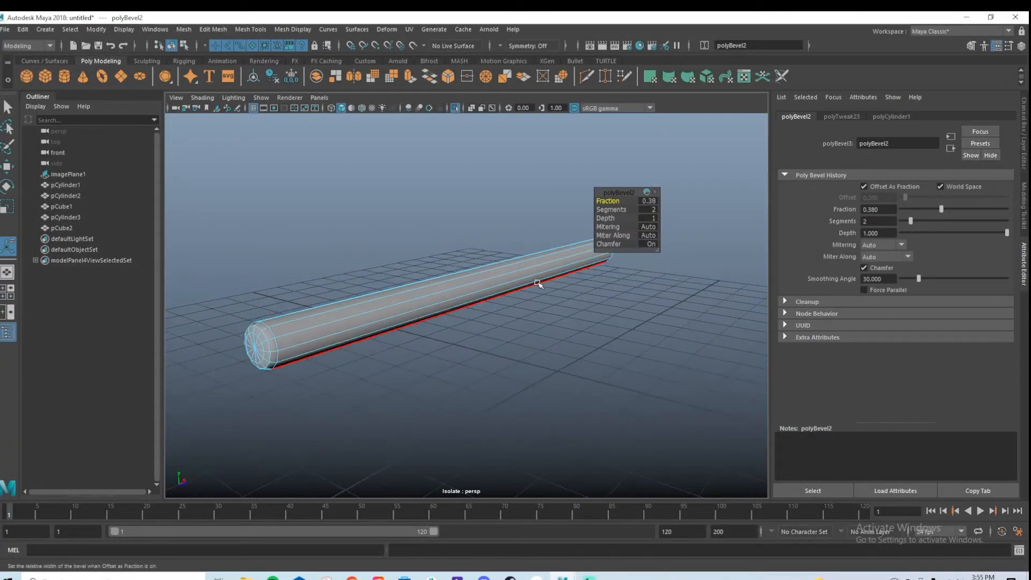
{"action": "key", "text": "ctrl+1"}
{"action": "mouse_move", "coordinate": [470, 297]}
{"action": "left_mouse_down", "text": "alt"}
{"action": "mouse_move", "coordinate": [479, 298]}
{"action": "mouse_move", "coordinate": [459, 287]}
{"action": "left_mouse_up", "text": "alt"}
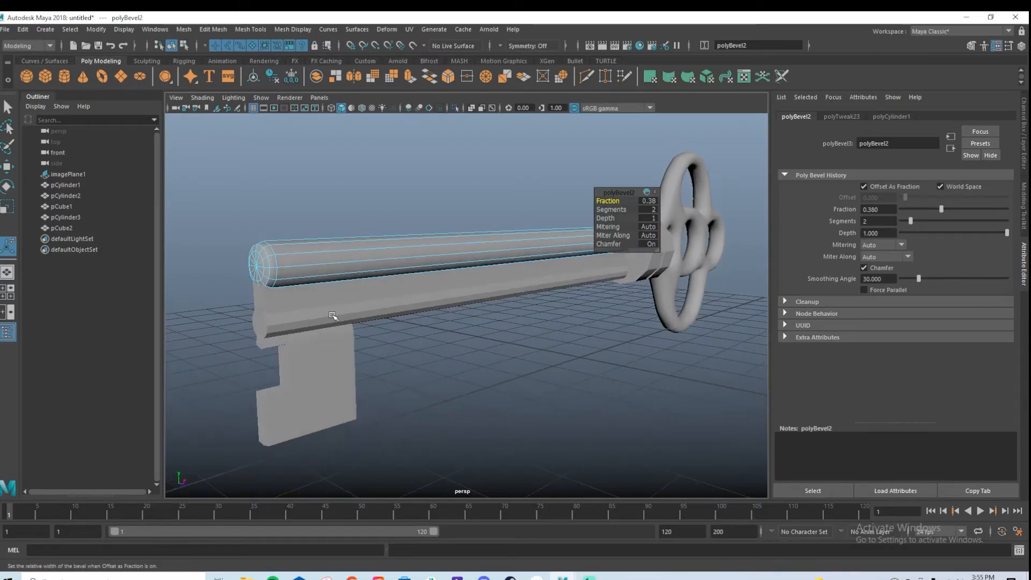
Isolate the lower shaft with its bit and check its smoothed shape before returning to the unsmoothed display.
{"action": "left_click", "coordinate": [331, 316]}
{"action": "left_click_drag", "start_coordinate": [384, 295], "coordinate": [416, 292], "text": "alt"}
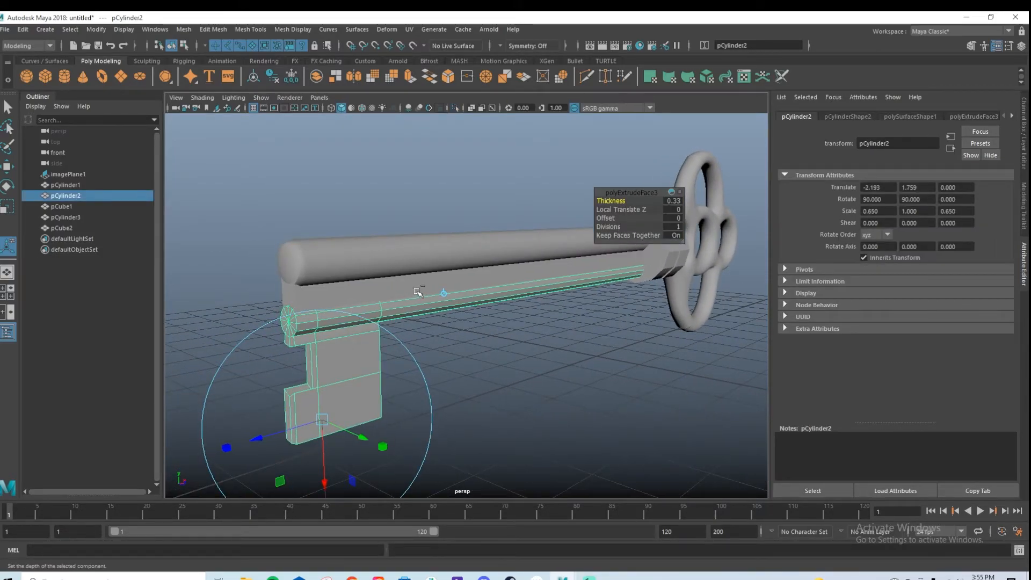
{"action": "key", "text": "ctrl+1"}
{"action": "key", "text": "3"}
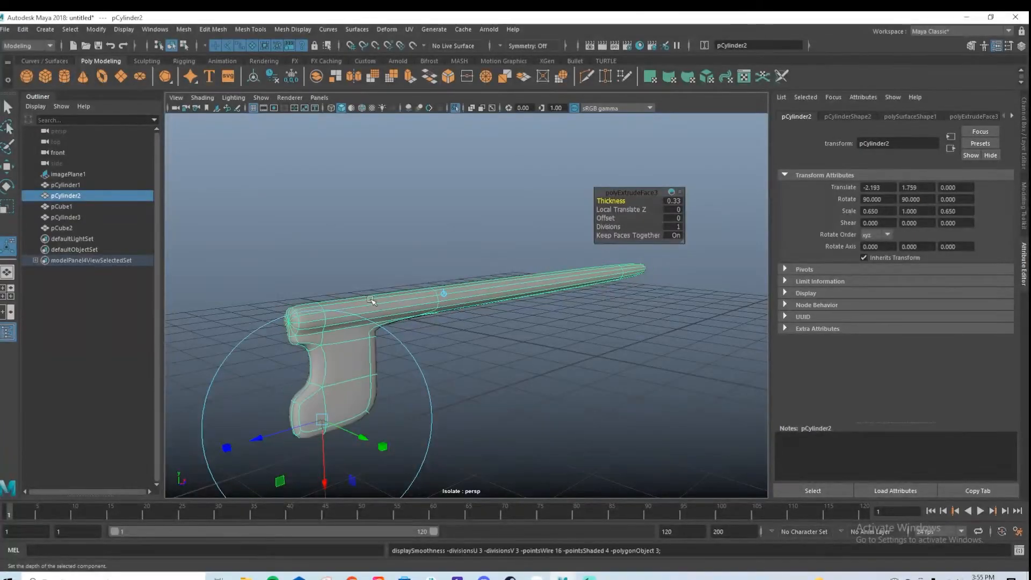
{"action": "left_click_drag", "start_coordinate": [680, 336], "coordinate": [486, 270], "text": "alt"}
{"action": "key", "text": "1"}
Bevel the edge loop at the bow end of the lower shaft with 2 segments.
{"action": "left_click_drag", "start_coordinate": [677, 293], "coordinate": [528, 283], "text": "alt"}
{"action": "right_click_drag", "start_coordinate": [518, 260], "coordinate": [516, 283]}
{"action": "left_click_drag", "start_coordinate": [503, 281], "coordinate": [518, 276], "text": "alt"}
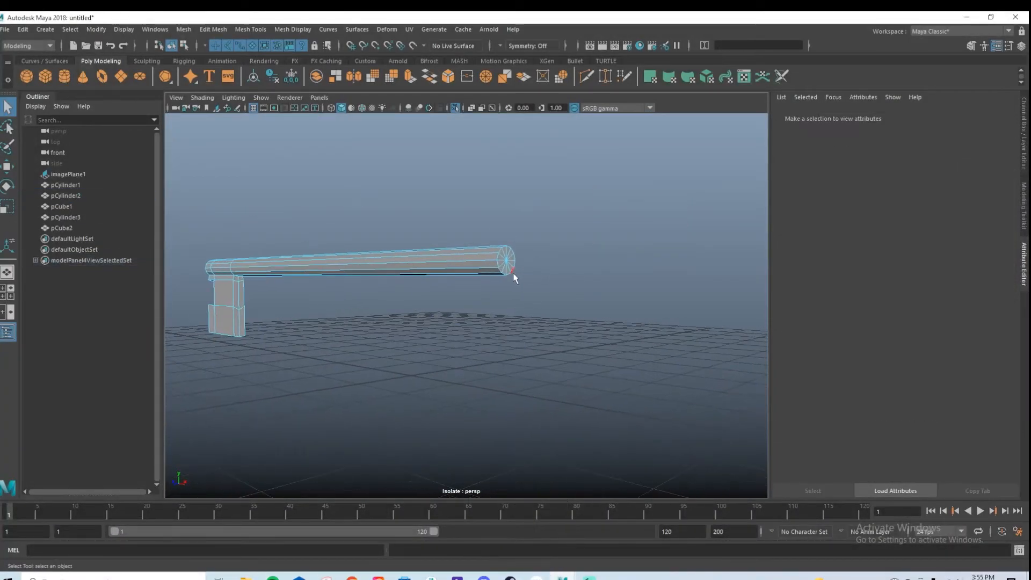
{"action": "left_click", "coordinate": [497, 261]}
{"action": "key", "text": "ctrl+b"}
{"action": "left_click", "coordinate": [648, 210]}
{"action": "type", "text": "2"}
{"action": "key", "text": "Return"}
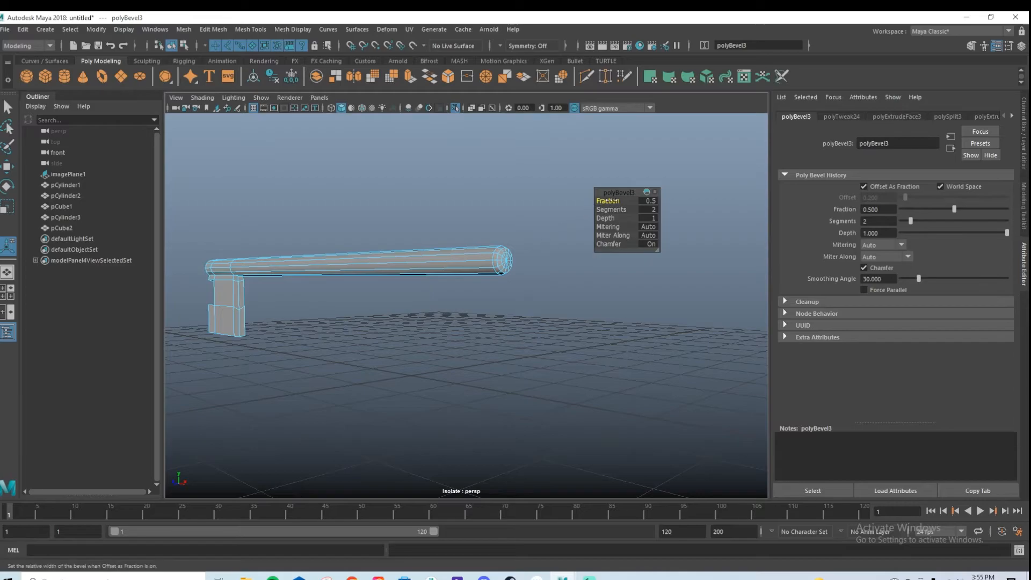
Display the lower shaft with its bit smoothed and bring the other key parts back into view.
{"action": "left_click_drag", "start_coordinate": [344, 306], "coordinate": [454, 309], "text": "alt"}
{"action": "middle_click_drag", "start_coordinate": [300, 280], "coordinate": [465, 278], "text": "alt"}
{"action": "right_click_drag", "start_coordinate": [463, 270], "coordinate": [512, 233]}
{"action": "left_click_drag", "start_coordinate": [441, 270], "coordinate": [466, 270], "text": "alt"}
{"action": "key", "text": "3"}
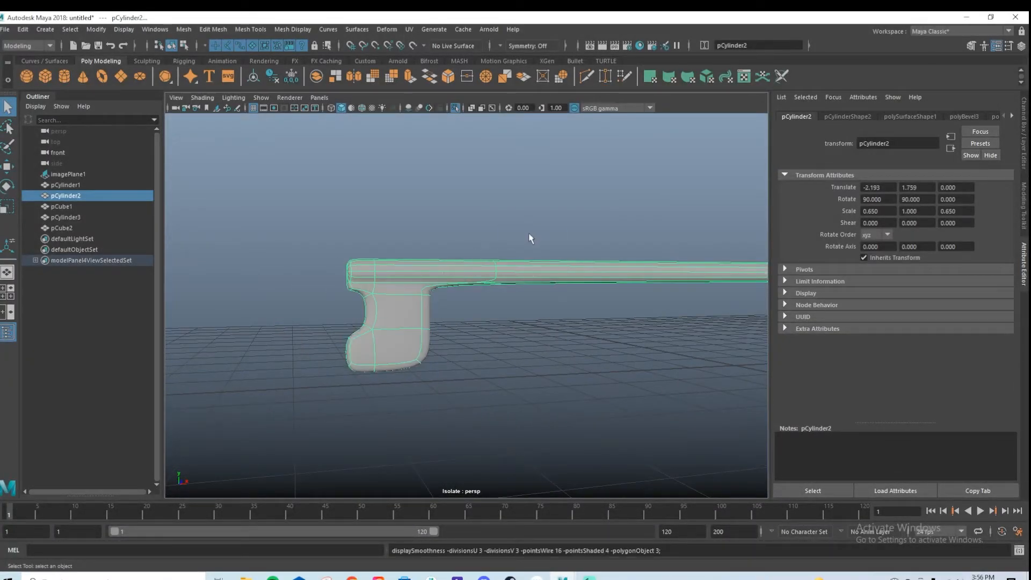
{"action": "key", "text": "ctrl+1"}
{"action": "right_click_drag", "start_coordinate": [524, 257], "coordinate": [424, 268], "text": "alt"}
{"action": "left_click", "coordinate": [419, 254]}
{"action": "left_click", "coordinate": [404, 274]}
{"action": "left_click", "coordinate": [638, 322]}
Thin the plate between the shafts to a Z scale of 0.233 and move it to X -2.121, Z -0.007.
{"action": "left_click_drag", "start_coordinate": [637, 322], "coordinate": [537, 290], "text": "alt"}
{"action": "left_click", "coordinate": [493, 260]}
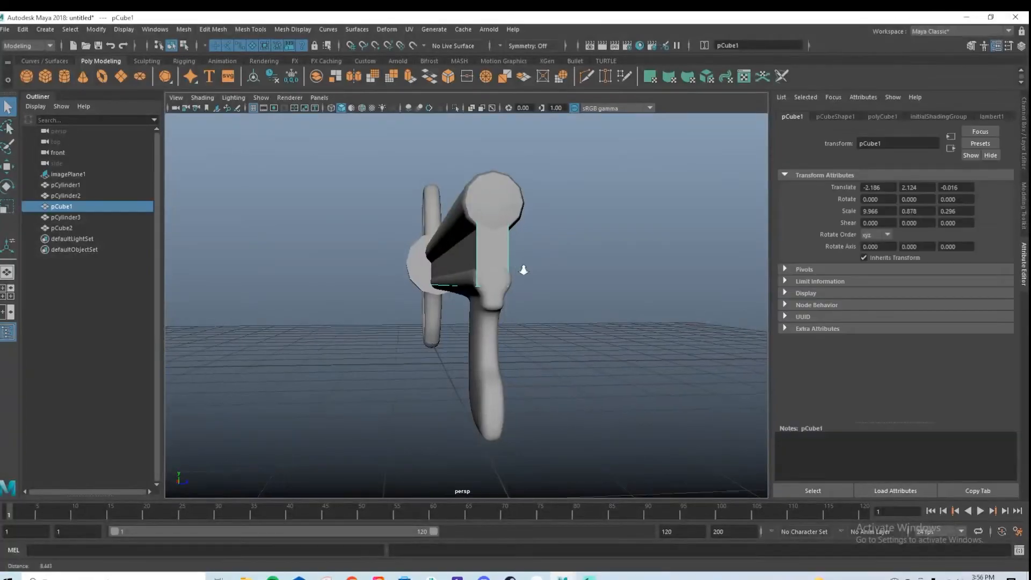
{"action": "right_click_drag", "start_coordinate": [520, 269], "coordinate": [529, 273], "text": "alt"}
{"action": "middle_click_drag", "start_coordinate": [529, 273], "coordinate": [507, 280], "text": "alt"}
{"action": "left_click_drag", "start_coordinate": [507, 280], "coordinate": [286, 271], "text": "alt"}
{"action": "key", "text": "w"}
{"action": "key", "text": "r"}
{"action": "key", "text": "w"}
{"action": "left_click", "coordinate": [619, 270]}
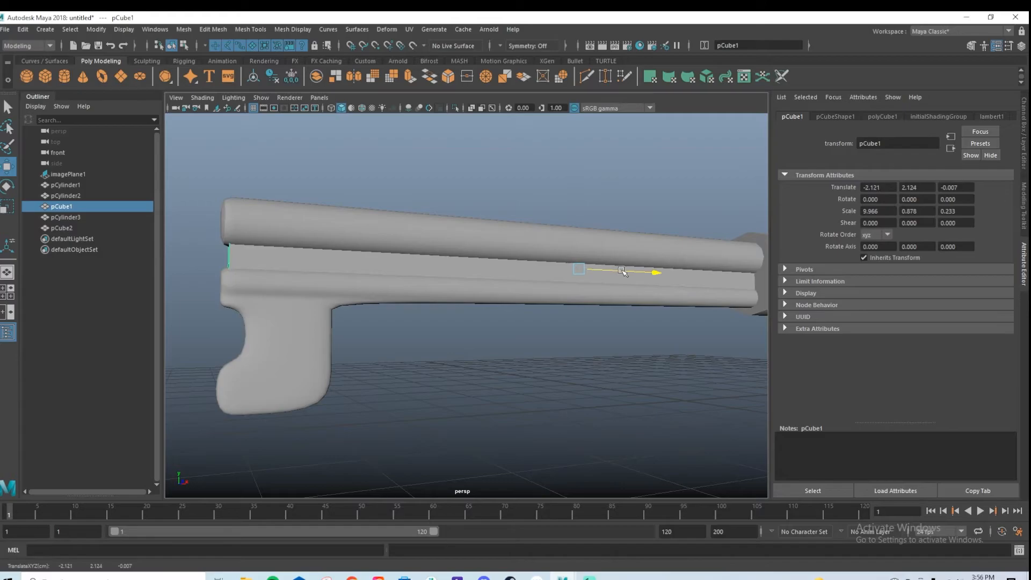
{"action": "left_click", "coordinate": [610, 357]}
Isolate the flat plate between the two shafts.
{"action": "left_click_drag", "start_coordinate": [610, 357], "coordinate": [573, 377], "text": "alt"}
{"action": "right_click_drag", "start_coordinate": [573, 377], "coordinate": [530, 367], "text": "alt"}
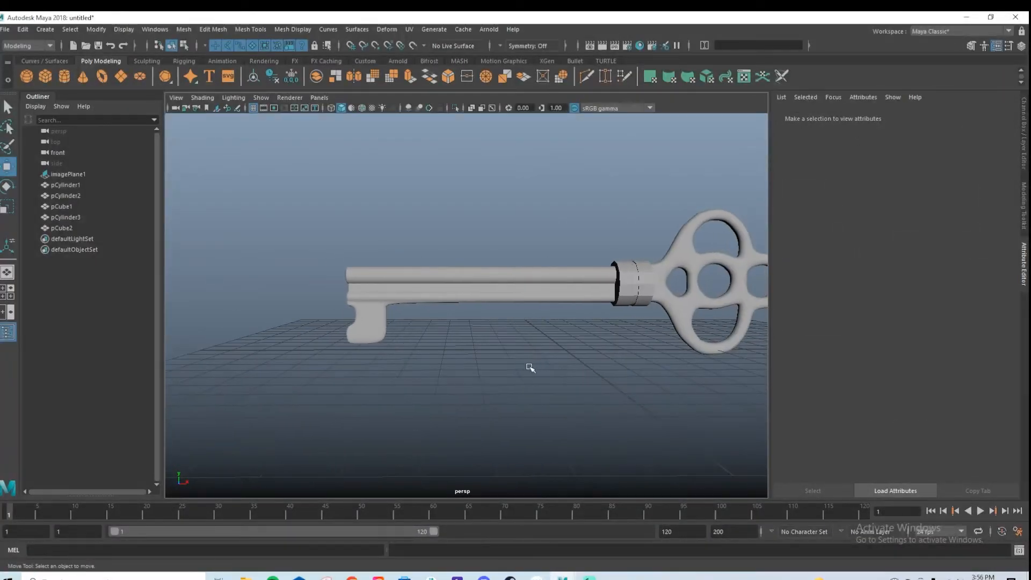
{"action": "left_click", "coordinate": [515, 293]}
{"action": "key", "text": "ctrl+1"}
{"action": "left_click_drag", "start_coordinate": [403, 312], "coordinate": [505, 313], "text": "alt"}
Bevel all edges of the plate, display it smoothed, and show the whole key again.
{"action": "right_click_drag", "start_coordinate": [456, 286], "coordinate": [456, 256]}
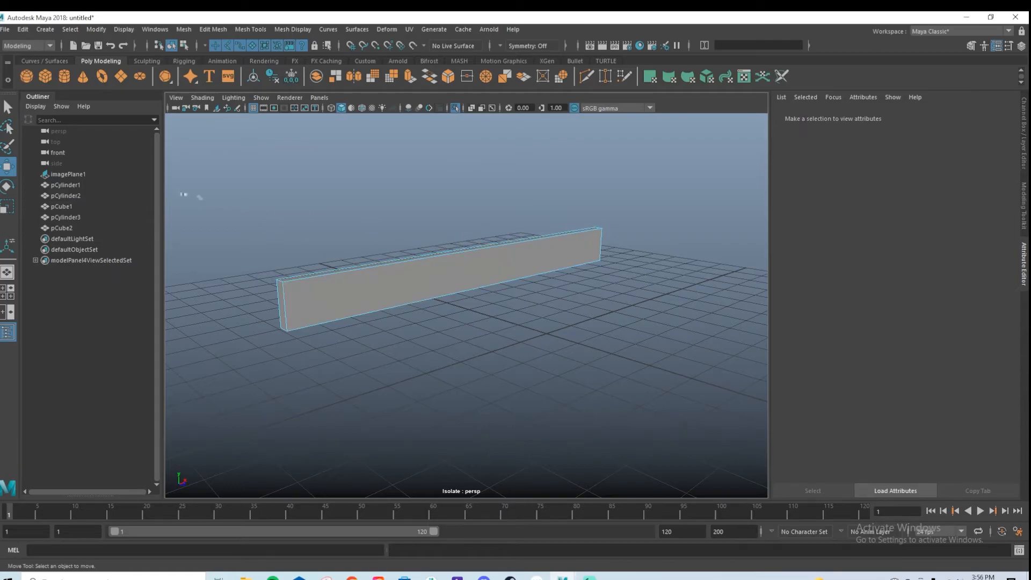
{"action": "left_click_drag", "start_coordinate": [199, 197], "coordinate": [727, 369]}
{"action": "key", "text": "ctrl+b"}
{"action": "key", "text": "Return"}
{"action": "key", "text": "3"}
{"action": "right_click_drag", "start_coordinate": [385, 275], "coordinate": [444, 215]}
{"action": "key", "text": "space"}
{"action": "key", "text": "space"}
{"action": "key", "text": "ctrl+1"}
{"action": "left_click", "coordinate": [473, 330]}
{"action": "mouse_move", "coordinate": [473, 330]}
{"action": "left_mouse_down", "text": "alt"}
{"action": "mouse_move", "coordinate": [559, 339]}
{"action": "mouse_move", "coordinate": [465, 340]}
{"action": "left_mouse_up", "text": "alt"}
Bevel the outer edge loops at both ends of the collar with 2 segments and fraction 0.21.
{"action": "left_click", "coordinate": [523, 276]}
{"action": "key", "text": "f"}
{"action": "middle_click_drag", "start_coordinate": [491, 311], "coordinate": [440, 313], "text": "alt"}
{"action": "scroll", "coordinate": [440, 313], "scroll_direction": "up", "scroll_amount": 3}
{"action": "left_click_drag", "start_coordinate": [440, 313], "coordinate": [513, 304], "text": "alt"}
{"action": "right_click_drag", "start_coordinate": [405, 238], "coordinate": [407, 211]}
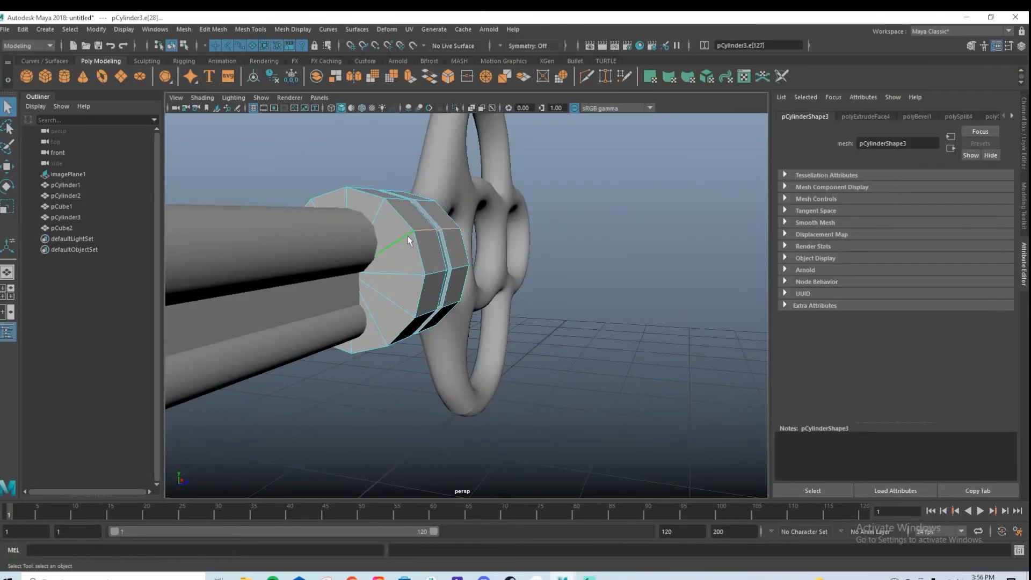
{"action": "left_click_drag", "start_coordinate": [422, 256], "coordinate": [545, 318], "text": "alt"}
{"action": "scroll", "coordinate": [460, 260], "scroll_direction": "up", "scroll_amount": 3}
{"action": "key", "text": "ctrl+b"}
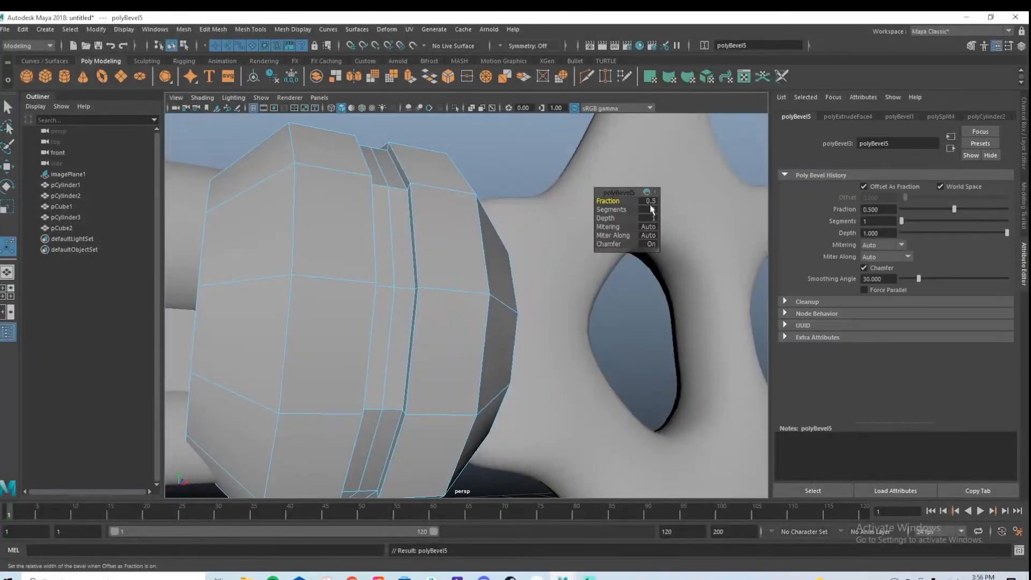
{"action": "key", "text": "ctrl+z"}
{"action": "key", "text": "ctrl+z"}
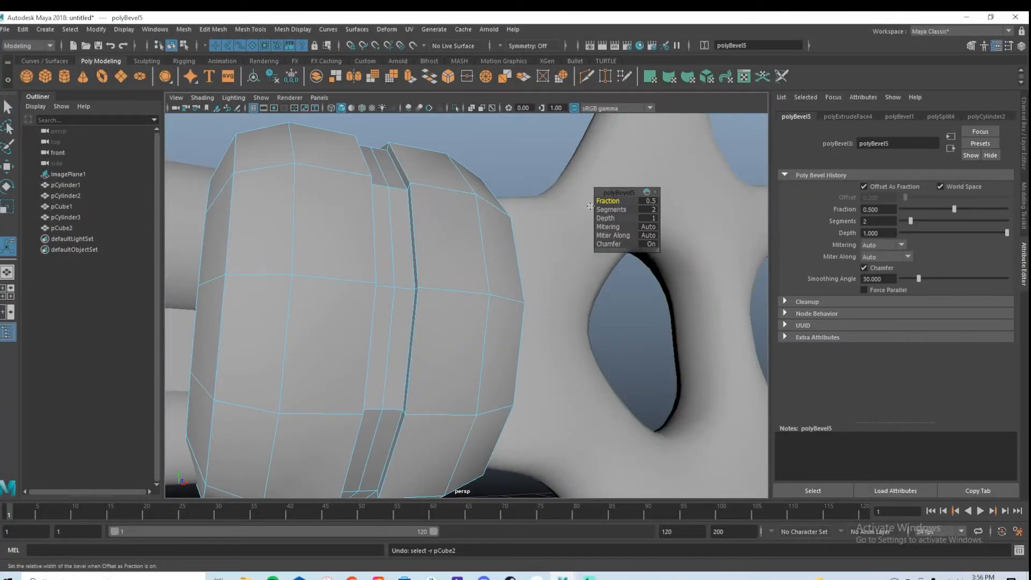
{"action": "left_click_drag", "start_coordinate": [612, 201], "coordinate": [619, 203]}
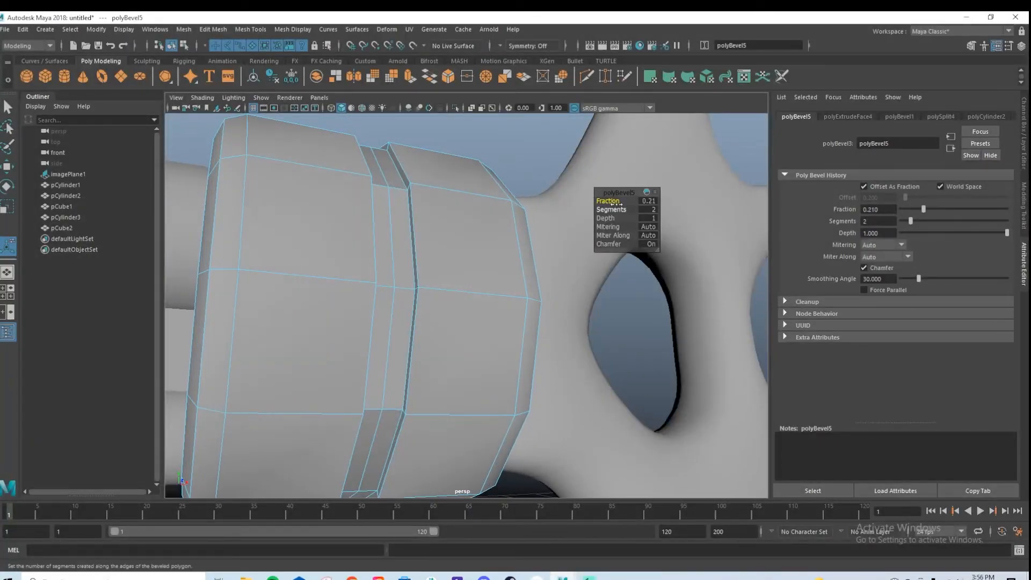
Display the collar smoothed and return it to object selection.
{"action": "scroll", "coordinate": [515, 269], "scroll_direction": "down", "scroll_amount": 3}
{"action": "key", "text": "3"}
{"action": "left_click_drag", "start_coordinate": [446, 268], "coordinate": [395, 327], "text": "alt"}
{"action": "key", "text": "q"}
{"action": "right_click_drag", "start_coordinate": [479, 236], "coordinate": [510, 211]}
{"action": "scroll", "coordinate": [389, 244], "scroll_direction": "down", "scroll_amount": 3}
{"action": "left_click", "coordinate": [389, 243]}
Examine the complete key from several angles to check how its parts fit together.
{"action": "scroll", "coordinate": [508, 242], "scroll_direction": "down", "scroll_amount": 5}
{"action": "left_click_drag", "start_coordinate": [333, 219], "coordinate": [362, 269], "text": "alt"}
{"action": "scroll", "coordinate": [361, 269], "scroll_direction": "down", "scroll_amount": 5}
{"action": "left_click_drag", "start_coordinate": [580, 352], "coordinate": [543, 288], "text": "alt"}
{"action": "middle_click_drag", "start_coordinate": [530, 310], "coordinate": [482, 289], "text": "alt"}
{"action": "left_click_drag", "start_coordinate": [356, 219], "coordinate": [670, 345]}
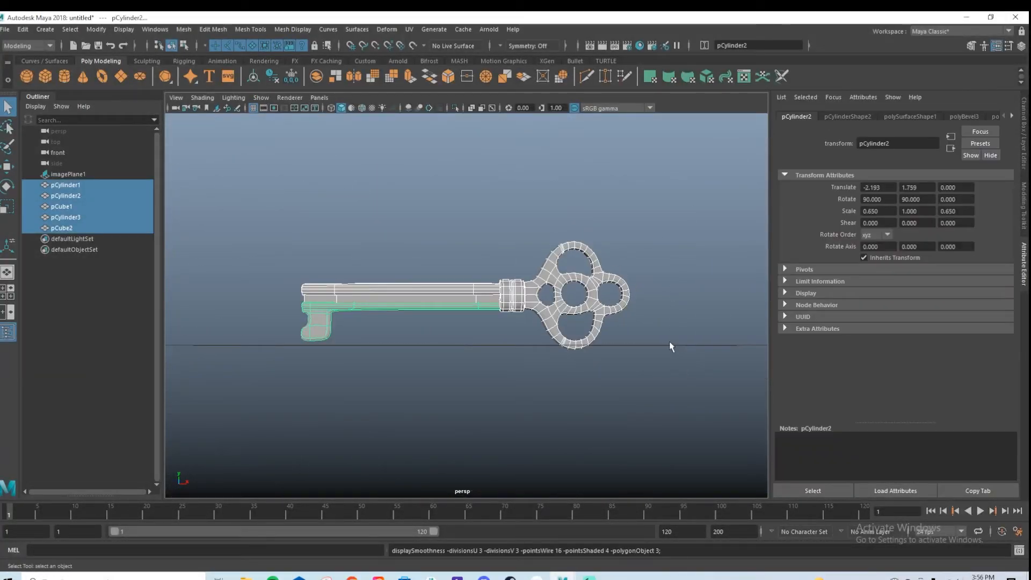
{"action": "left_click", "coordinate": [489, 195]}
{"action": "mouse_move", "coordinate": [466, 286]}
{"action": "left_mouse_down", "text": "alt"}
{"action": "mouse_move", "coordinate": [537, 294]}
{"action": "mouse_move", "coordinate": [474, 291]}
{"action": "left_mouse_up", "text": "alt"}
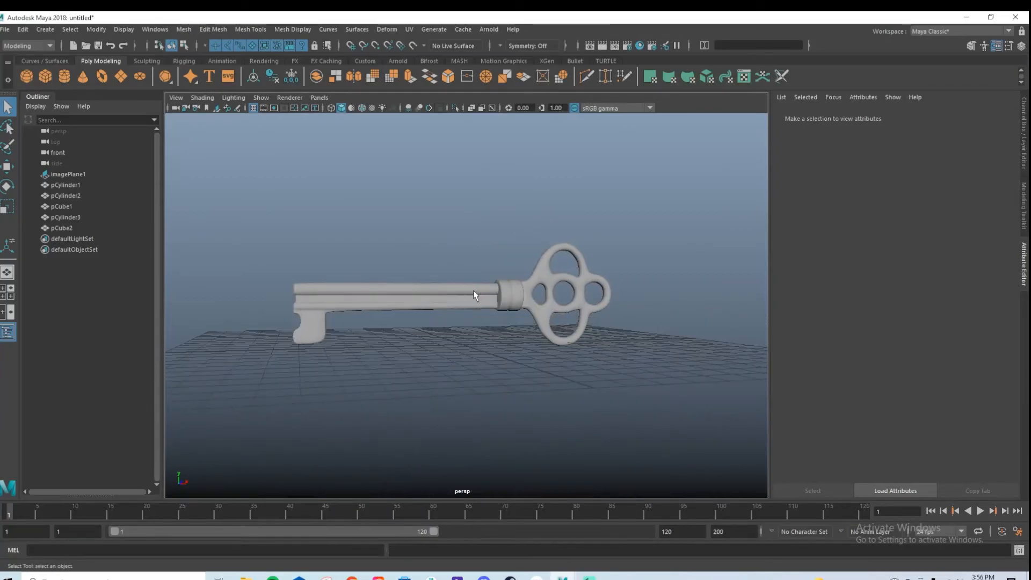
Display all five parts of the key smoothed.
{"action": "left_click_drag", "start_coordinate": [383, 220], "coordinate": [651, 348]}
{"action": "left_click", "coordinate": [478, 216]}
{"action": "left_click_drag", "start_coordinate": [494, 257], "coordinate": [472, 254], "text": "alt"}
{"action": "left_click_drag", "start_coordinate": [258, 198], "coordinate": [703, 373]}
{"action": "key", "text": "3"}
{"action": "left_click", "coordinate": [484, 202]}
Assign a new Arnold aiStandardSurface material to all parts of the key.
{"action": "left_click_drag", "start_coordinate": [628, 314], "coordinate": [585, 320], "text": "alt"}
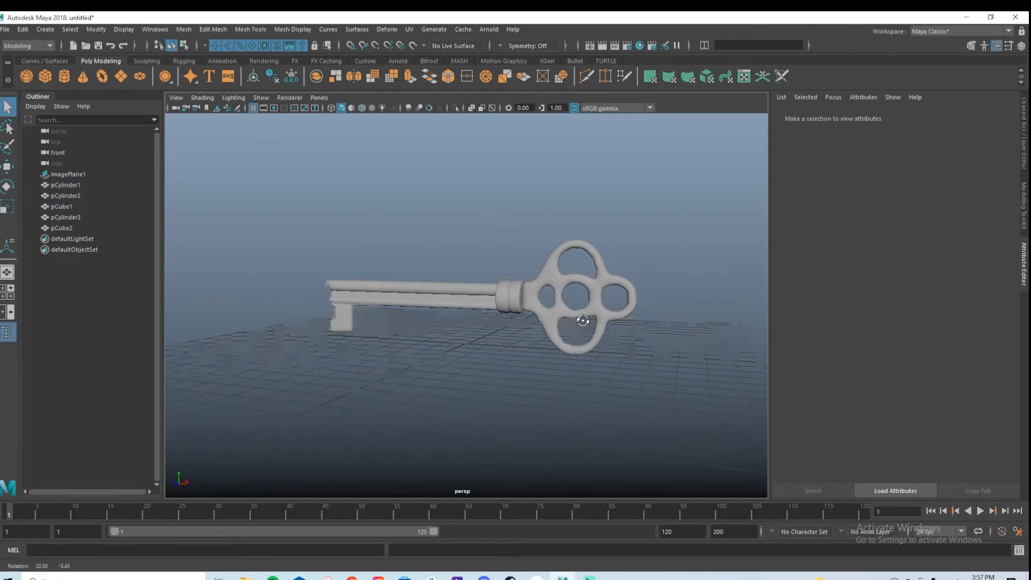
{"action": "scroll", "coordinate": [545, 332], "scroll_direction": "up", "scroll_amount": 2}
{"action": "left_click_drag", "start_coordinate": [344, 208], "coordinate": [573, 346]}
{"action": "right_click_drag", "start_coordinate": [439, 159], "coordinate": [434, 422]}
{"action": "left_click", "coordinate": [370, 295]}
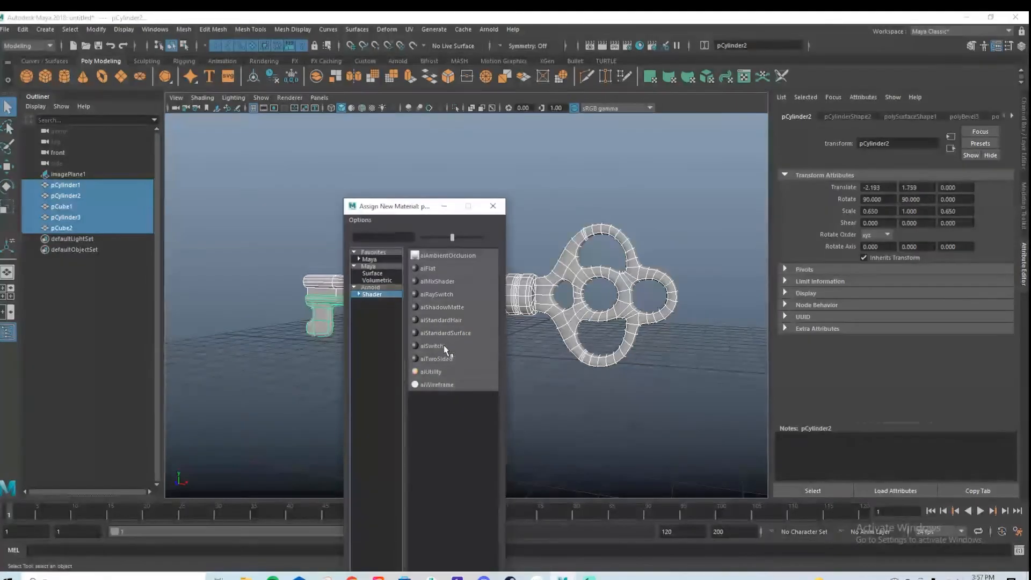
{"action": "left_click", "coordinate": [446, 333]}
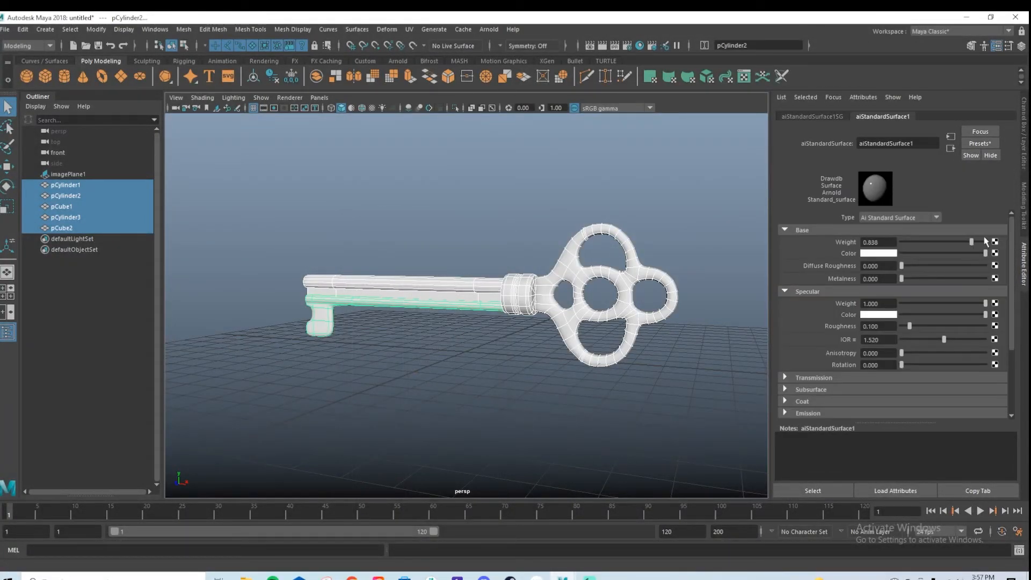
Set the key material's base weight to 1.000, diffuse roughness to 0.539 and metalness to 0.597.
{"action": "left_click_drag", "start_coordinate": [980, 241], "coordinate": [989, 242]}
{"action": "left_click_drag", "start_coordinate": [937, 264], "coordinate": [954, 277]}
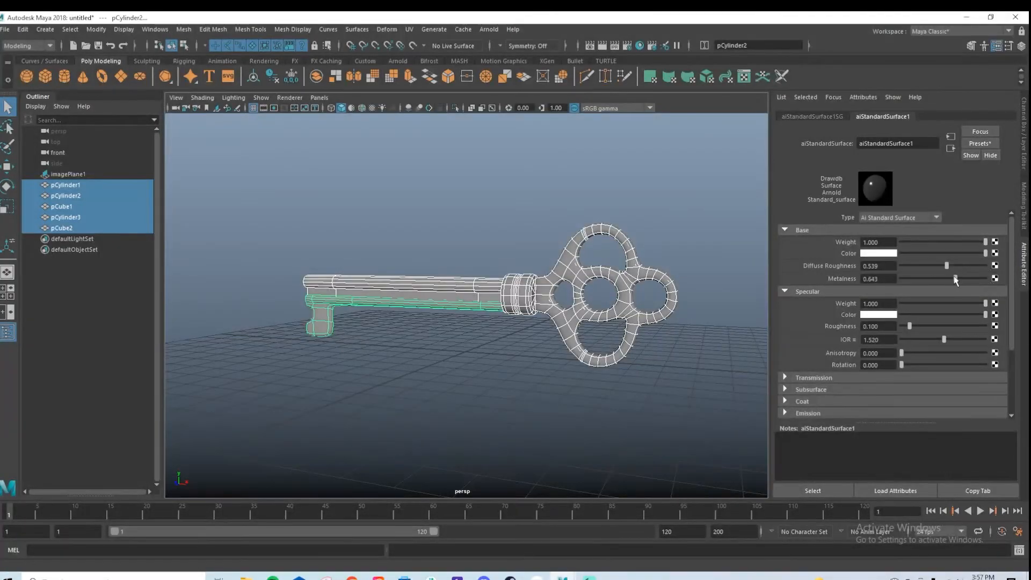
{"action": "left_click", "coordinate": [887, 253]}
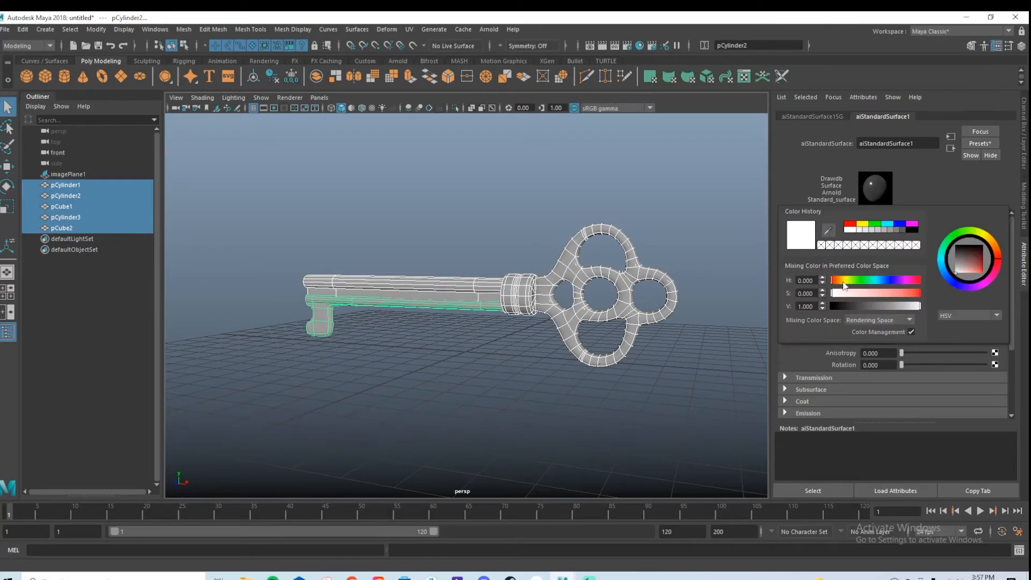
{"action": "left_click", "coordinate": [444, 414]}
In the front view, raise the reference image plane to about 3.835 in Y so the gold key shows above the model.
{"action": "key", "text": "space"}
{"action": "key", "text": "space"}
{"action": "middle_click_drag", "start_coordinate": [373, 369], "coordinate": [594, 355], "text": "alt"}
{"action": "left_click", "coordinate": [381, 245]}
{"action": "scroll", "coordinate": [373, 266], "scroll_direction": "down", "scroll_amount": 5}
{"action": "key", "text": "w"}
{"action": "left_click_drag", "start_coordinate": [422, 270], "coordinate": [422, 238]}
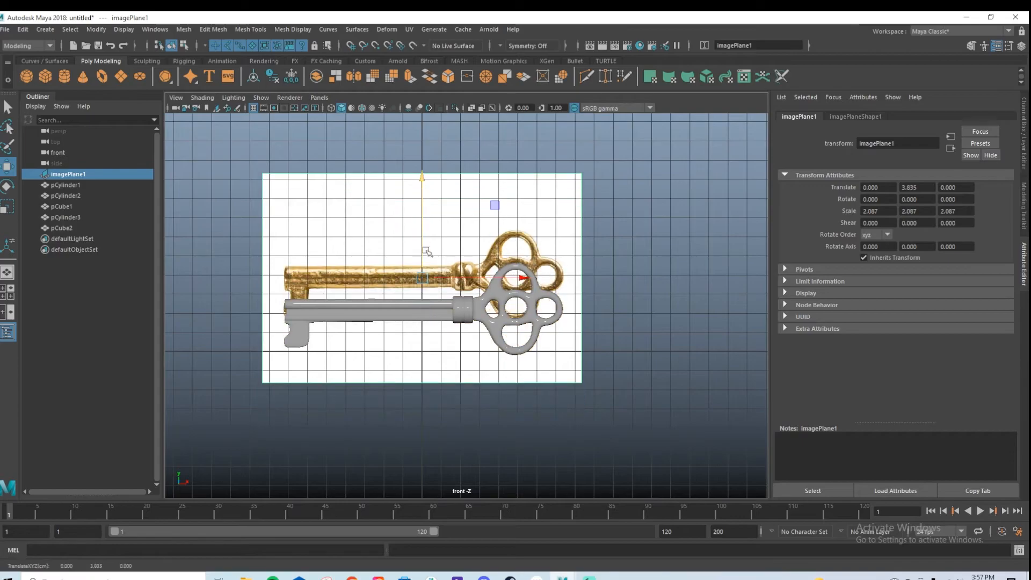
{"action": "scroll", "coordinate": [423, 239], "scroll_direction": "up", "scroll_amount": 6}
{"action": "middle_click_drag", "start_coordinate": [517, 241], "coordinate": [756, 302], "text": "alt"}
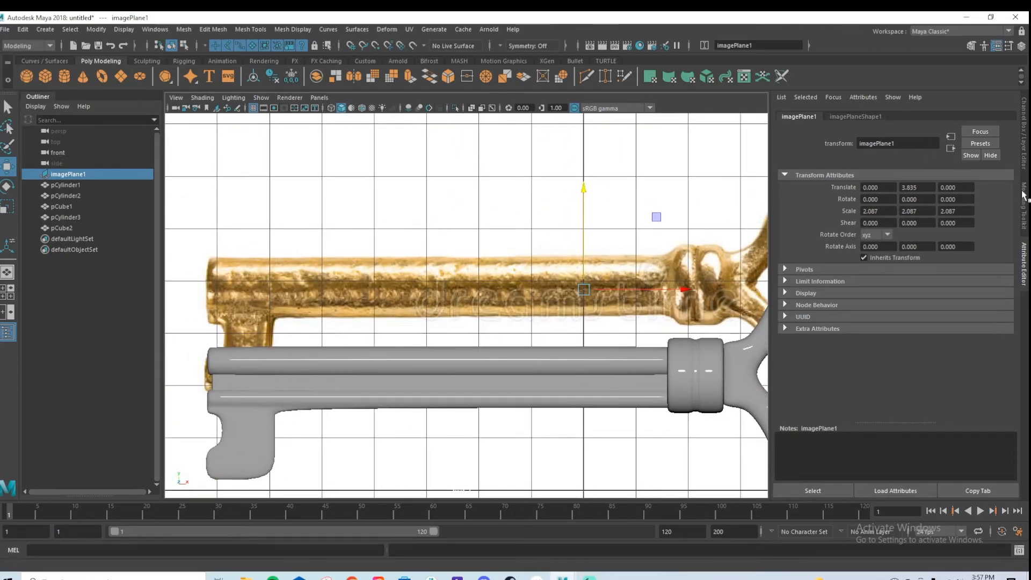
Delete the construction history of the upper shaft cylinder.
{"action": "left_click", "coordinate": [478, 354]}
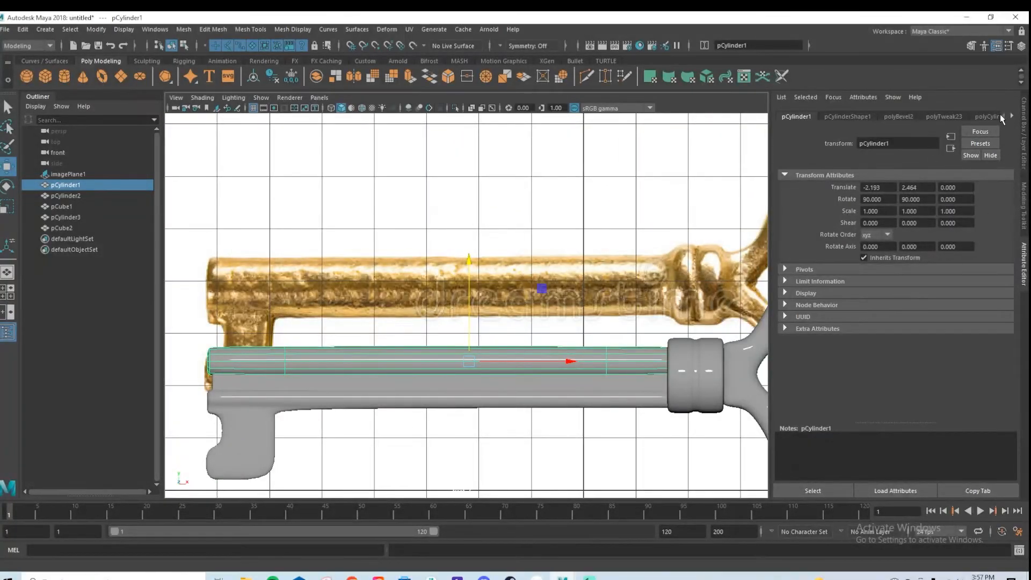
{"action": "left_click", "coordinate": [23, 29]}
{"action": "mouse_move", "coordinate": [148, 168]}
{"action": "left_click", "coordinate": [232, 178]}
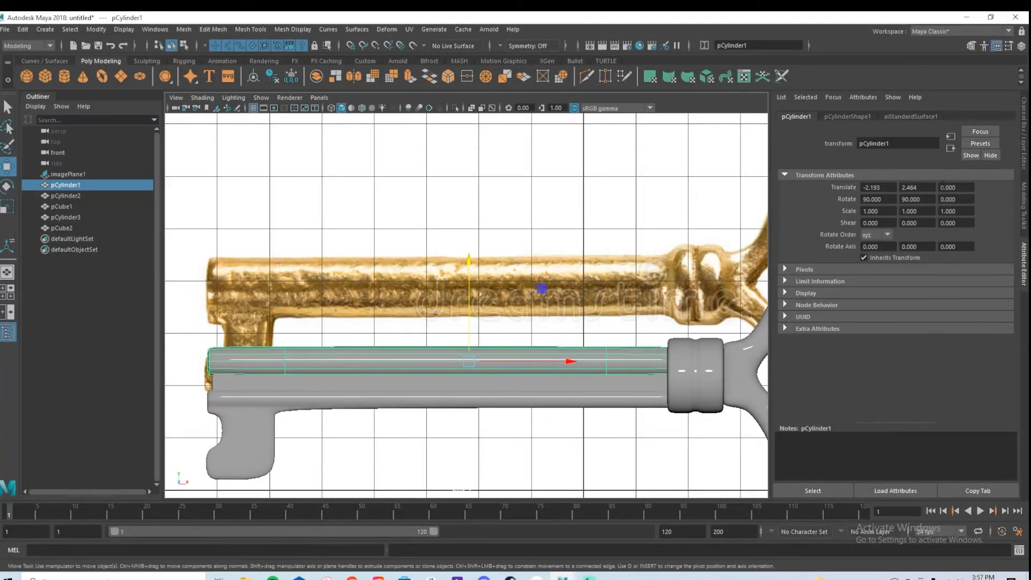
Set the key material's base color to a gold tone sampled from the shaft in the reference image.
{"action": "left_click", "coordinate": [911, 116]}
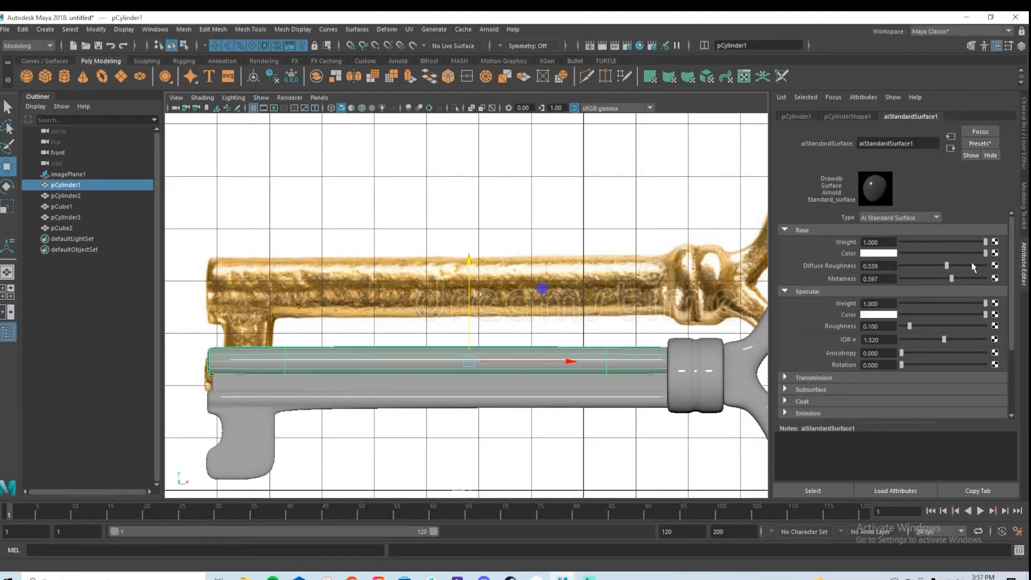
{"action": "left_click", "coordinate": [892, 254]}
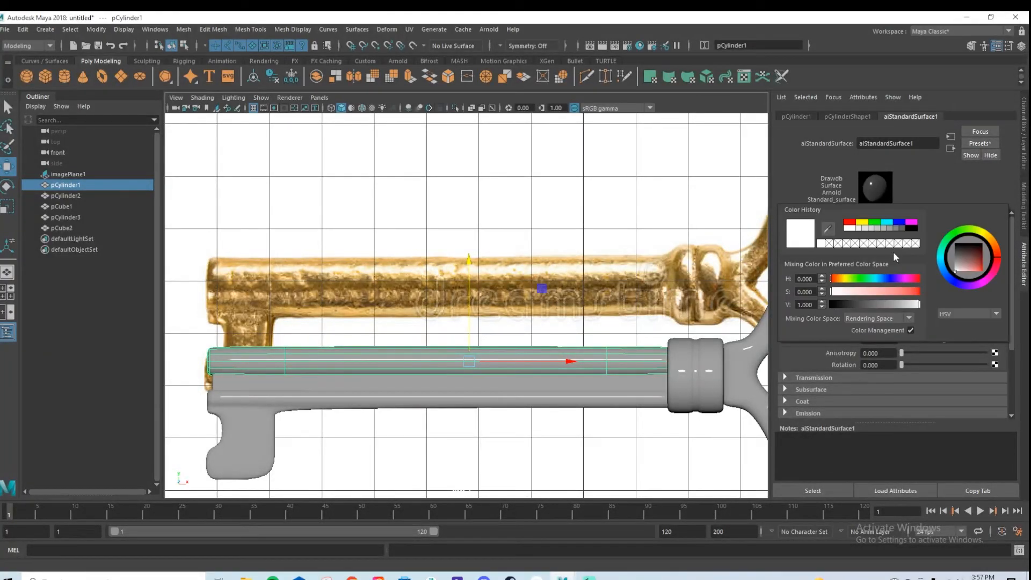
{"action": "left_click", "coordinate": [827, 228]}
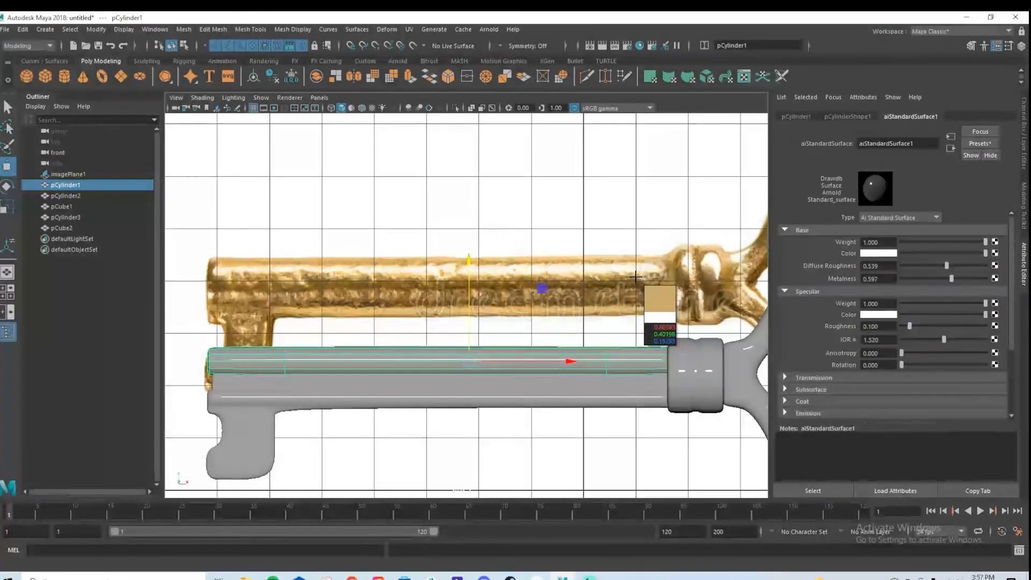
{"action": "left_click", "coordinate": [634, 275]}
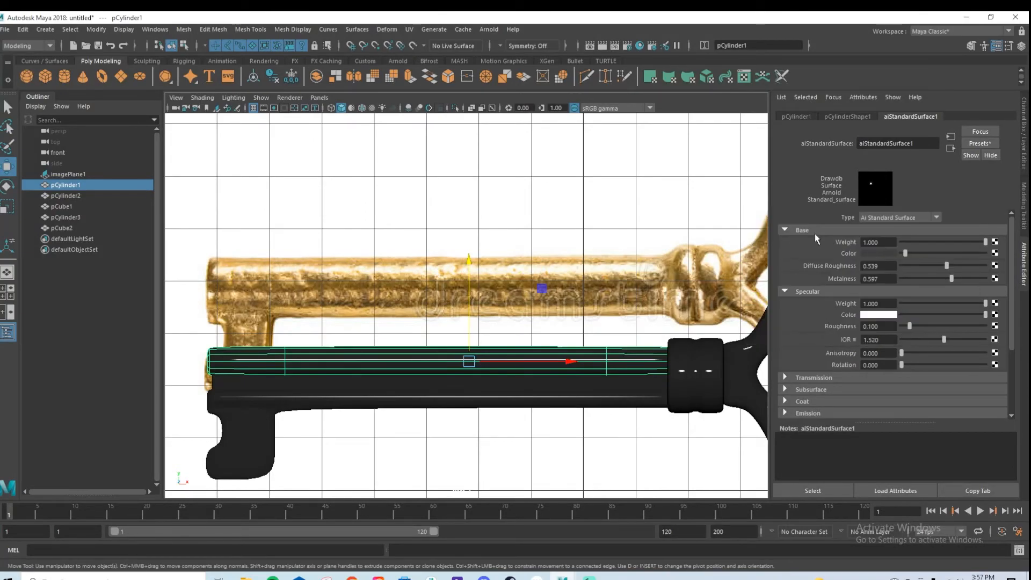
{"action": "left_click", "coordinate": [861, 253]}
{"action": "left_click", "coordinate": [797, 228]}
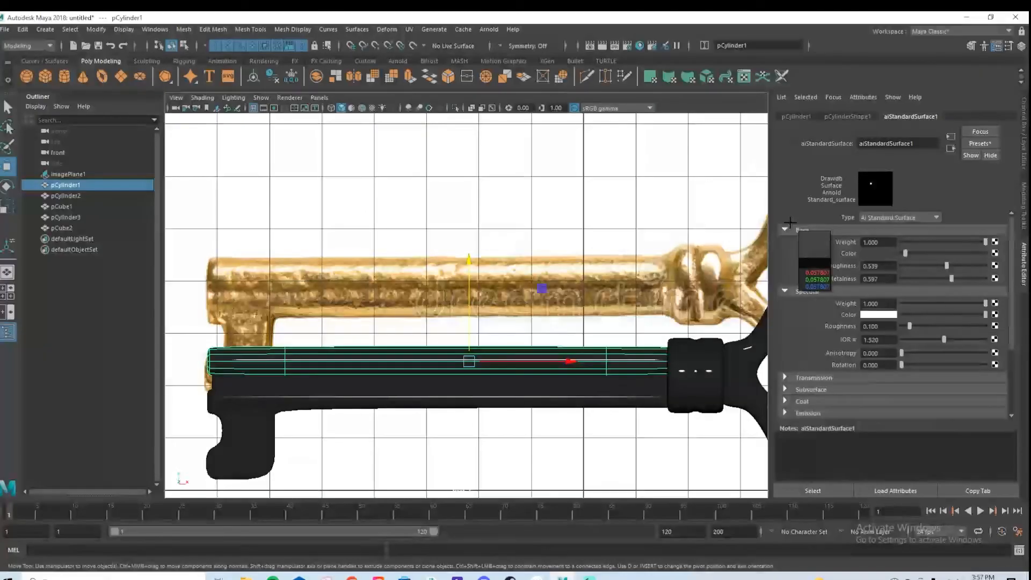
{"action": "left_click", "coordinate": [674, 259]}
{"action": "scroll", "coordinate": [673, 259], "scroll_direction": "down", "scroll_amount": 5}
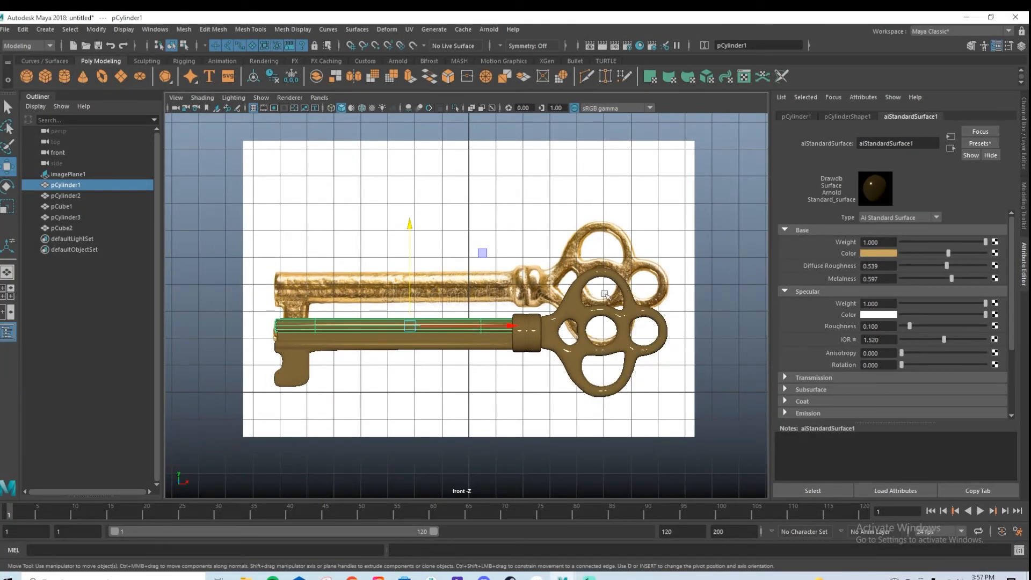
Return to the perspective view and save the scene as key in Maya Binary format in the Downloads folder.
{"action": "key", "text": "space"}
{"action": "key", "text": "space"}
{"action": "left_click", "coordinate": [537, 342]}
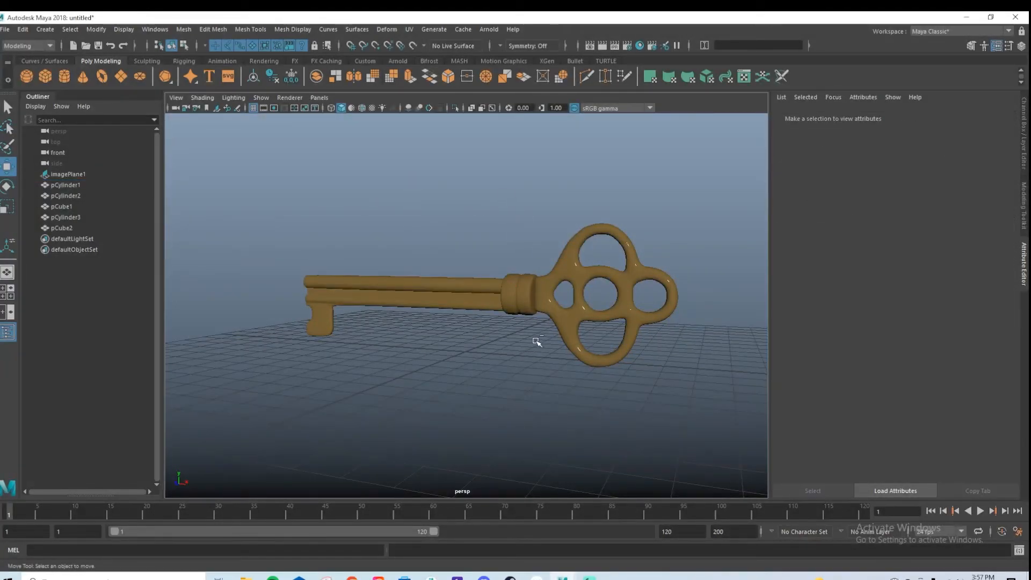
{"action": "key", "text": "ctrl+shift+s"}
{"action": "type", "text": "k"}
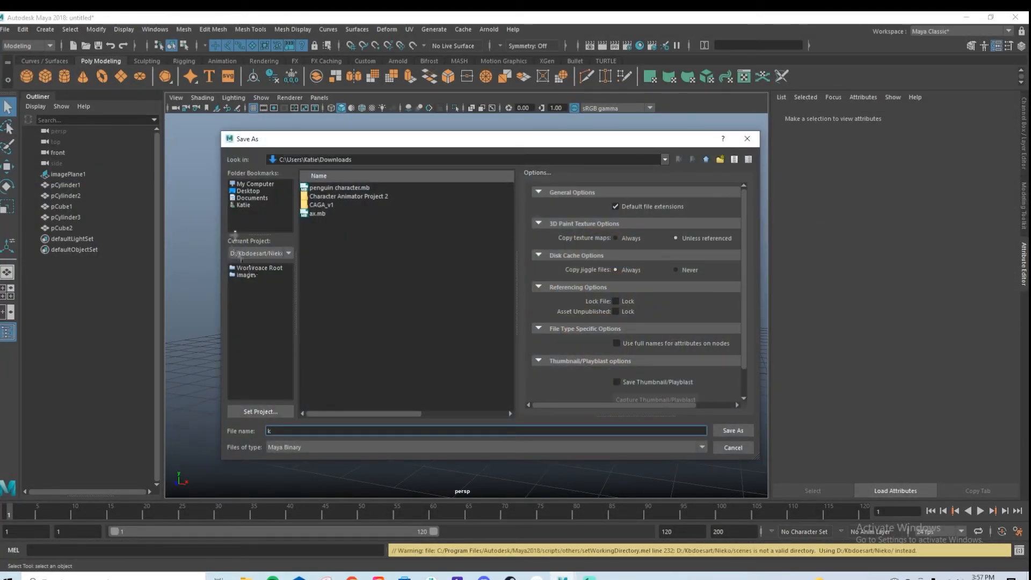
{"action": "type", "text": "ey"}
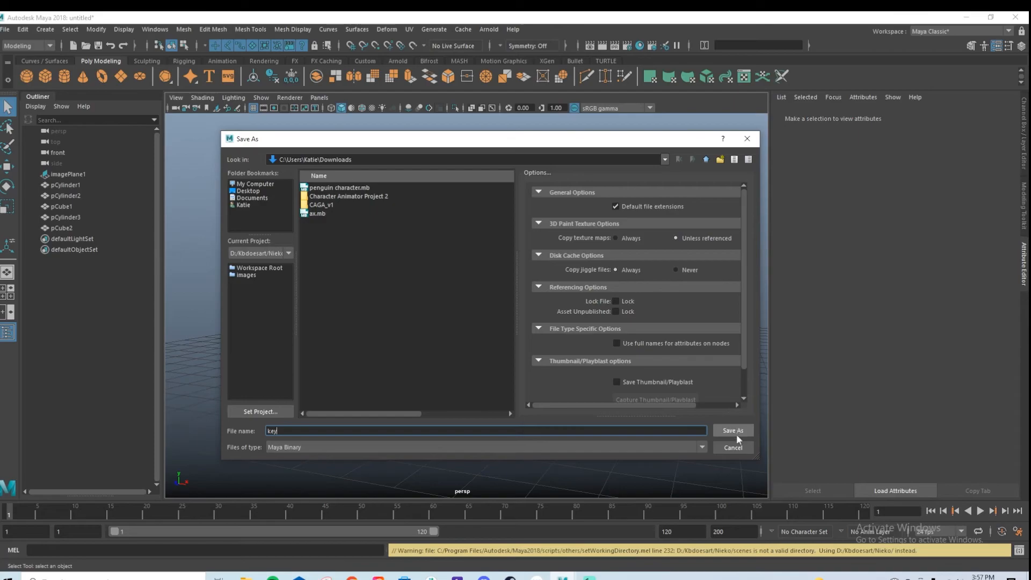
{"action": "left_click", "coordinate": [732, 430]}
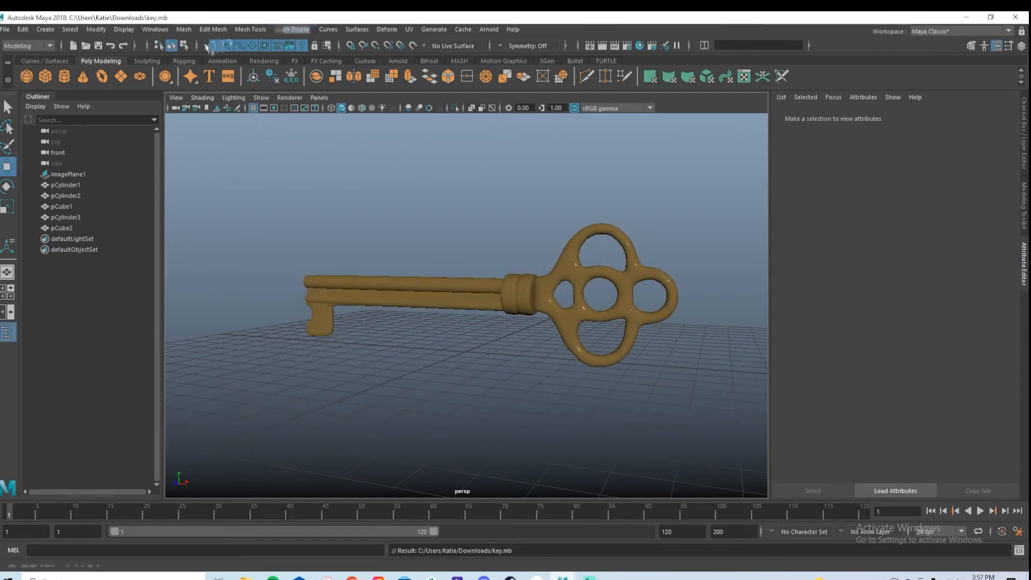
Add an Arnold skydome light and a polygon plane scaled up into a large floor around the key.
{"action": "left_click", "coordinate": [397, 61]}
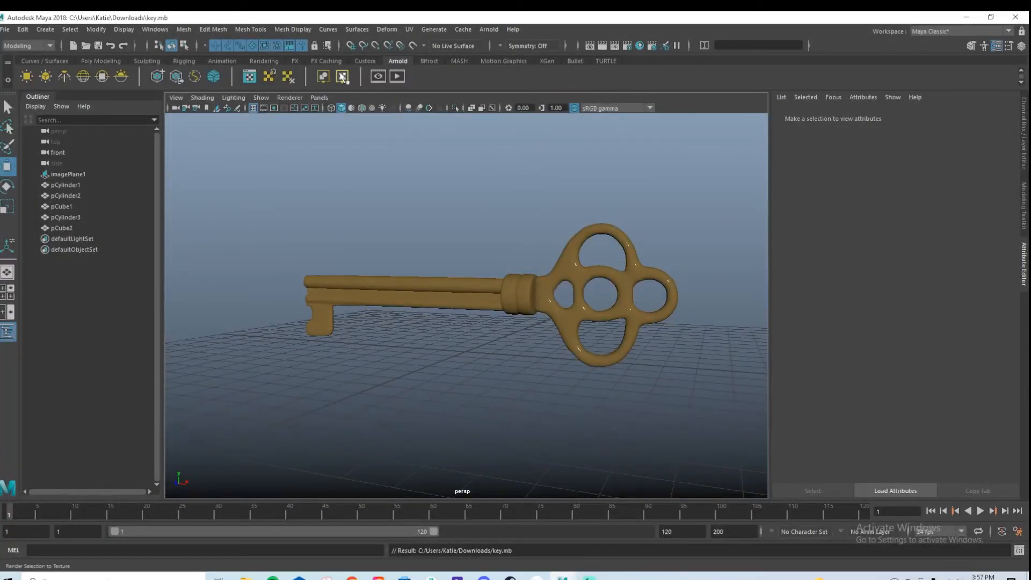
{"action": "left_click", "coordinate": [89, 78]}
{"action": "left_click", "coordinate": [114, 61]}
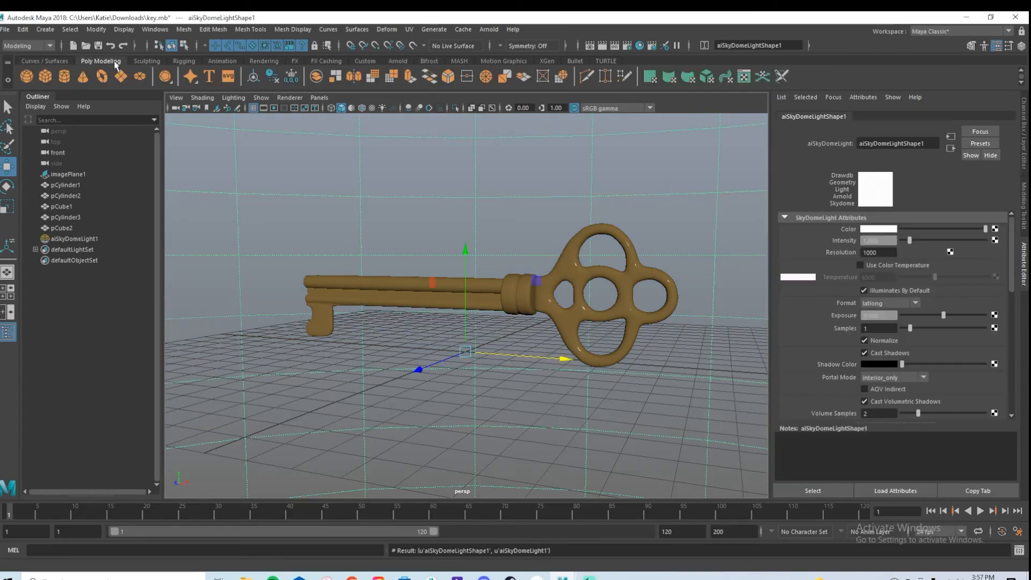
{"action": "left_click", "coordinate": [123, 77]}
{"action": "key", "text": "r"}
{"action": "left_click_drag", "start_coordinate": [464, 351], "coordinate": [993, 376]}
Assign a new aiStandardSurface material to the floor plane and map a checker texture to its base color.
{"action": "right_click_drag", "start_coordinate": [668, 203], "coordinate": [685, 468]}
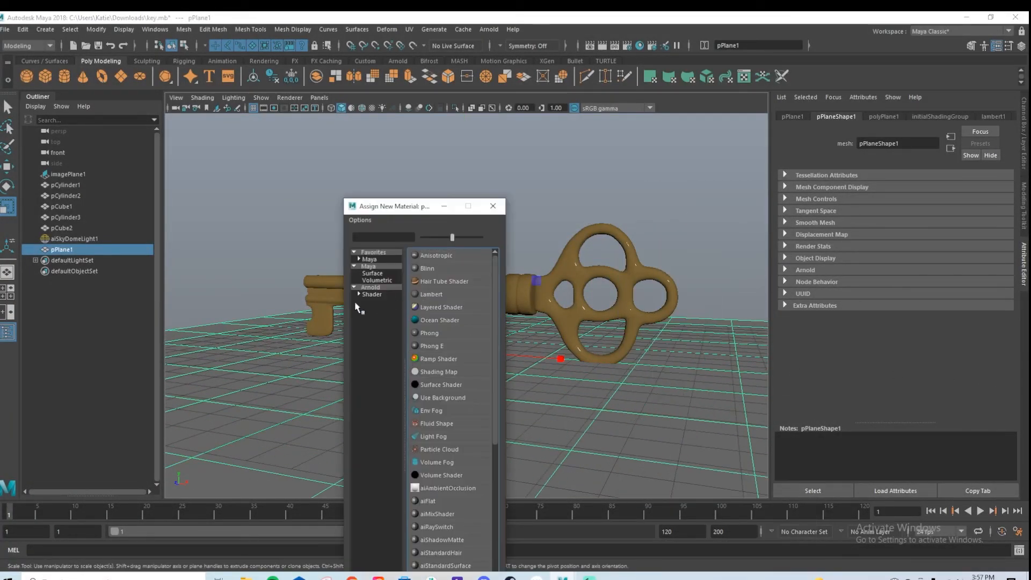
{"action": "left_click", "coordinate": [373, 295]}
{"action": "left_click", "coordinate": [441, 334]}
{"action": "left_click", "coordinate": [995, 253]}
{"action": "left_click", "coordinate": [220, 192]}
Lower the floor plane so it sits beneath the key, and save the scene.
{"action": "left_click_drag", "start_coordinate": [368, 339], "coordinate": [396, 333], "text": "alt"}
{"action": "left_click", "coordinate": [550, 328]}
{"action": "key", "text": "w"}
{"action": "left_click_drag", "start_coordinate": [466, 310], "coordinate": [468, 321]}
{"action": "left_click", "coordinate": [490, 231]}
{"action": "mouse_move", "coordinate": [607, 334]}
{"action": "left_mouse_down", "text": "alt"}
{"action": "mouse_move", "coordinate": [570, 346]}
{"action": "mouse_move", "coordinate": [535, 300]}
{"action": "mouse_move", "coordinate": [607, 343]}
{"action": "left_mouse_up", "text": "alt"}
{"action": "key", "text": "ctrl+s"}
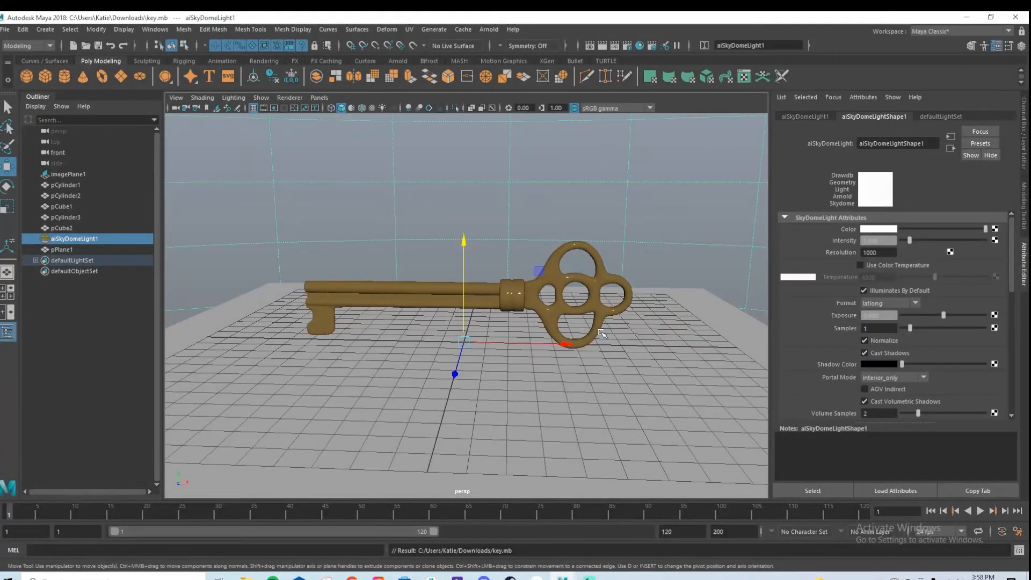
Frame the key above the floor and render it with Arnold, placing the render window beside the model view.
{"action": "middle_click_drag", "start_coordinate": [566, 233], "coordinate": [579, 269], "text": "alt"}
{"action": "left_click_drag", "start_coordinate": [579, 268], "coordinate": [556, 262], "text": "alt"}
{"action": "left_click", "coordinate": [489, 30]}
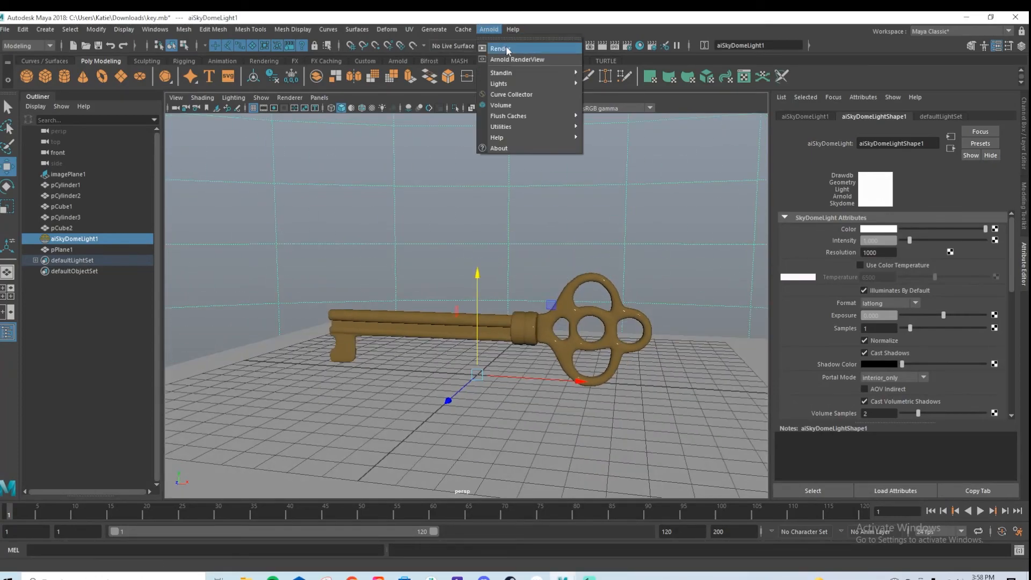
{"action": "left_click", "coordinate": [501, 48]}
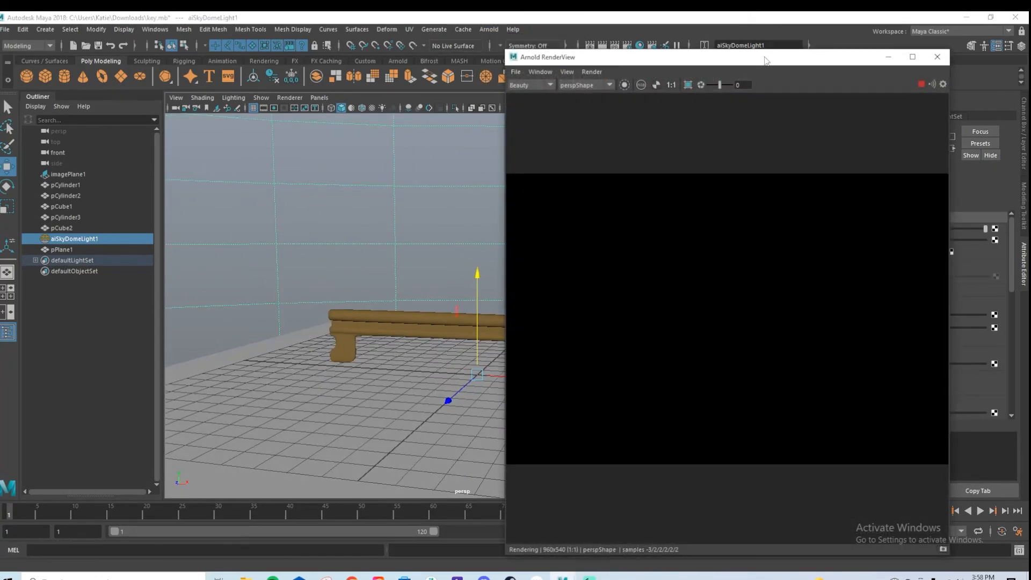
{"action": "left_click_drag", "start_coordinate": [765, 61], "coordinate": [293, 56]}
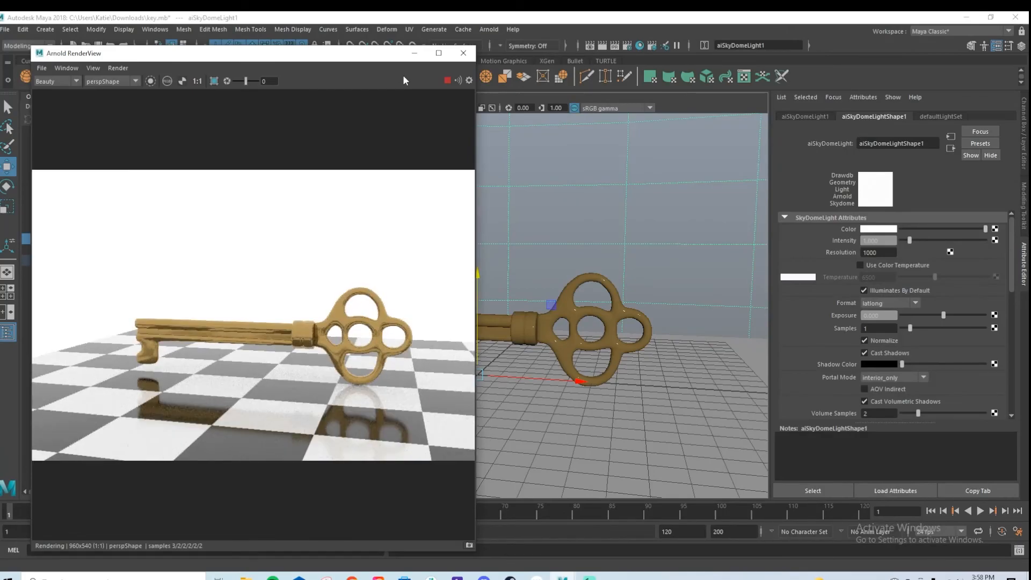
Set the specular roughness of the key's gold material to 0.260 and check the live render from other angles.
{"action": "left_click_drag", "start_coordinate": [557, 215], "coordinate": [539, 257], "text": "alt"}
{"action": "scroll", "coordinate": [539, 257], "scroll_direction": "up", "scroll_amount": 3}
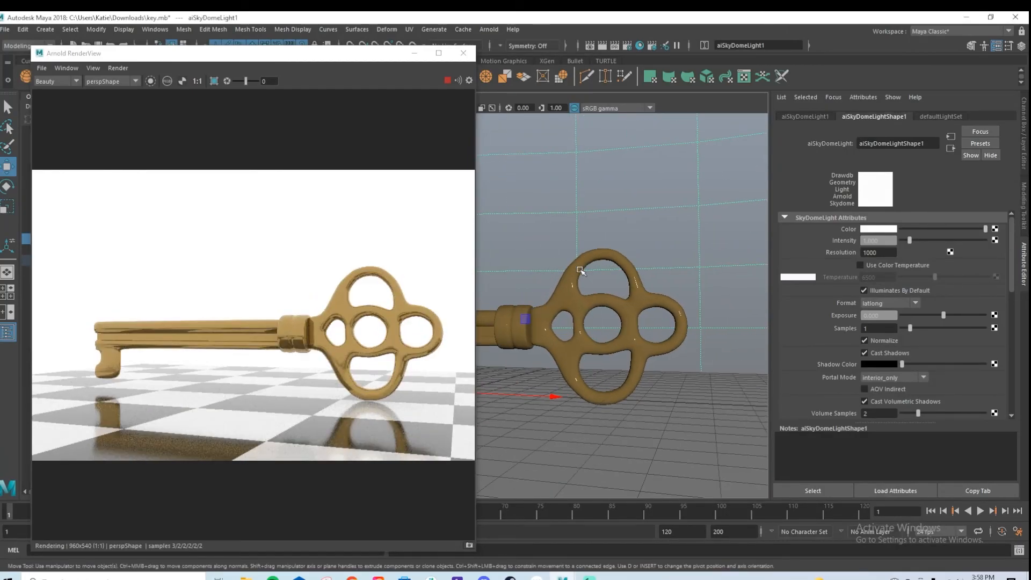
{"action": "scroll", "coordinate": [288, 276], "scroll_direction": "down", "scroll_amount": 2}
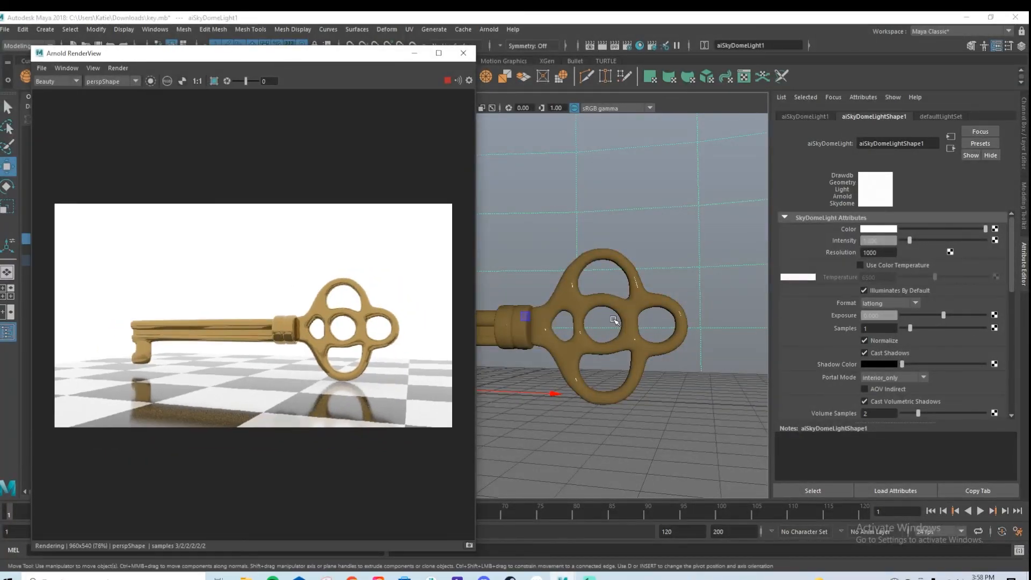
{"action": "left_click_drag", "start_coordinate": [614, 320], "coordinate": [656, 322], "text": "alt"}
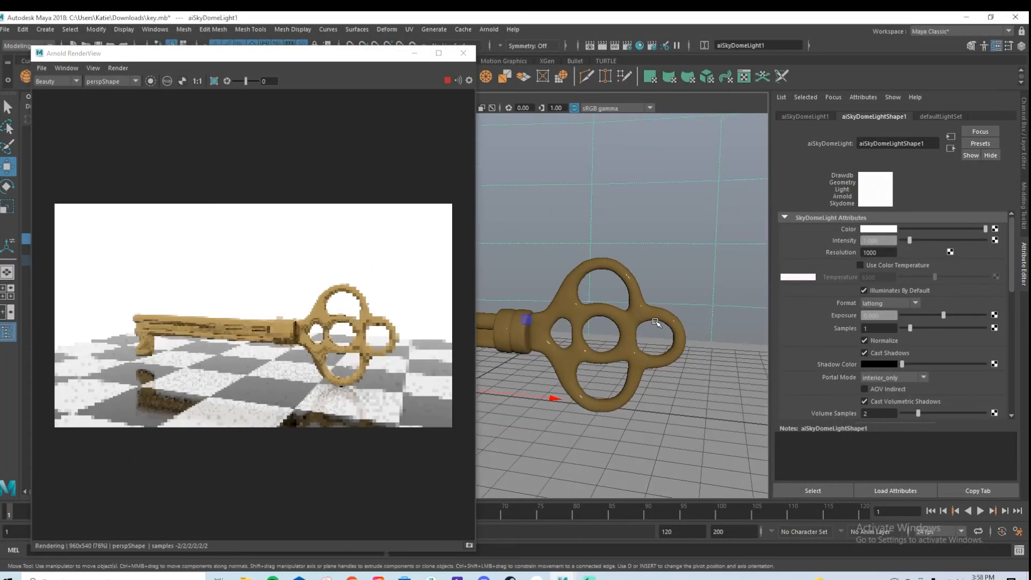
{"action": "left_click", "coordinate": [656, 322]}
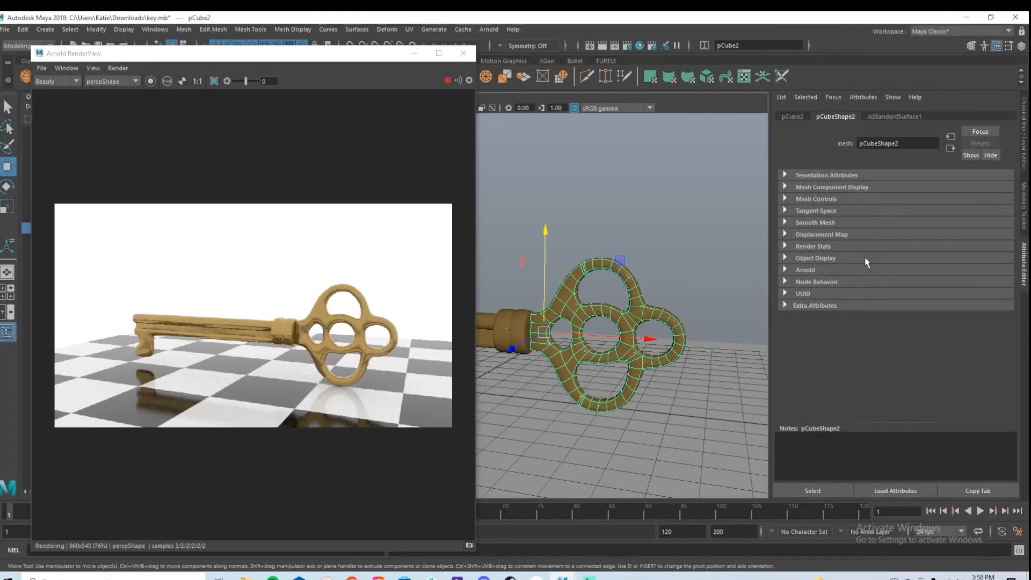
{"action": "left_click", "coordinate": [894, 116]}
{"action": "left_click_drag", "start_coordinate": [909, 325], "coordinate": [925, 326]}
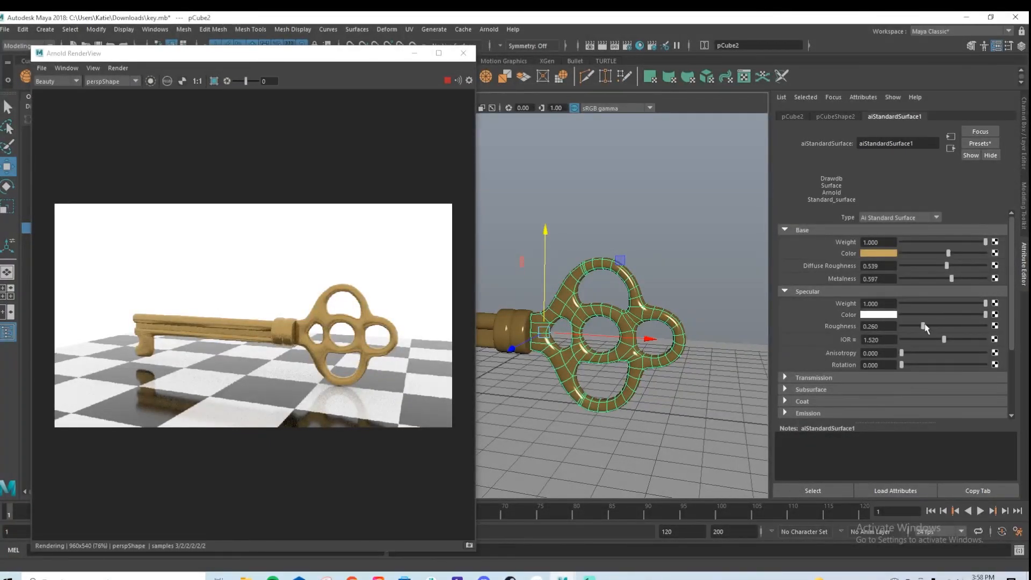
{"action": "left_click_drag", "start_coordinate": [612, 326], "coordinate": [646, 313], "text": "alt"}
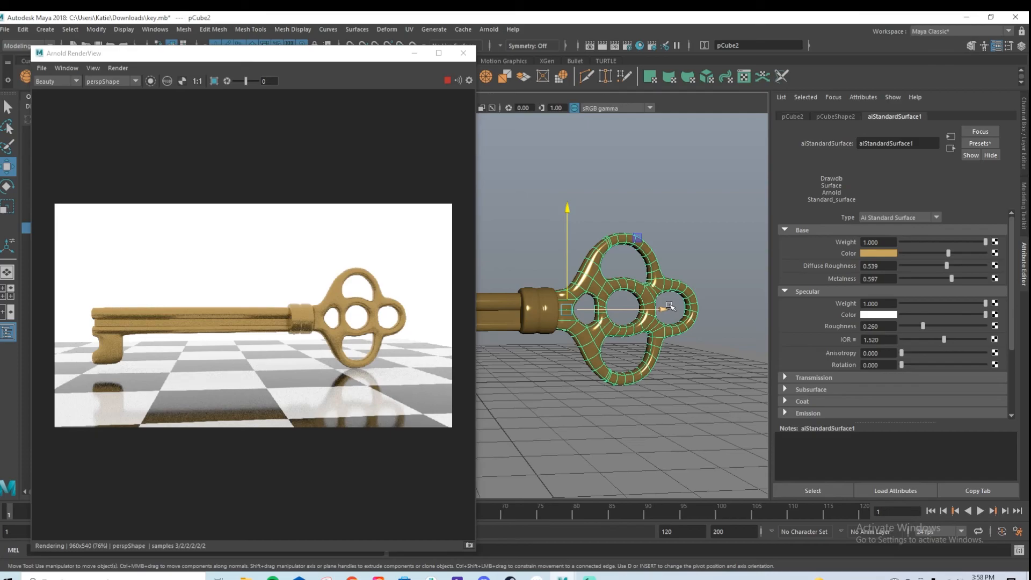